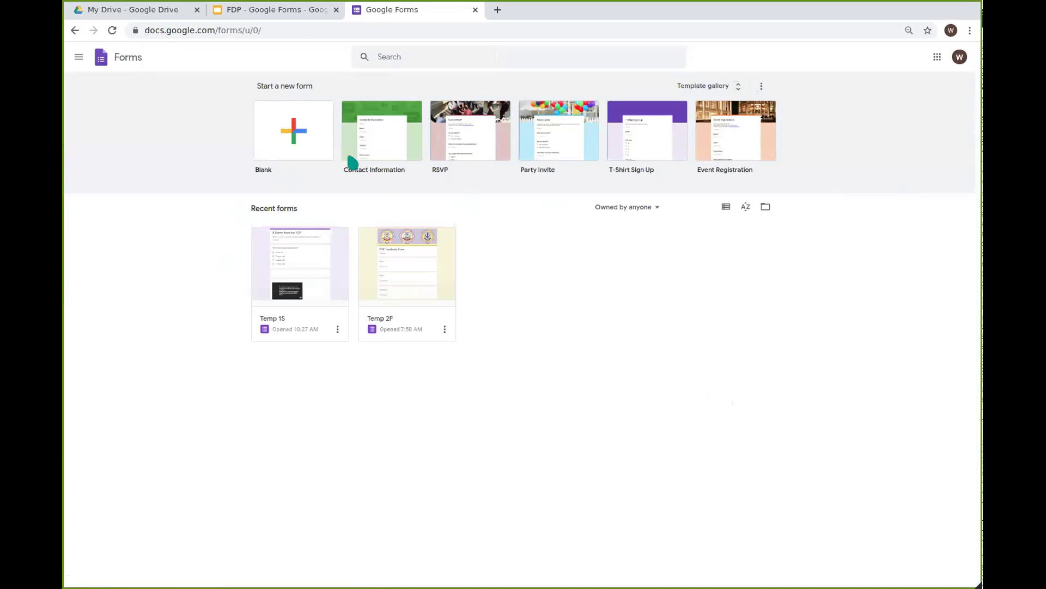
# Step: Create a blank form titled 'A Demo Form for FDP'
pyautogui.click(309, 133)
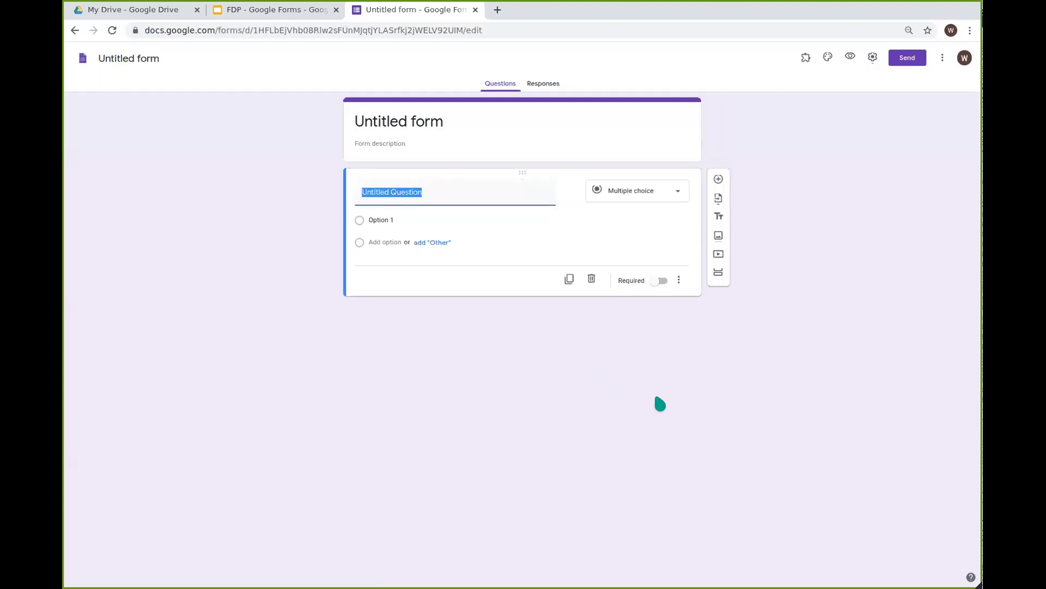
pyautogui.click(431, 123)
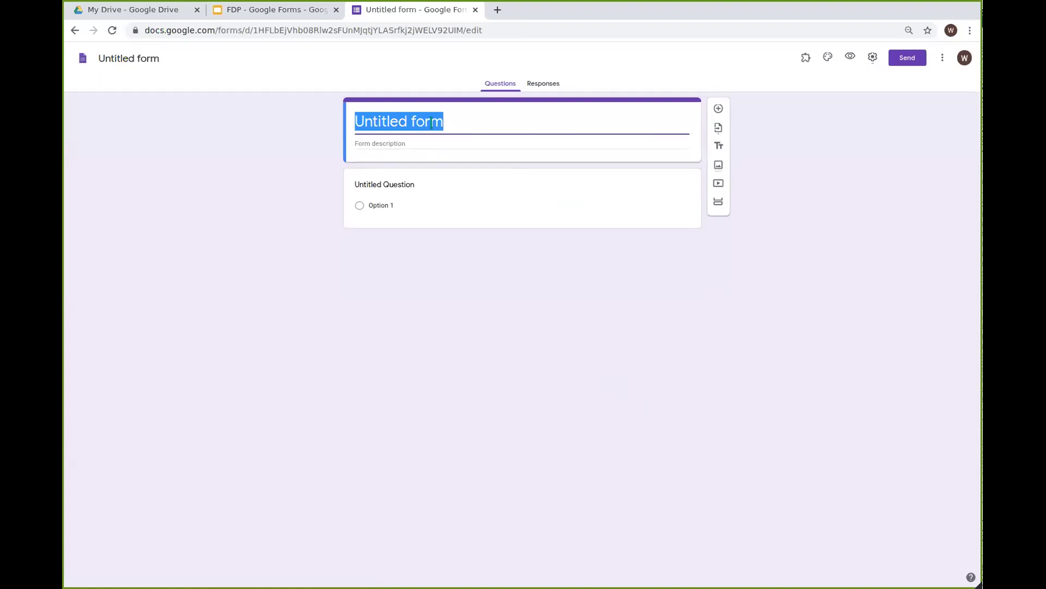
pyautogui.write('A Demo ')
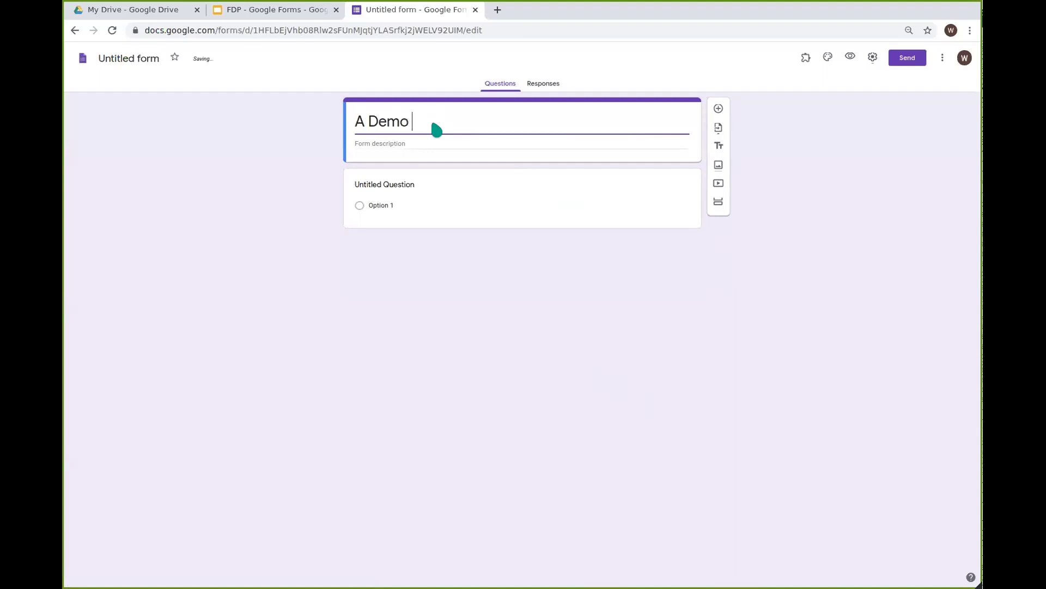
pyautogui.write('Form for FDP')
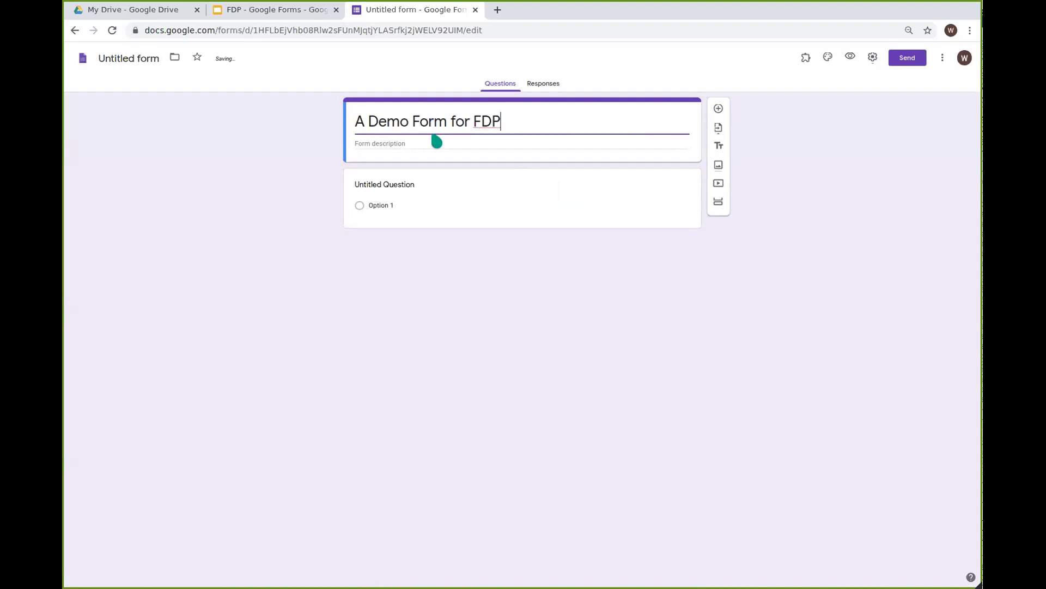
# Step: Add a description saying it's a simple form for understanding Google Forms, correcting 'application'
pyautogui.click(420, 140)
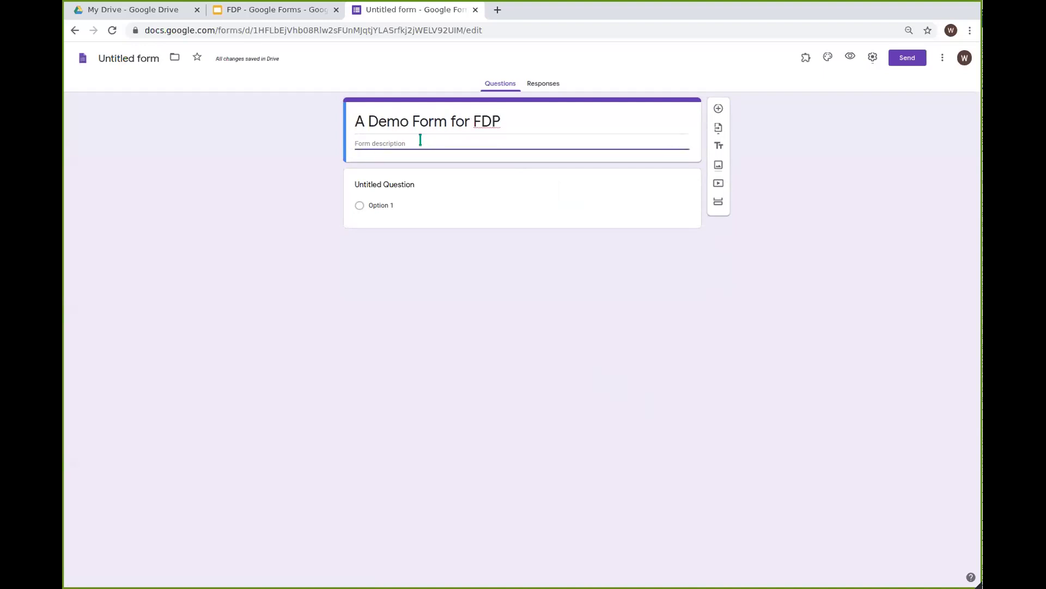
pyautogui.write('This')
pyautogui.write(' is a Simple for')
pyautogui.write('m.')
pyautogui.write(' cre')
pyautogui.write('ated ')
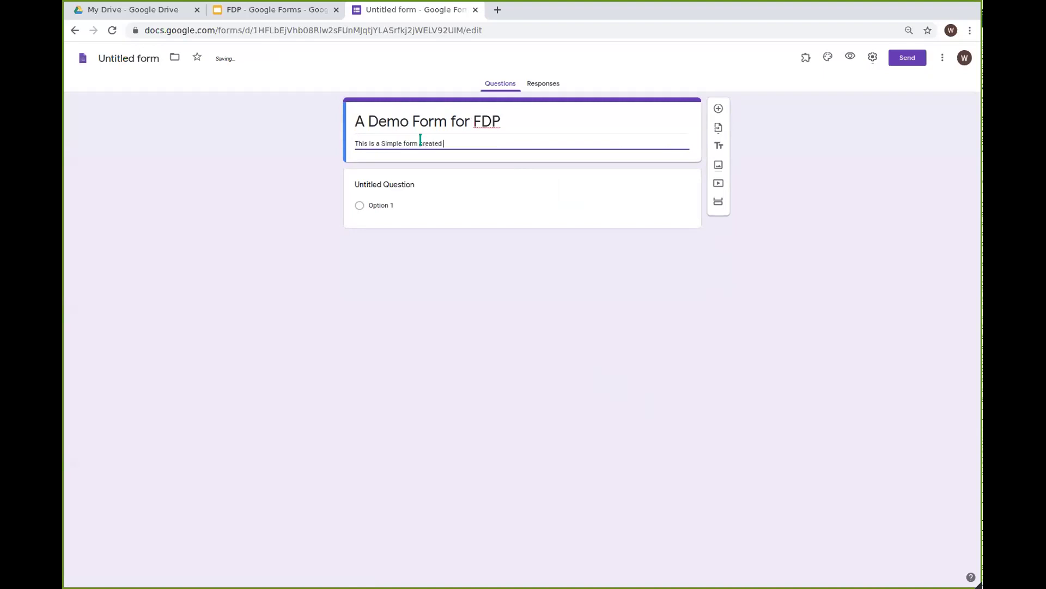
pyautogui.write('to under stand')
pyautogui.press('BackSpace')
pyautogui.press('BackSpace')
pyautogui.press('BackSpace')
pyautogui.press('BackSpace')
pyautogui.press('BackSpace')
pyautogui.press('BackSpace')
pyautogui.press('BackSpace')
pyautogui.write('stand working for Google form applciation')
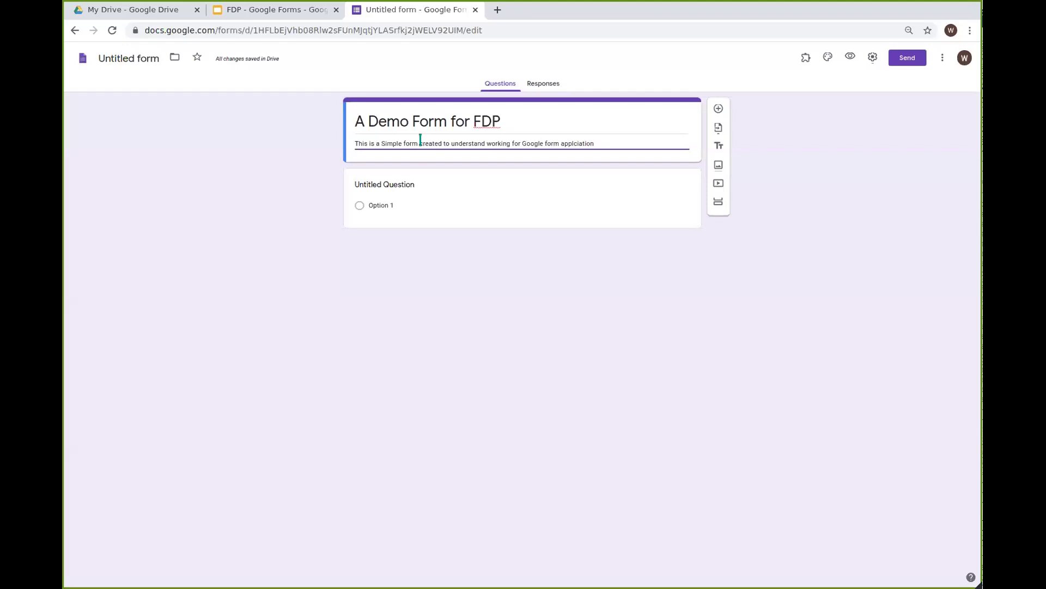
pyautogui.hotkey('shift', 'F10')
pyautogui.press('Down')
pyautogui.press('Return')
pyautogui.write('/')
# Step: Select the first untitled question and show its question-type list
pyautogui.click(393, 183)
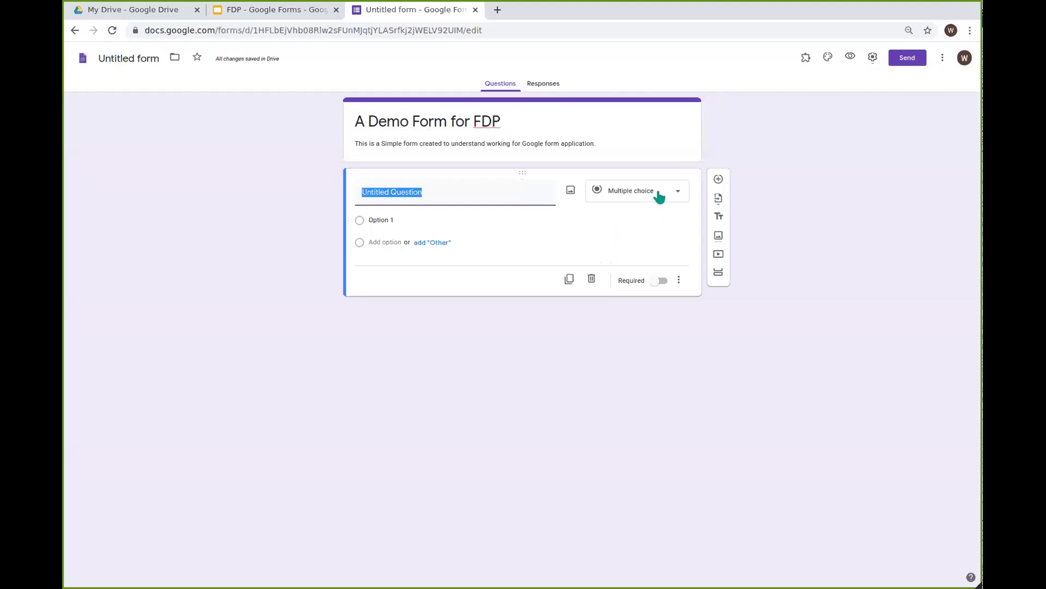
pyautogui.click(659, 198)
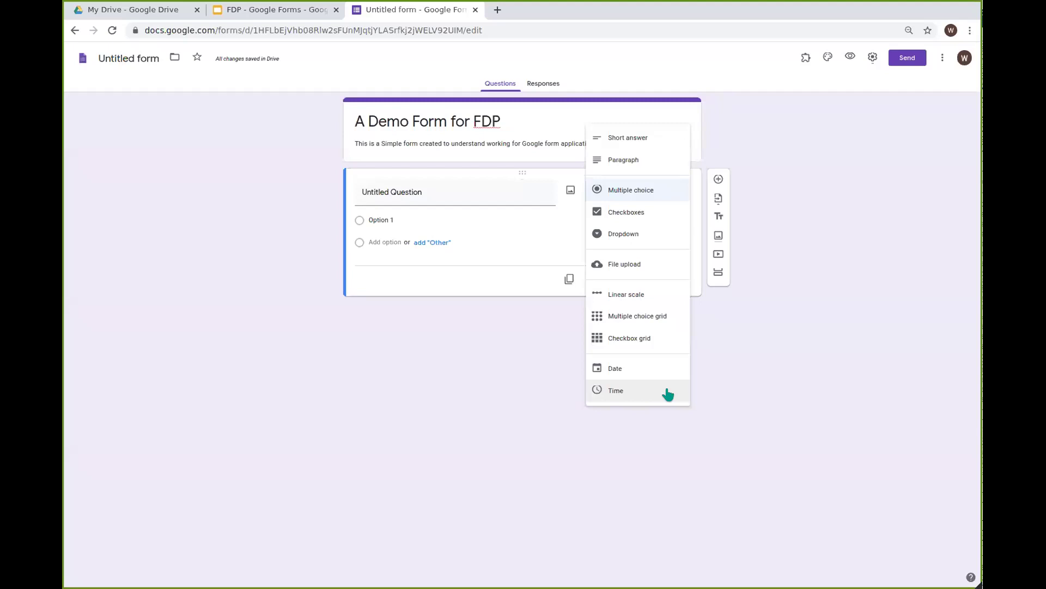
# Step: Keep the first question's type set to Multiple choice
pyautogui.click(443, 198)
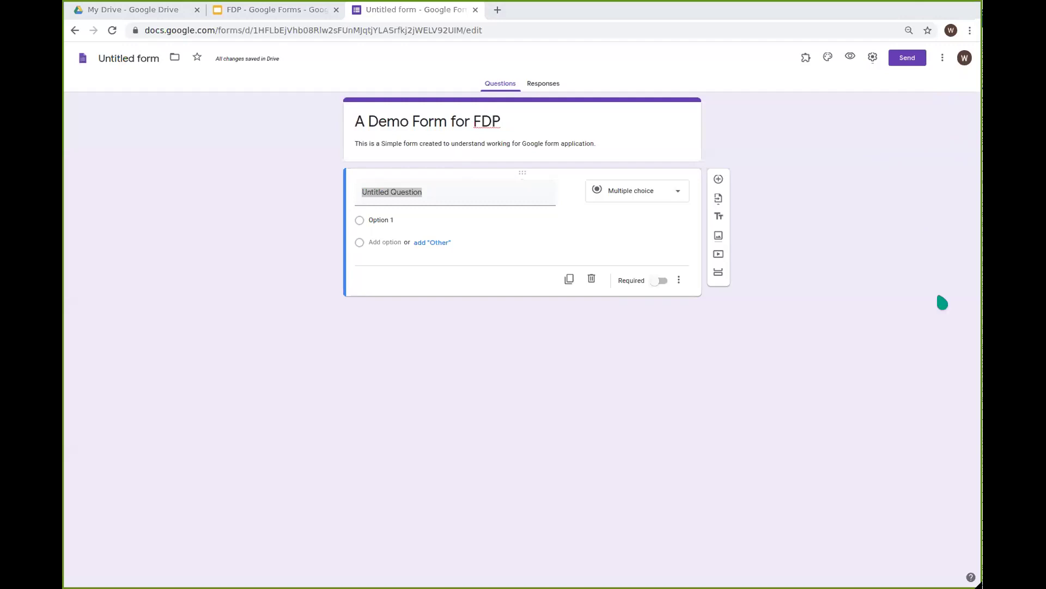
pyautogui.click(668, 199)
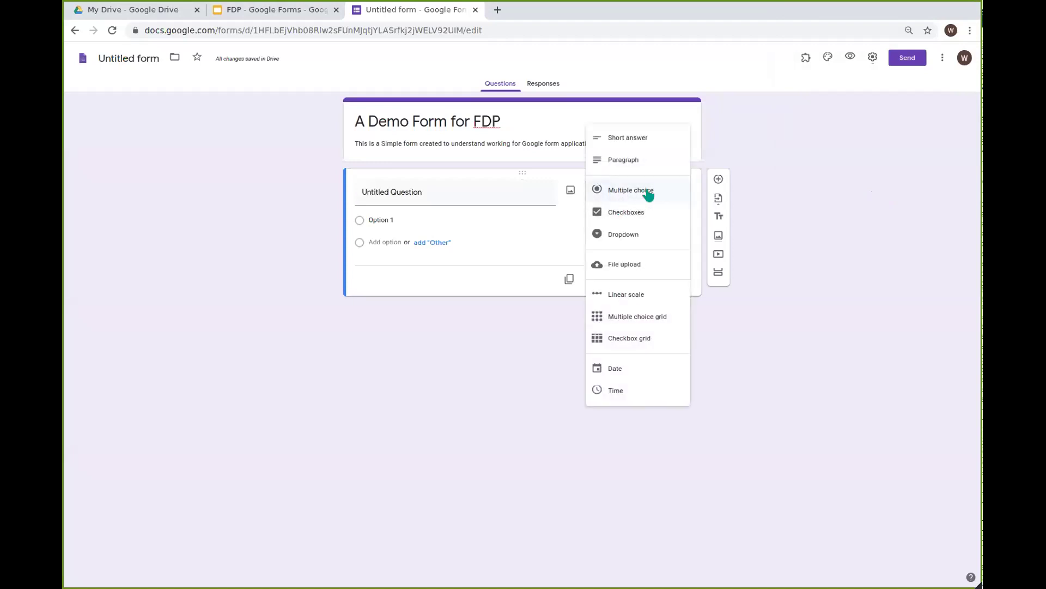
pyautogui.click(644, 193)
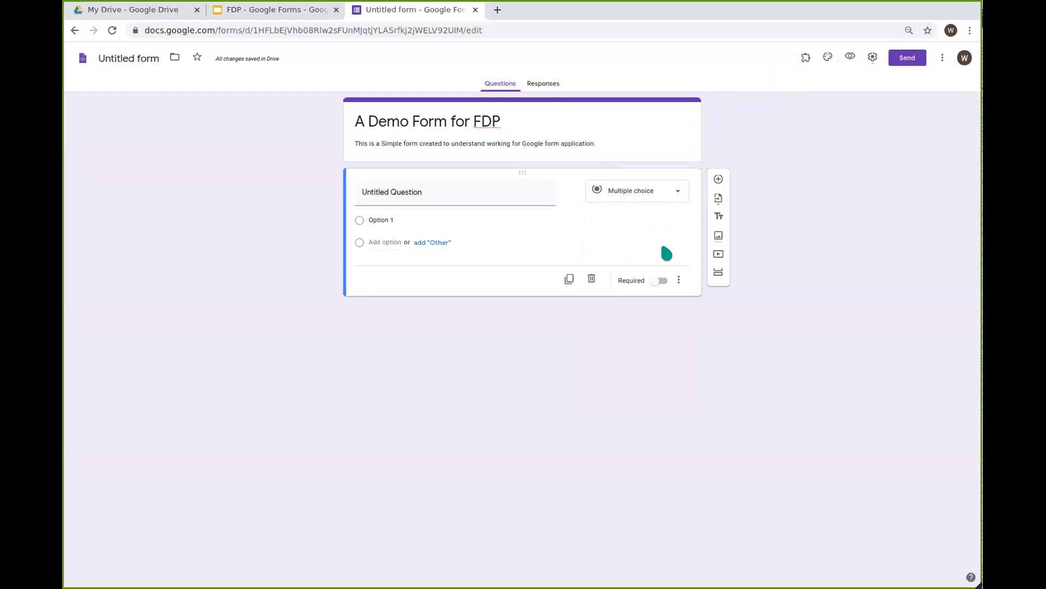
# Step: Title the first question 'Which year India got Independence?'
pyautogui.click(462, 195)
pyautogui.press('BackSpace')
pyautogui.write('W')
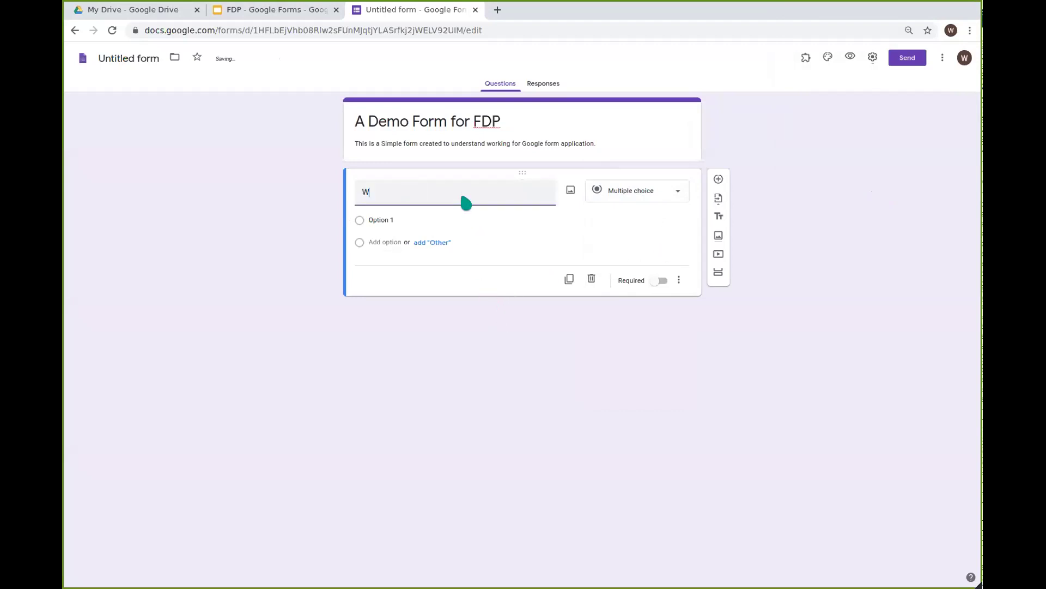
pyautogui.write('hich year India got Independen')
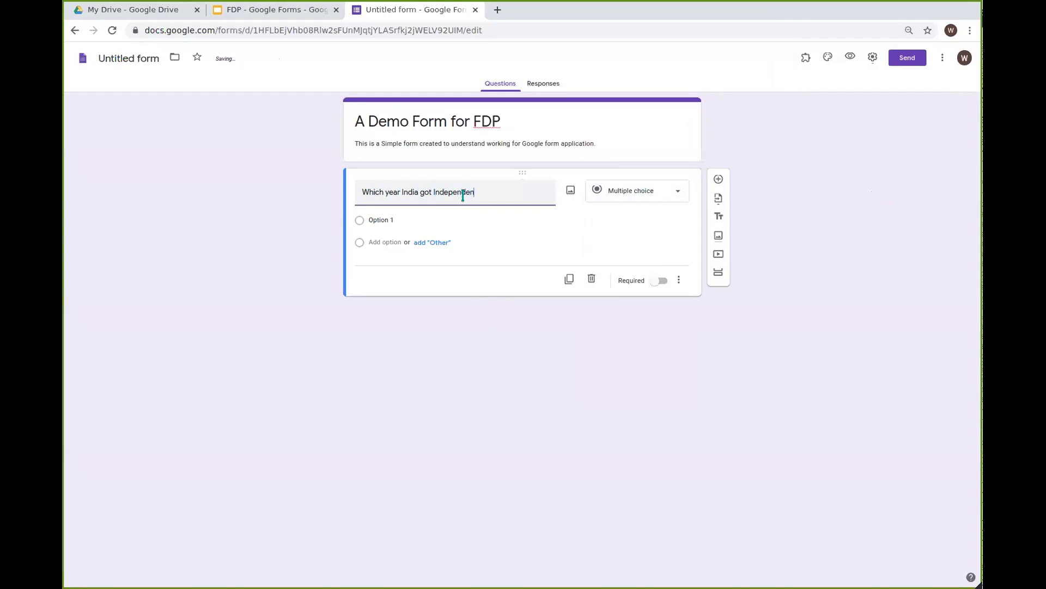
pyautogui.write('ce?')
# Step: Add options 15 July 1947, 15 August 1946, 15 August 1947, 17 August 1948; mark it required
pyautogui.click(380, 220)
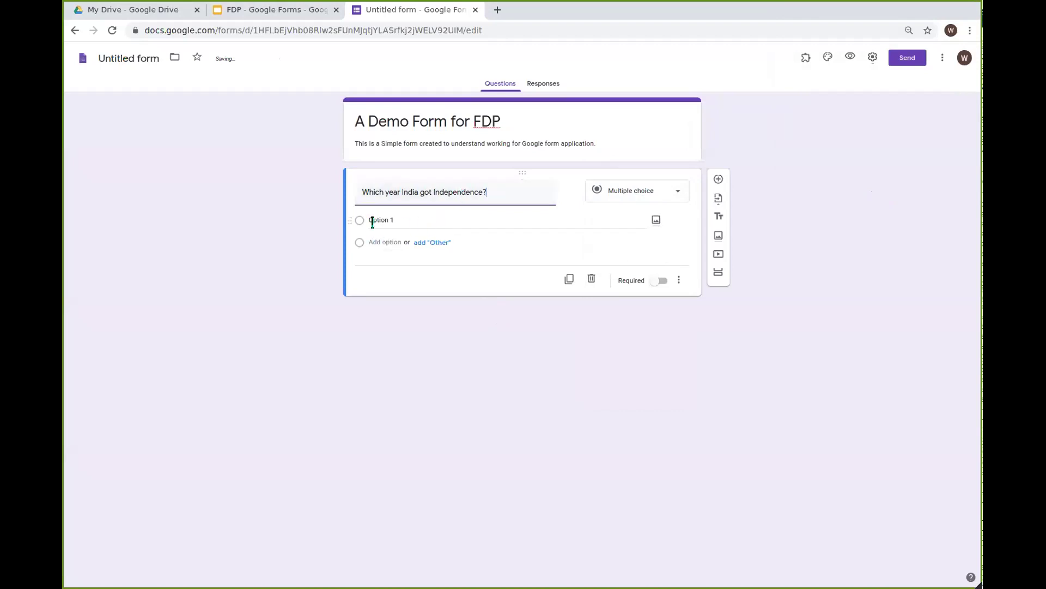
pyautogui.click(380, 221)
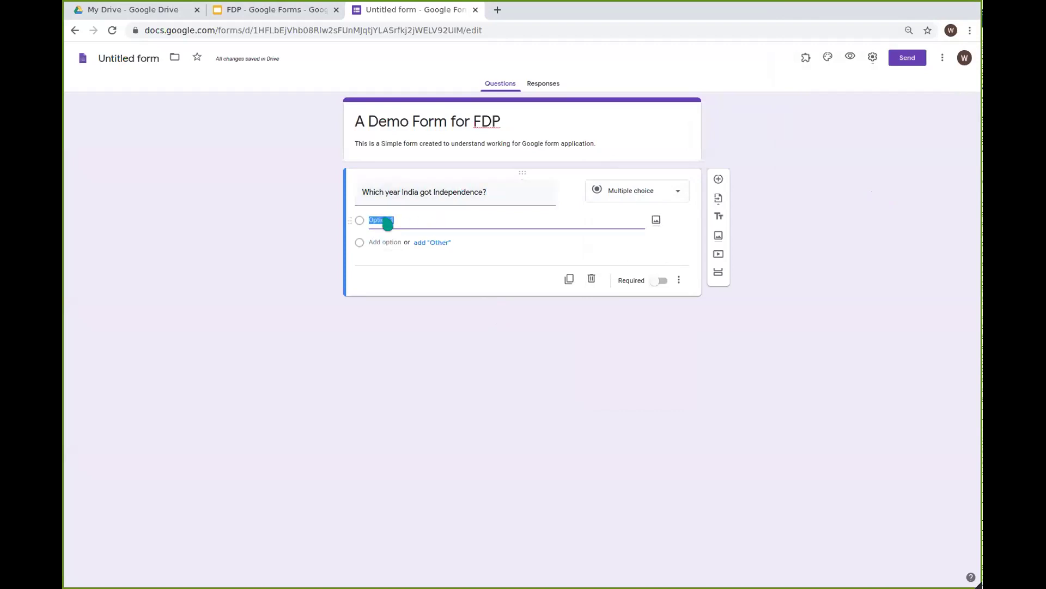
pyautogui.write('15 July')
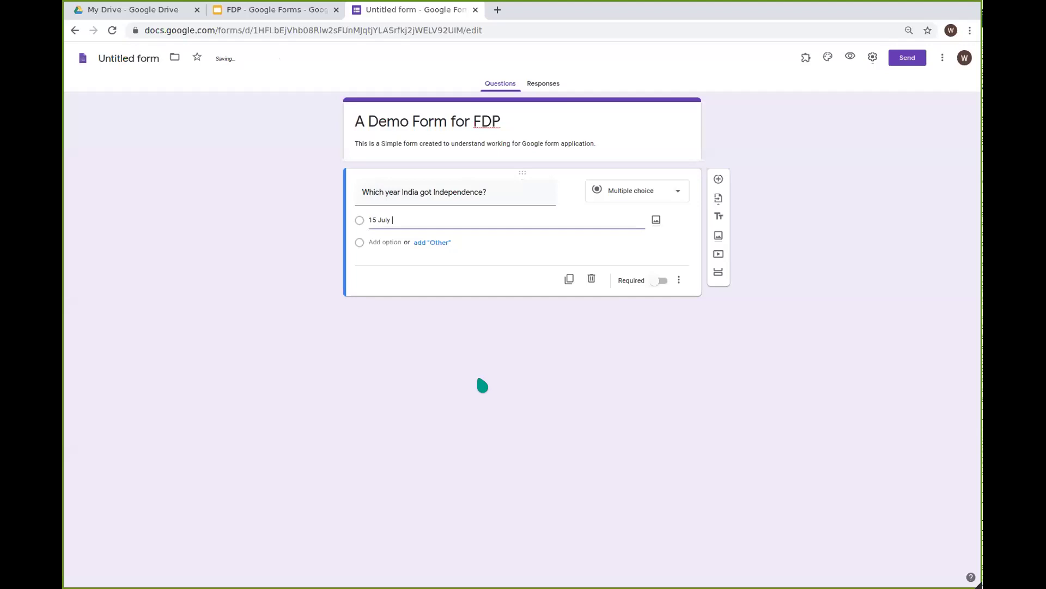
pyautogui.write(' 1947')
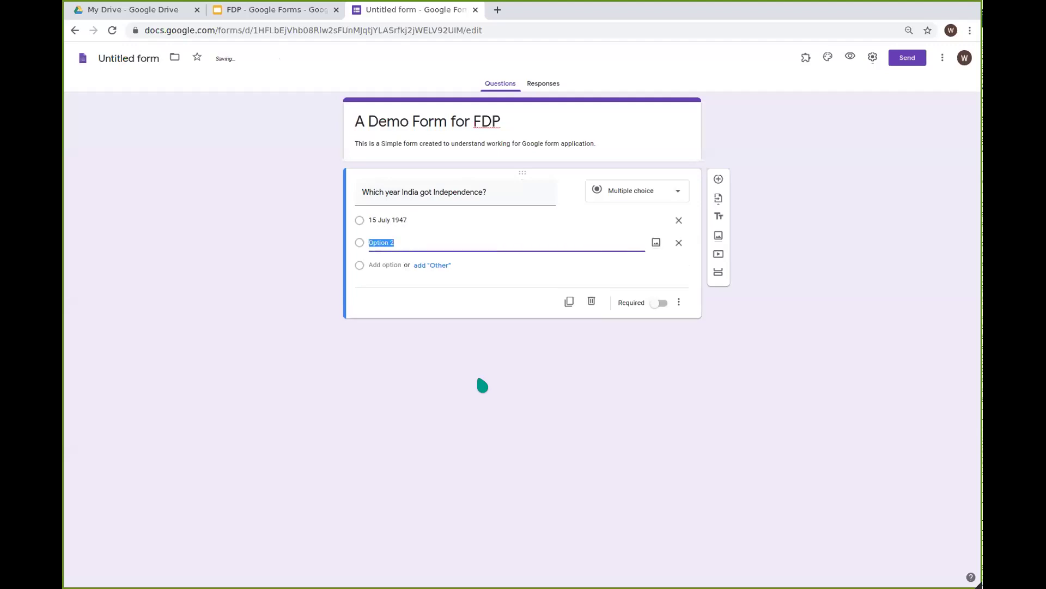
pyautogui.write('15 August 1946')
pyautogui.press('Return')
pyautogui.write('15 Aus')
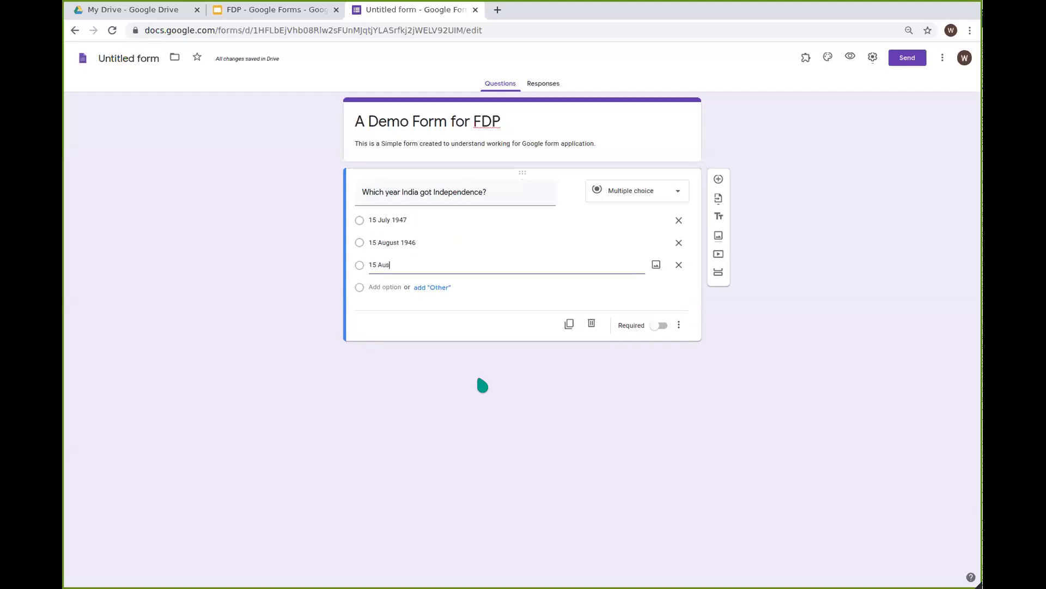
pyautogui.press('BackSpace')
pyautogui.write('gust 1947')
pyautogui.press('Return')
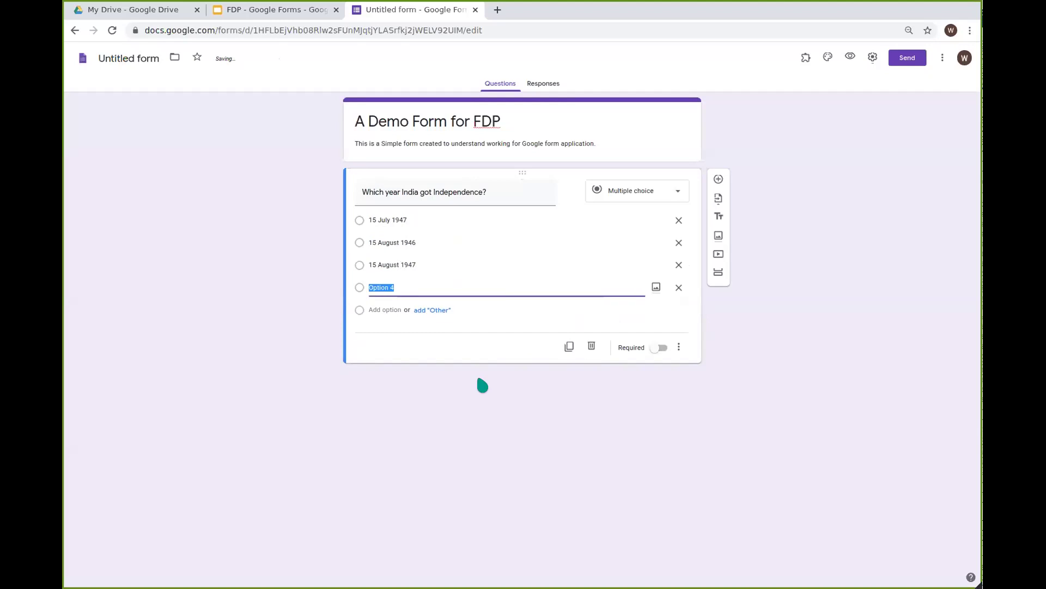
pyautogui.write('17 u')
pyautogui.press('BackSpace')
pyautogui.write('August 1948')
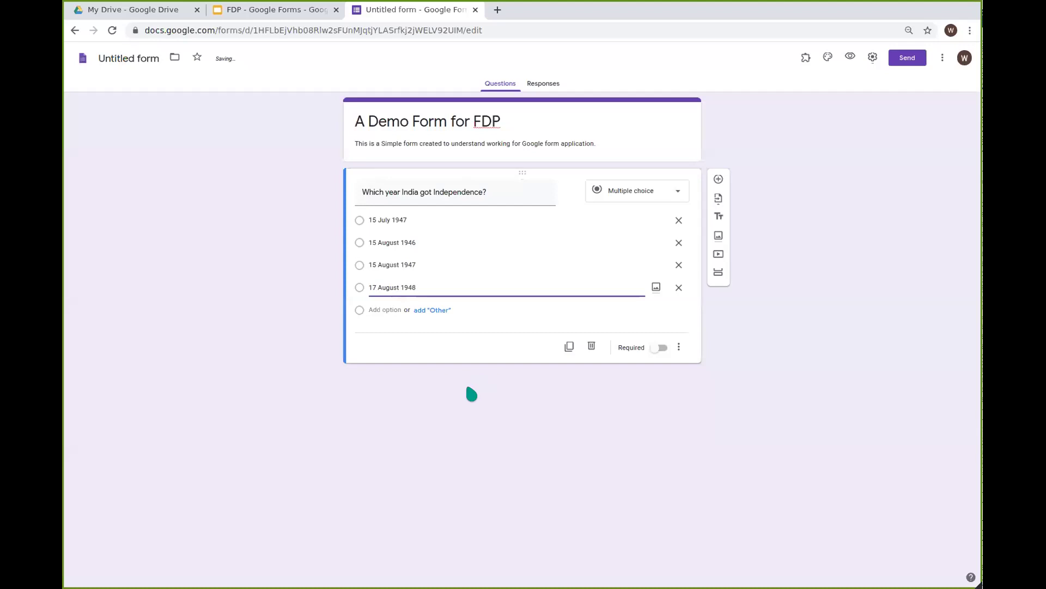
pyautogui.click(675, 403)
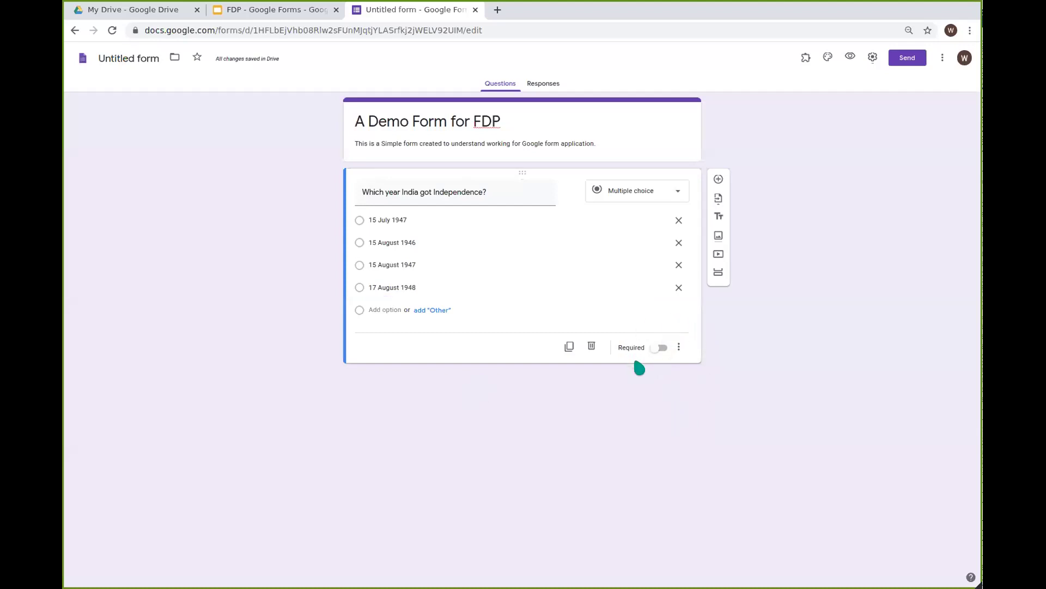
pyautogui.click(659, 349)
# Step: Add a multiple-choice question titled 'How Many states are in India?'
pyautogui.click(721, 183)
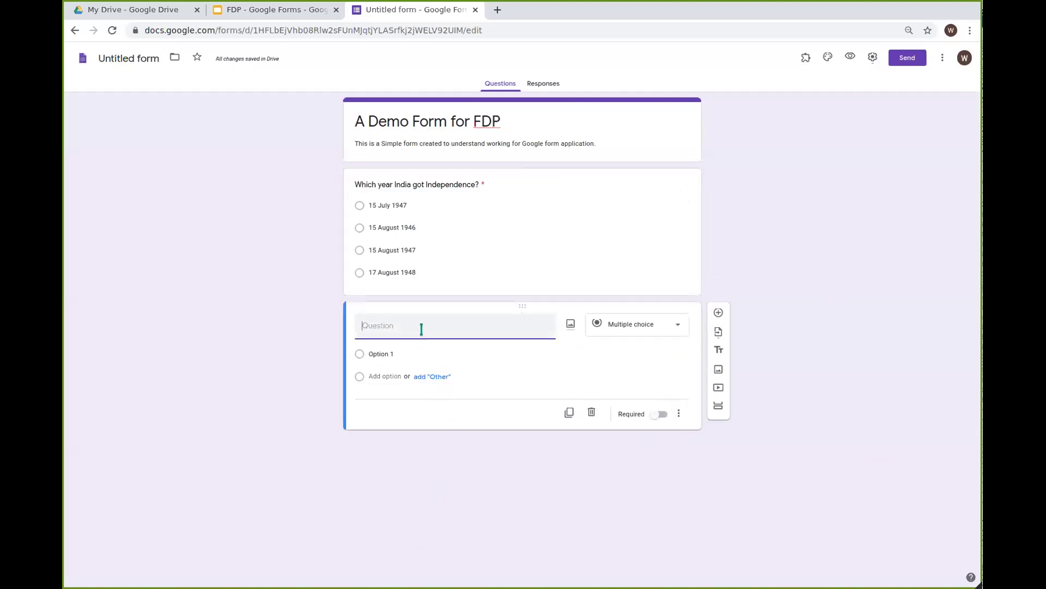
pyautogui.write('How Many states')
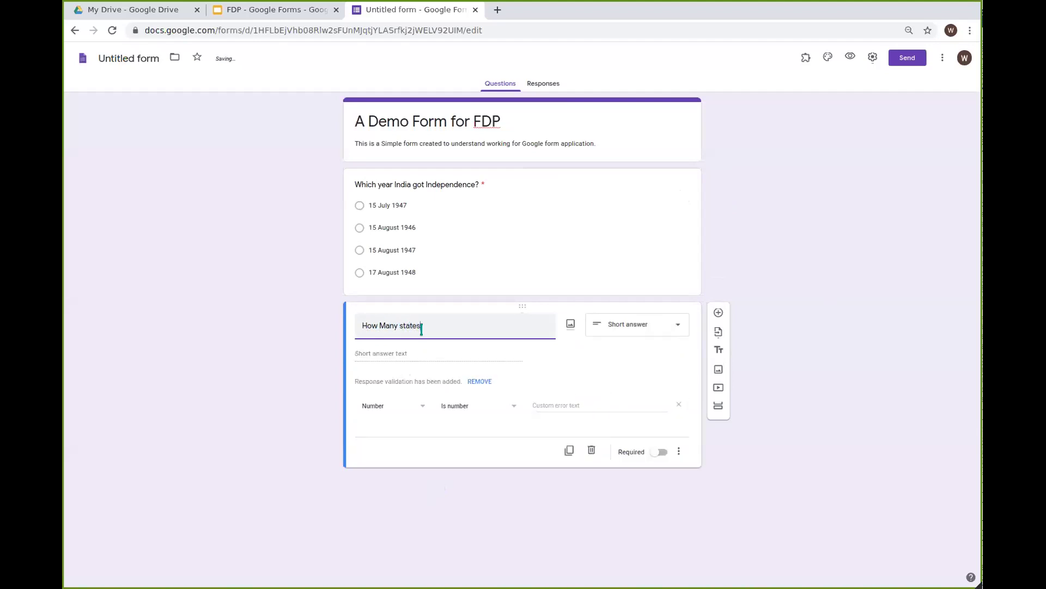
pyautogui.write(' are in Indian')
pyautogui.press('BackSpace')
pyautogui.write('?')
pyautogui.click(387, 355)
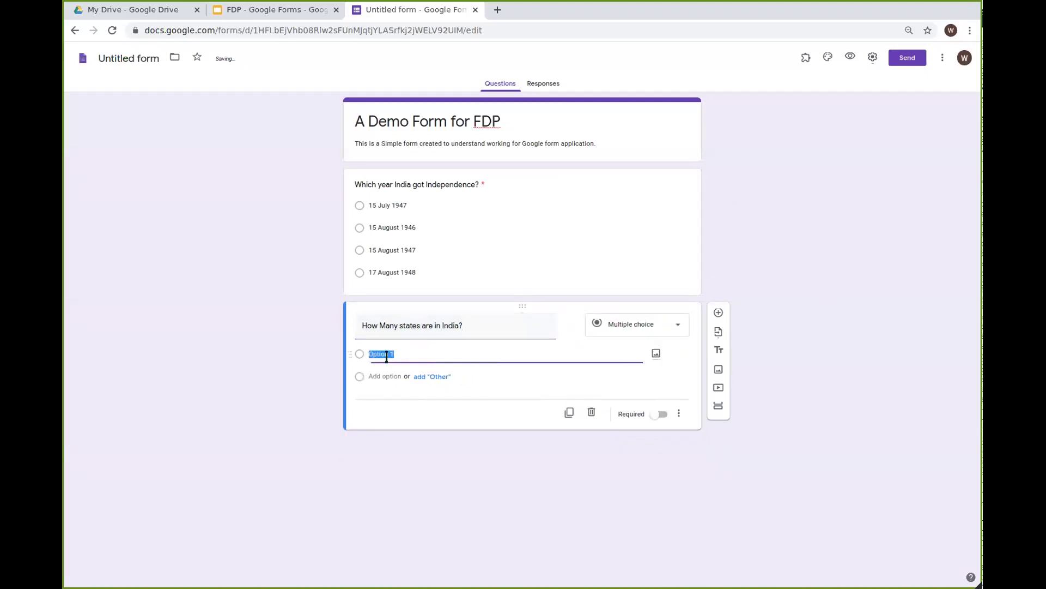
# Step: Give it options 22, 23, 20 and 28, make it required, and add a blank question
pyautogui.write('22')
pyautogui.press('Return')
pyautogui.write('23')
pyautogui.press('Return')
pyautogui.write('20')
pyautogui.press('Return')
pyautogui.write('28')
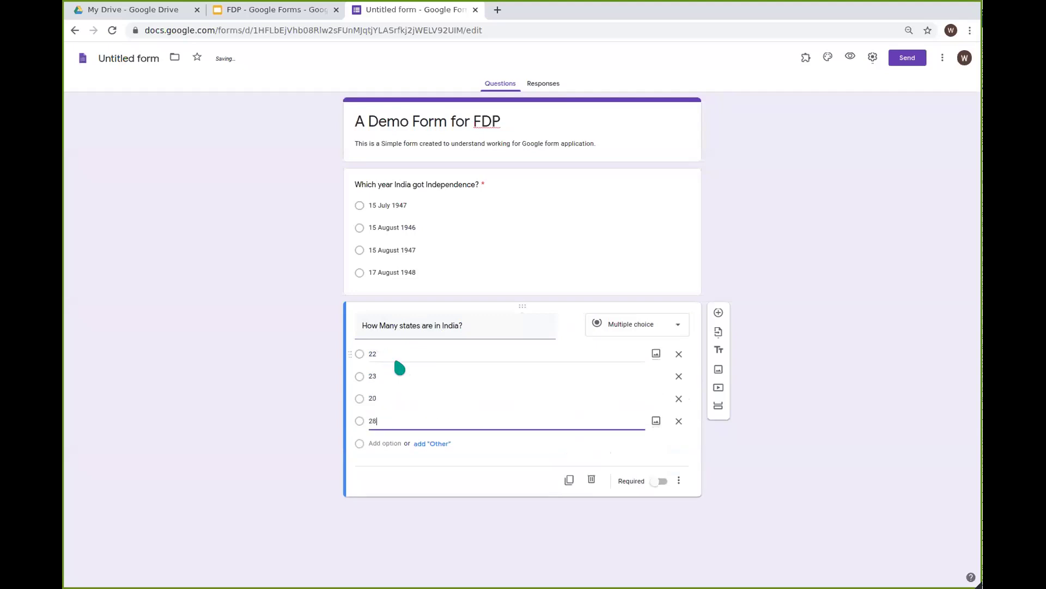
pyautogui.click(660, 480)
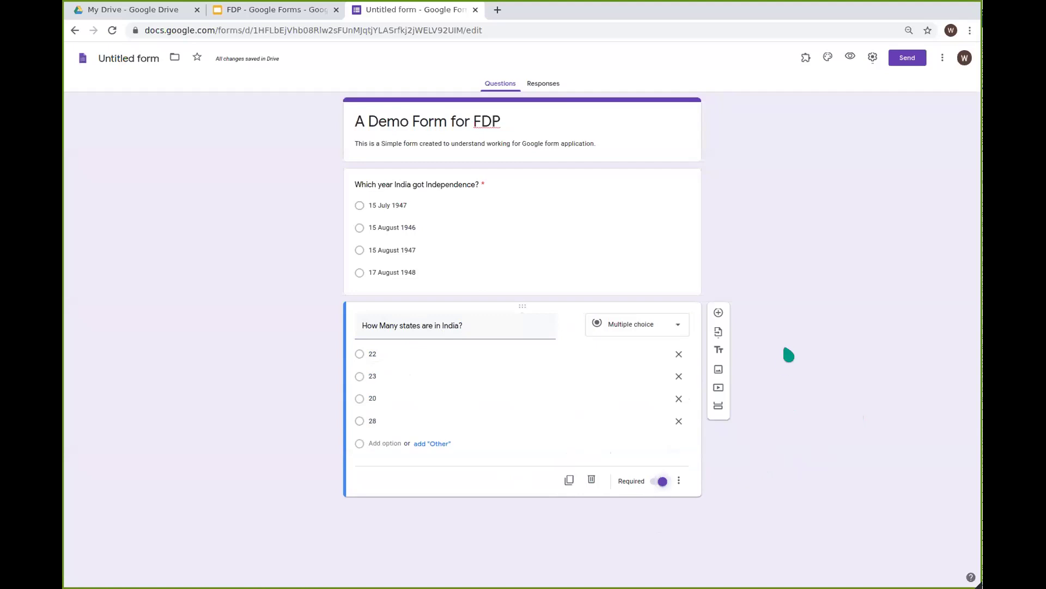
pyautogui.click(718, 313)
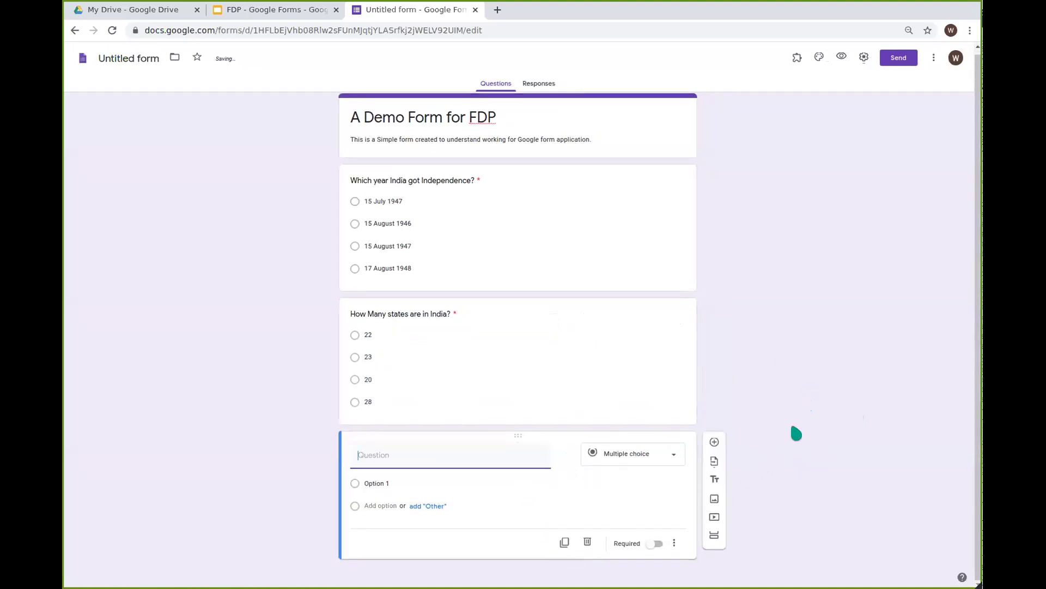
# Step: Upload the black silhouette image to the new blank question
pyautogui.click(566, 455)
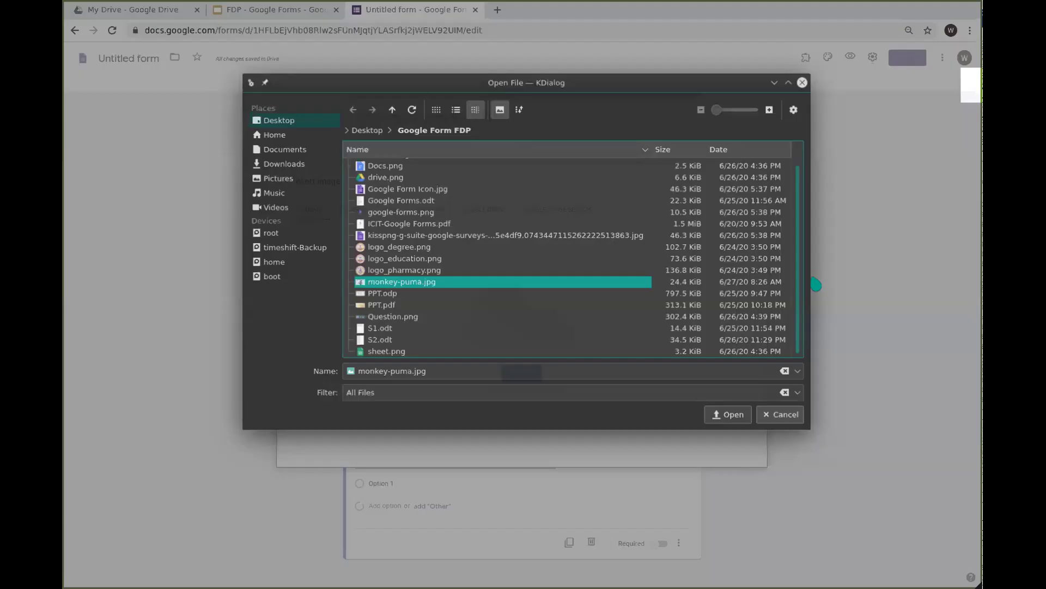
pyautogui.press('Return')
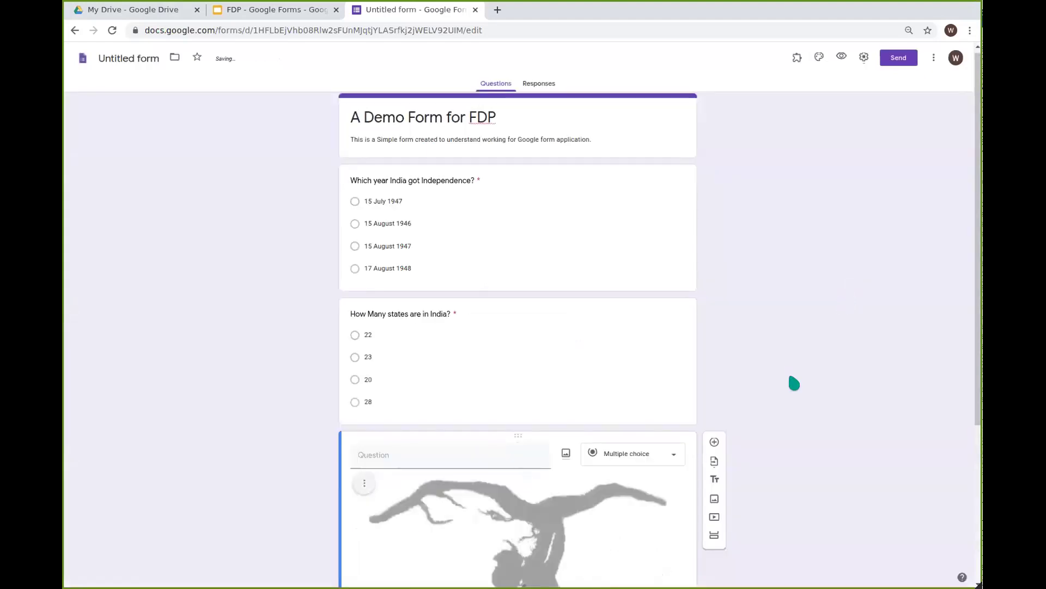
pyautogui.click(507, 234)
# Step: Title the image question 'What you see in this Image ?' and make it Checkboxes
pyautogui.write('What')
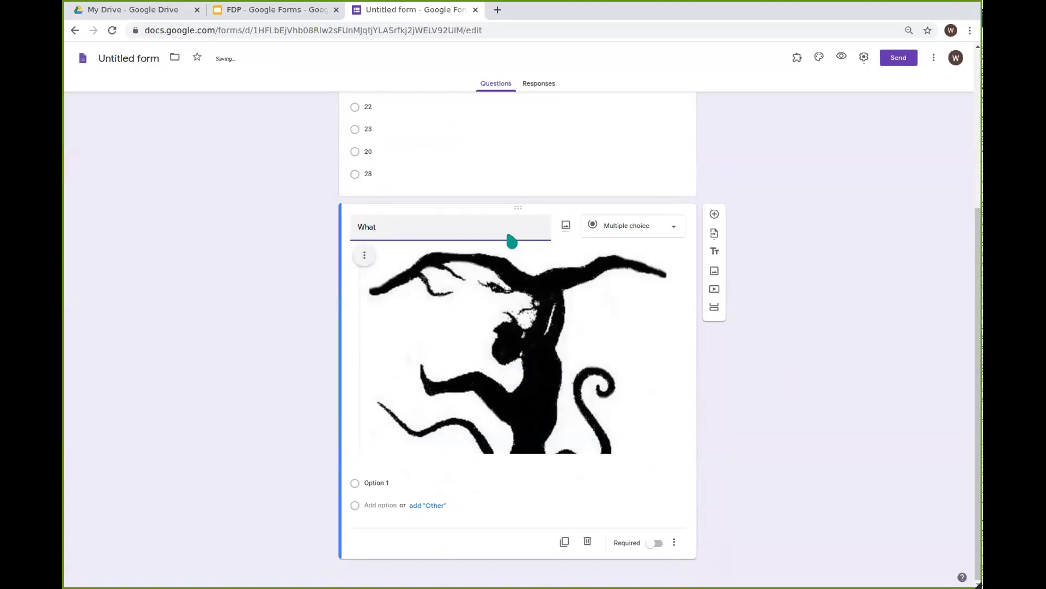
pyautogui.write(' you see in ')
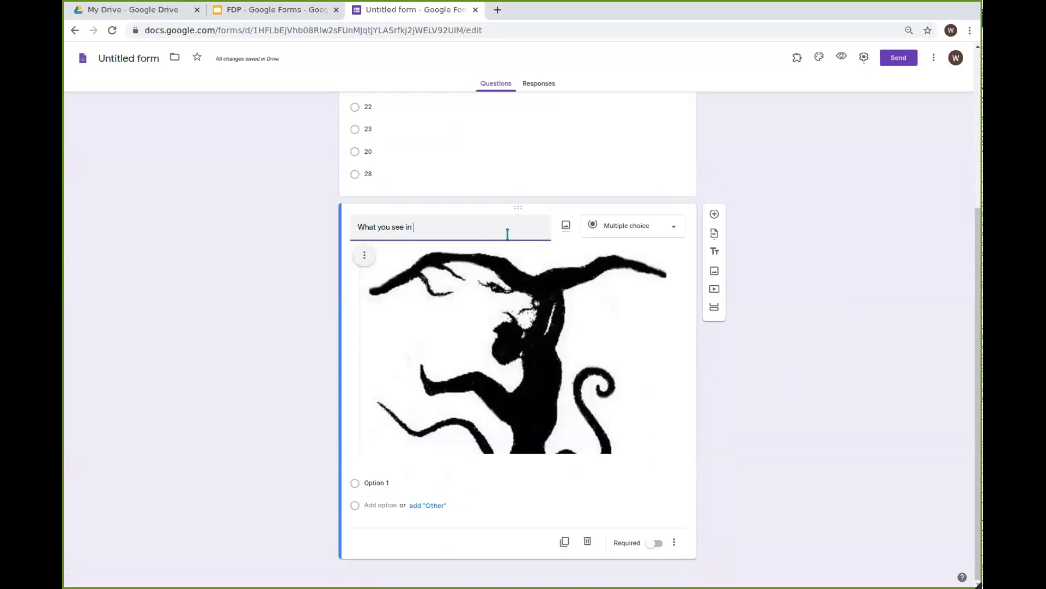
pyautogui.write('this Image ?')
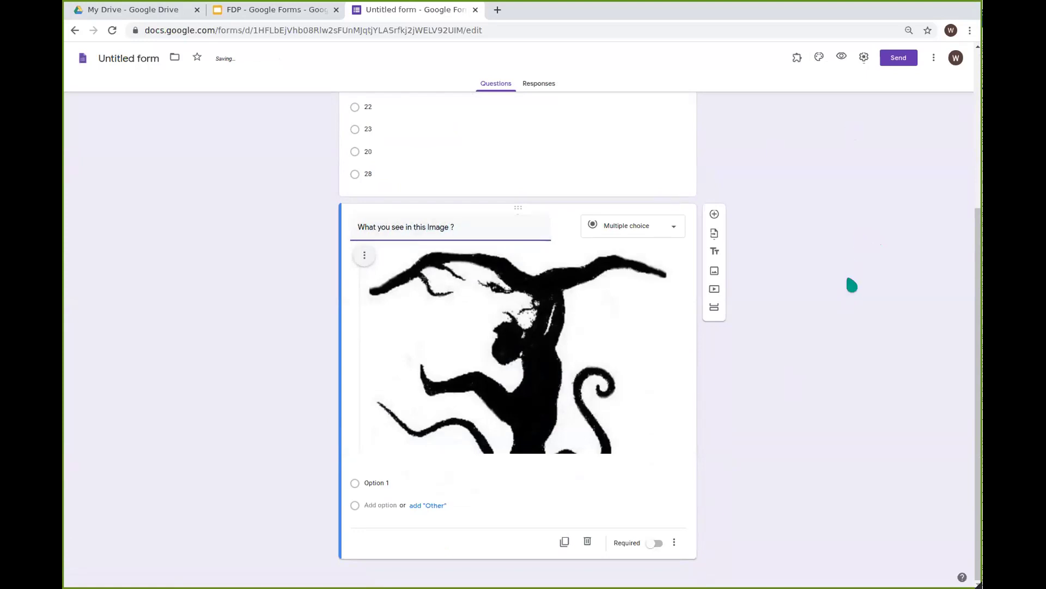
pyautogui.click(653, 236)
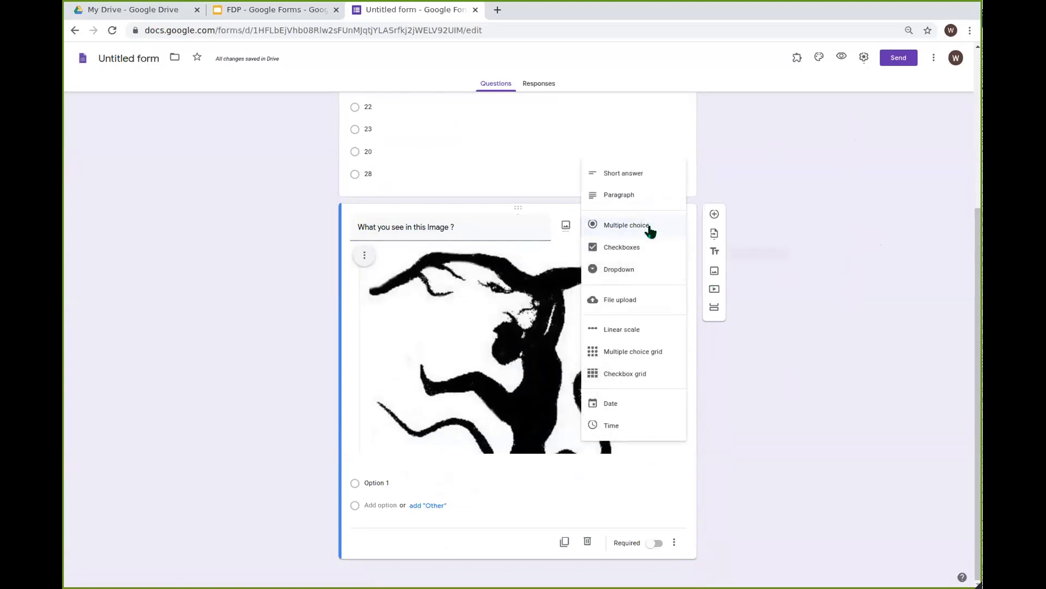
pyautogui.click(656, 251)
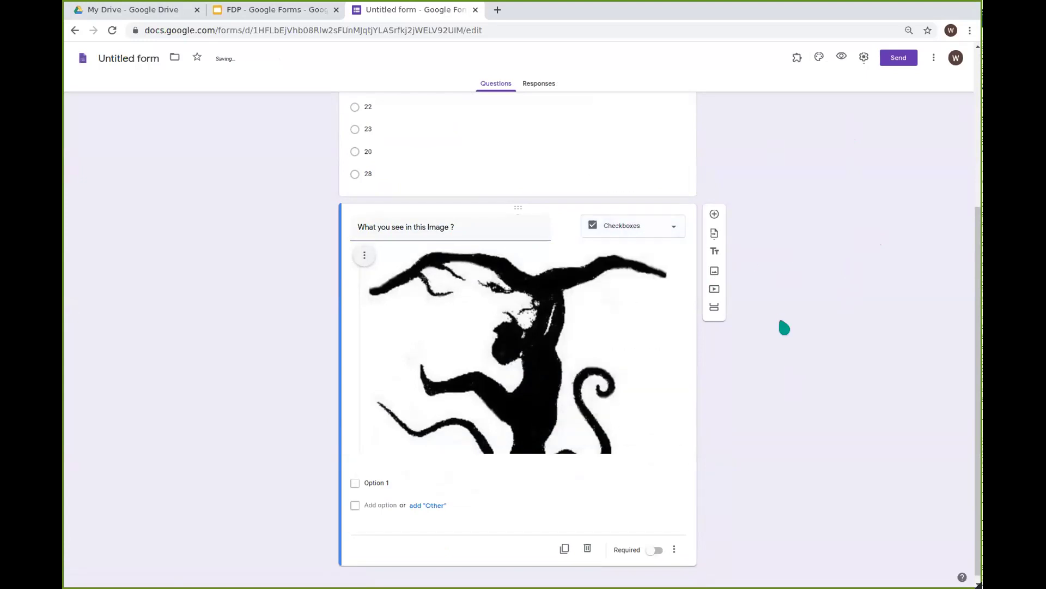
# Step: Enter the checkbox choices Monkey, Puma, Tiger and Lion
pyautogui.click(378, 475)
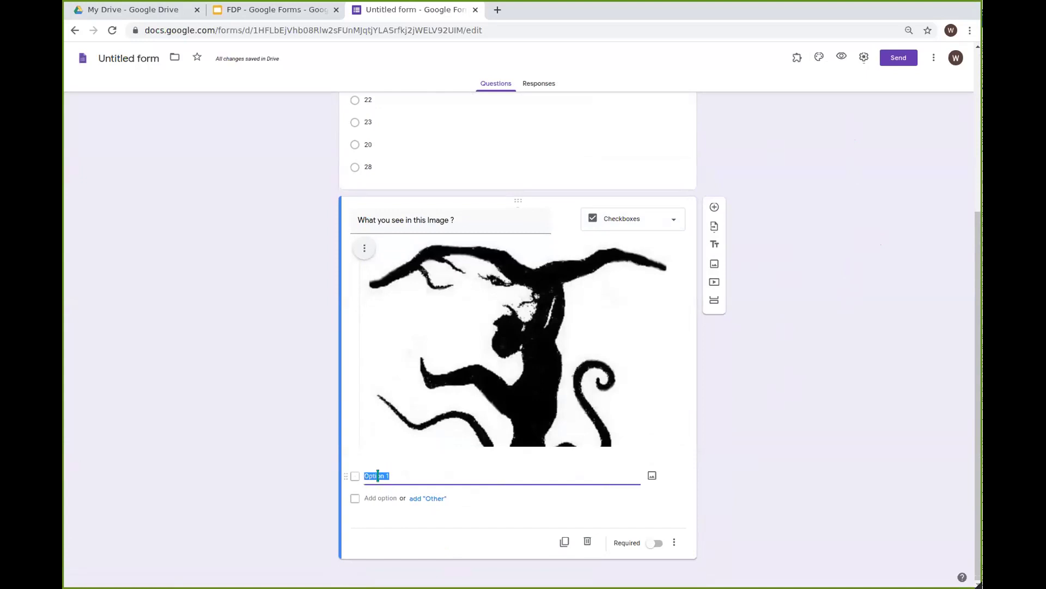
pyautogui.write('Monkey')
pyautogui.click(369, 498)
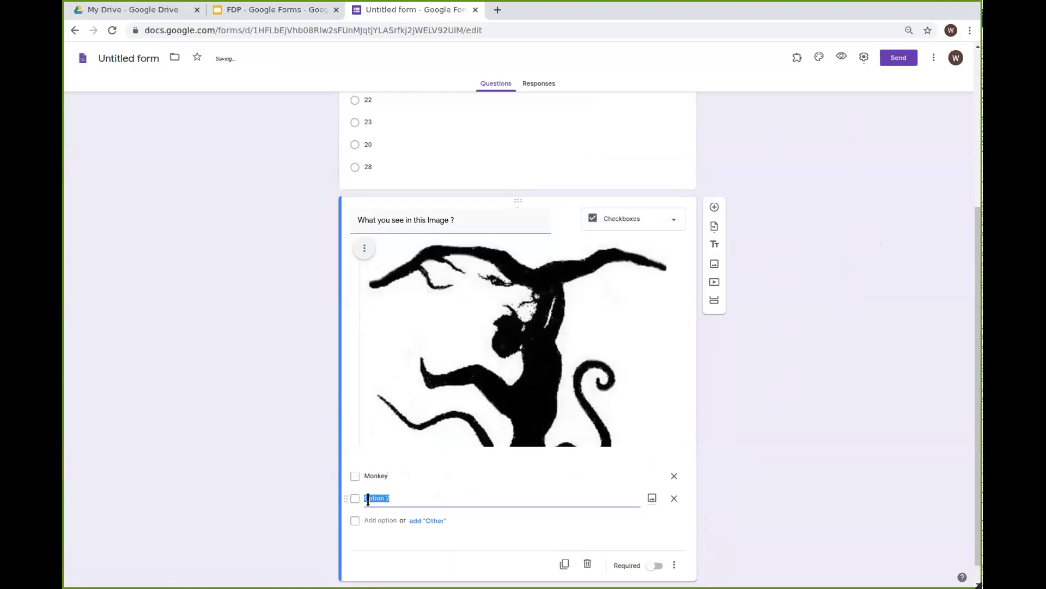
pyautogui.write('Puma')
pyautogui.press('Return')
pyautogui.write('Tige')
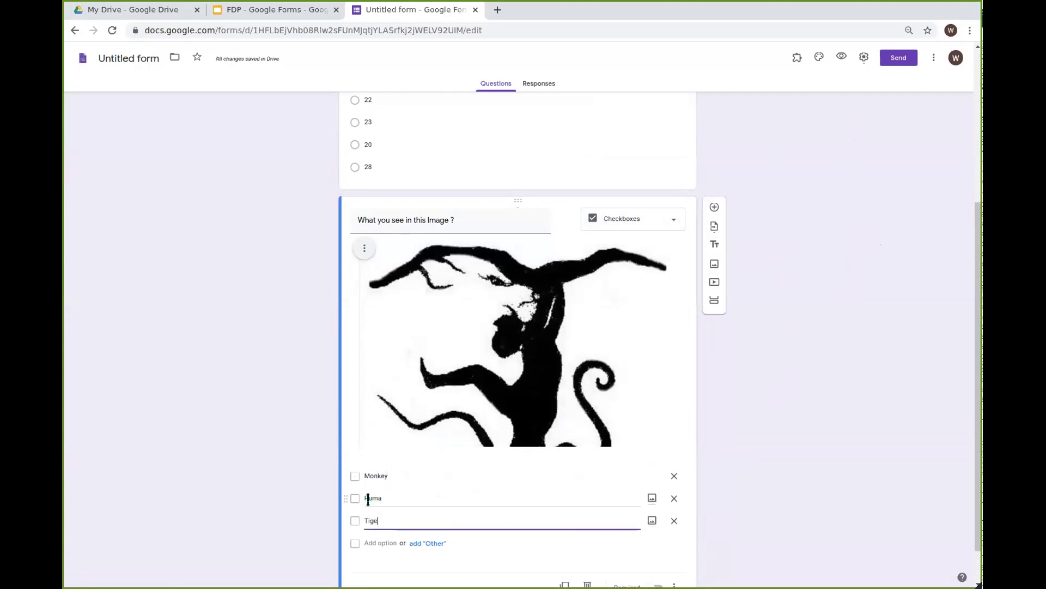
pyautogui.write('r')
pyautogui.press('Return')
pyautogui.write('Lion')
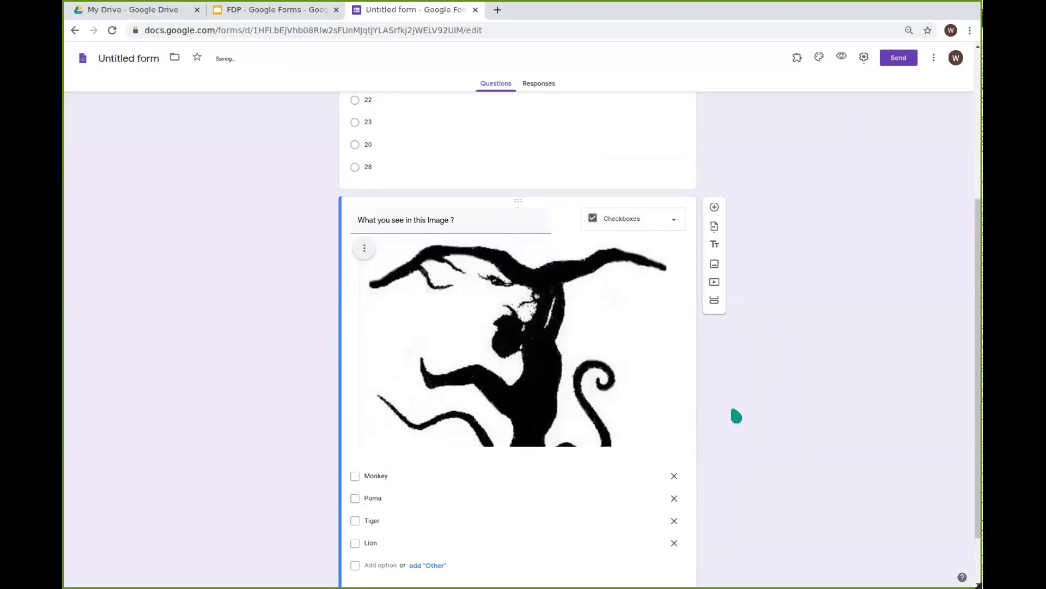
pyautogui.scroll(-1, 736, 414)
pyautogui.scroll(6, 737, 413)
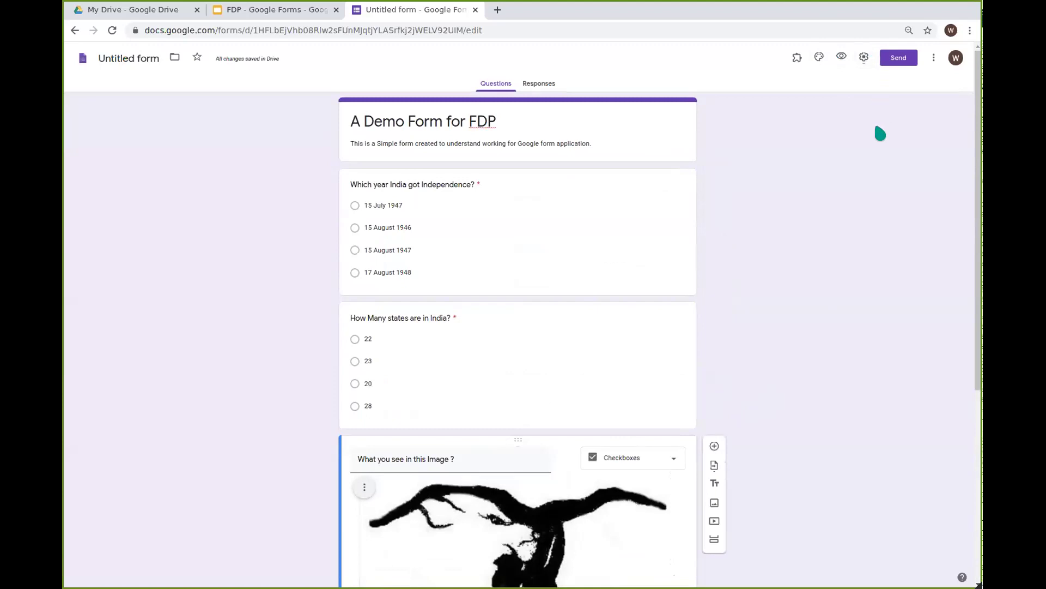
pyautogui.click(842, 57)
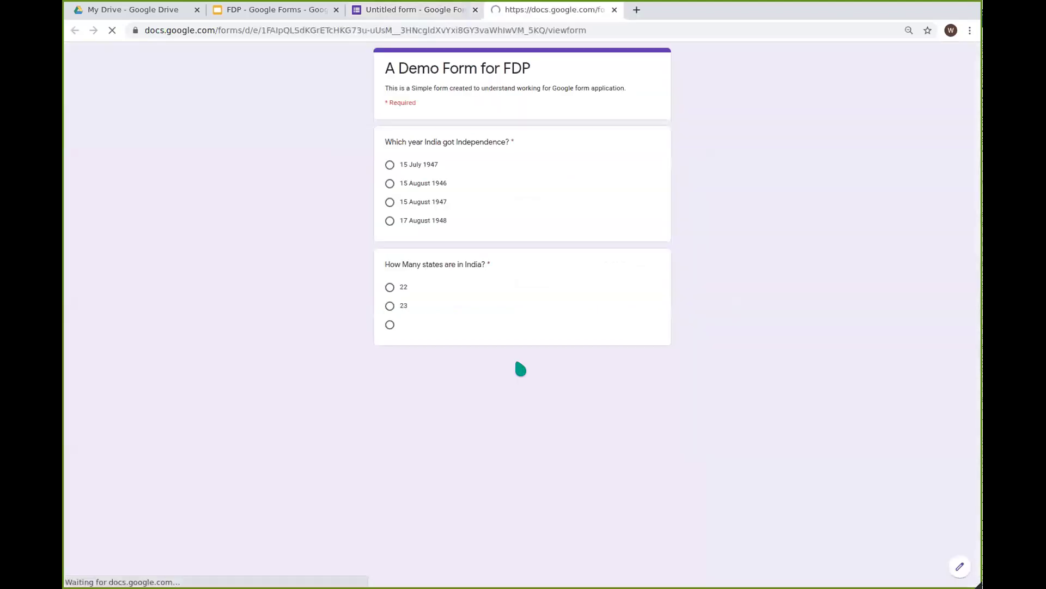
pyautogui.scroll(-3, 796, 256)
pyautogui.scroll(3, 796, 256)
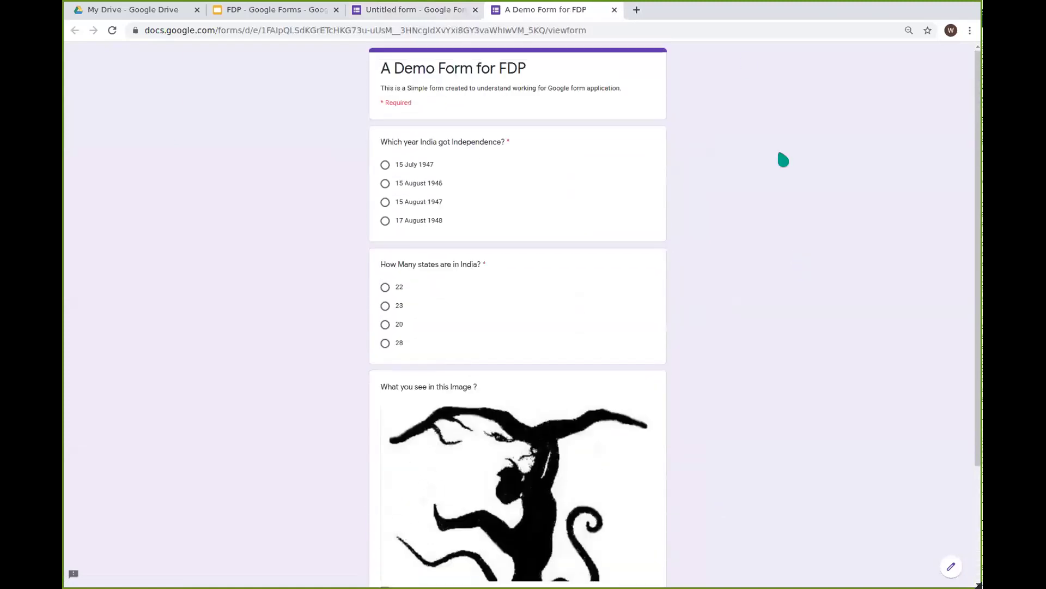
pyautogui.scroll(-3, 725, 316)
pyautogui.scroll(1, 739, 369)
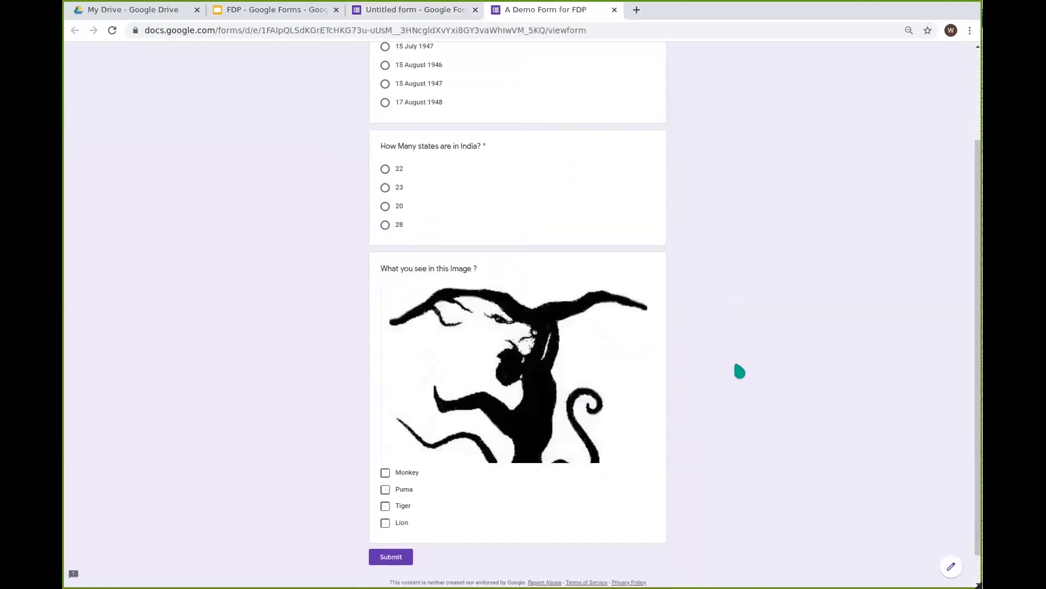
pyautogui.scroll(2, 739, 371)
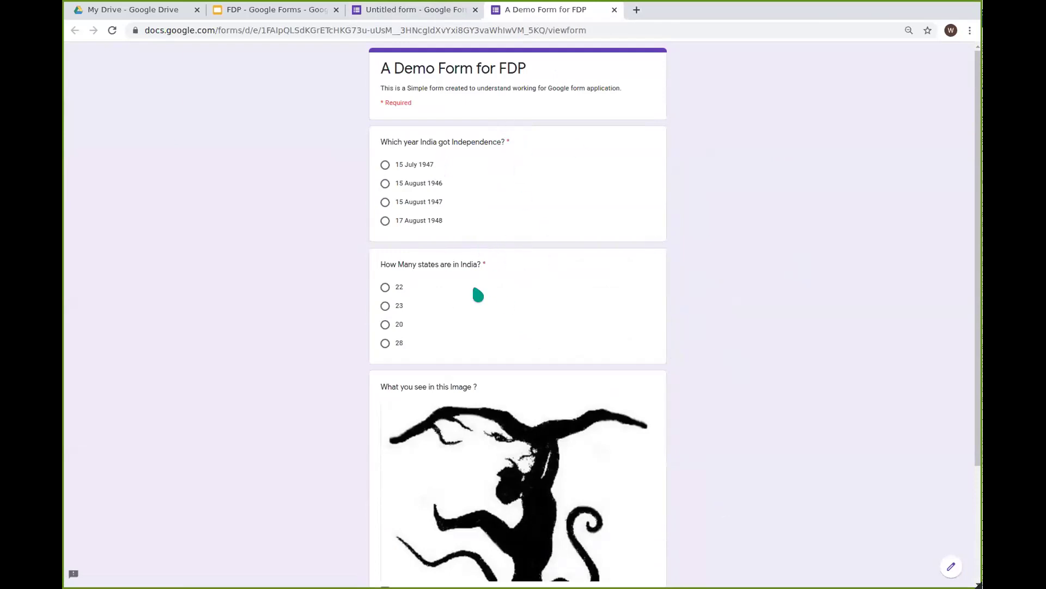
pyautogui.scroll(-3, 843, 299)
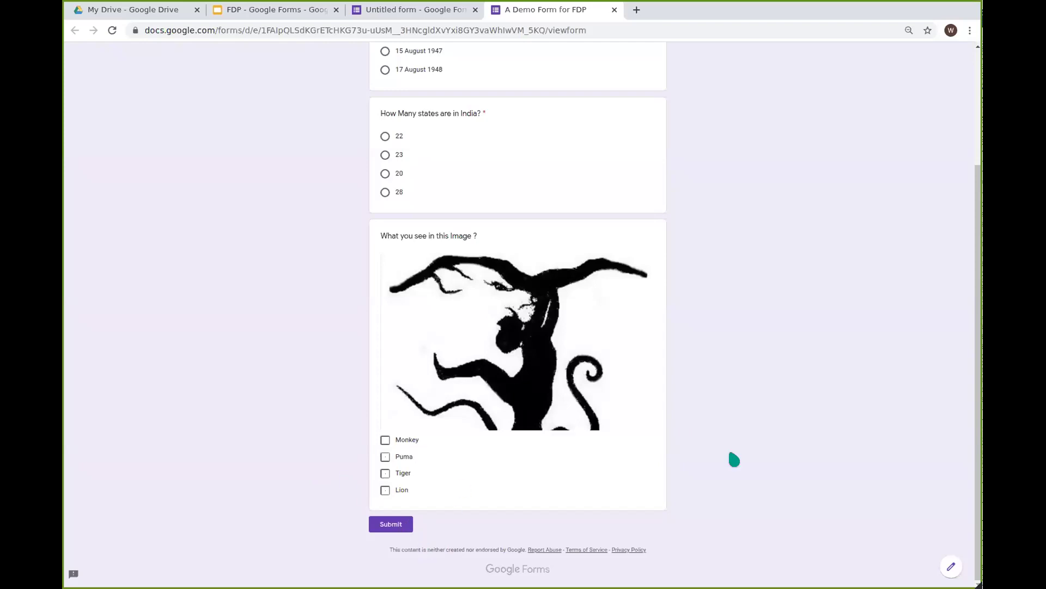
pyautogui.scroll(3, 779, 424)
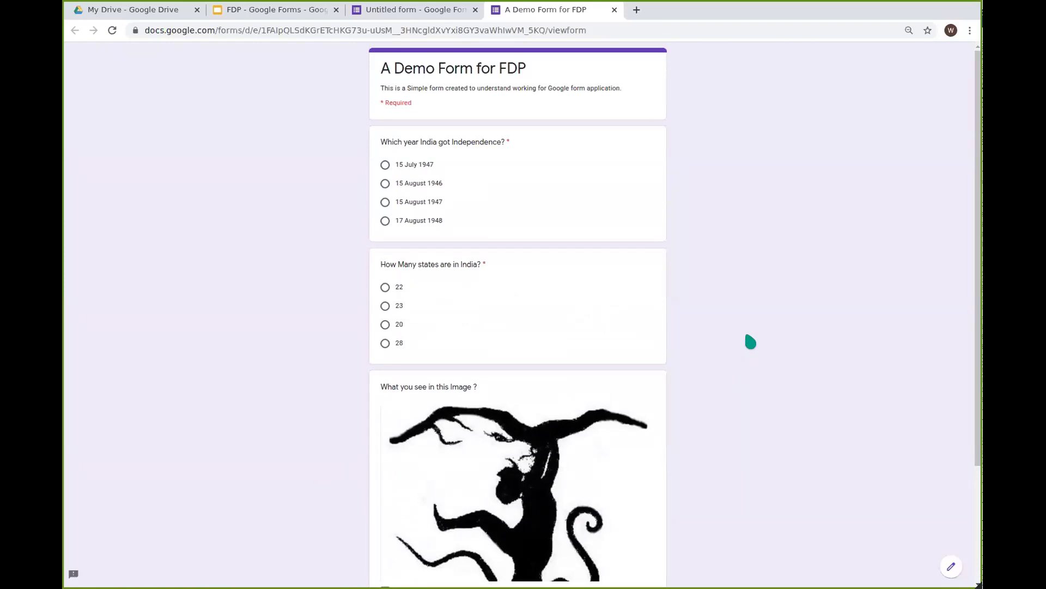
pyautogui.hotkey('ctrl', 'w')
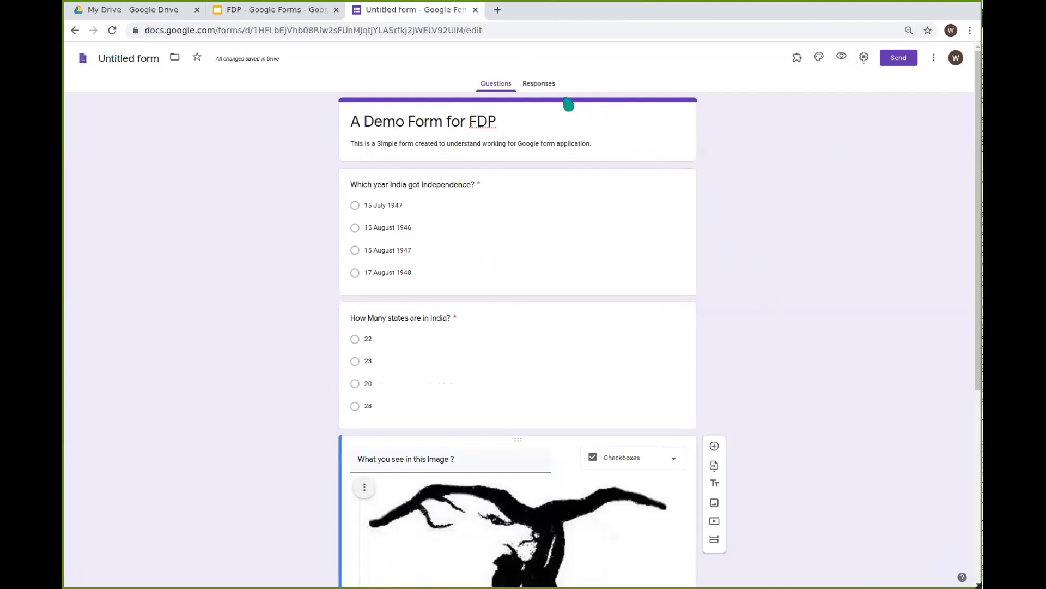
# Step: Show the form's Responses page and its more-options menu
pyautogui.click(529, 85)
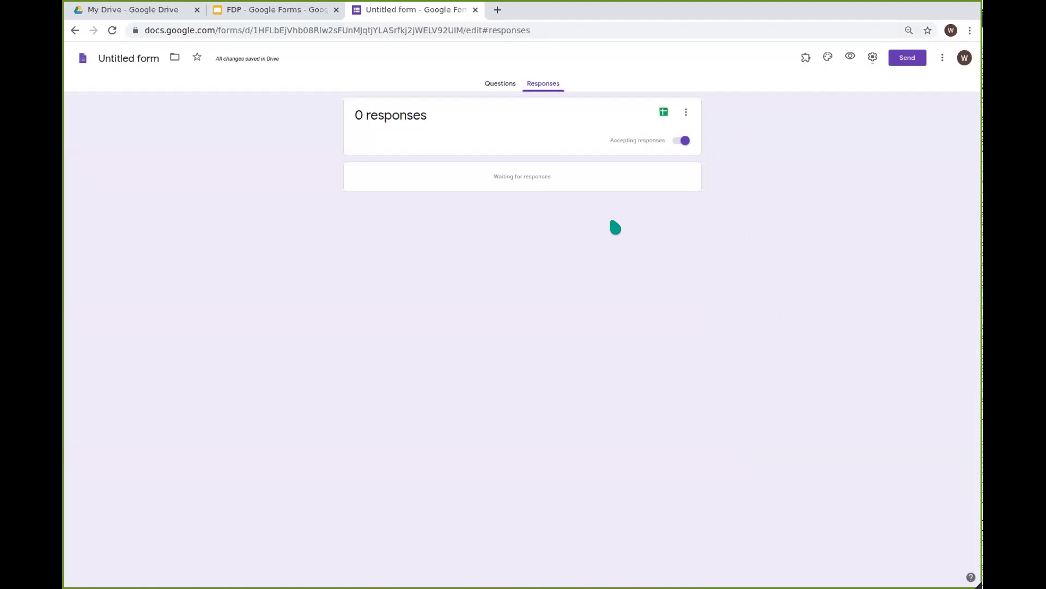
pyautogui.click(687, 112)
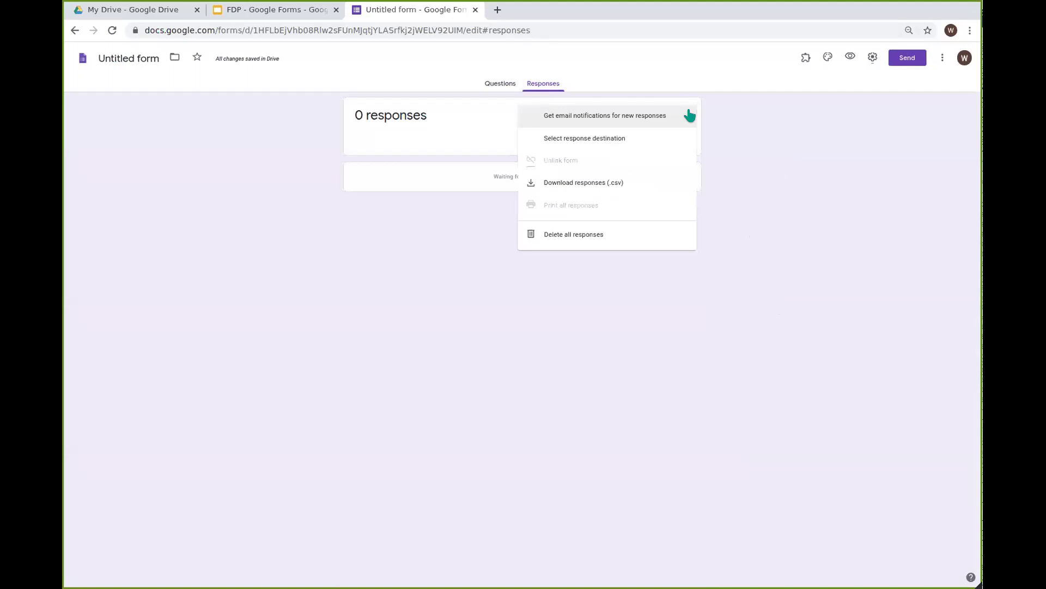
# Step: Link responses to a new spreadsheet named 'ASampleGoogleForm (Responses)'
pyautogui.click(687, 139)
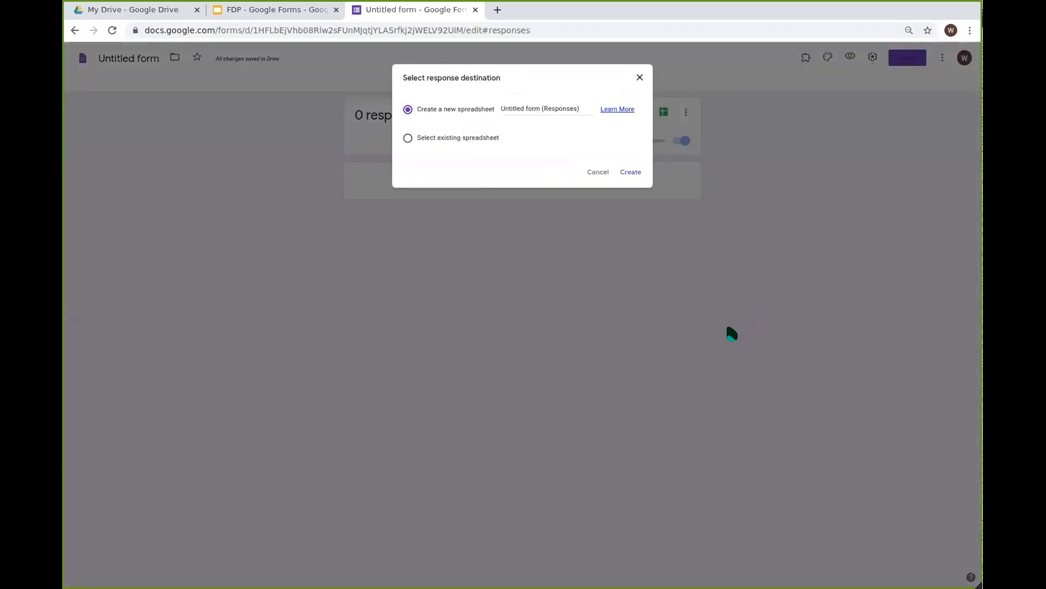
pyautogui.doubleClick(556, 107)
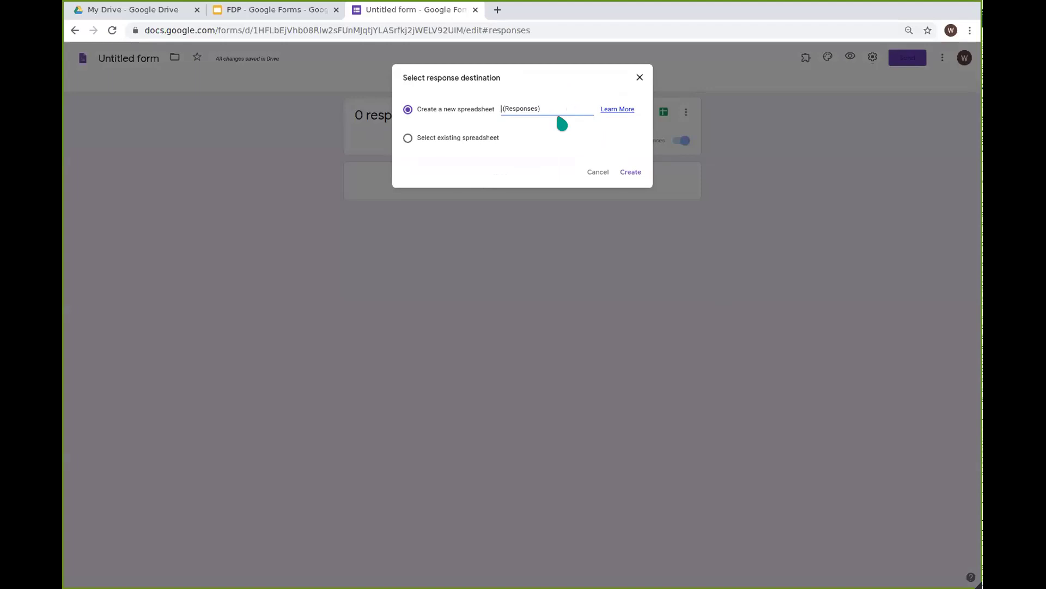
pyautogui.write('ASampleGoogleForm')
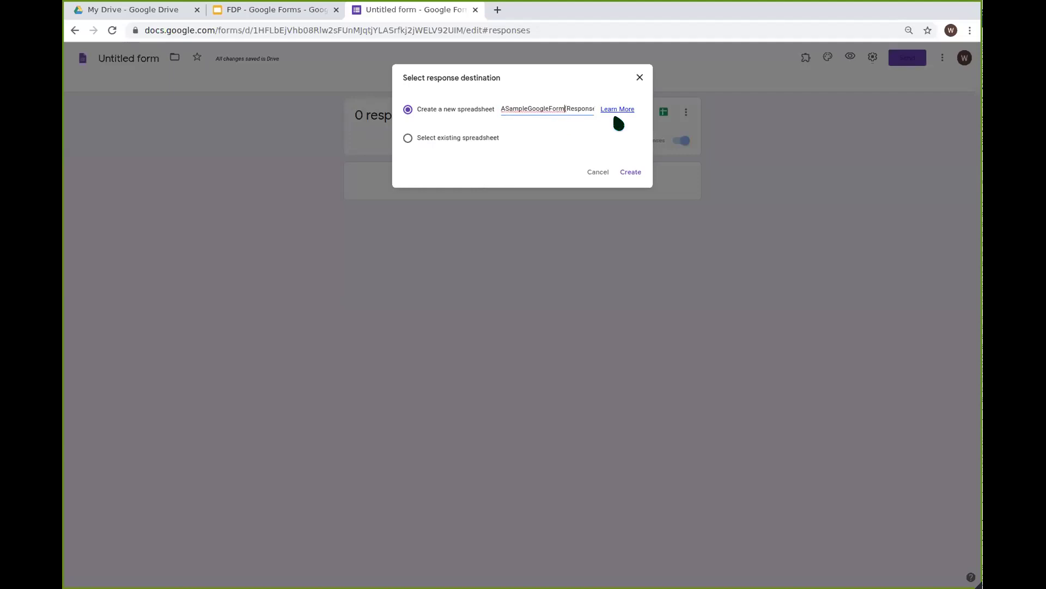
pyautogui.click(630, 172)
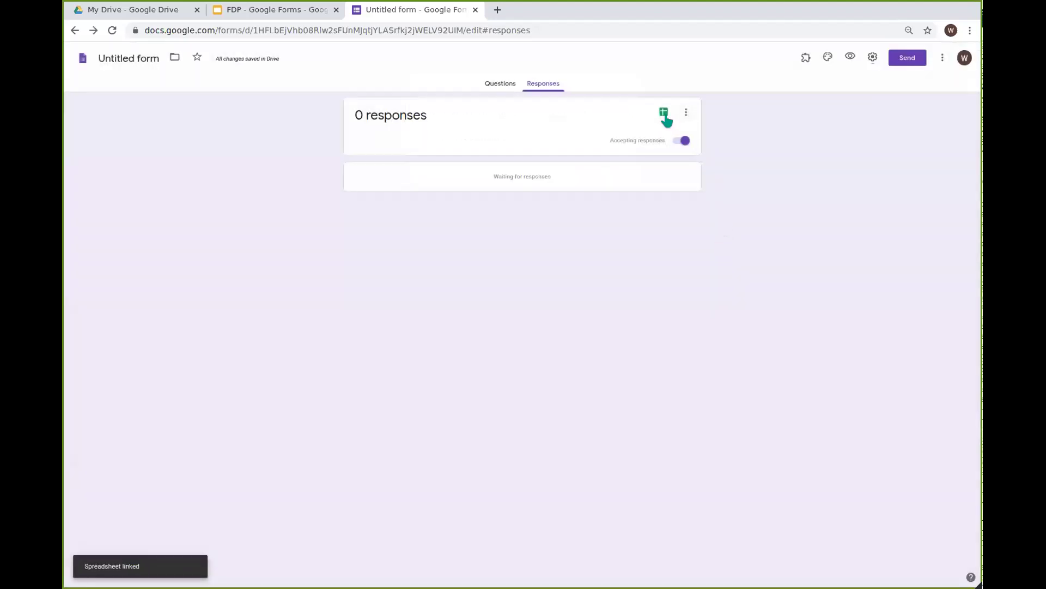
# Step: Check the linked response sheet's Timestamp and question headers (B1–D1), then return to the form
pyautogui.click(665, 114)
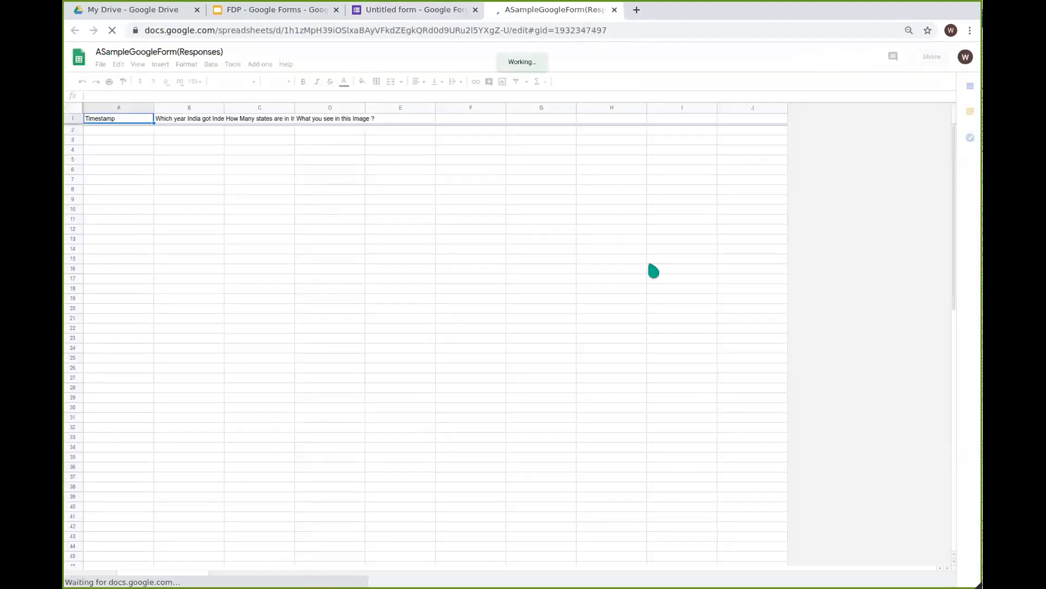
pyautogui.click(213, 119)
pyautogui.press('Right')
pyautogui.press('Right')
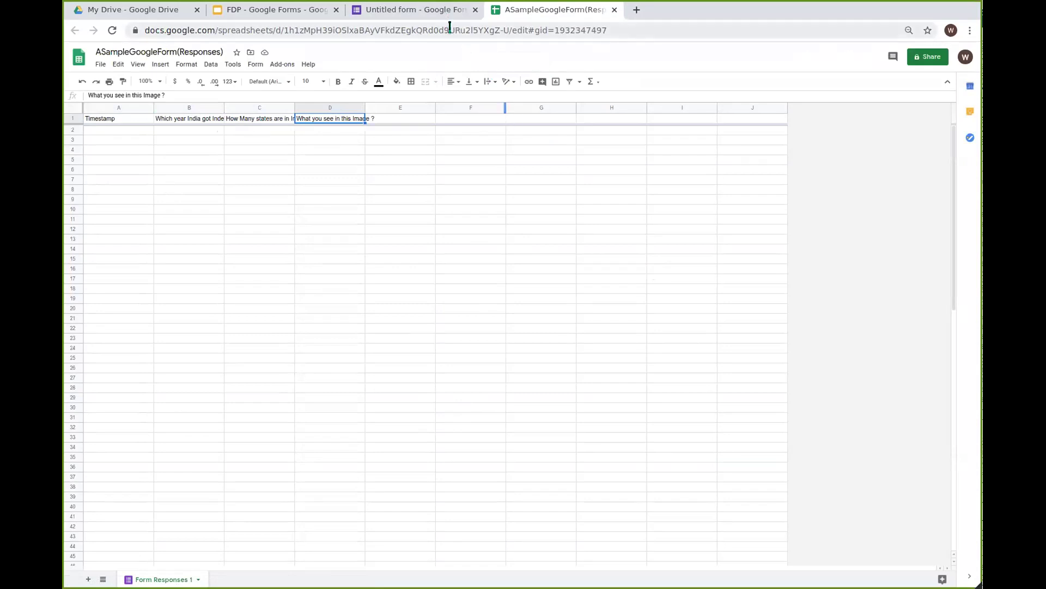
pyautogui.click(415, 10)
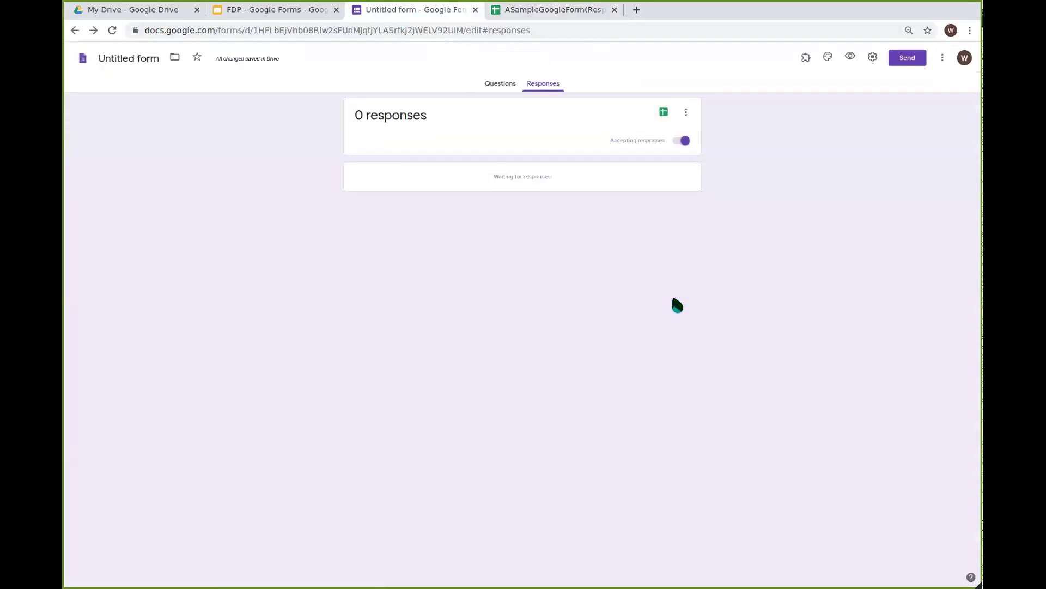
# Step: Open the form's questions and preview it as a respondent
pyautogui.click(501, 84)
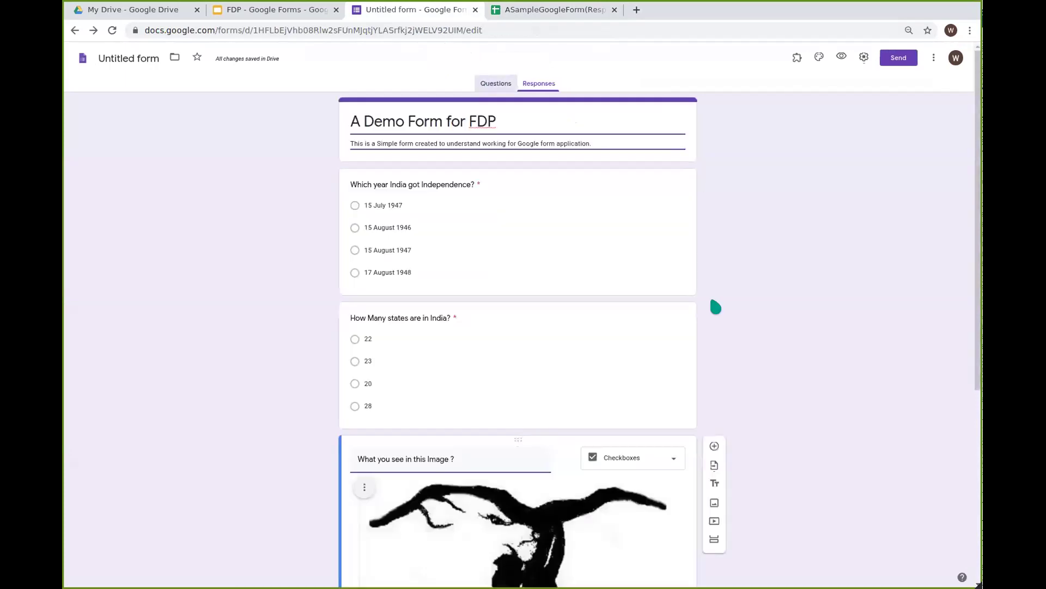
pyautogui.click(844, 56)
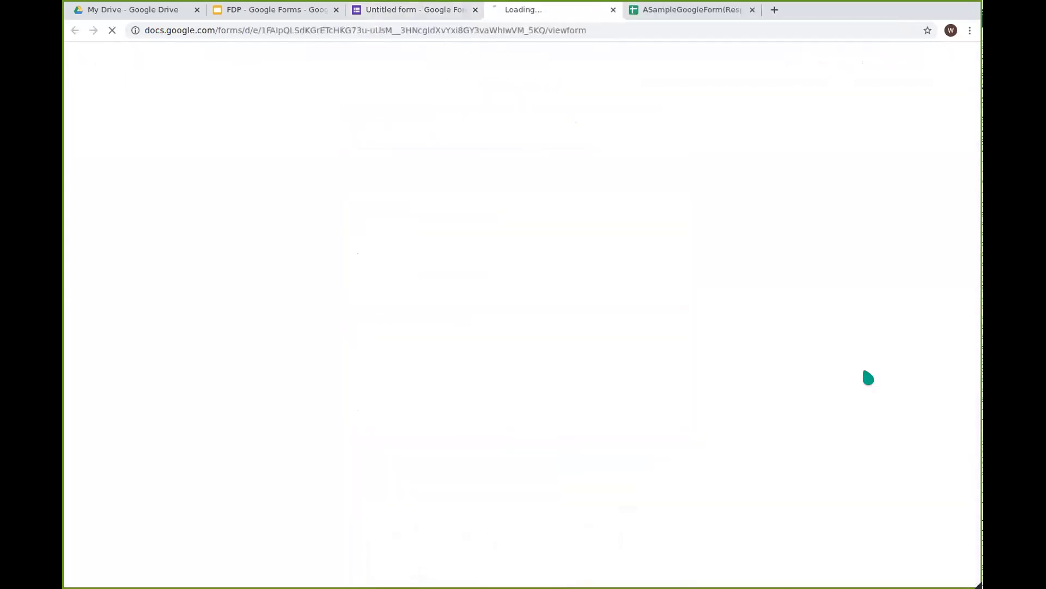
pyautogui.scroll(-1, 449, 169)
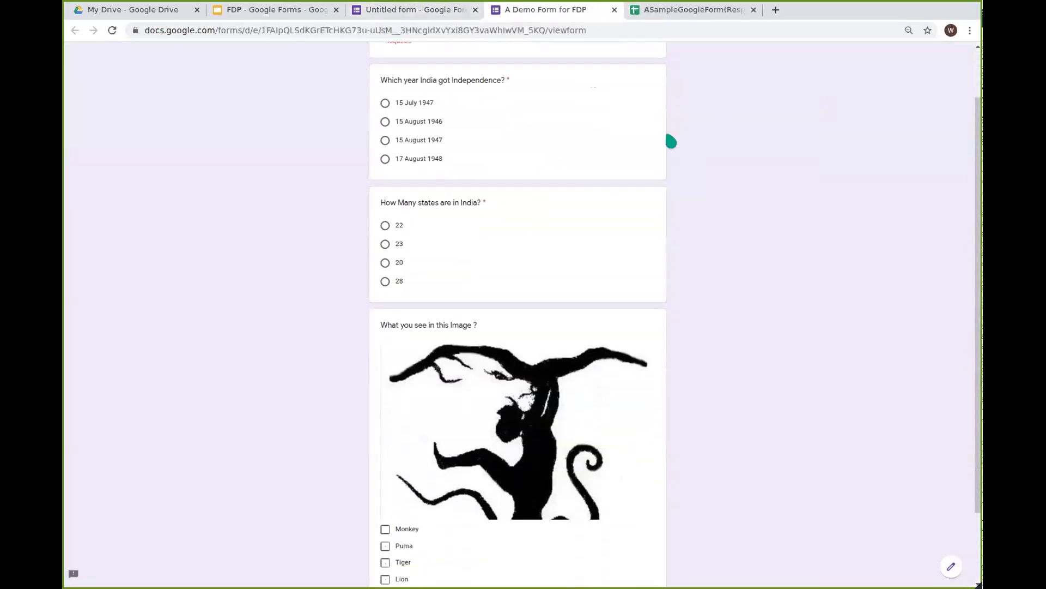
pyautogui.scroll(1, 390, 182)
# Step: Answer 15 August 1947, 28, Monkey and Puma, and submit the test response
pyautogui.click(437, 203)
pyautogui.scroll(-2, 755, 297)
pyautogui.click(400, 256)
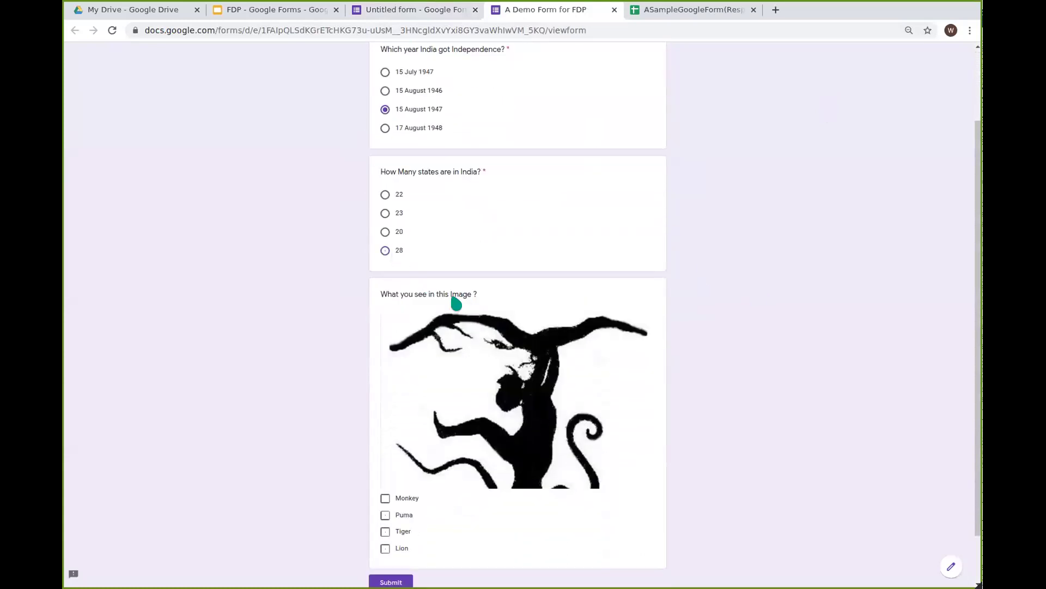
pyautogui.scroll(-1, 657, 313)
pyautogui.click(388, 440)
pyautogui.click(402, 459)
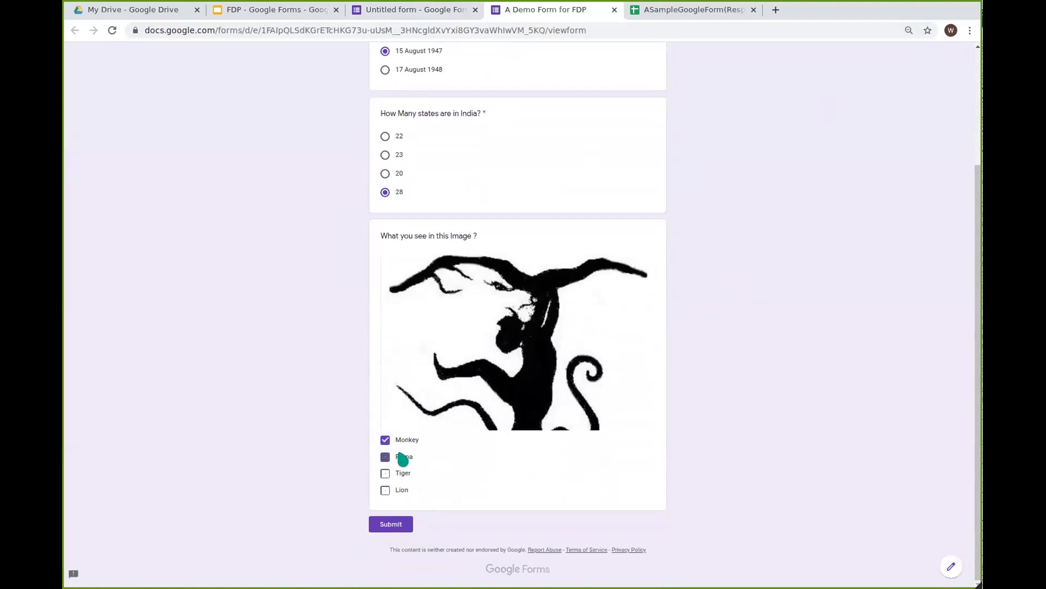
pyautogui.click(394, 527)
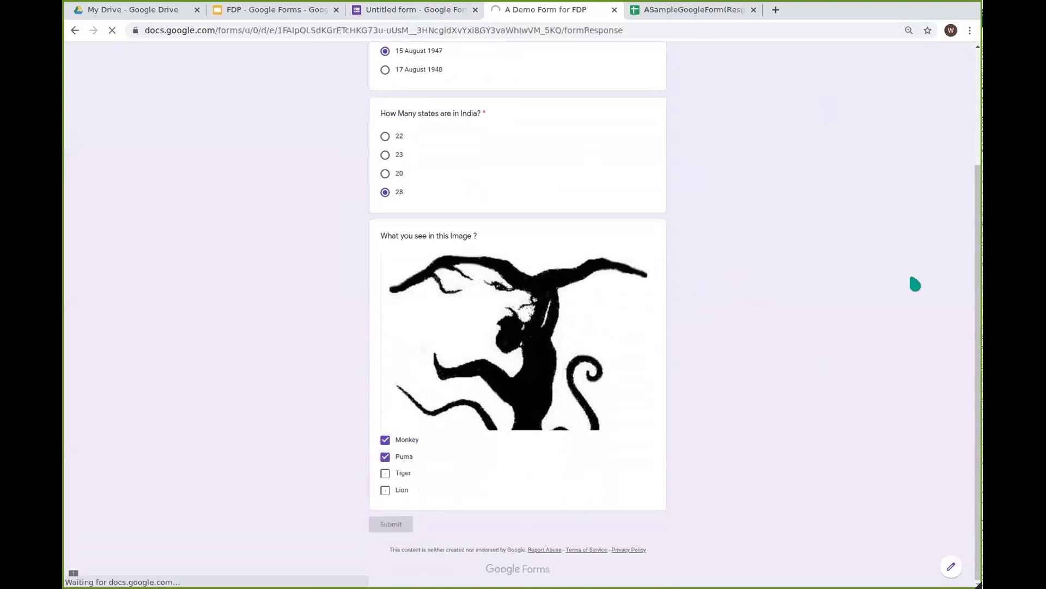
# Step: Confirm the new row in the response sheet, then close the sheet and preview tabs
pyautogui.click(694, 13)
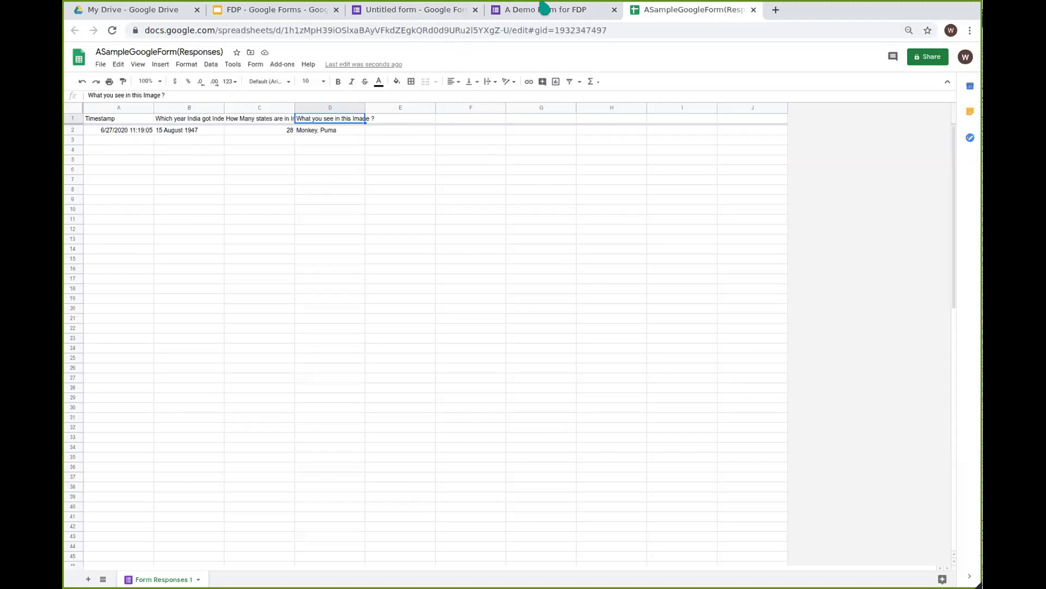
pyautogui.click(754, 10)
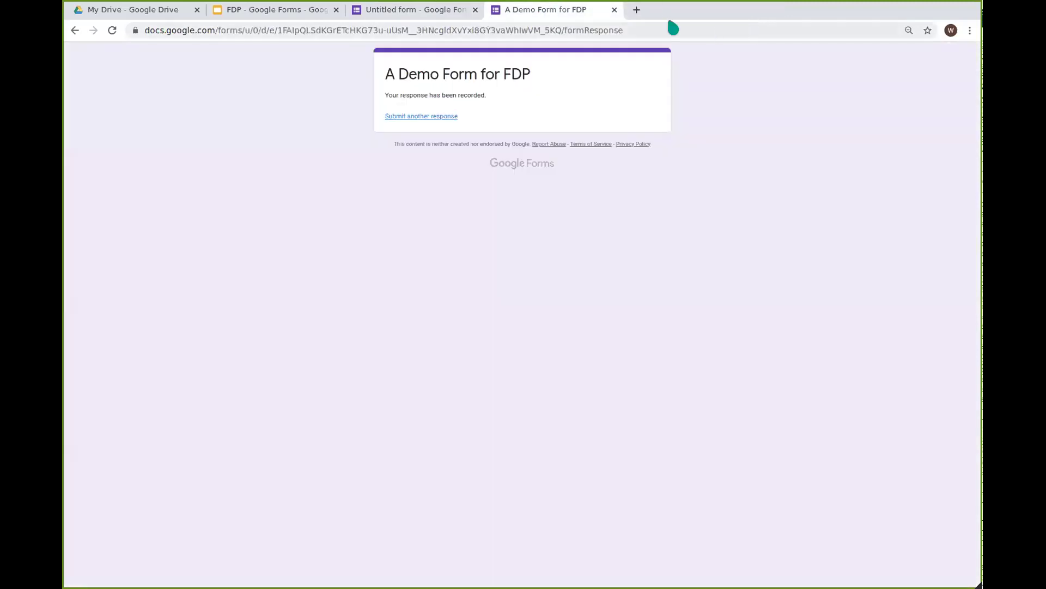
pyautogui.click(614, 9)
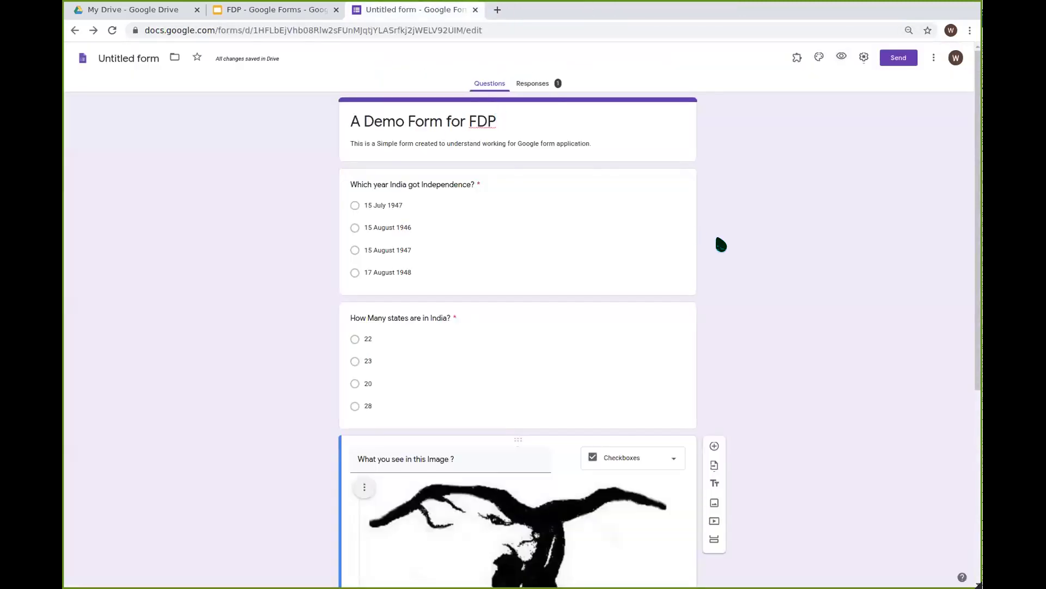
# Step: Review the Summary charts showing 15 August 1947, 28, Monkey and Puma from one response
pyautogui.click(548, 82)
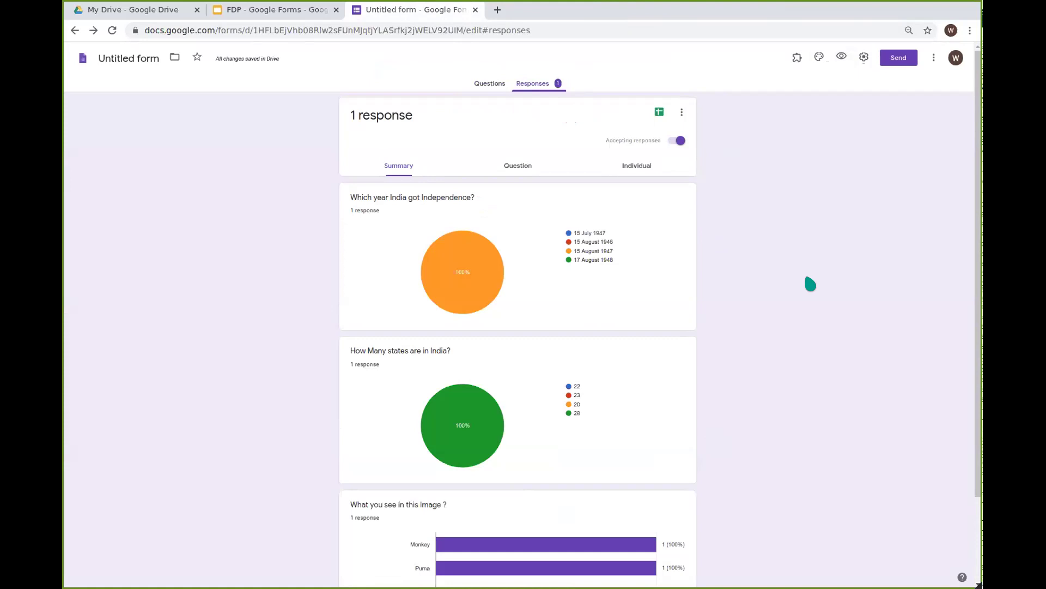
pyautogui.scroll(-2, 810, 282)
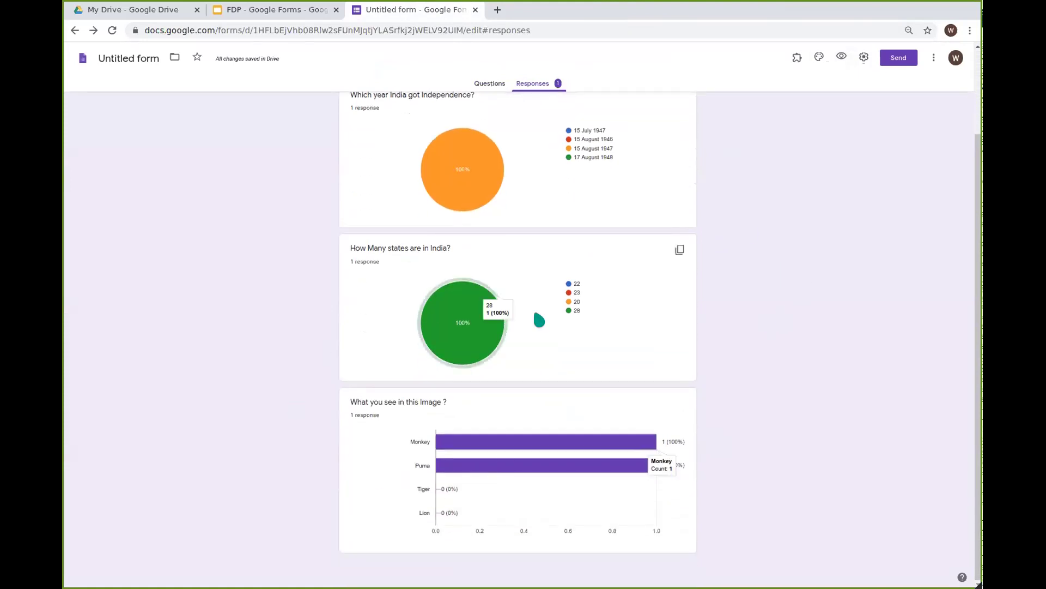
pyautogui.scroll(2, 560, 306)
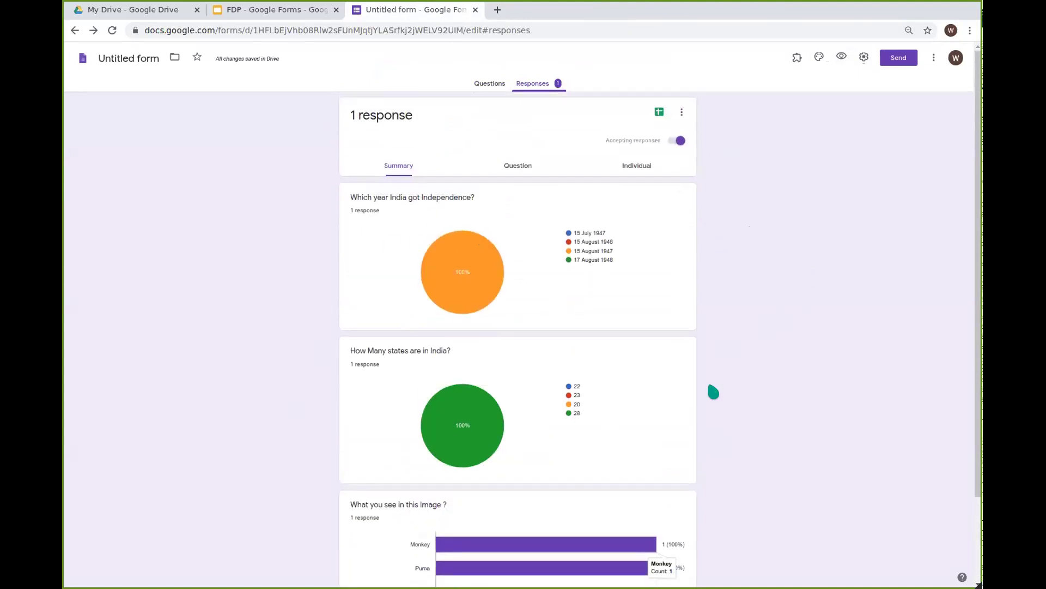
pyautogui.scroll(-2, 707, 382)
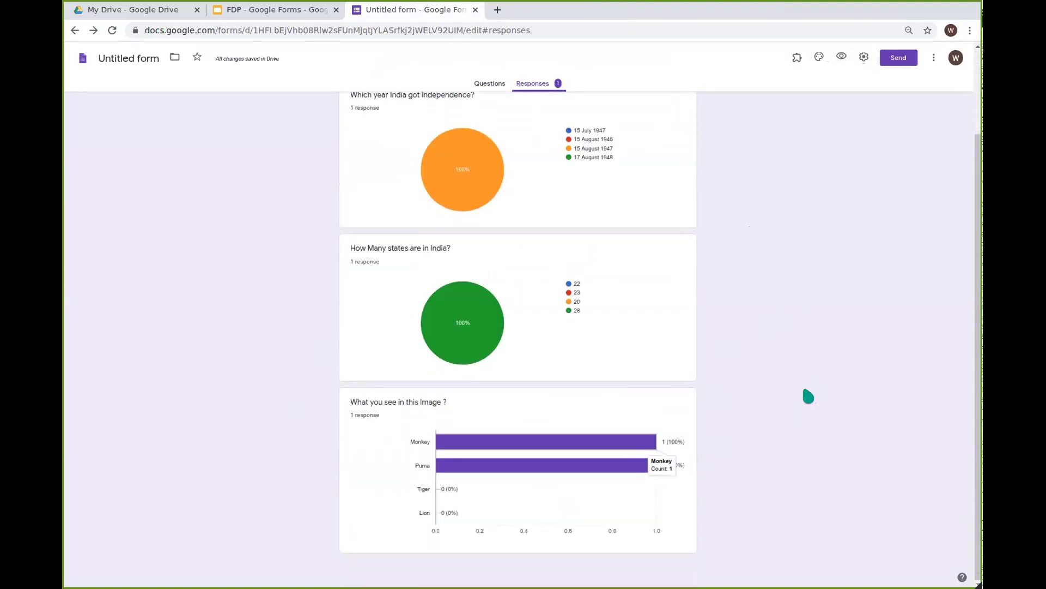
pyautogui.scroll(2, 808, 395)
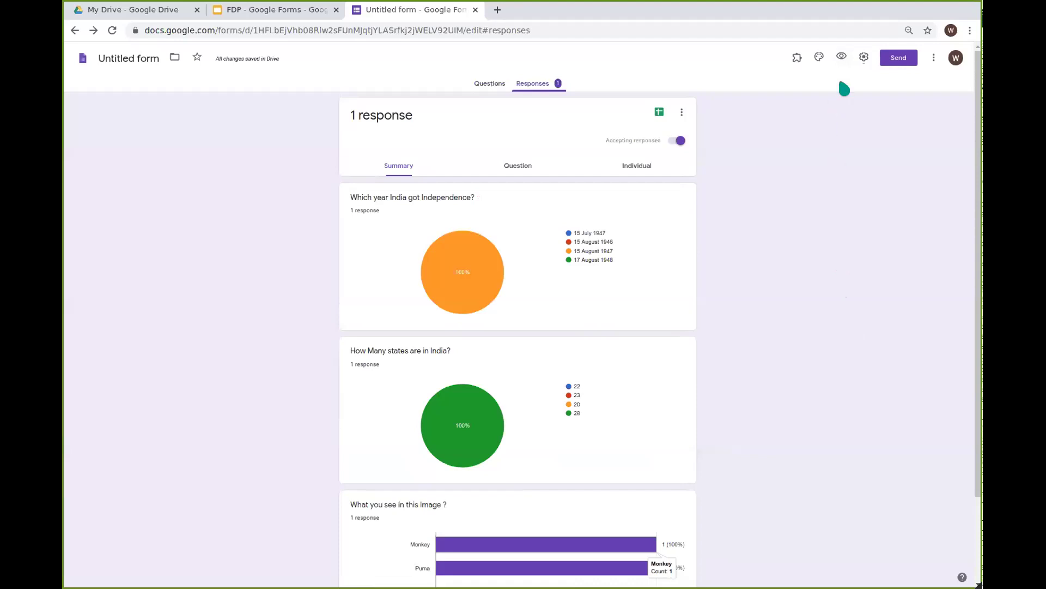
# Step: Save settings: limit to 1 response, show summary charts, collect emails, always send receipts
pyautogui.click(865, 59)
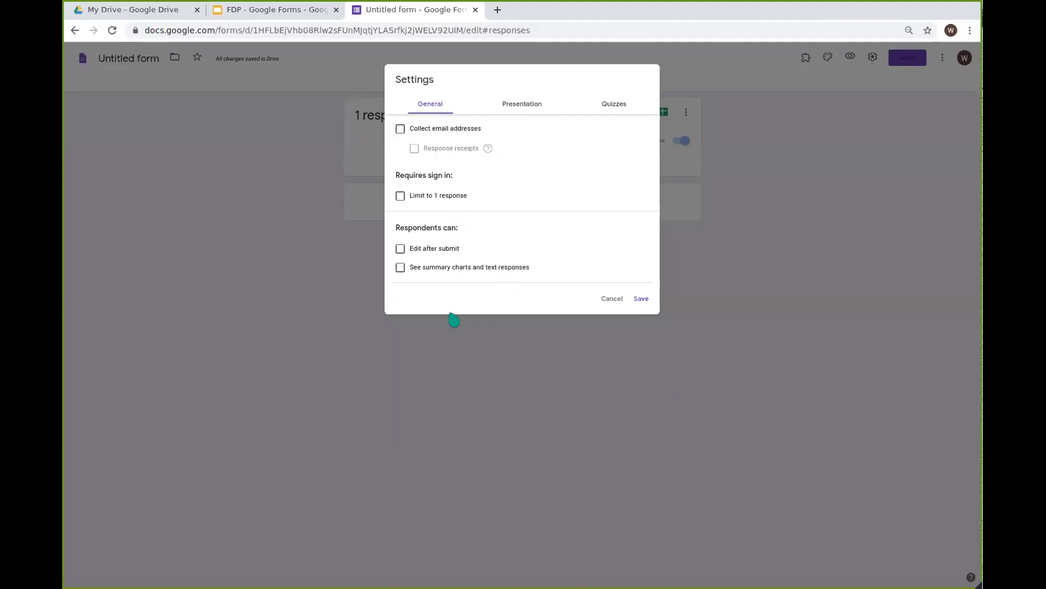
pyautogui.click(434, 201)
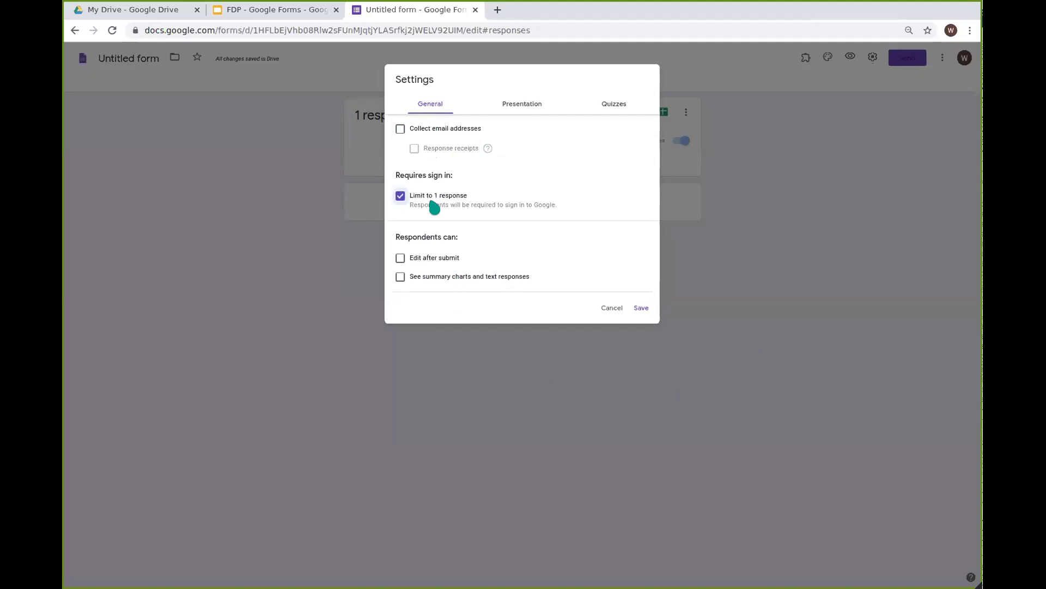
pyautogui.click(473, 278)
pyautogui.click(444, 131)
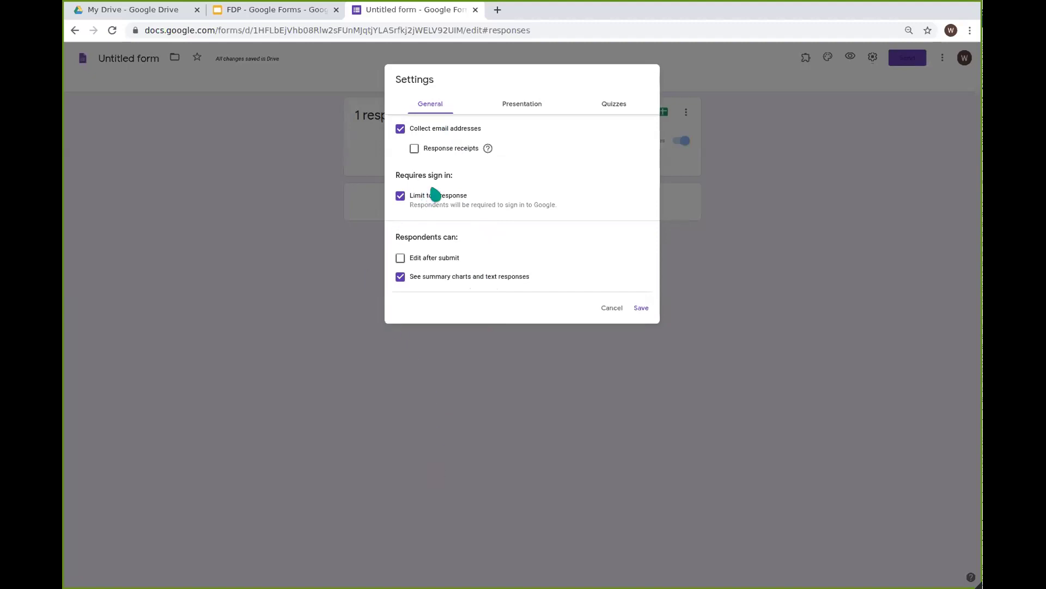
pyautogui.click(456, 153)
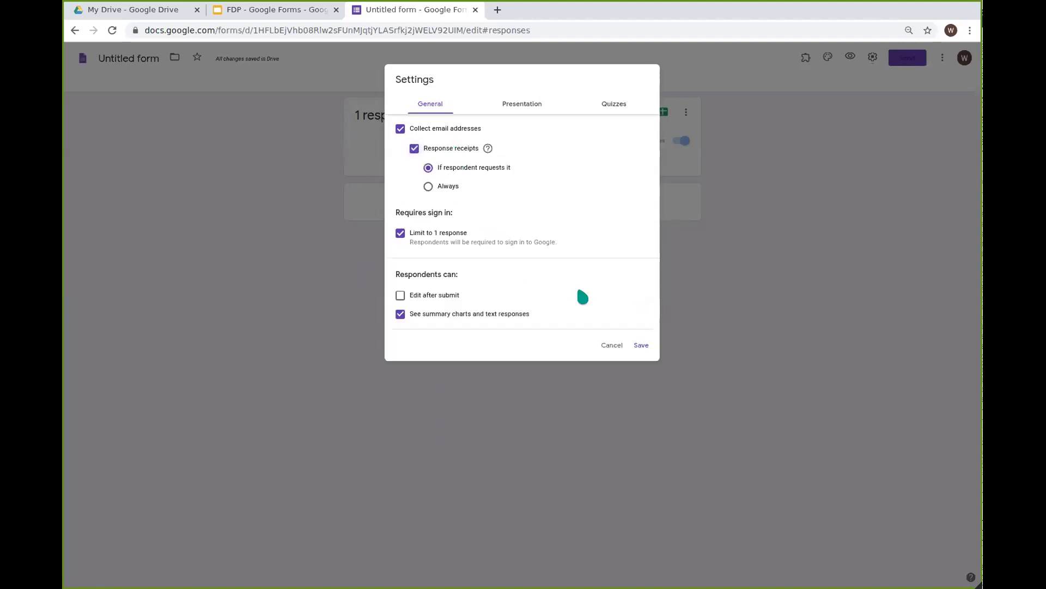
pyautogui.click(446, 186)
pyautogui.click(643, 345)
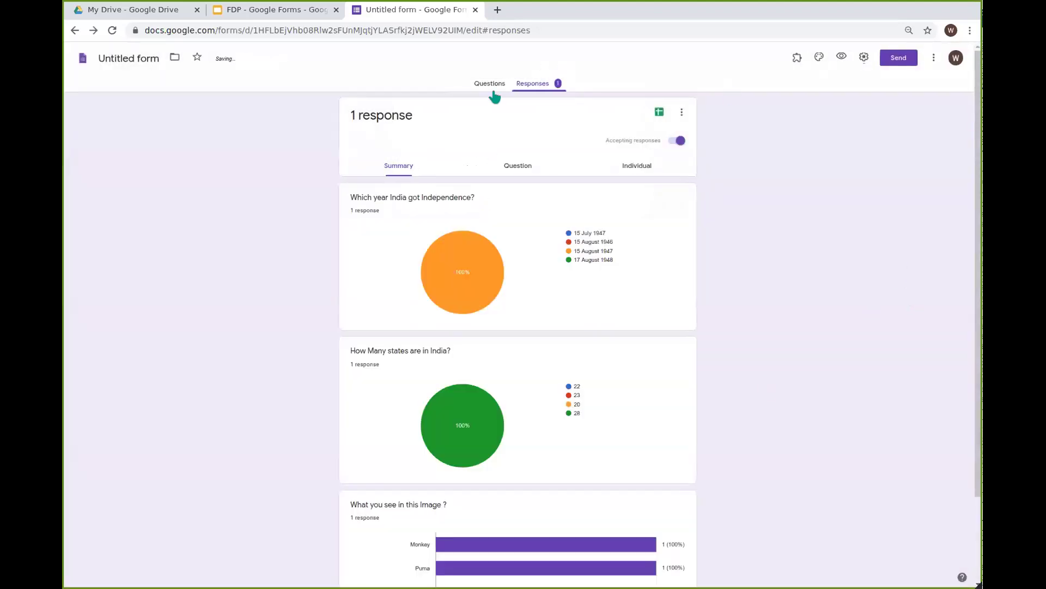
pyautogui.click(488, 83)
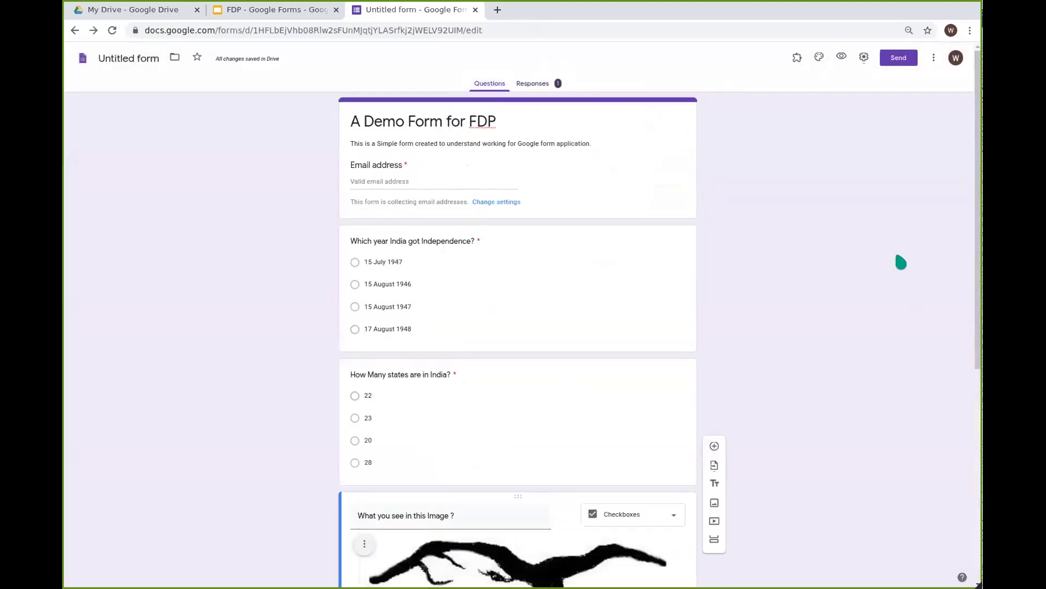
# Step: Start sending the form by email and add a suggested recipient address
pyautogui.click(898, 59)
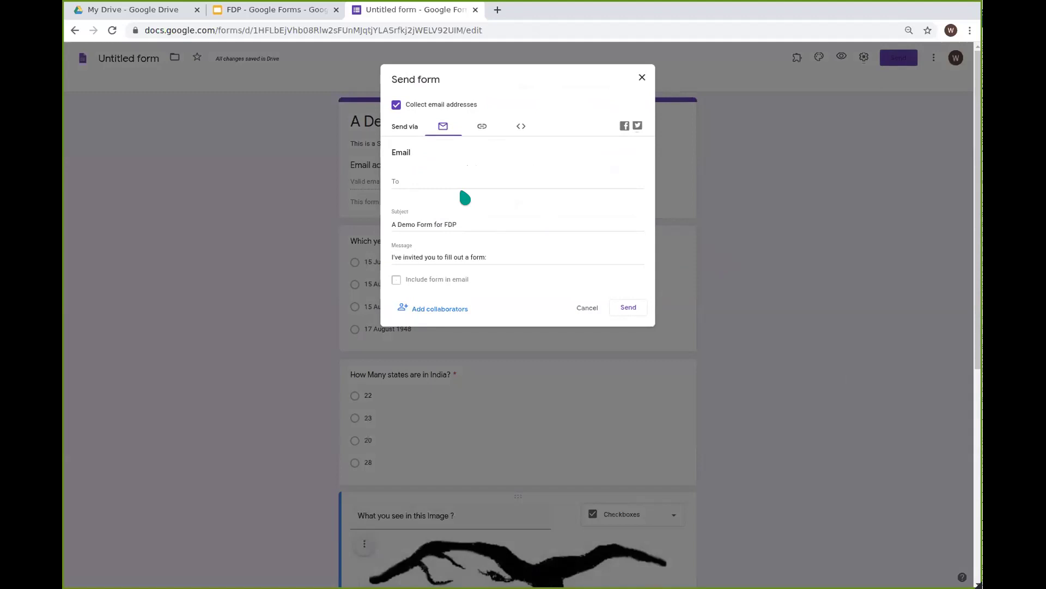
pyautogui.click(449, 126)
pyautogui.click(477, 176)
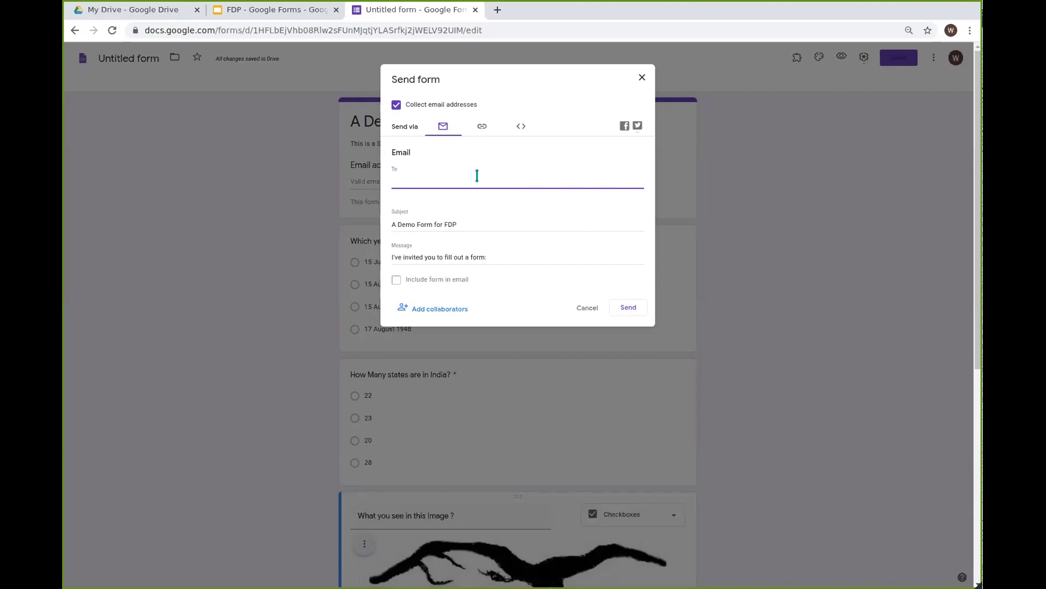
pyautogui.write('umrinder')
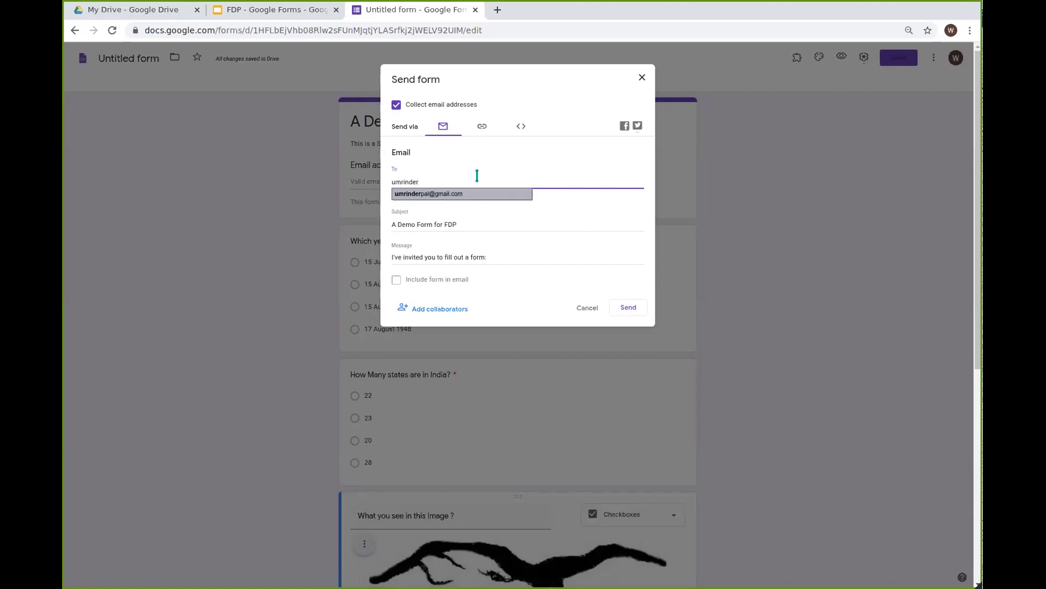
pyautogui.press('Return')
# Step: Fill in the invitation's subject and message, then switch to the shareable link option
pyautogui.click(494, 222)
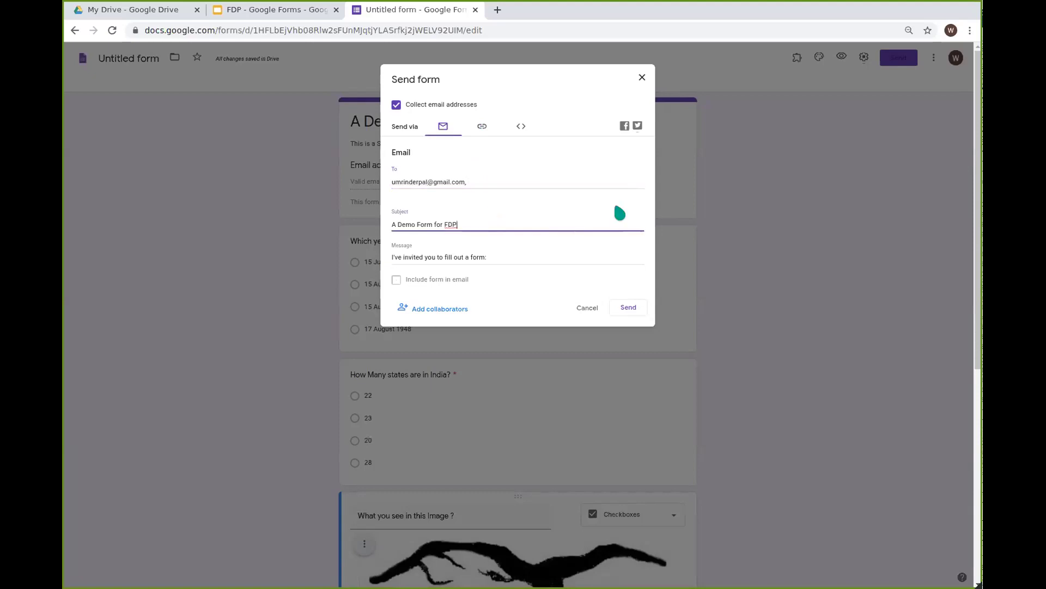
pyautogui.click(531, 253)
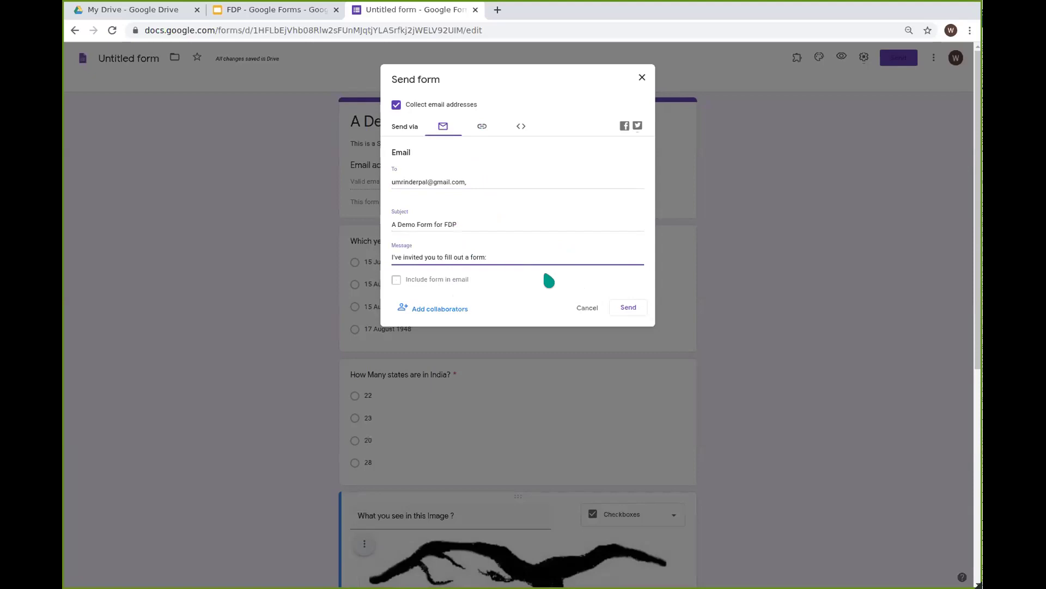
pyautogui.click(421, 287)
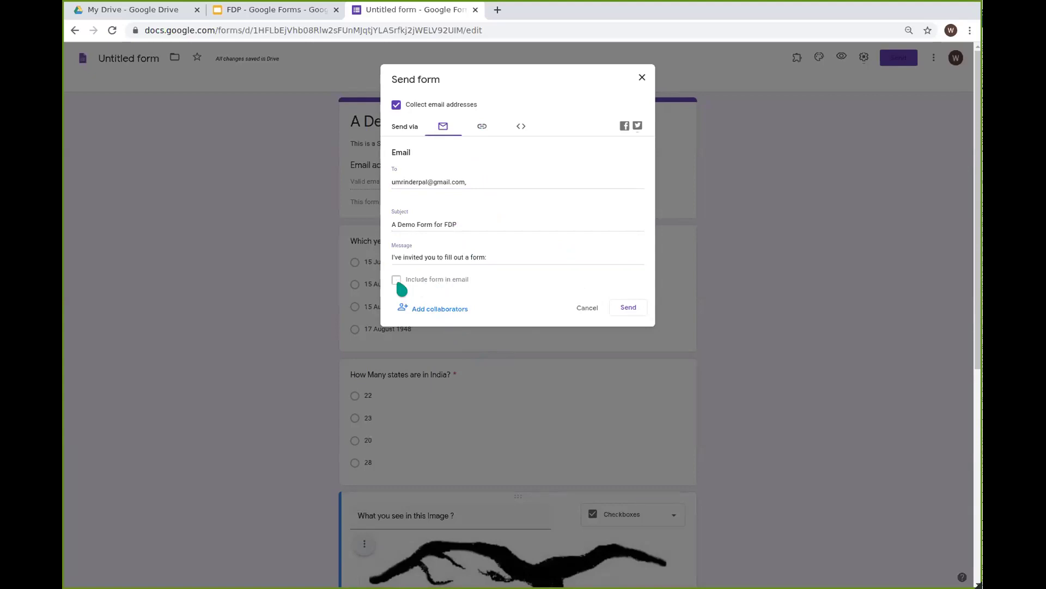
pyautogui.click(409, 257)
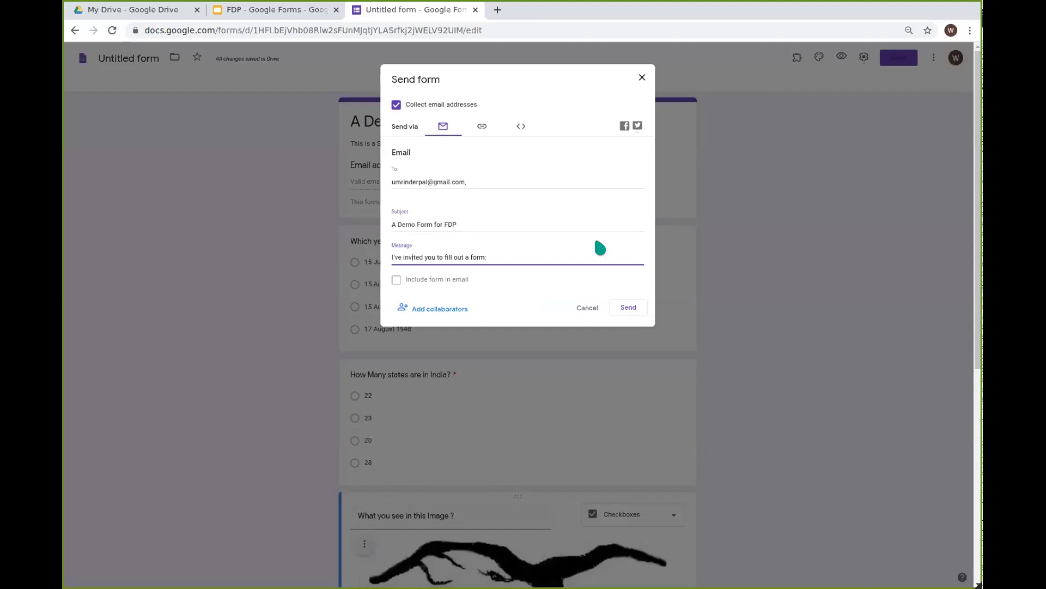
pyautogui.click(487, 130)
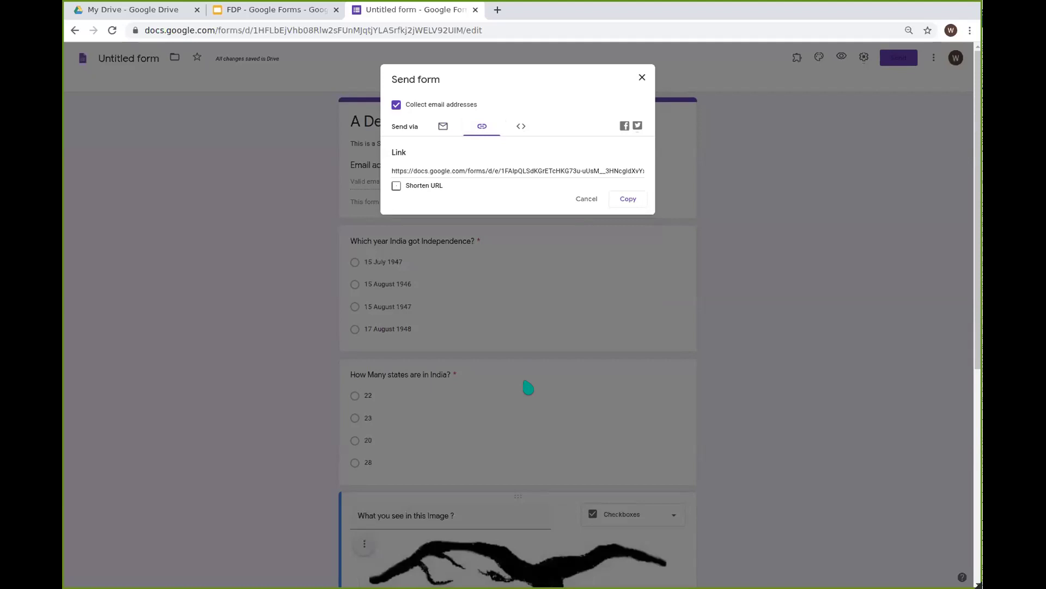
# Step: View the Embed HTML code, copy the form's link, and close the Send form dialog
pyautogui.click(520, 128)
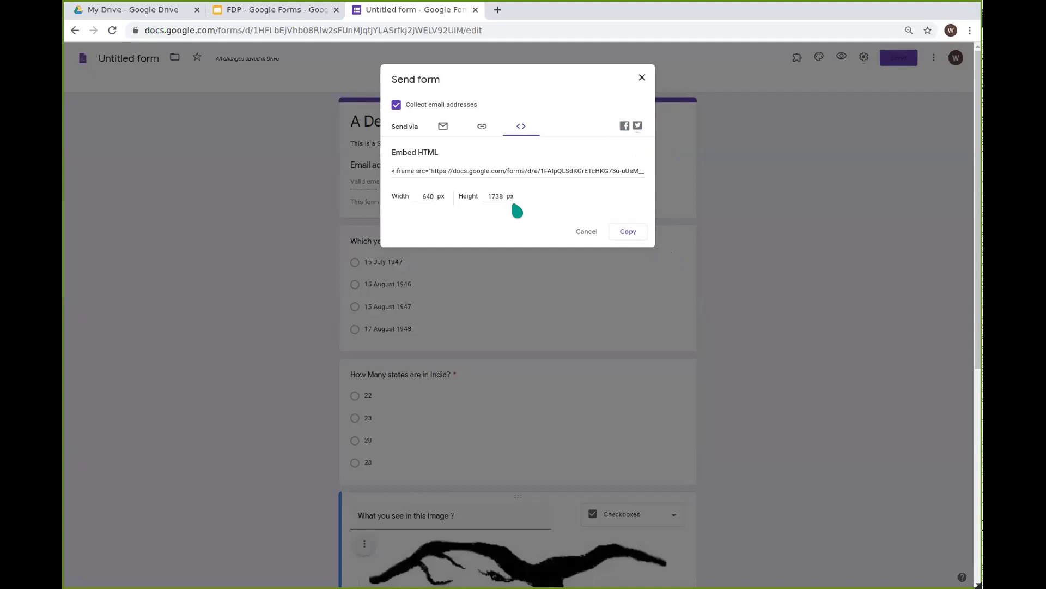
pyautogui.click(482, 127)
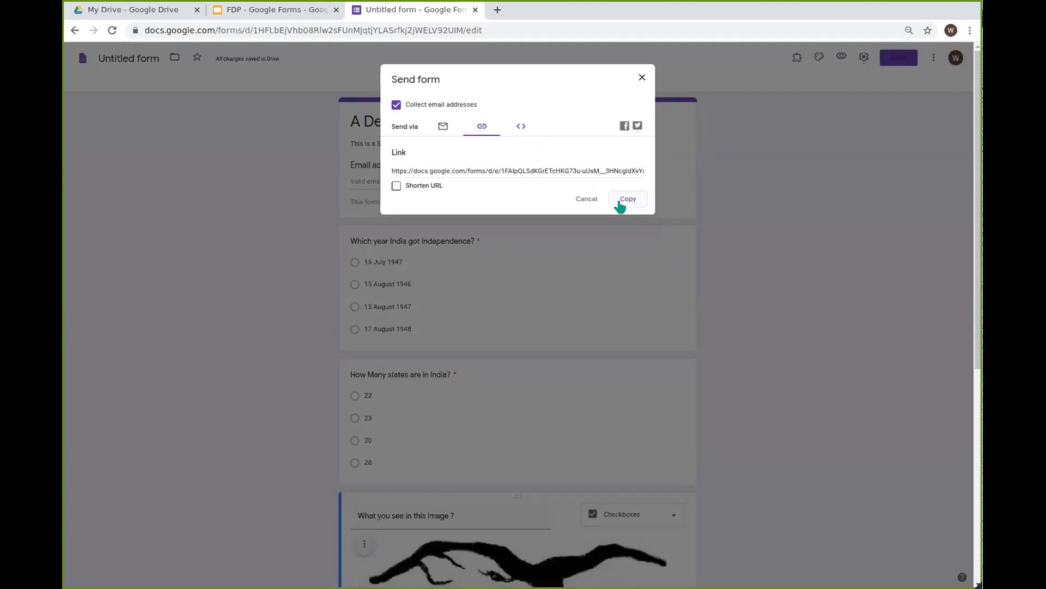
pyautogui.click(443, 129)
pyautogui.click(482, 127)
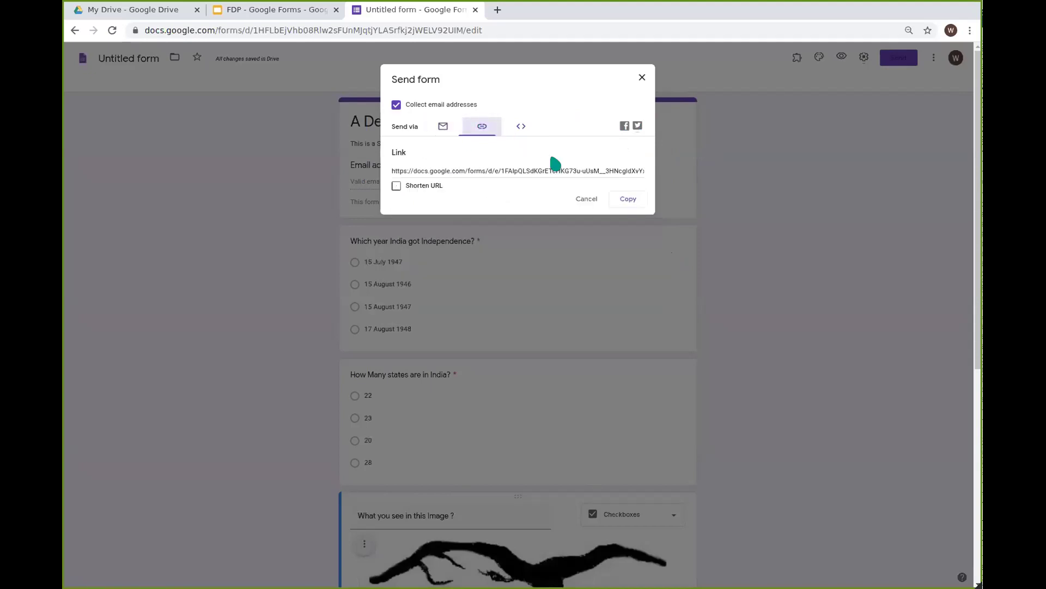
pyautogui.click(632, 199)
pyautogui.click(442, 131)
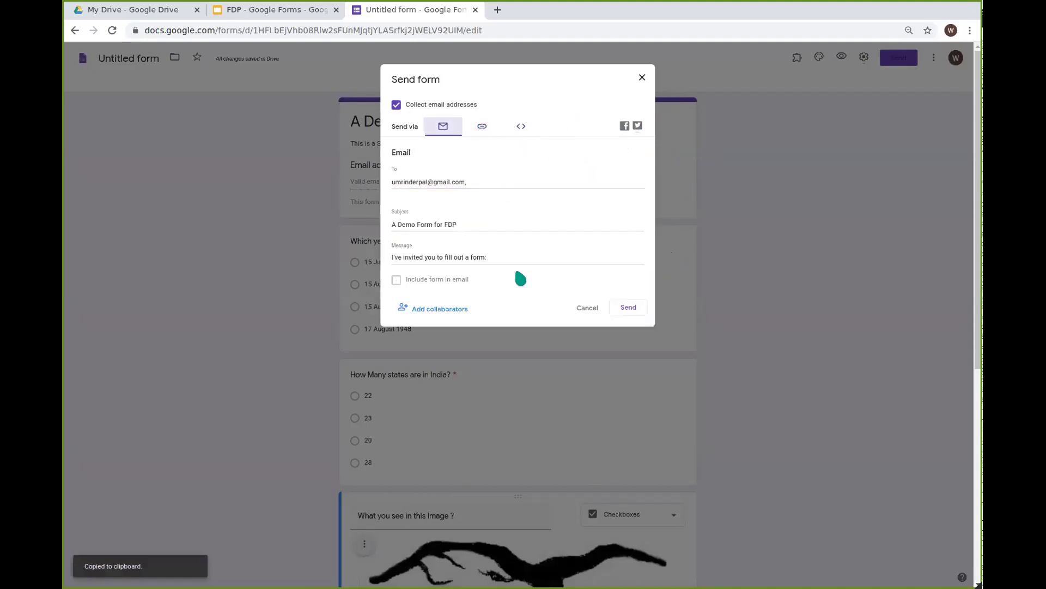
pyautogui.click(695, 201)
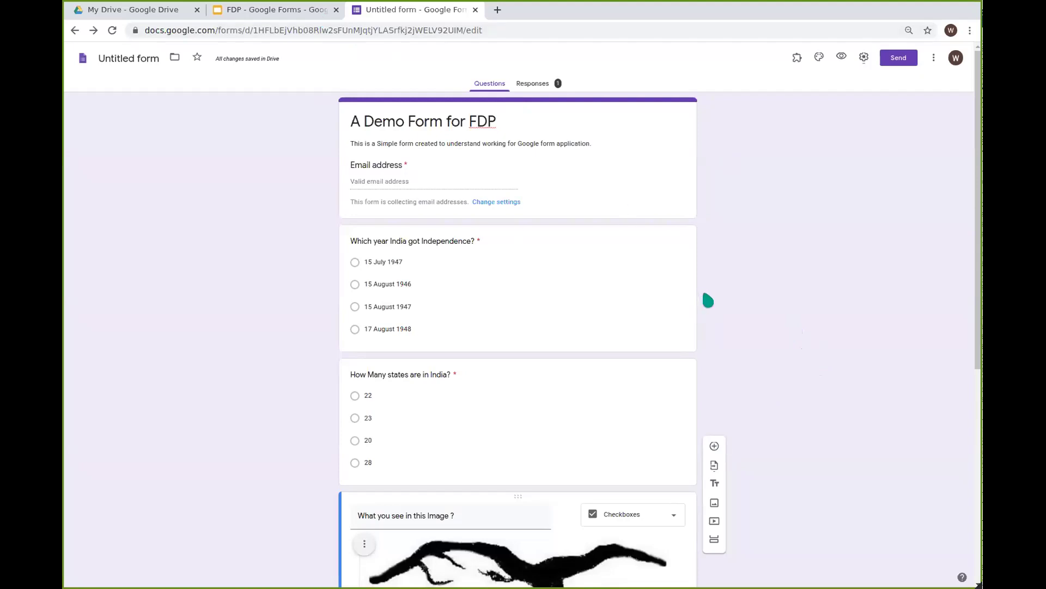
# Step: Glance at the FDP slides, return to the form editor, and open a new browser tab
pyautogui.scroll(-4, 722, 308)
pyautogui.scroll(4, 721, 308)
pyautogui.click(284, 9)
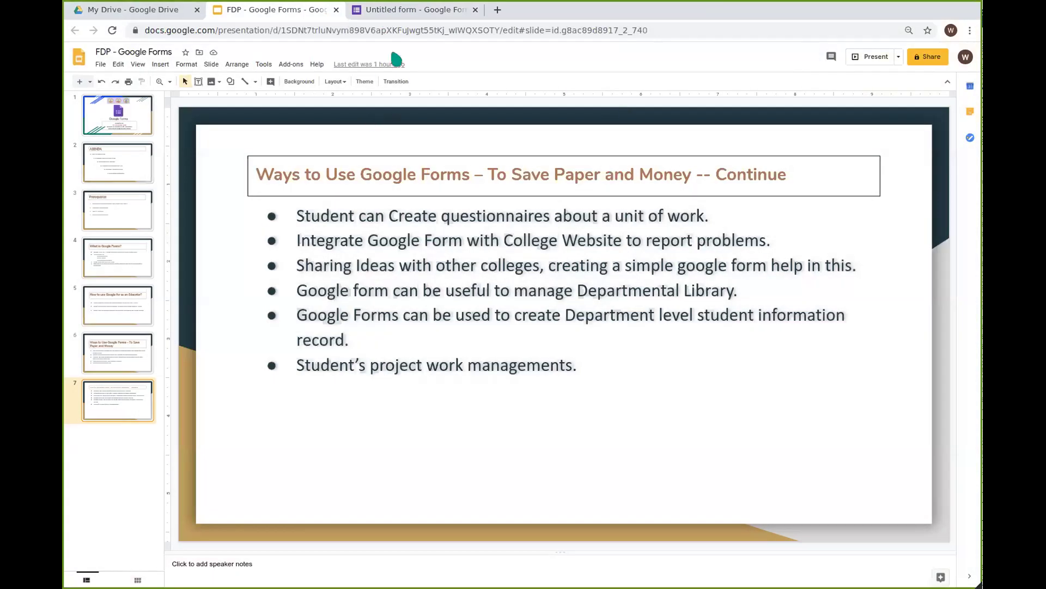
pyautogui.click(409, 13)
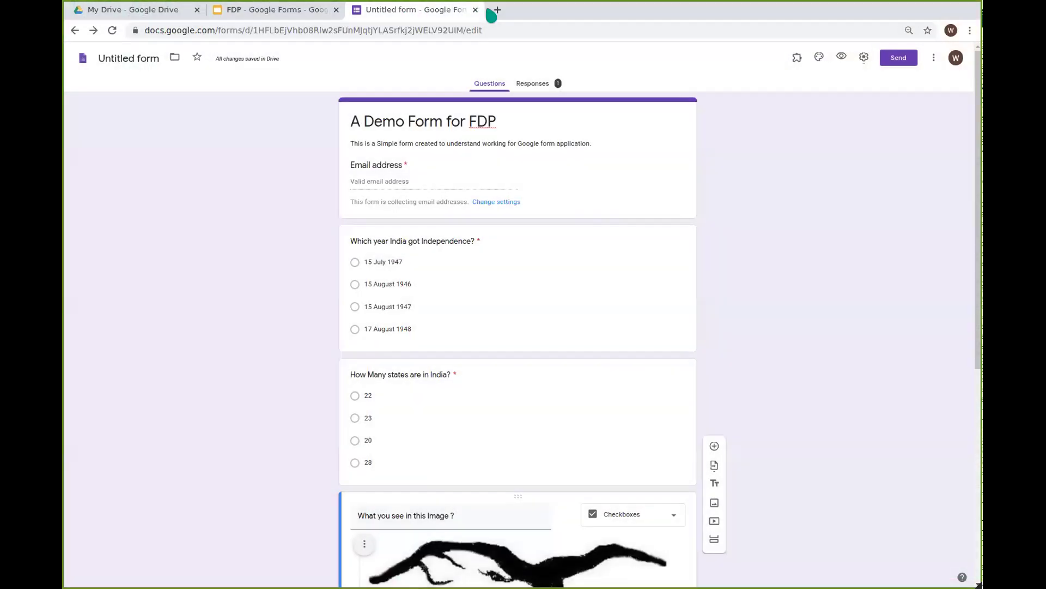
pyautogui.click(497, 10)
# Step: Search 'google forms', open the Google Forms site, and start a blank form
pyautogui.write('gog')
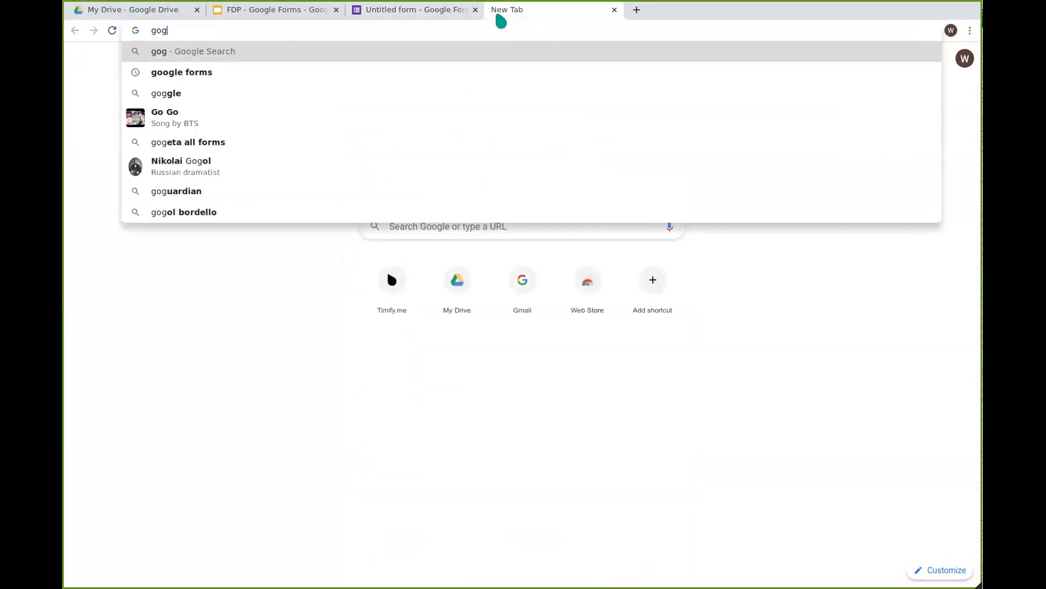
pyautogui.press('Down')
pyautogui.press('Return')
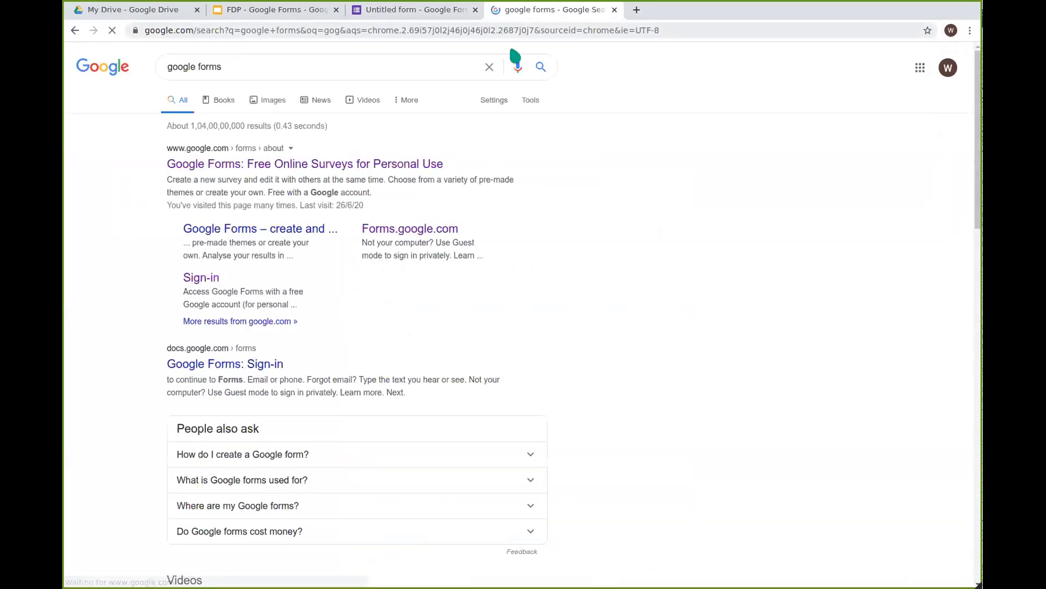
pyautogui.click(450, 227)
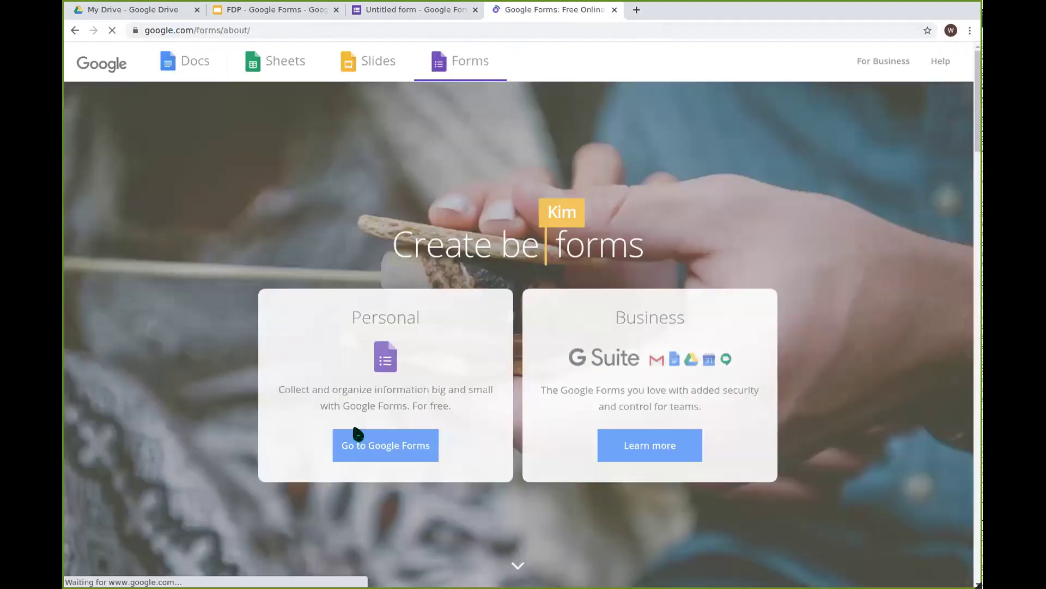
pyautogui.click(351, 444)
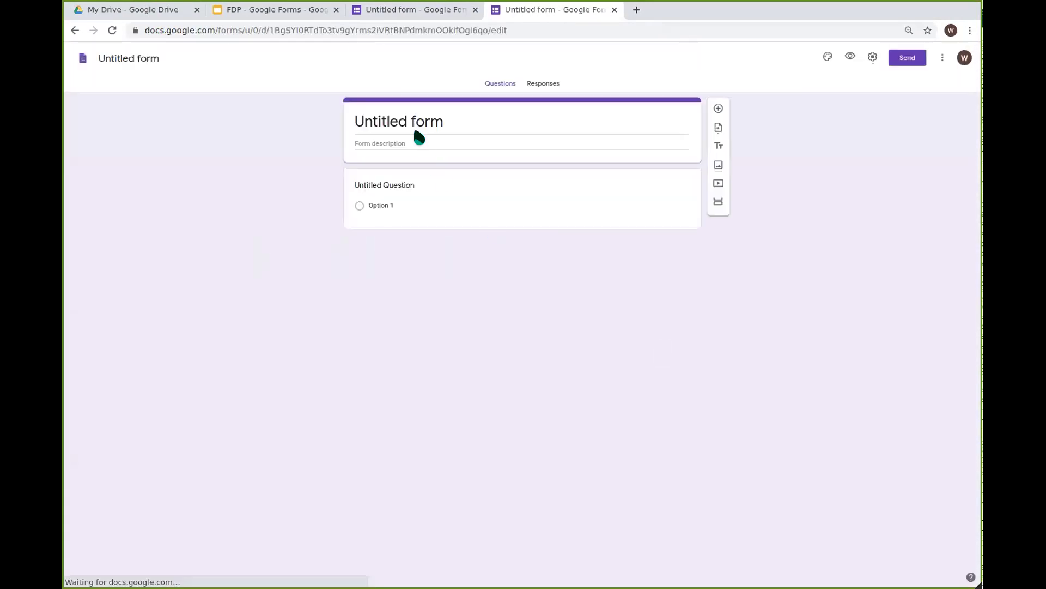
# Step: Title the form 'FDP FeedBack Form' and add a required Name question
pyautogui.write('FD')
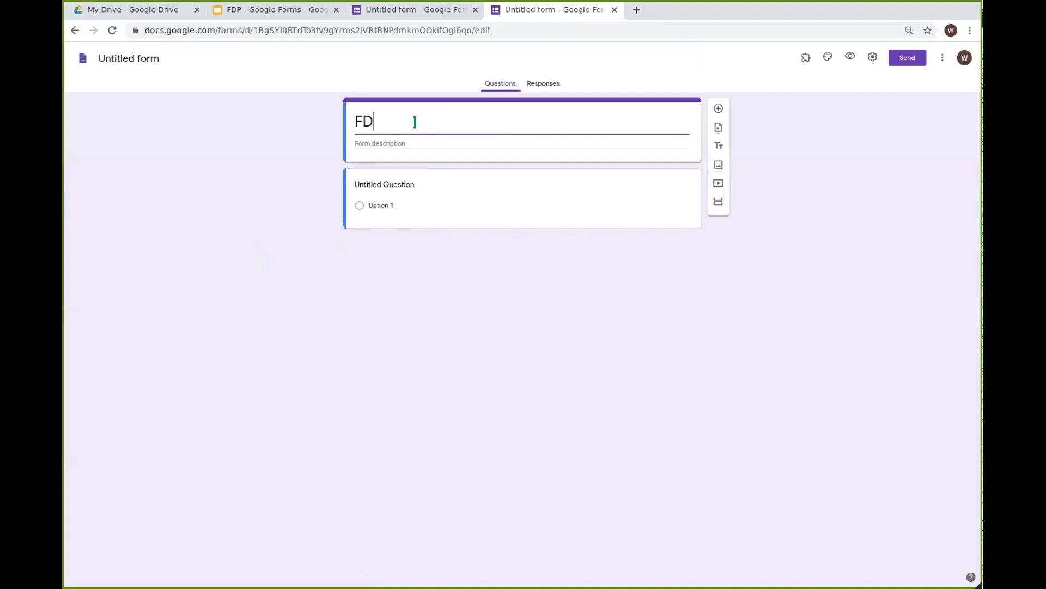
pyautogui.write('P FeedBack ')
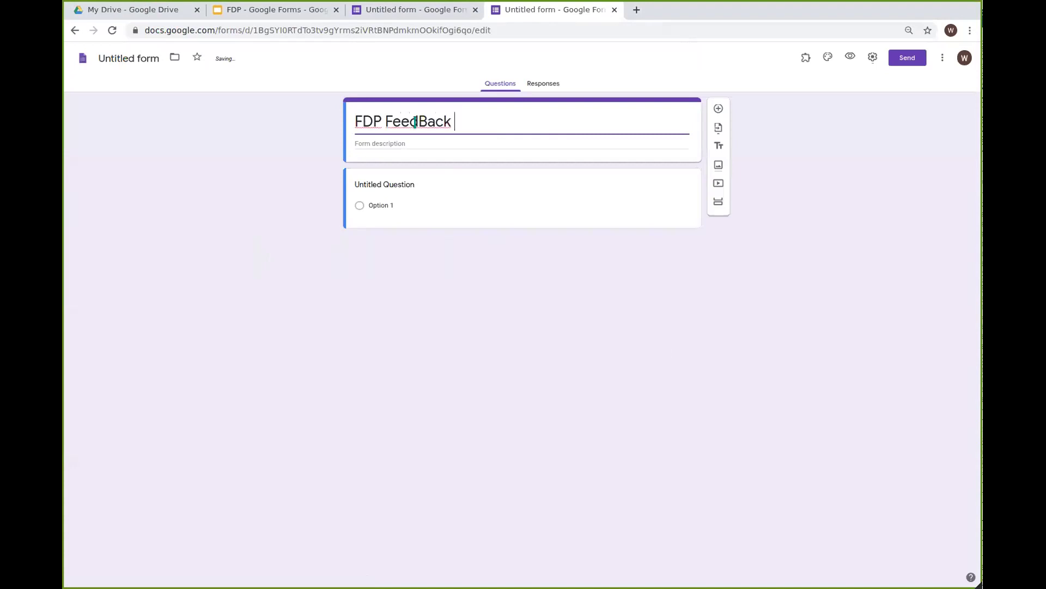
pyautogui.write('Form')
pyautogui.click(408, 184)
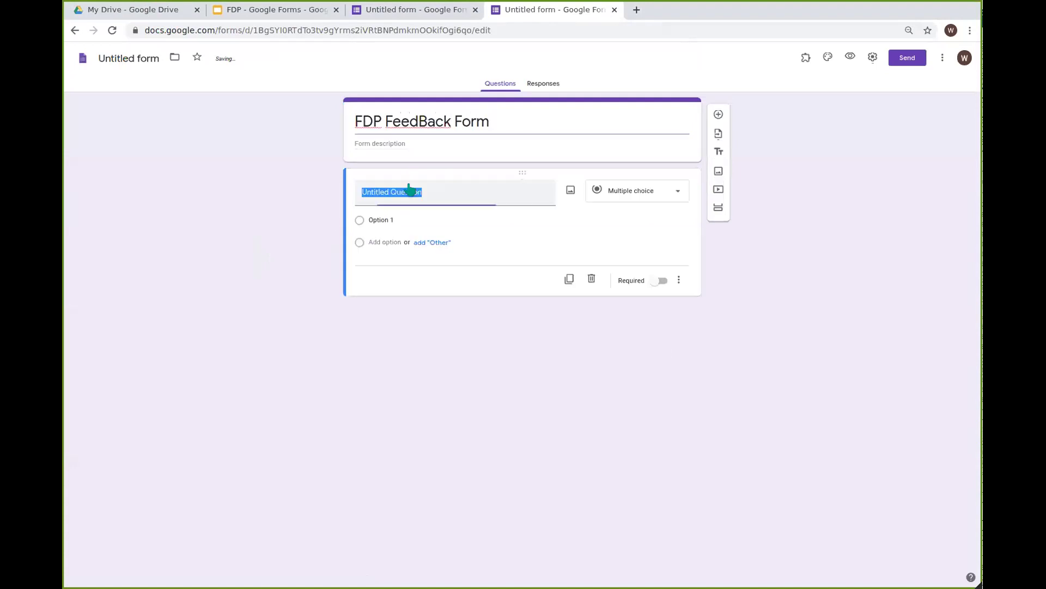
pyautogui.write('AN')
pyautogui.press('BackSpace')
pyautogui.press('BackSpace')
pyautogui.write('NAme')
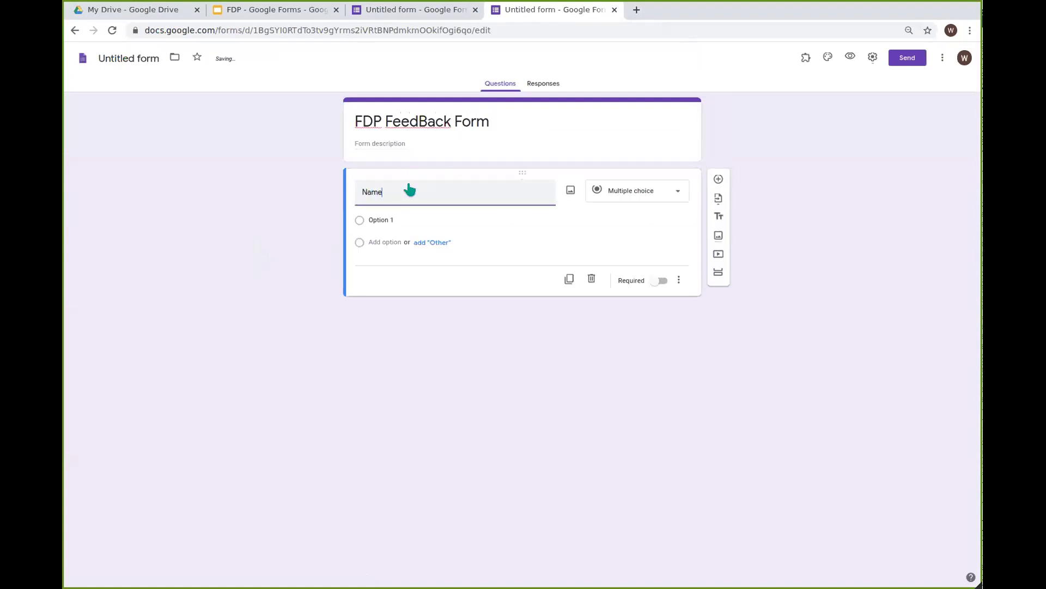
pyautogui.click(660, 265)
# Step: Add required Designation and Email questions
pyautogui.click(719, 179)
pyautogui.write('Designation')
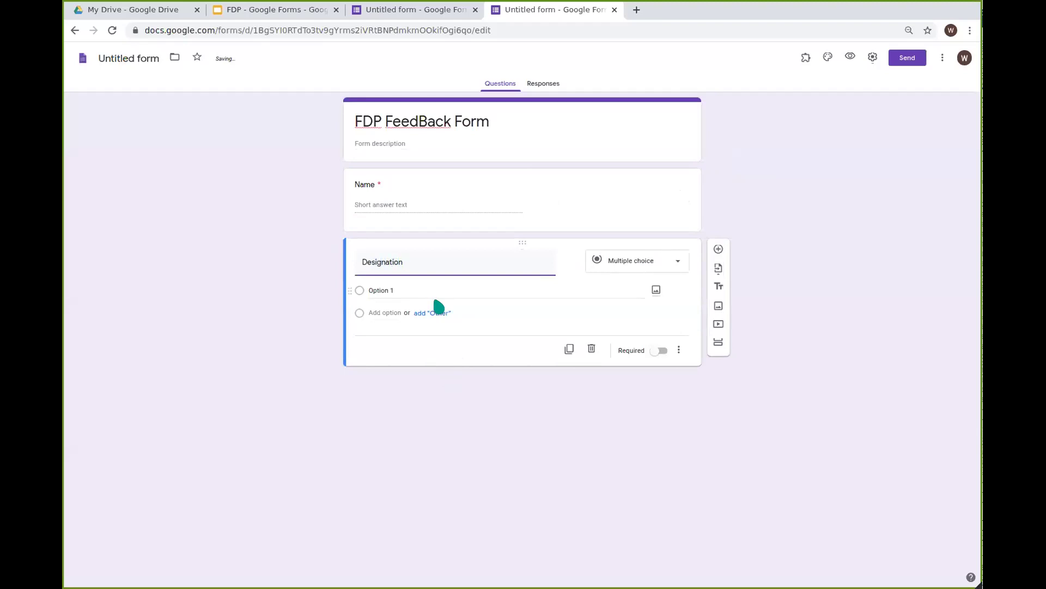
pyautogui.click(660, 335)
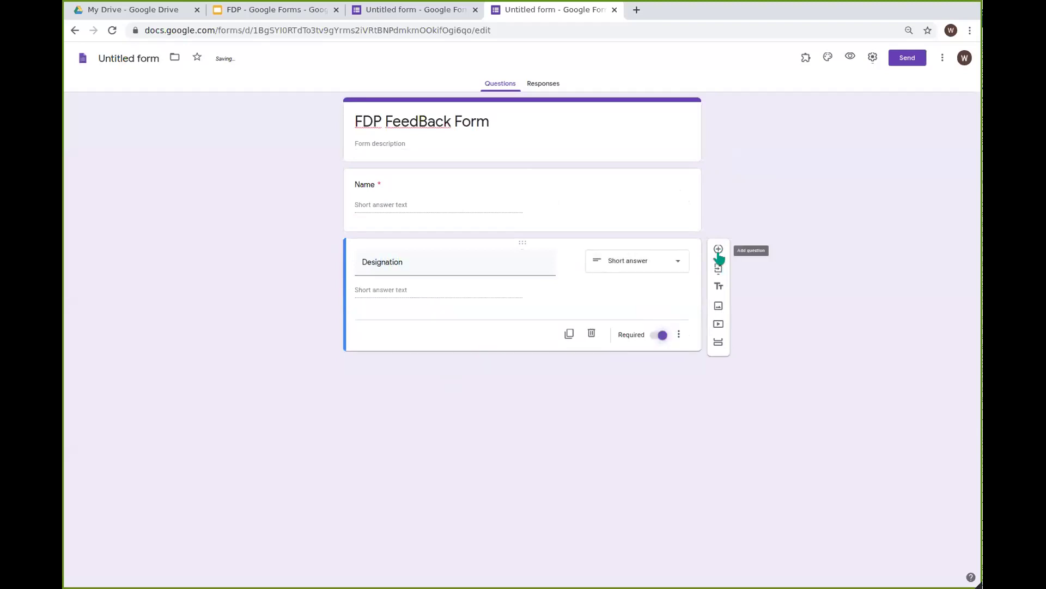
pyautogui.click(719, 251)
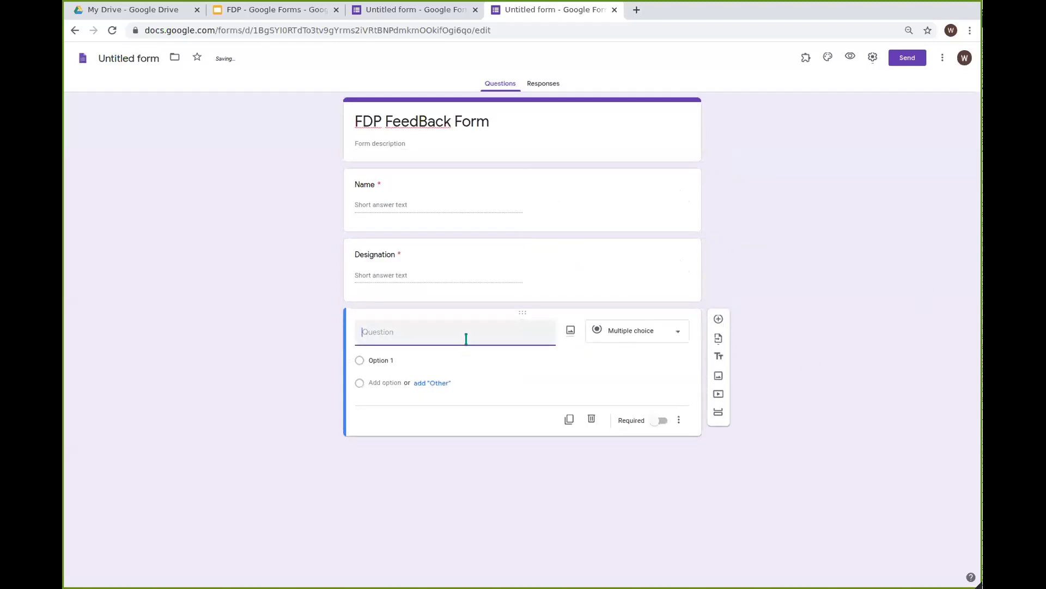
pyautogui.write('Email')
pyautogui.click(661, 421)
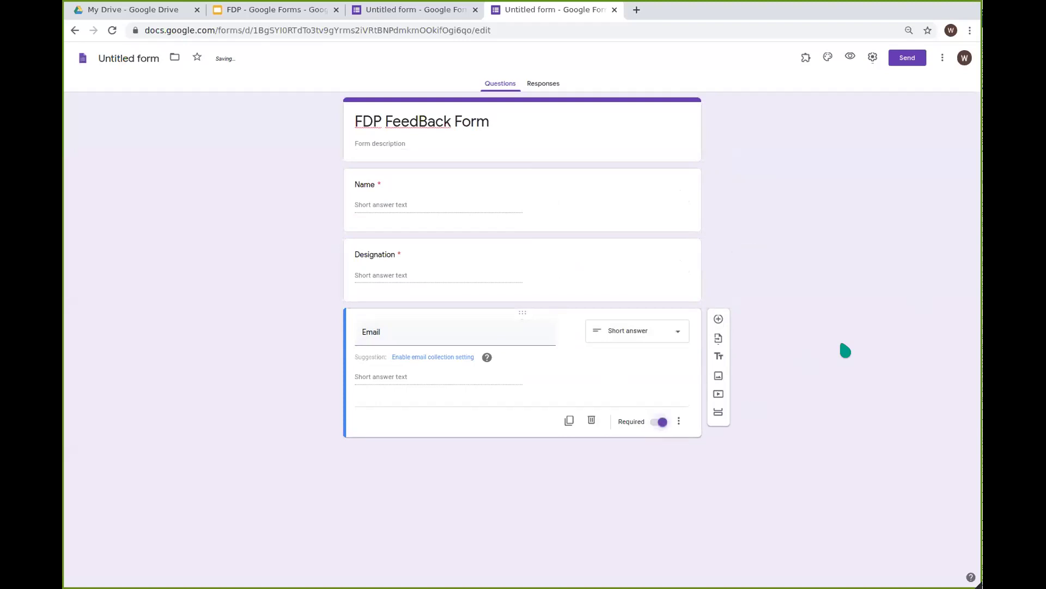
# Step: Add a College question and import Temp 2F's College dropdown question
pyautogui.click(718, 320)
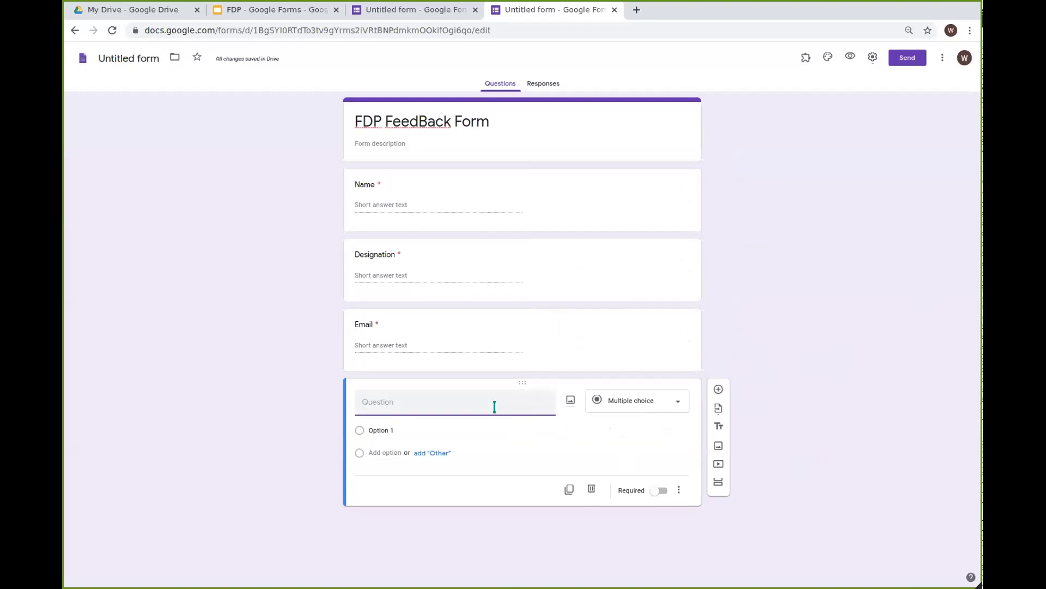
pyautogui.write('College')
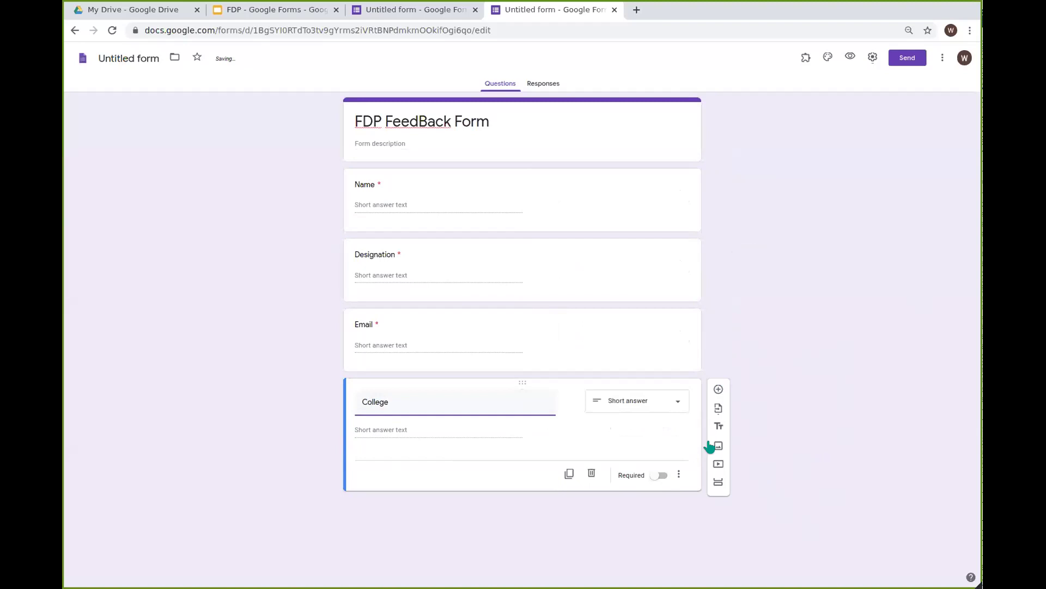
pyautogui.click(717, 410)
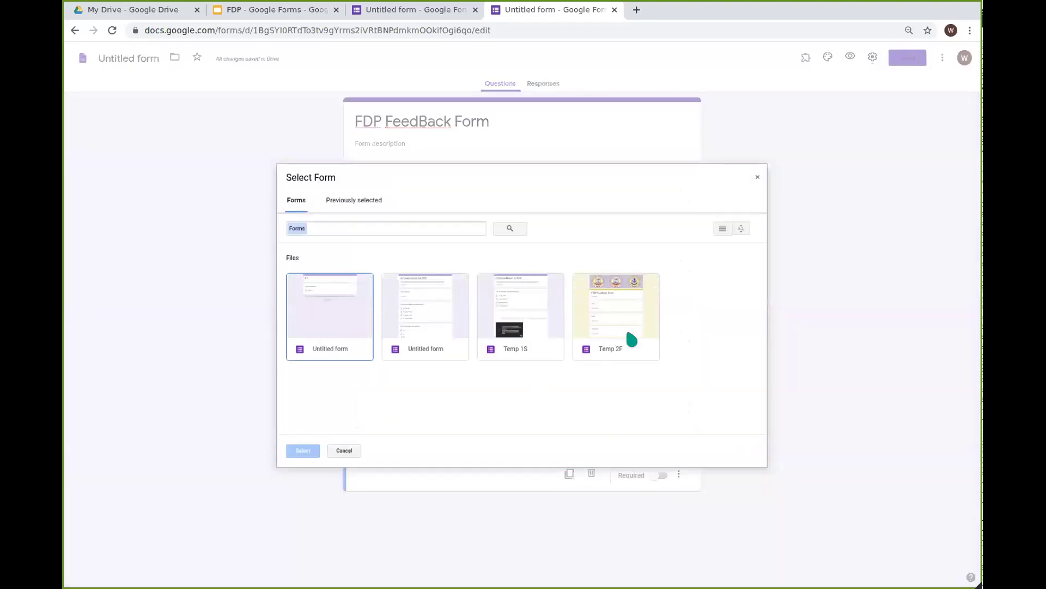
pyautogui.doubleClick(598, 326)
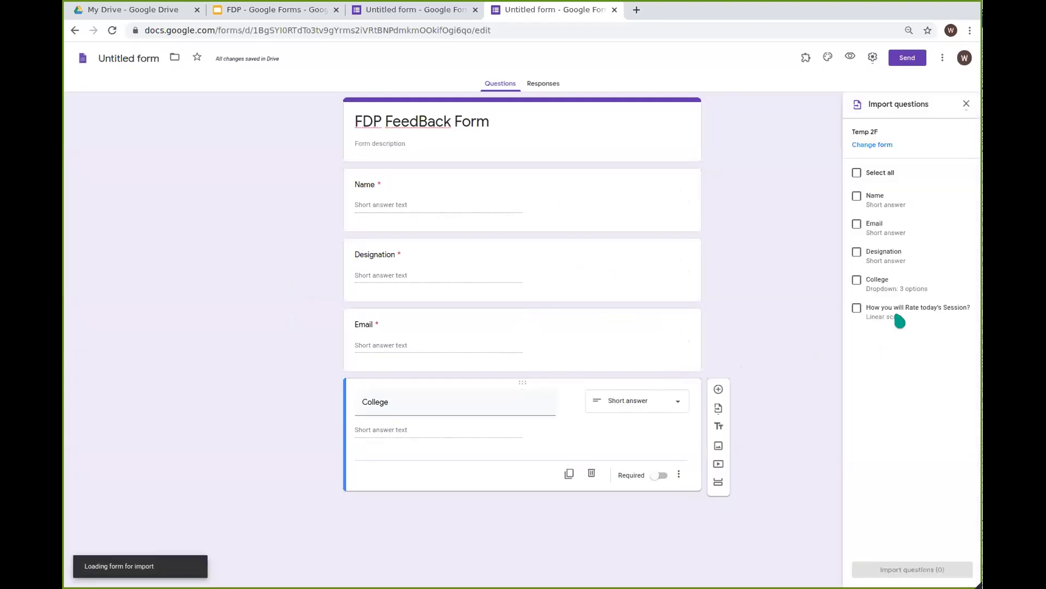
pyautogui.click(857, 280)
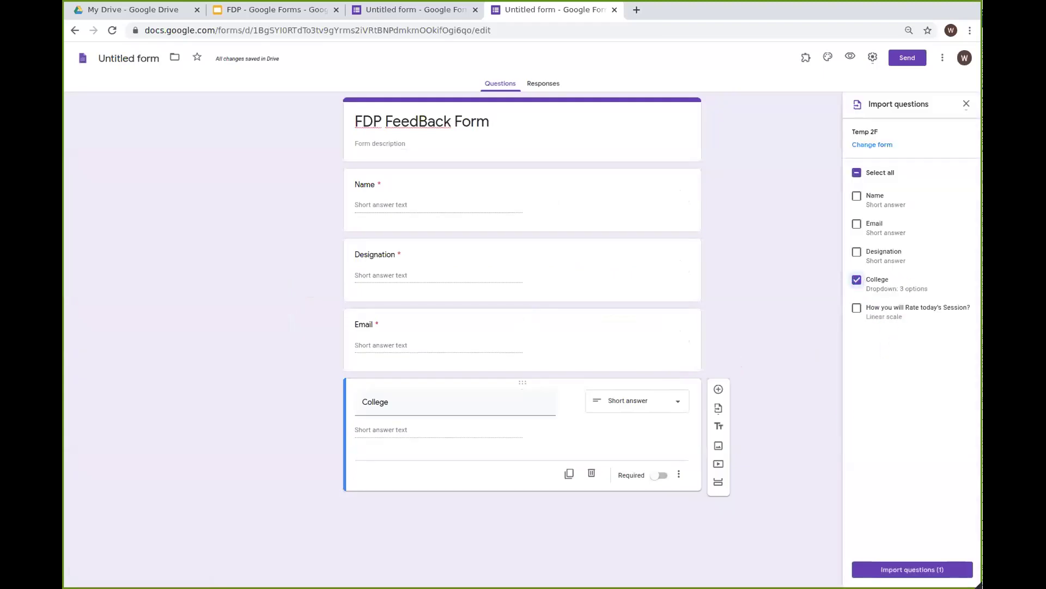
pyautogui.click(911, 569)
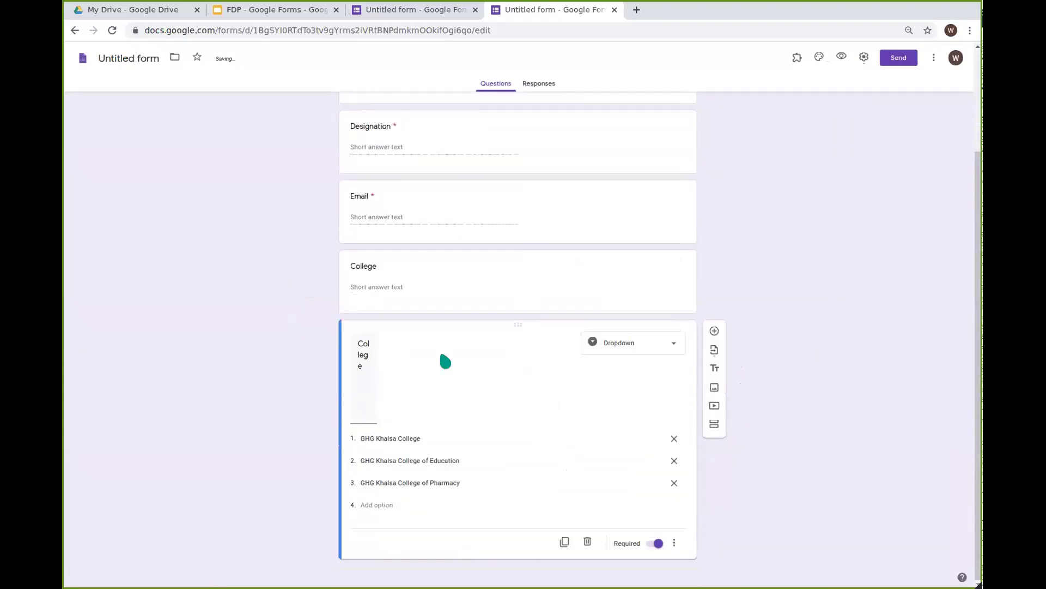
# Step: Delete the short-answer College card and reorder questions to Name, Email, Designation, College
pyautogui.click(531, 275)
pyautogui.click(587, 363)
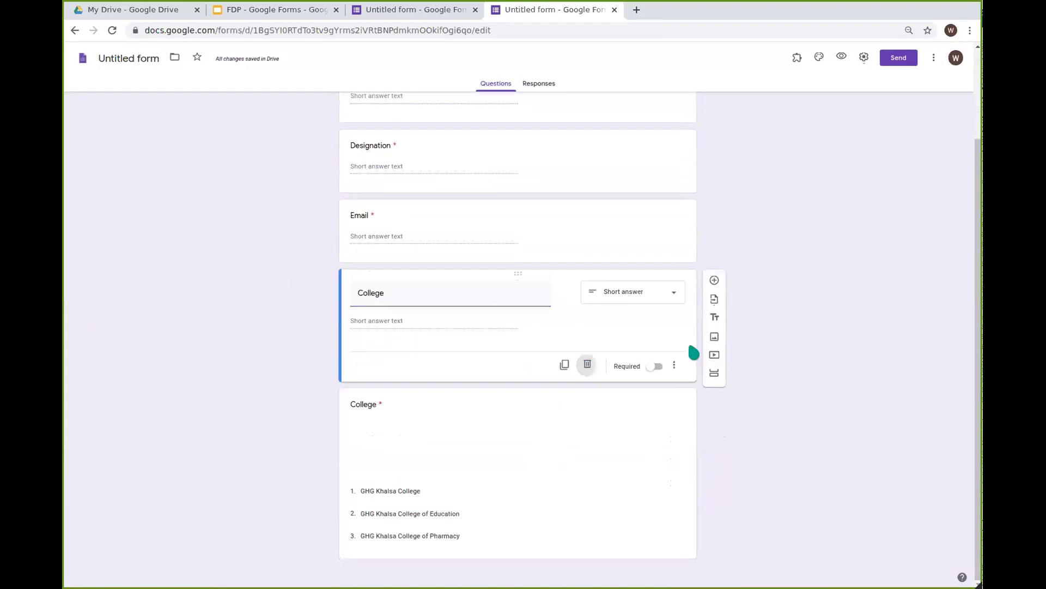
pyautogui.click(449, 423)
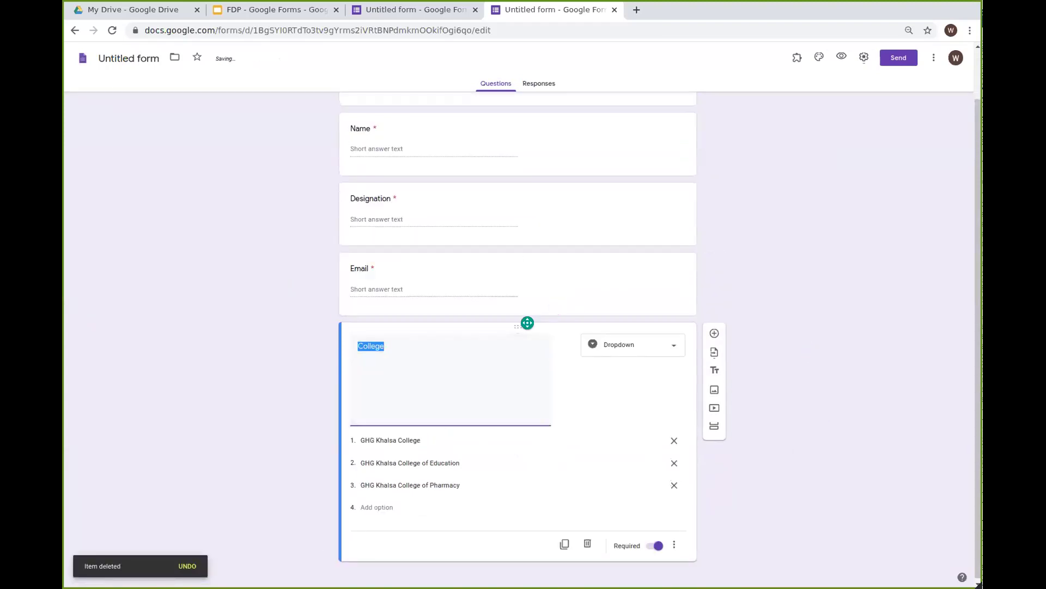
pyautogui.moveTo(514, 257); pyautogui.dragTo(531, 199)
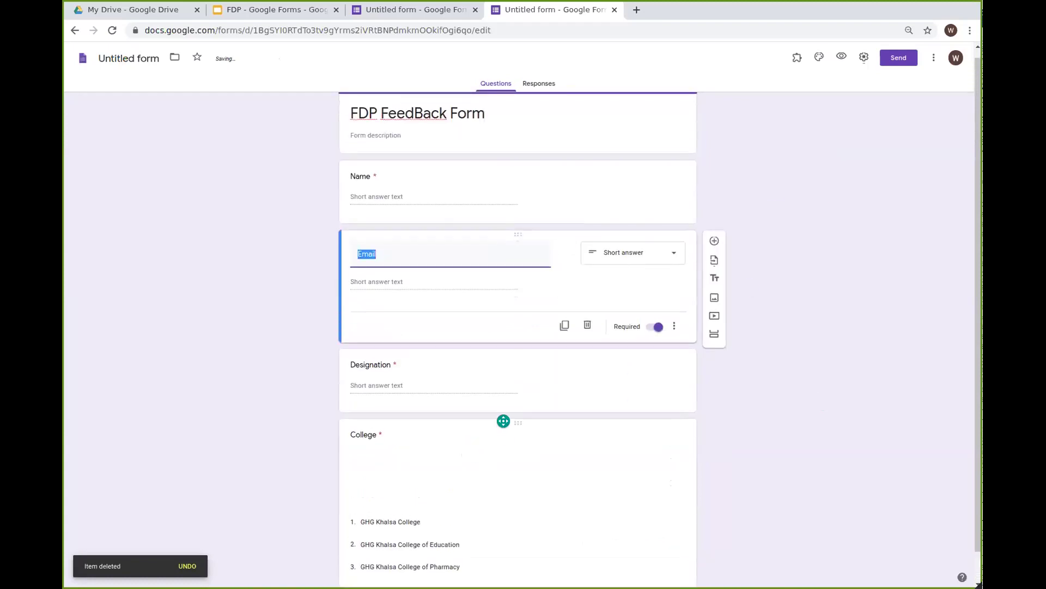
pyautogui.click(489, 400)
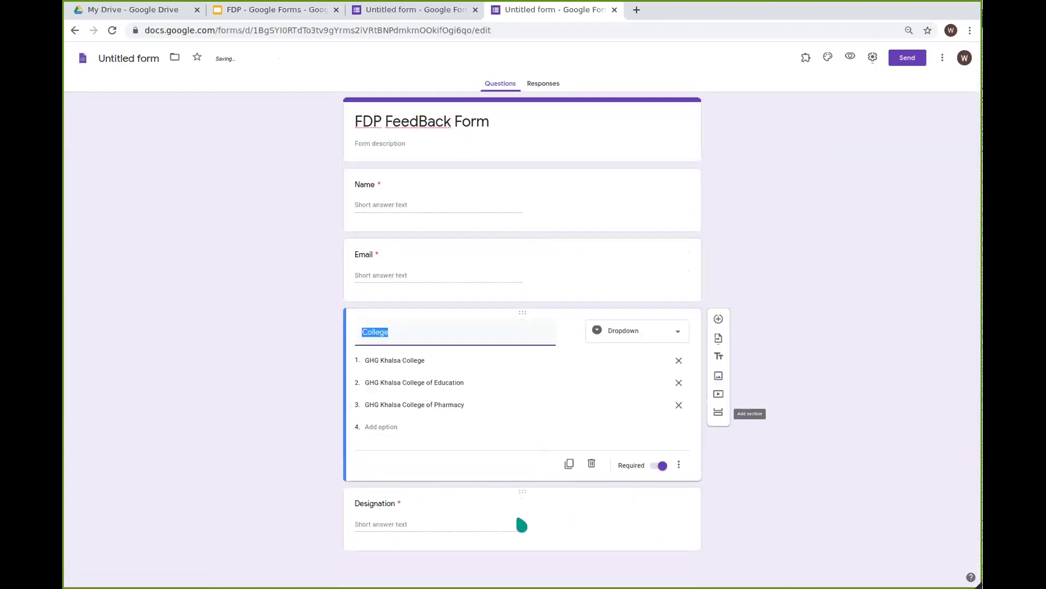
pyautogui.moveTo(519, 487); pyautogui.dragTo(516, 309)
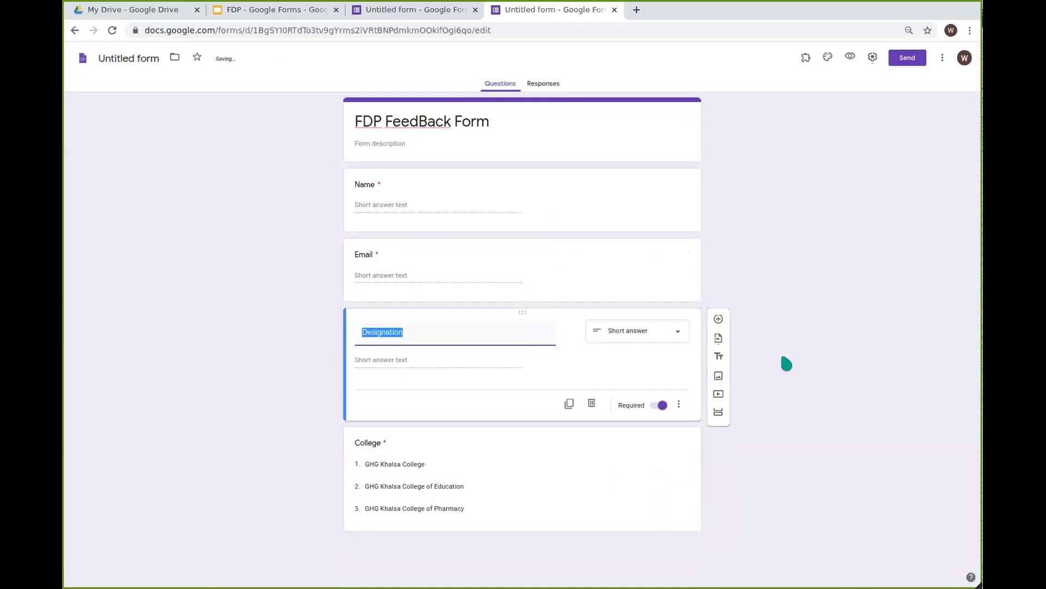
pyautogui.click(804, 433)
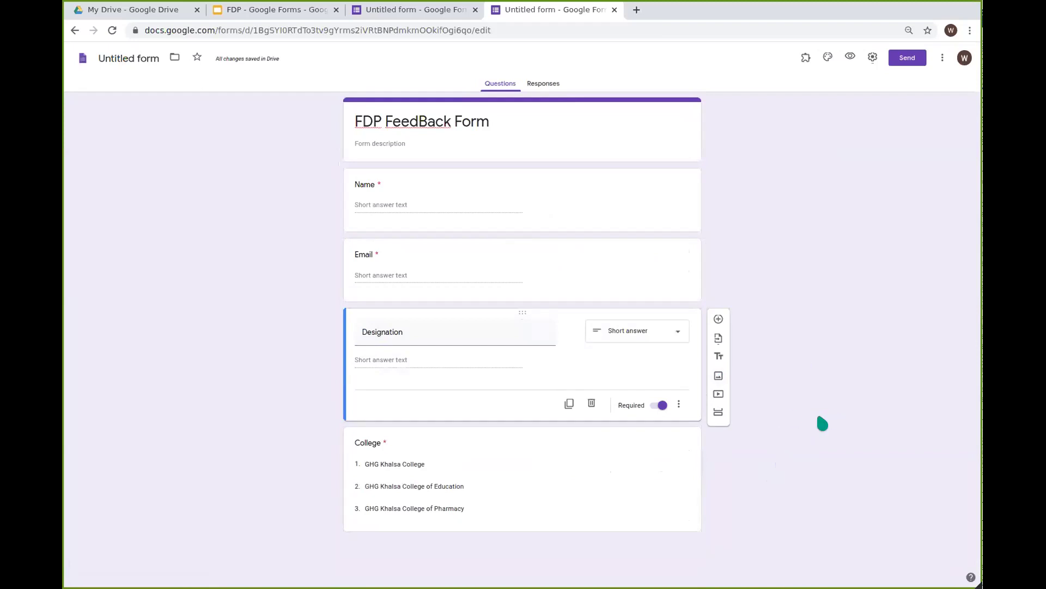
# Step: Add a required linear-scale question 'How you will rate this FDP?' placed after College
pyautogui.click(719, 319)
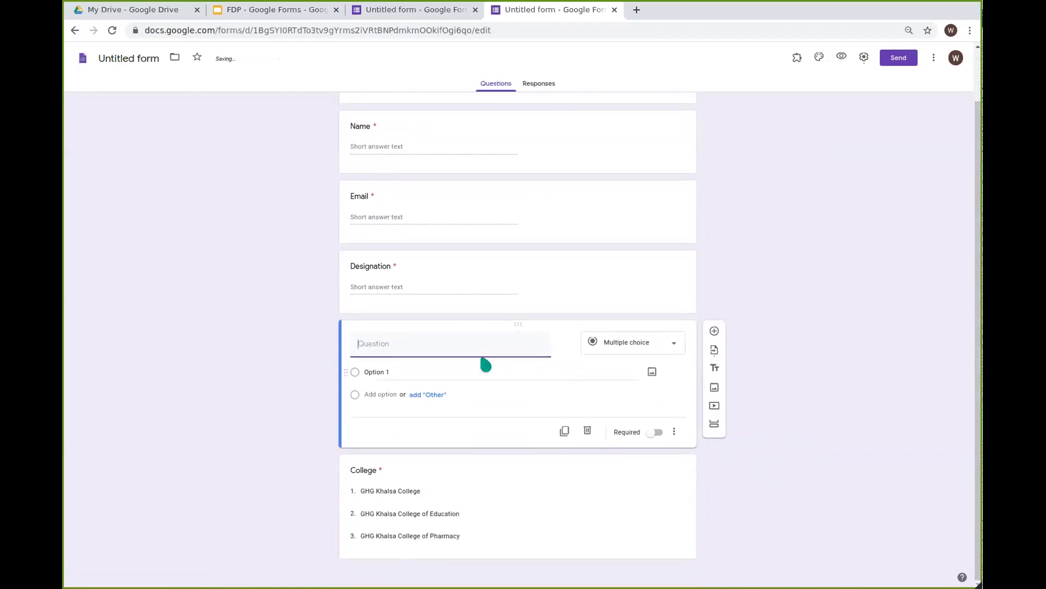
pyautogui.write('How you')
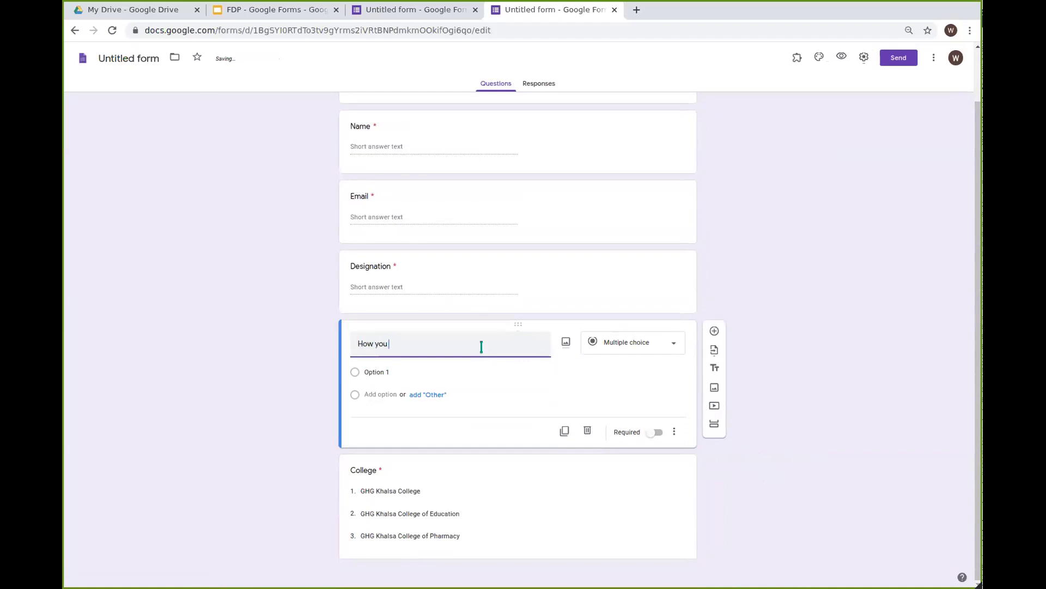
pyautogui.write(' will rate ')
pyautogui.write('this FDP')
pyautogui.write('>')
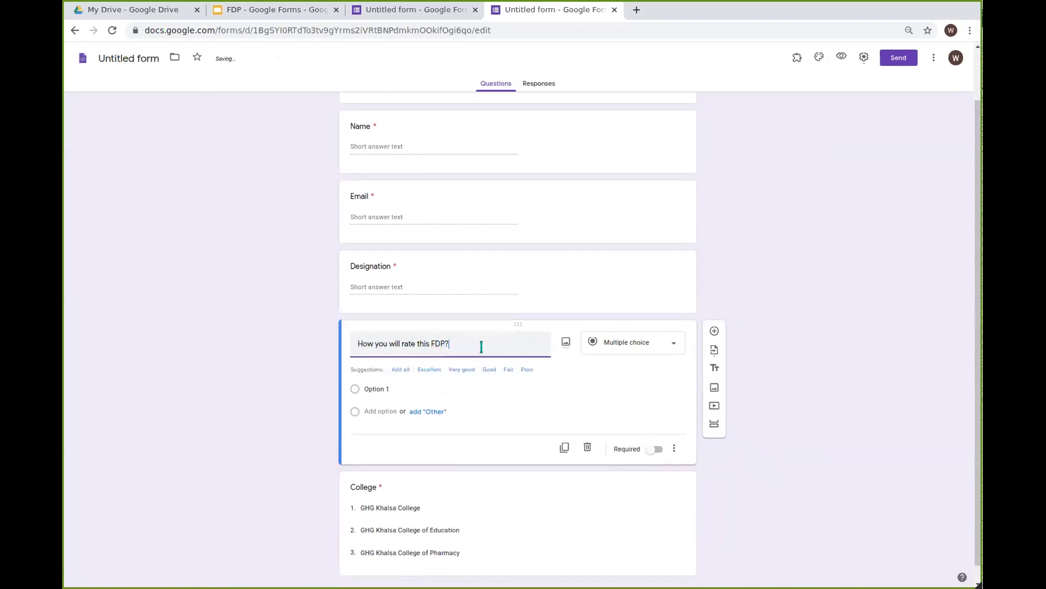
pyautogui.click(640, 349)
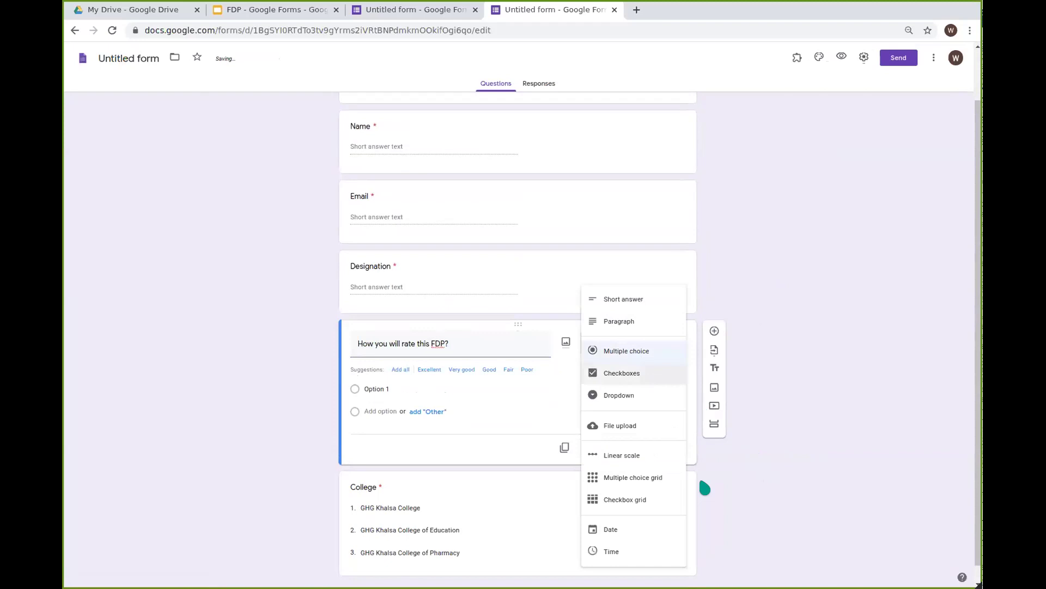
pyautogui.click(627, 455)
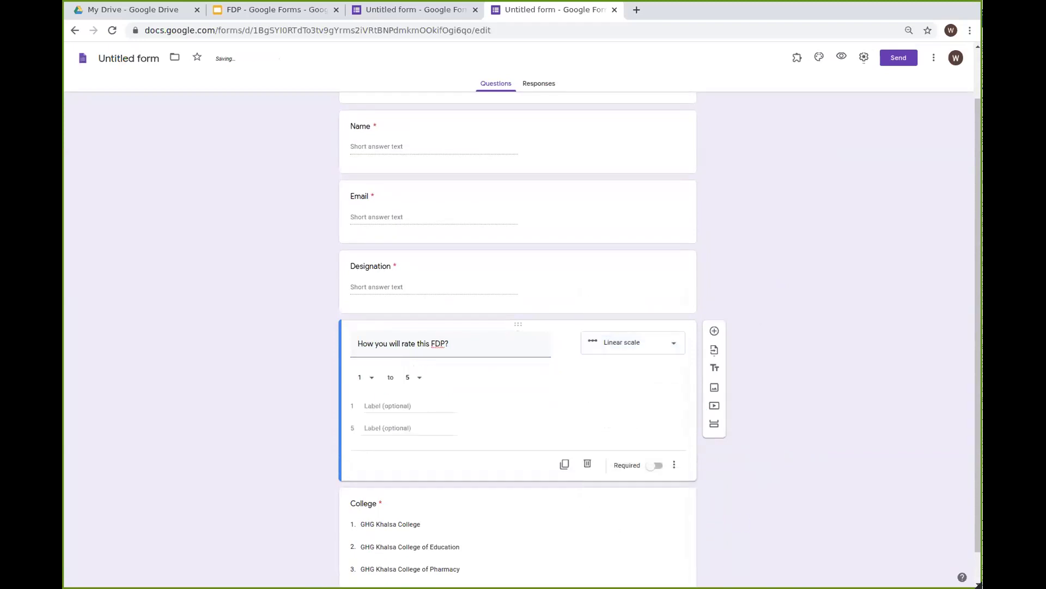
pyautogui.click(656, 466)
pyautogui.moveTo(519, 492); pyautogui.dragTo(534, 341)
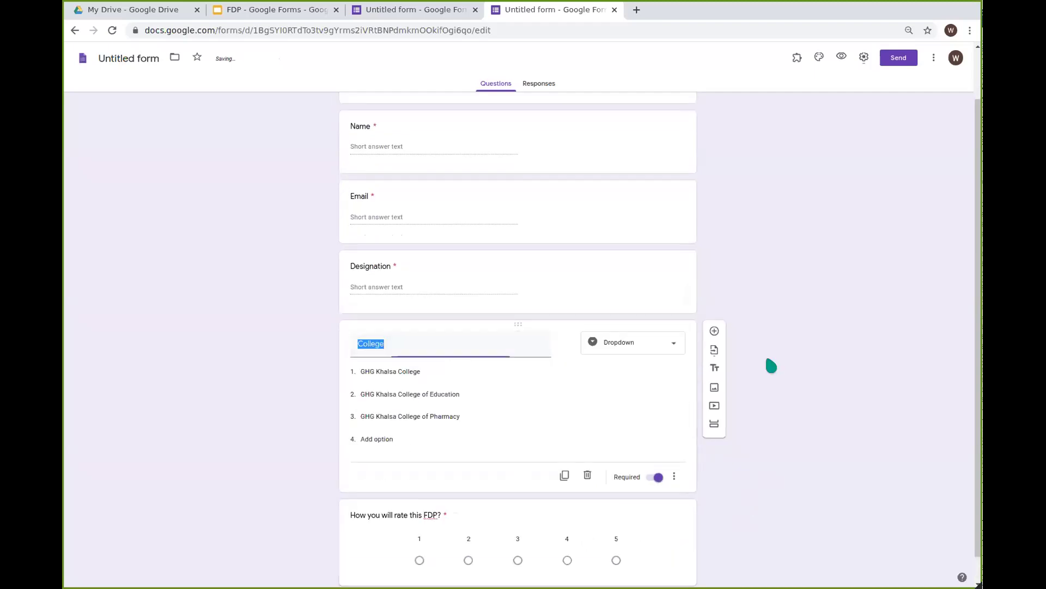
# Step: Preview the form, trying ratings 5 and 2, then go to the Responses view
pyautogui.scroll(2, 742, 409)
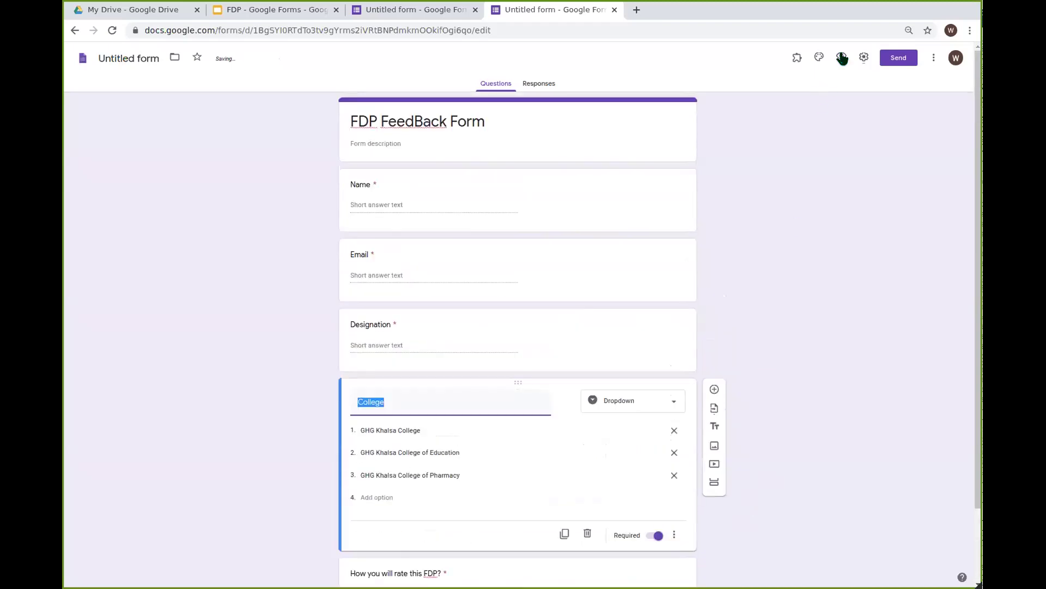
pyautogui.click(842, 56)
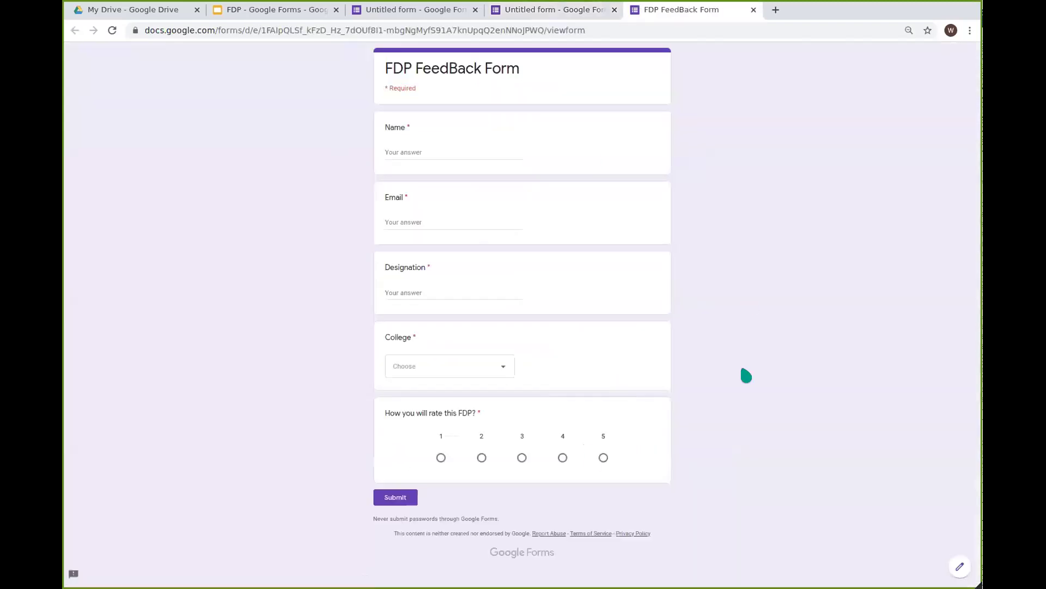
pyautogui.click(603, 457)
pyautogui.click(562, 459)
pyautogui.click(481, 459)
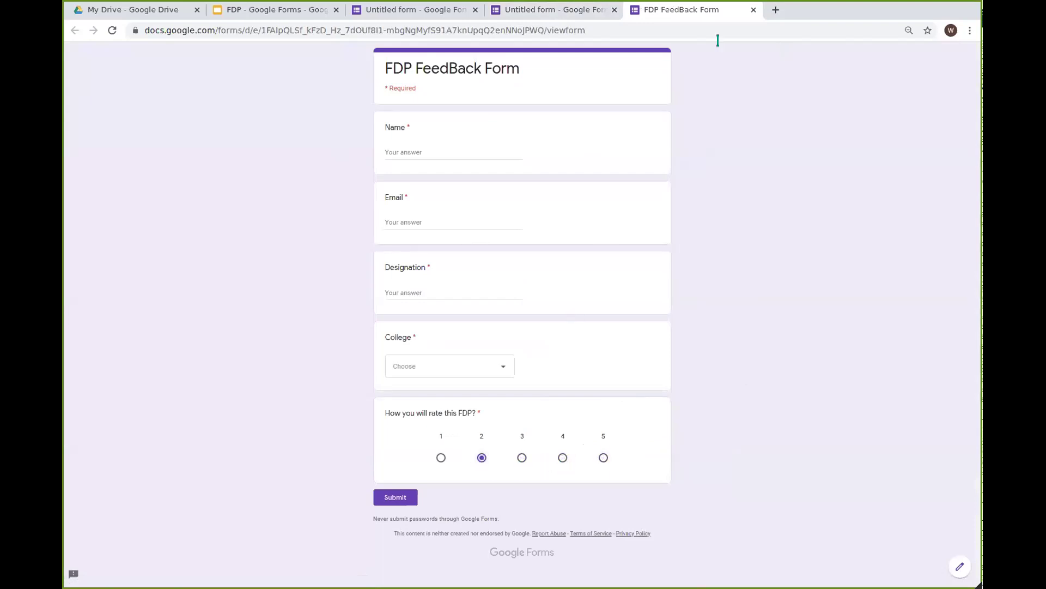
pyautogui.click(754, 10)
pyautogui.click(618, 96)
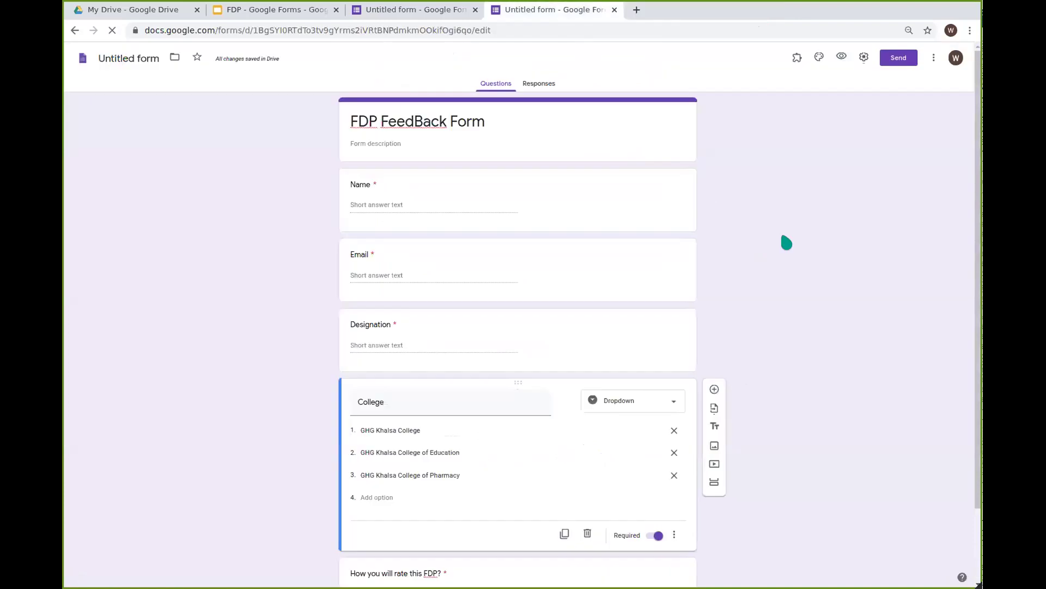
pyautogui.click(539, 85)
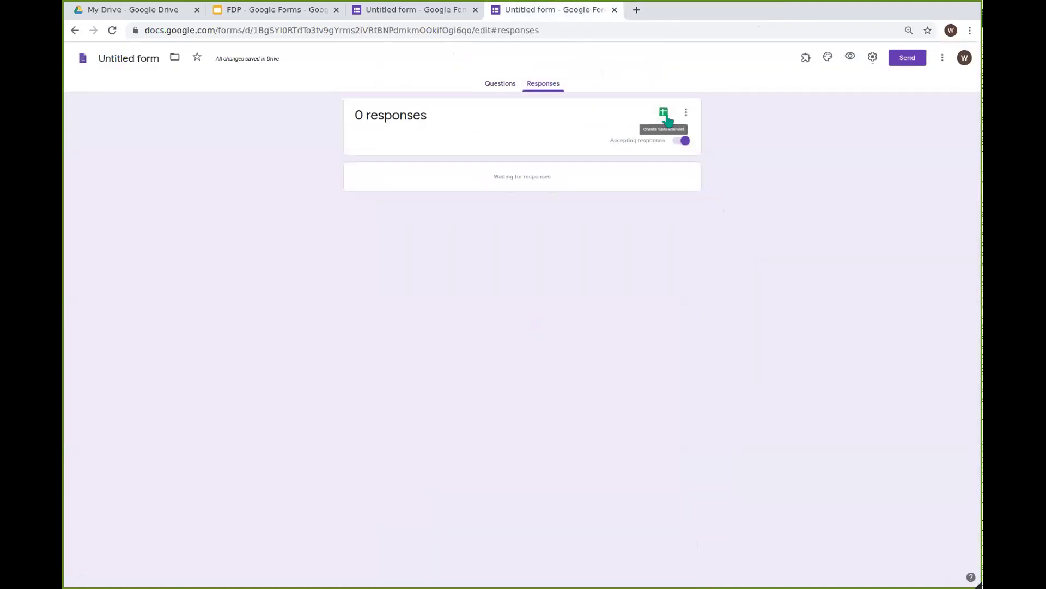
# Step: Link responses to a new spreadsheet named 'FDP FeedBack' and open it
pyautogui.click(686, 112)
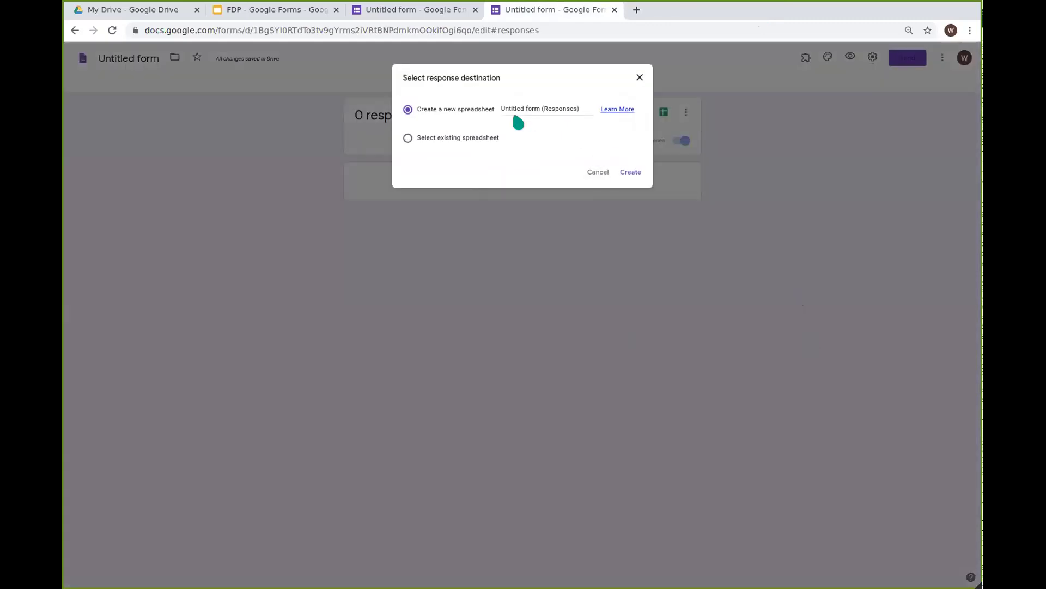
pyautogui.doubleClick(512, 109)
pyautogui.press('Delete')
pyautogui.press('Delete')
pyautogui.press('Delete')
pyautogui.press('Delete')
pyautogui.press('Delete')
pyautogui.press('Delete')
pyautogui.press('Delete')
pyautogui.write('FDP FeedBack')
pyautogui.click(619, 171)
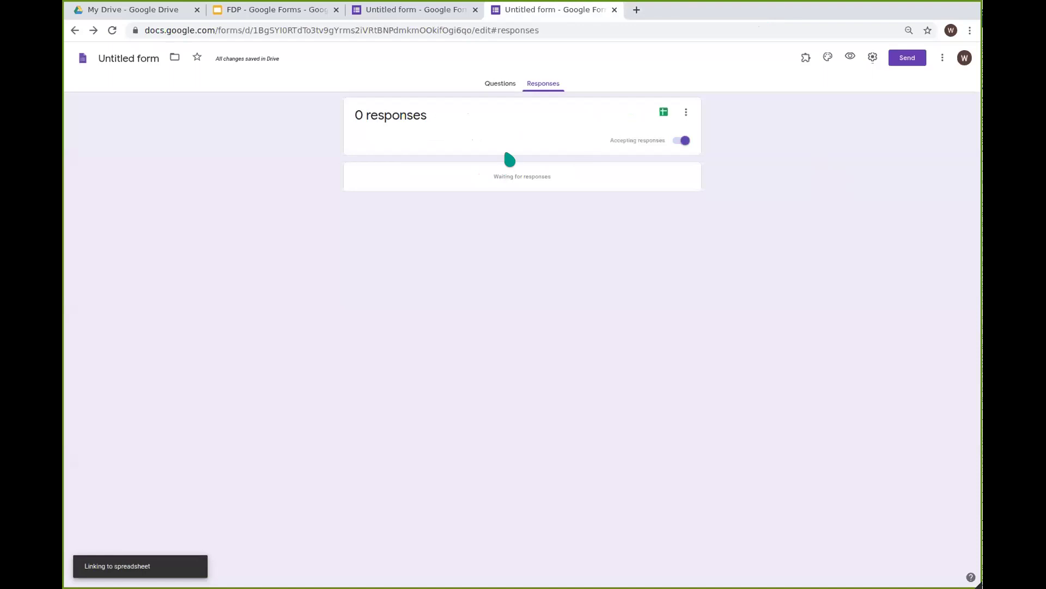
pyautogui.click(502, 84)
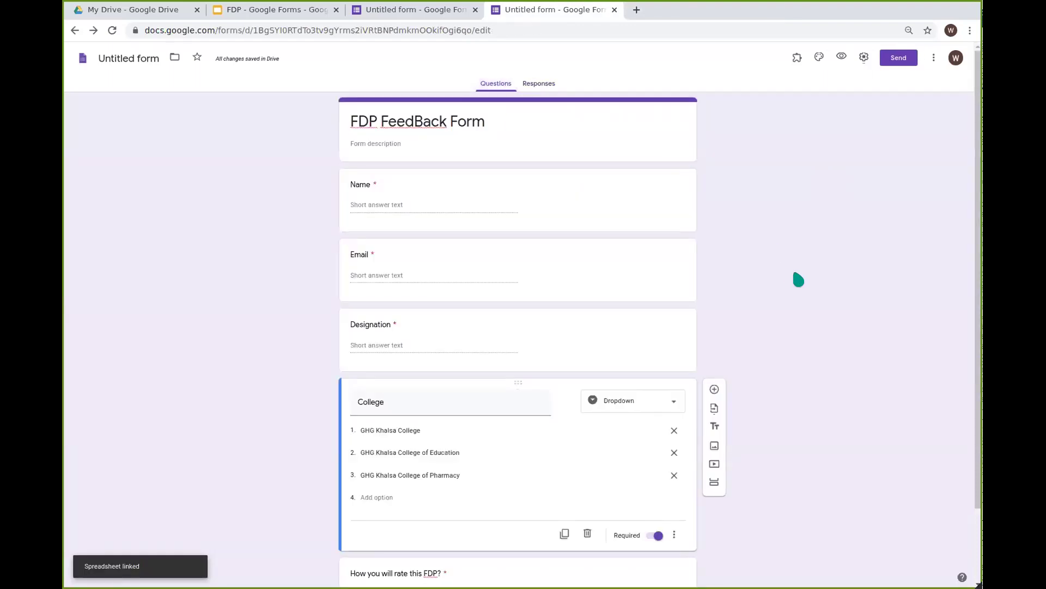
pyautogui.click(543, 84)
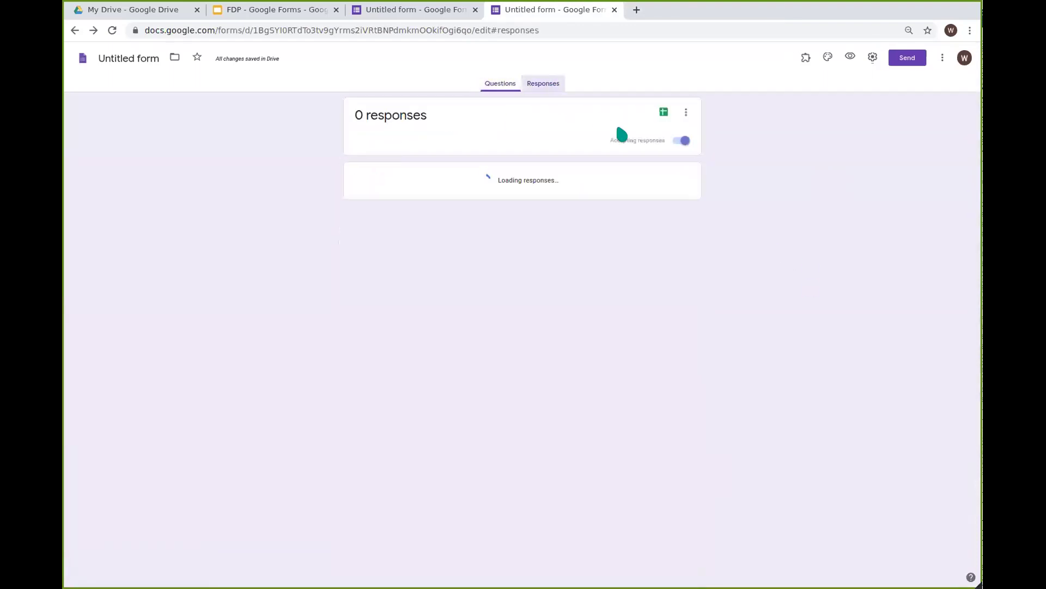
pyautogui.click(663, 111)
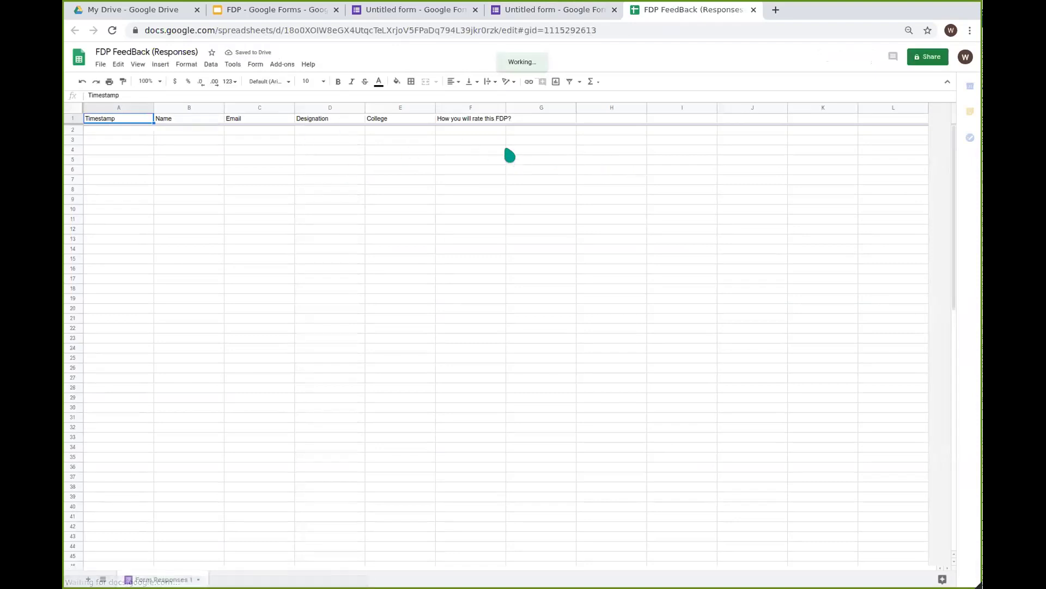
# Step: Look up the Autocrat add-on in the add-on marketplace, then close the marketplace
pyautogui.click(282, 65)
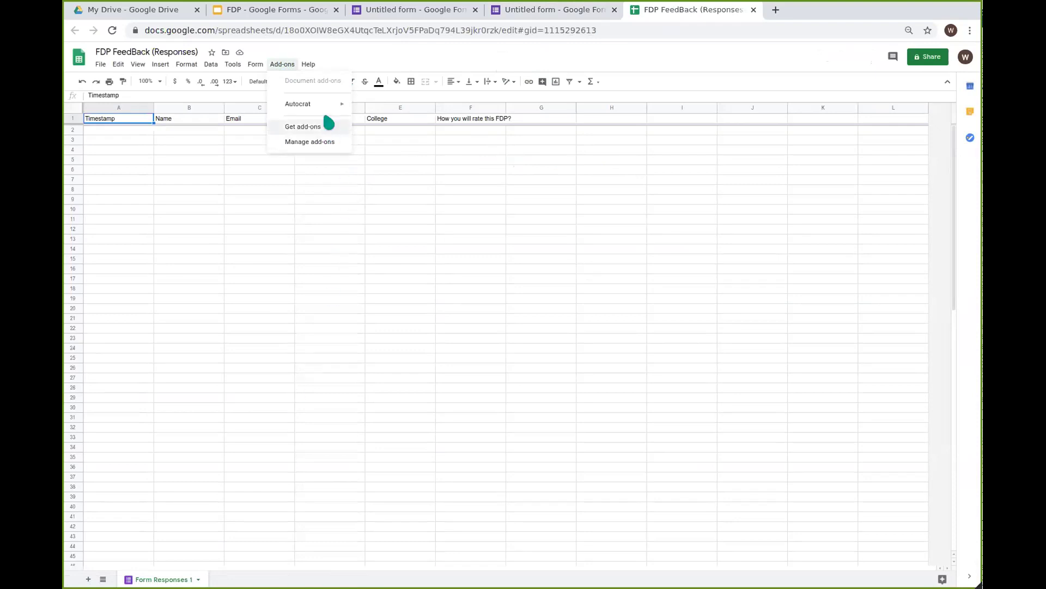
pyautogui.moveTo(320, 107)
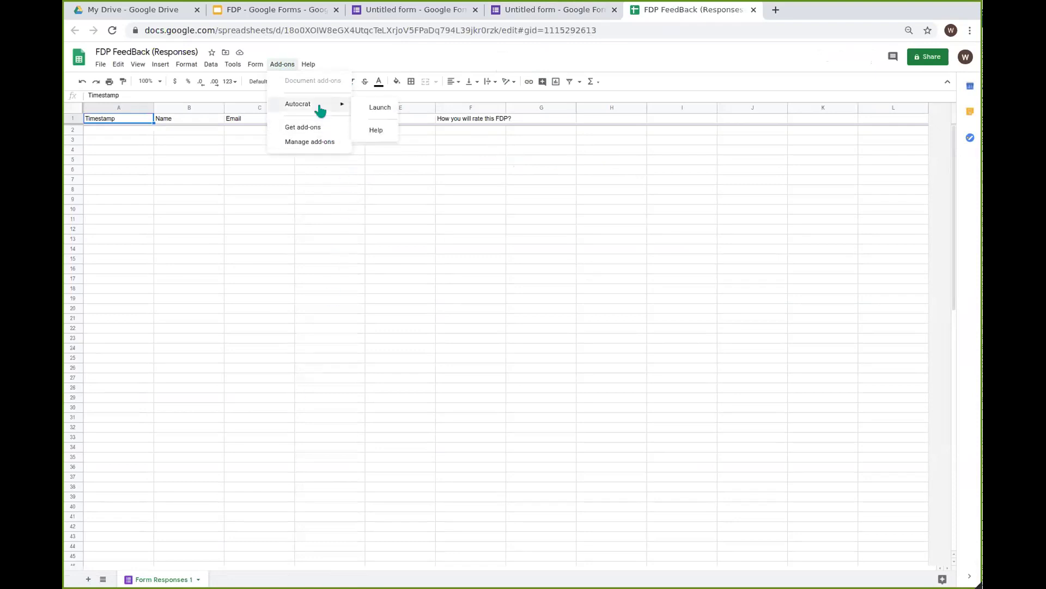
pyautogui.click(376, 108)
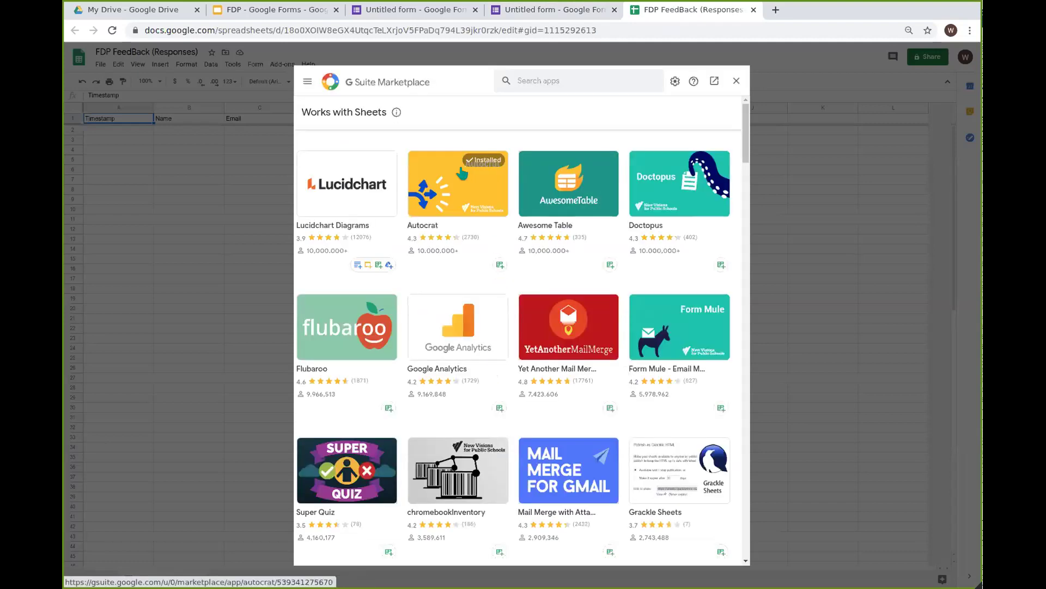
pyautogui.click(458, 185)
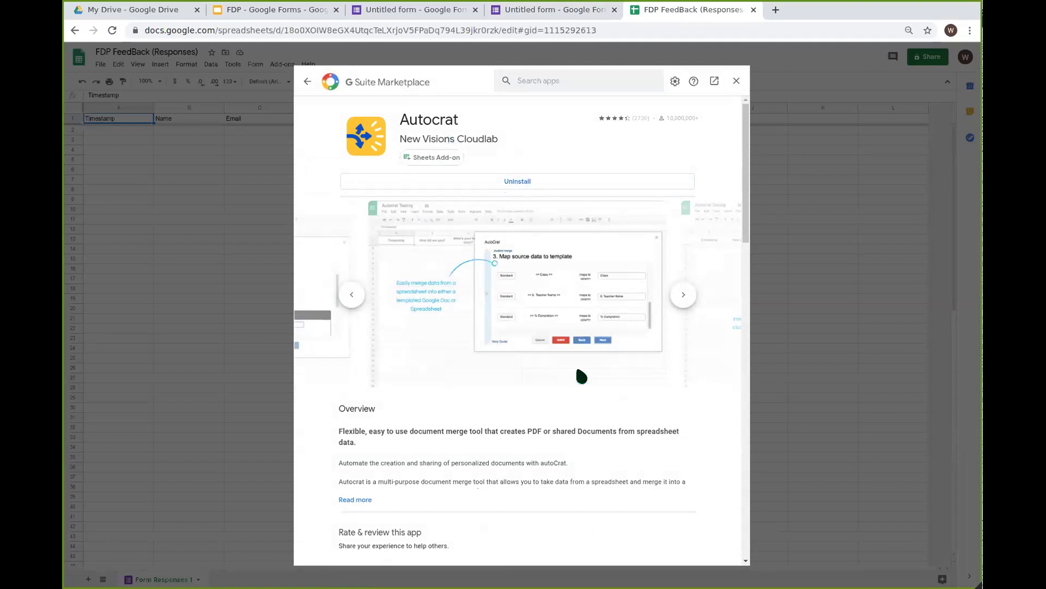
pyautogui.click(309, 86)
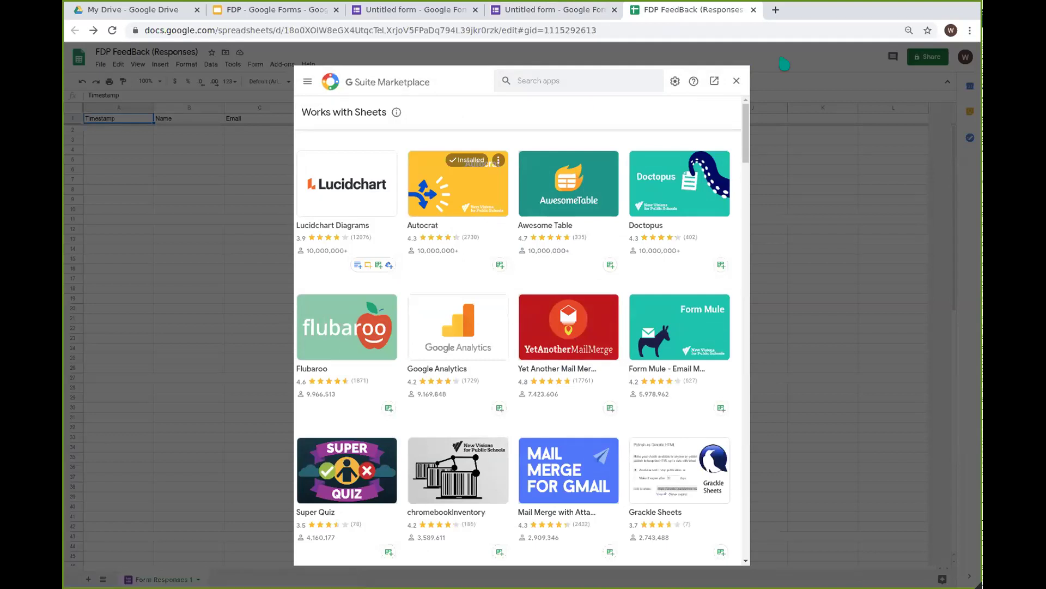
pyautogui.click(736, 81)
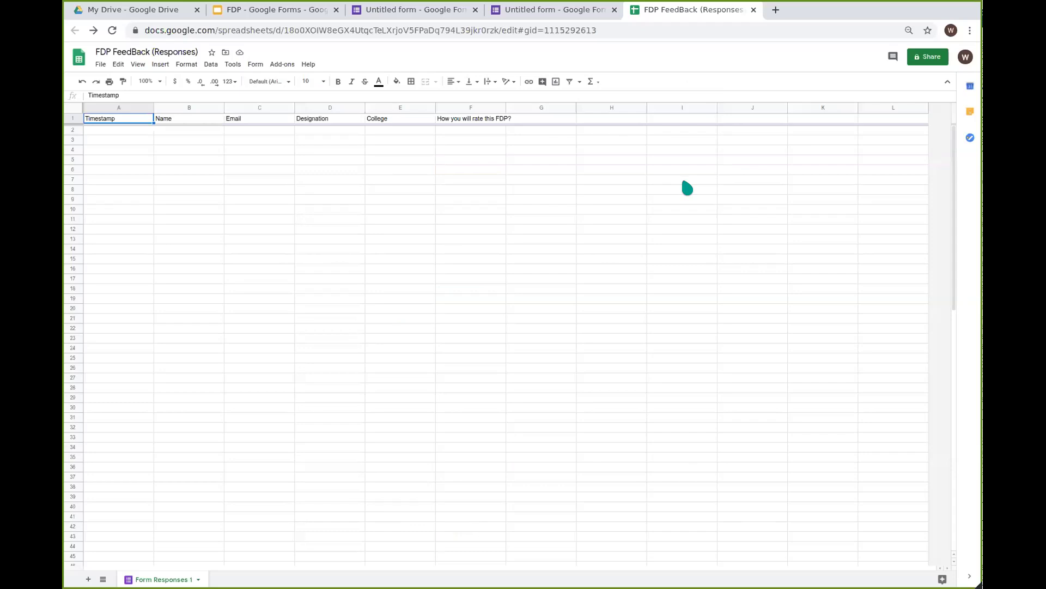
# Step: Launch Autocrat from the Add-ons menu
pyautogui.click(289, 66)
pyautogui.moveTo(334, 104)
pyautogui.click(368, 112)
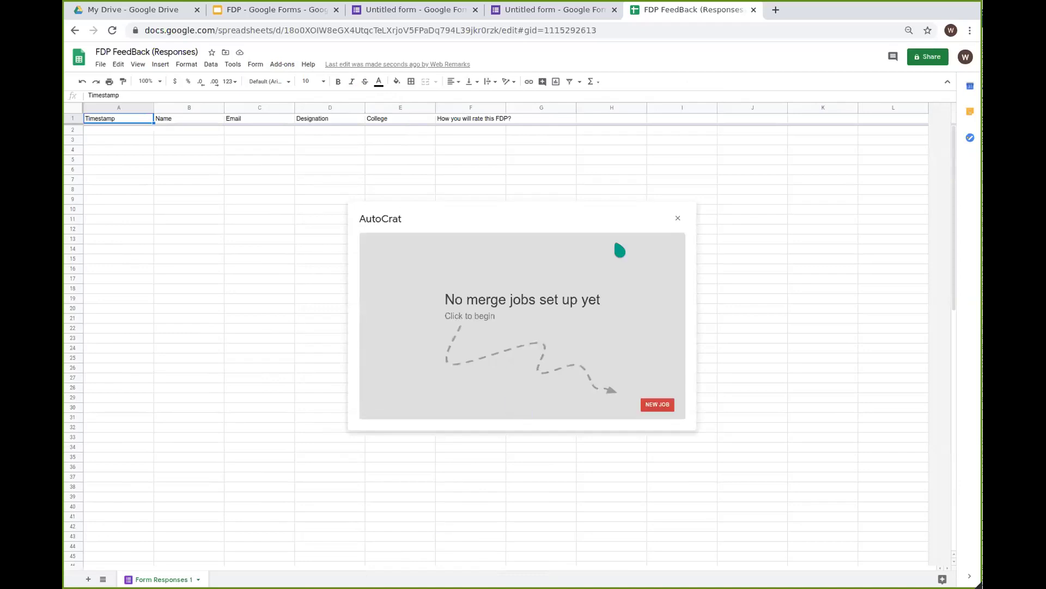
# Step: Create a new Autocrat job named 'Demo Certificates' and advance to template selection
pyautogui.click(660, 406)
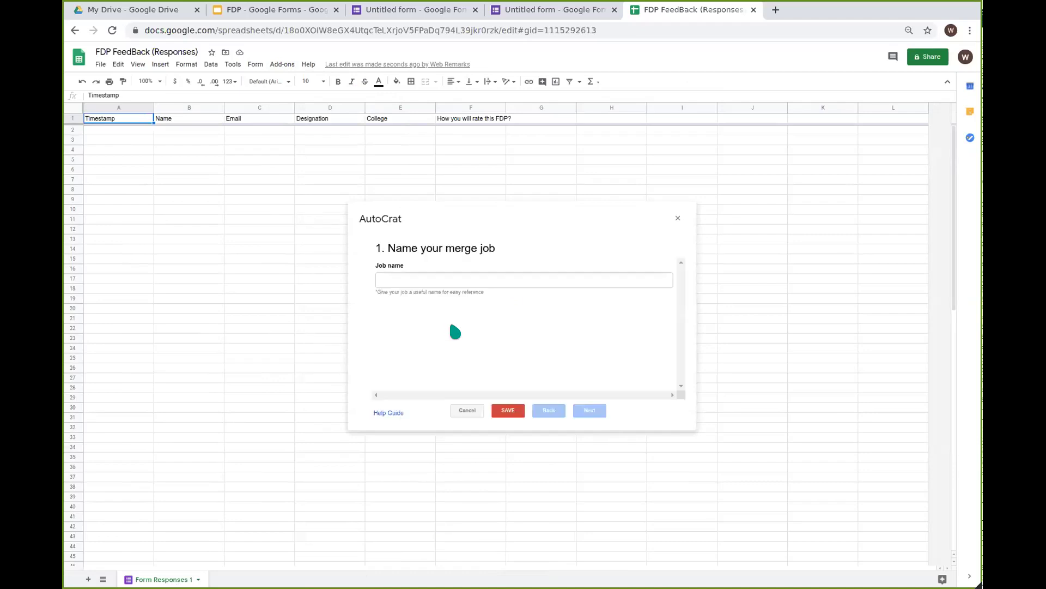
pyautogui.click(439, 273)
pyautogui.click(434, 303)
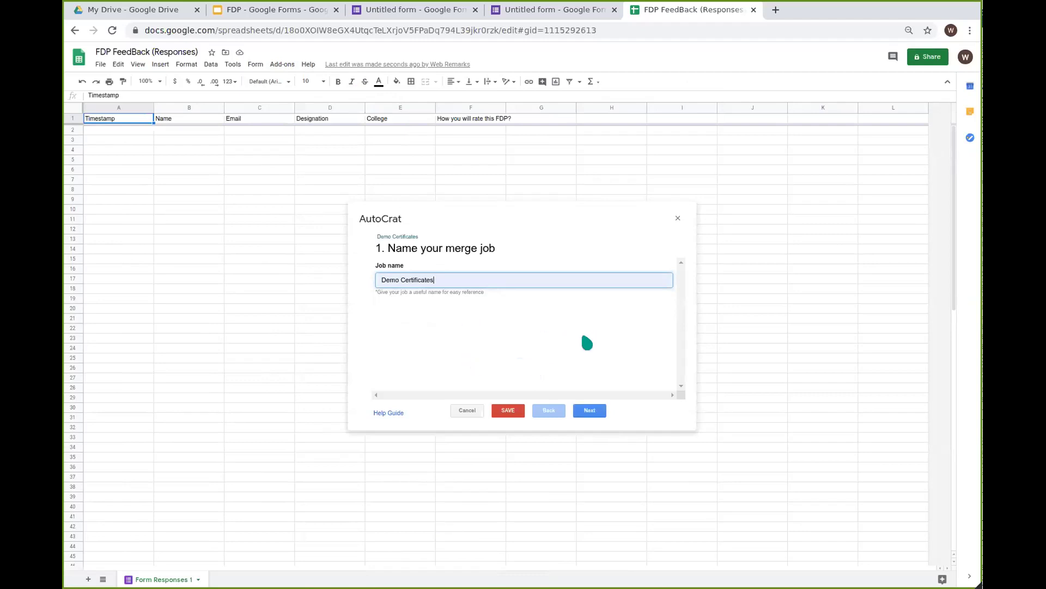
pyautogui.click(591, 412)
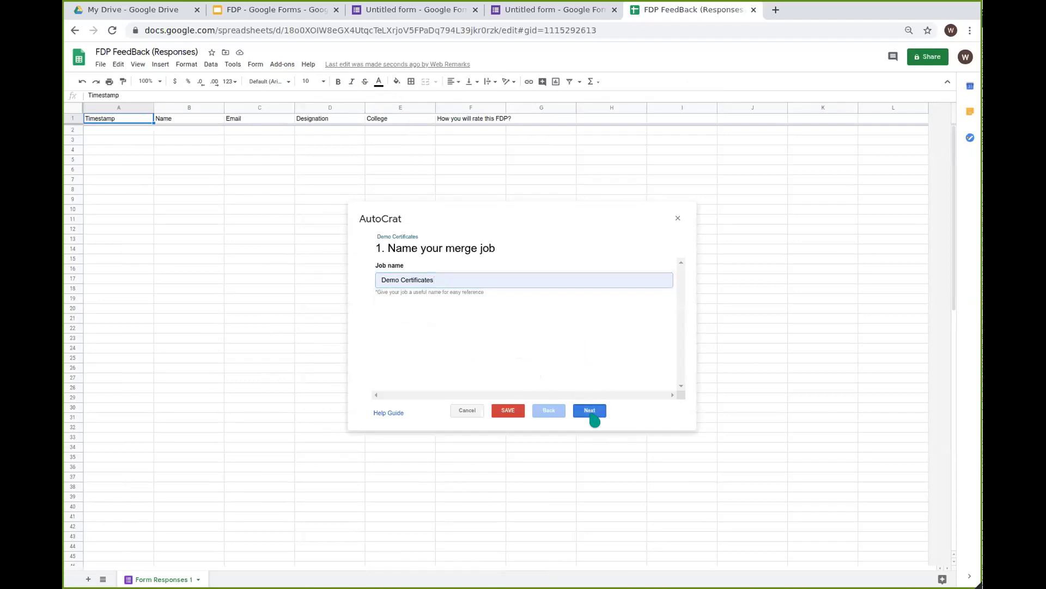
# Step: Switch to My Drive and open the Demo Certificate Templates folder
pyautogui.scroll(-1, 532, 353)
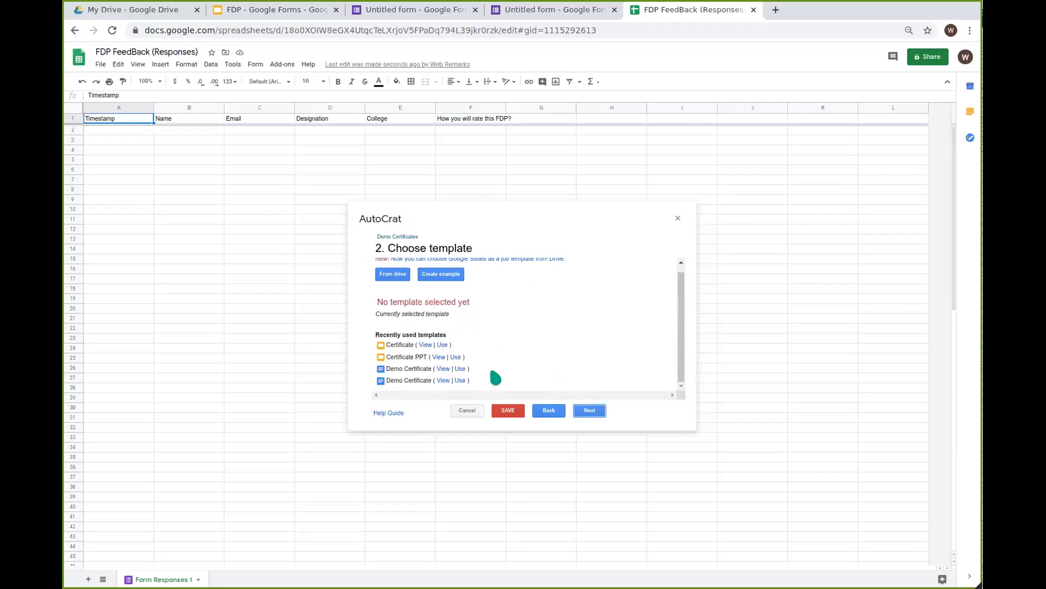
pyautogui.click(150, 12)
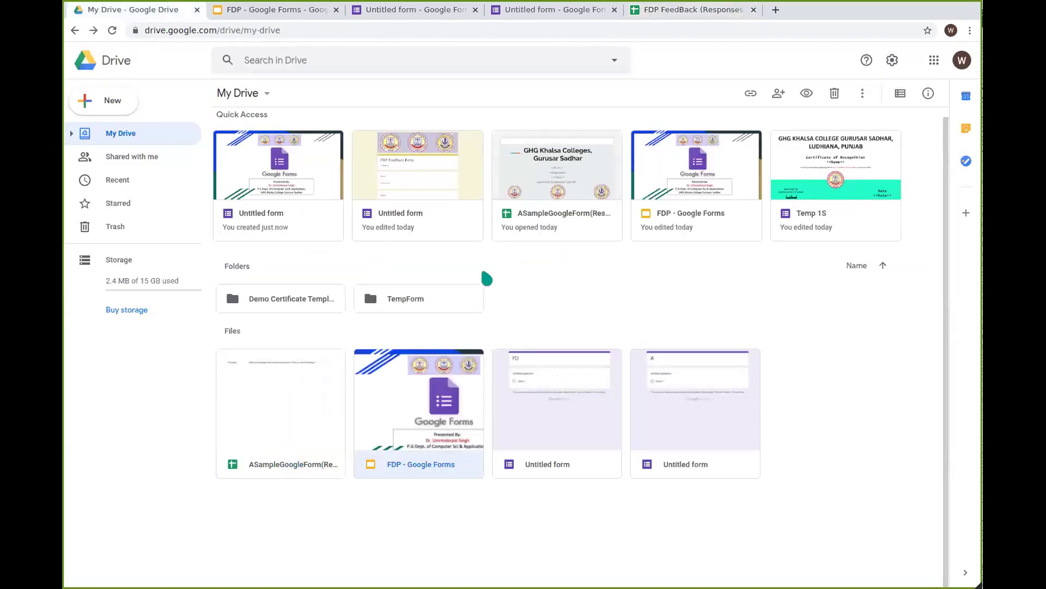
pyautogui.doubleClick(303, 305)
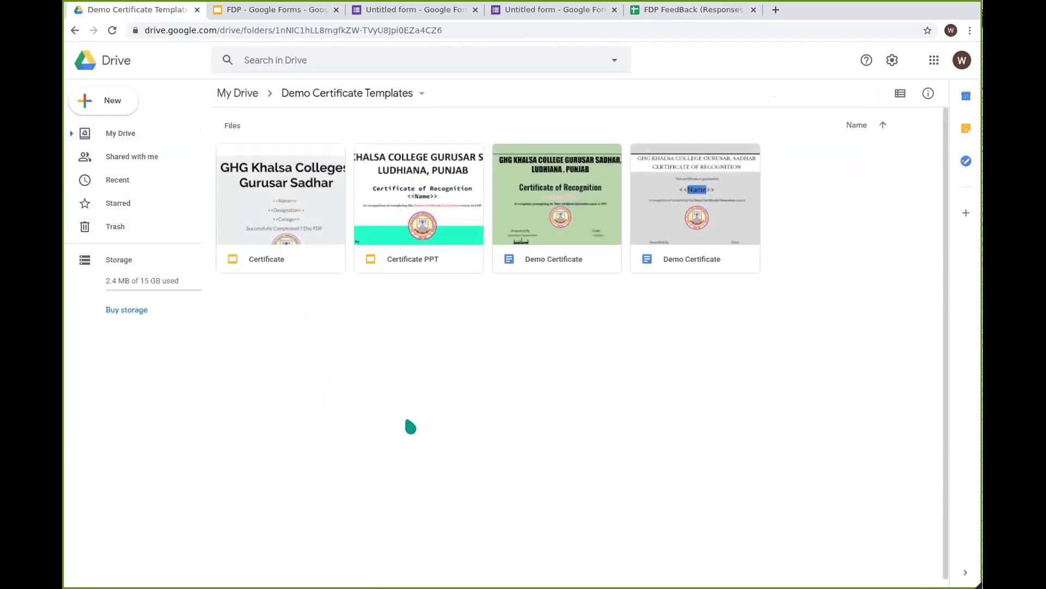
# Step: Open the Certificate slides and select its <<Name>>, <<Designation>> and <<College>> placeholders
pyautogui.click(294, 219)
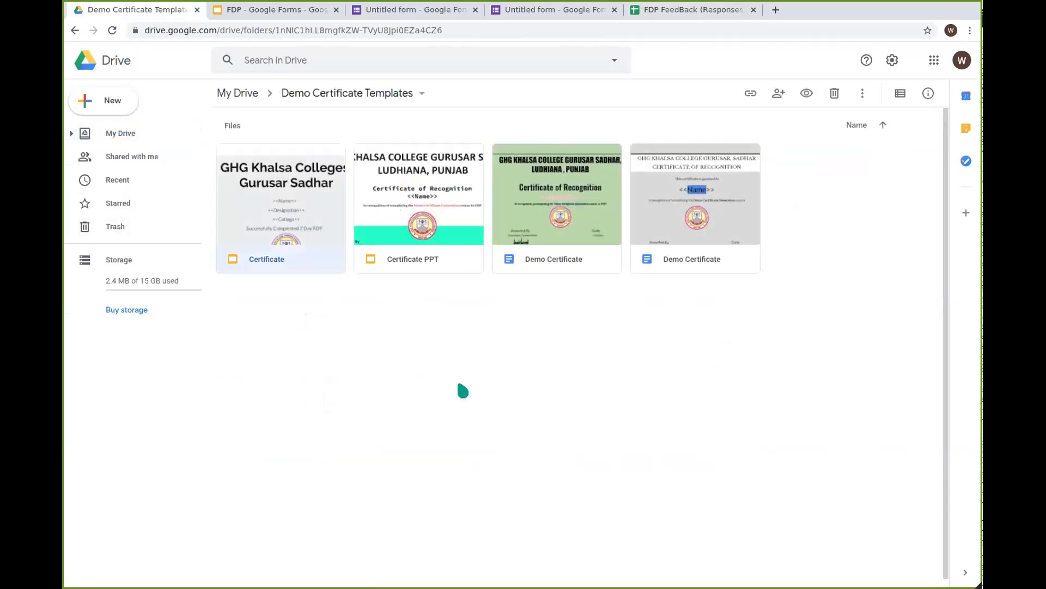
pyautogui.press('Return')
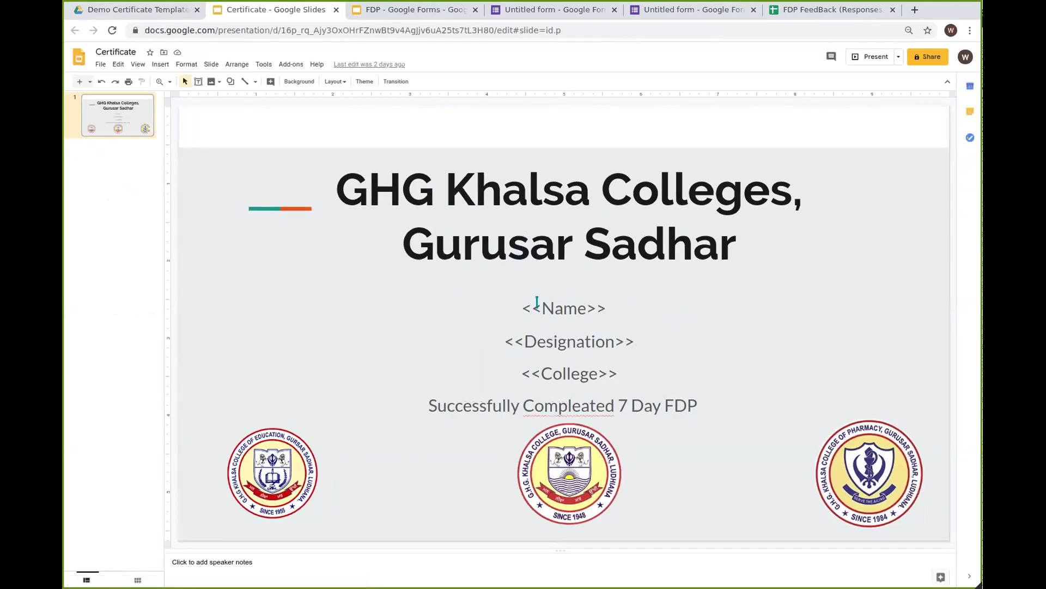
pyautogui.tripleClick(605, 298)
pyautogui.moveTo(508, 334); pyautogui.dragTo(633, 338)
pyautogui.moveTo(521, 372); pyautogui.dragTo(613, 374)
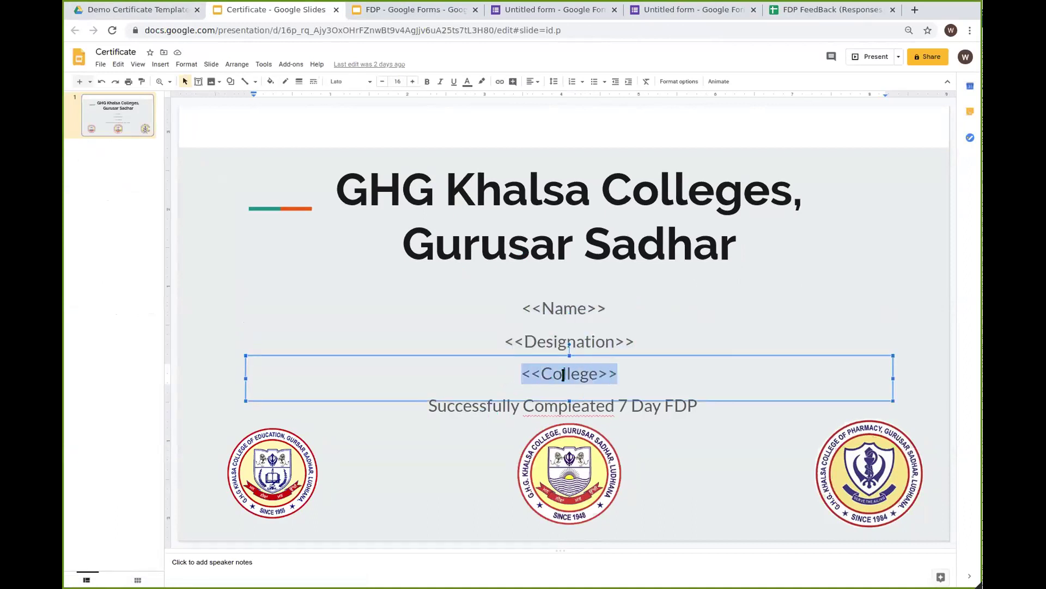
# Step: Recheck the <<Designation>> and <<Name>> placeholders, then switch to the Certificate PPT template
pyautogui.doubleClick(573, 342)
pyautogui.moveTo(505, 341); pyautogui.dragTo(636, 336)
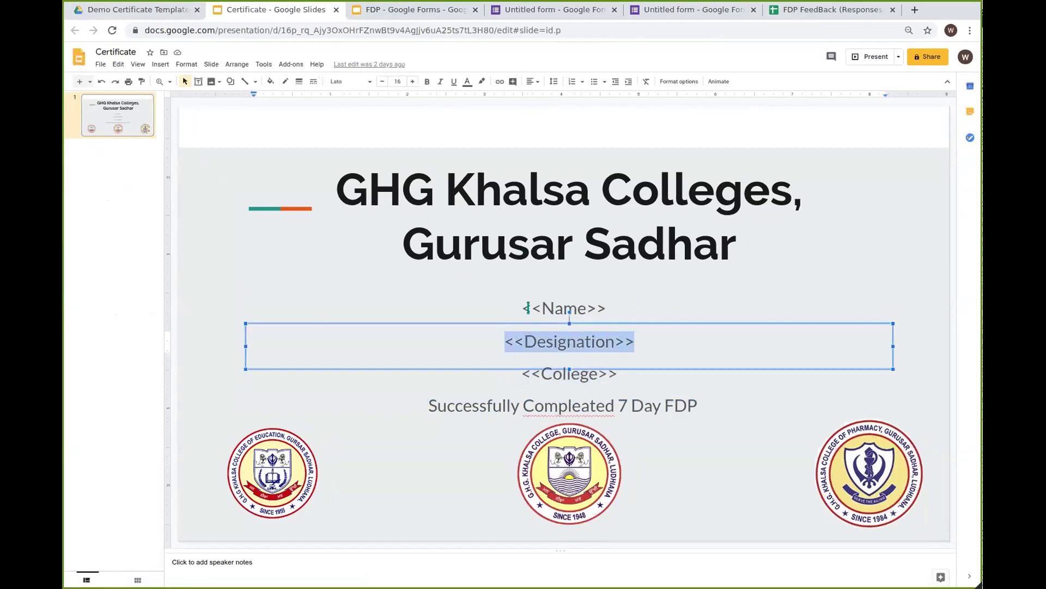
pyautogui.click(518, 307)
pyautogui.doubleClick(544, 308)
pyautogui.click(543, 308)
pyautogui.doubleClick(554, 341)
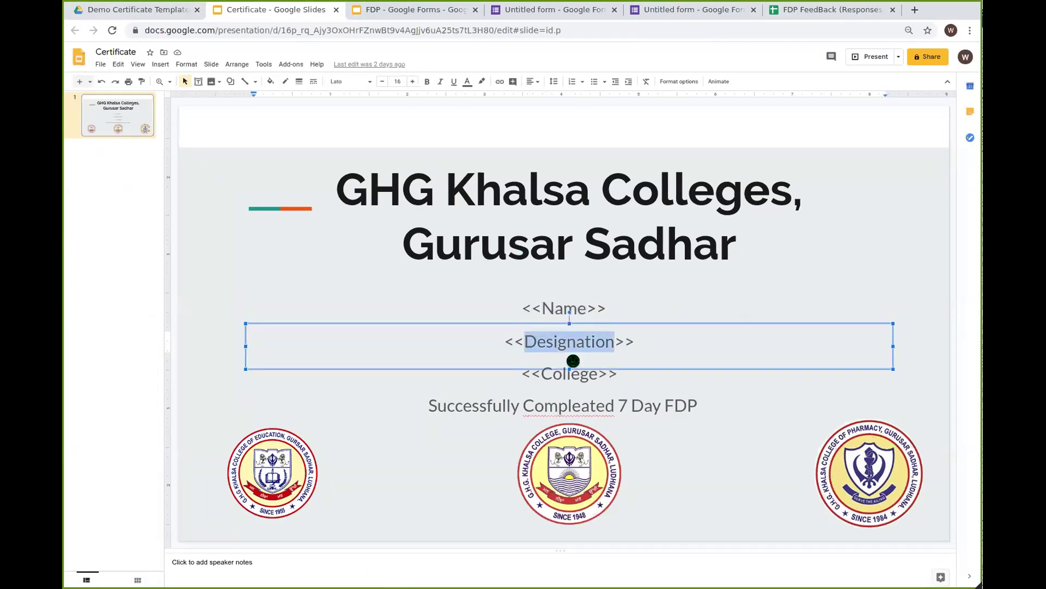
pyautogui.click(337, 9)
pyautogui.doubleClick(397, 187)
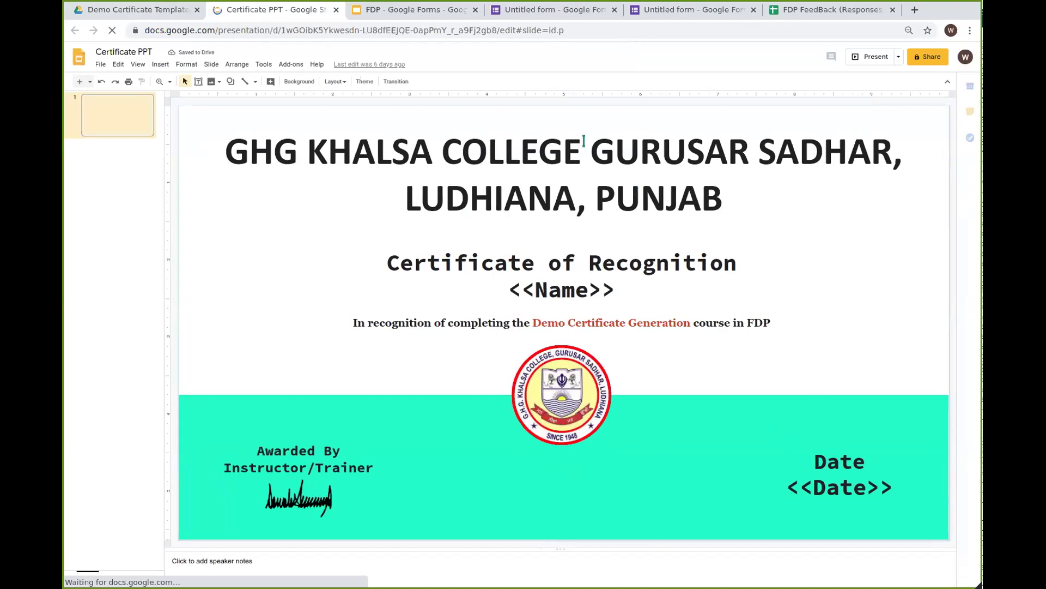
# Step: Close Certificate PPT and preview both Demo Certificate documents, closing each afterwards
pyautogui.click(336, 9)
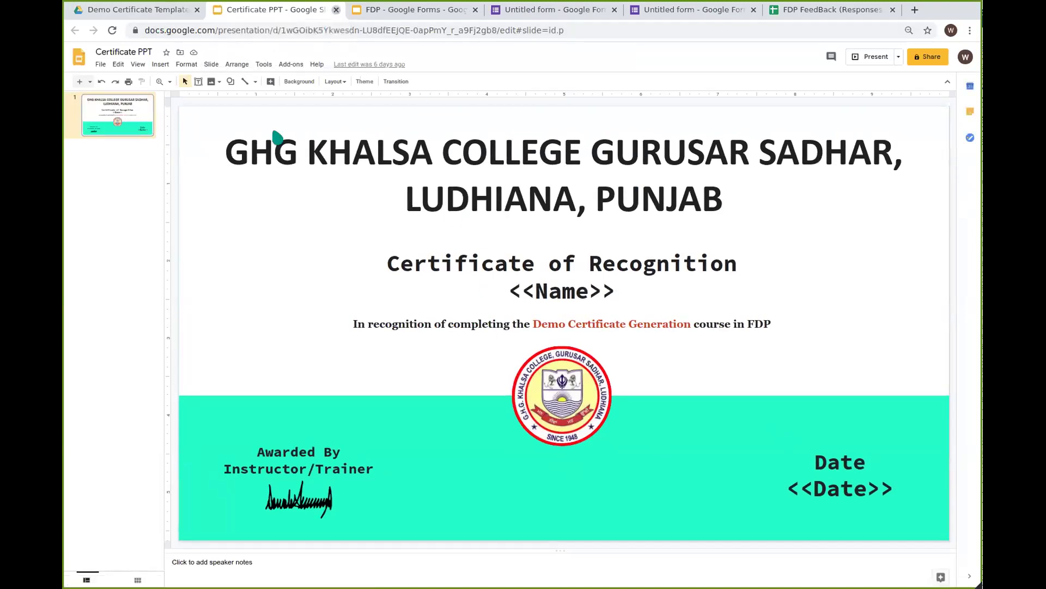
pyautogui.doubleClick(548, 199)
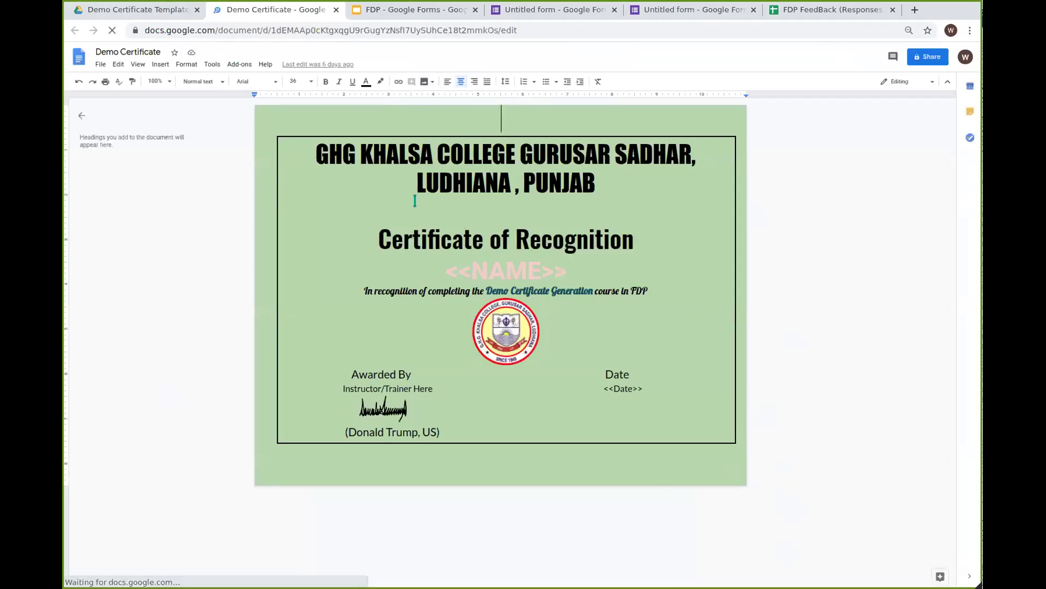
pyautogui.click(337, 9)
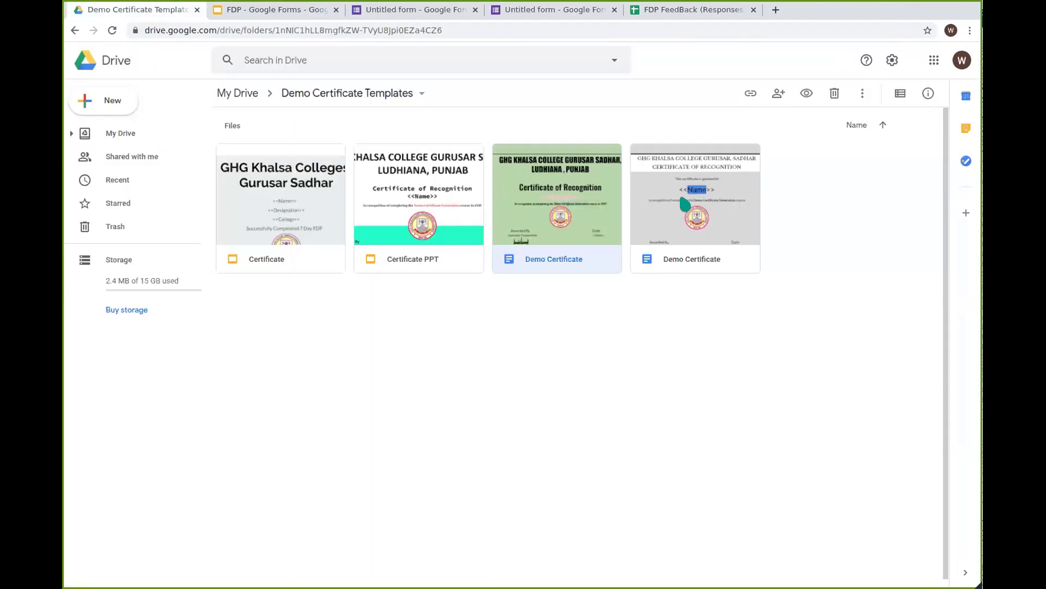
pyautogui.doubleClick(685, 191)
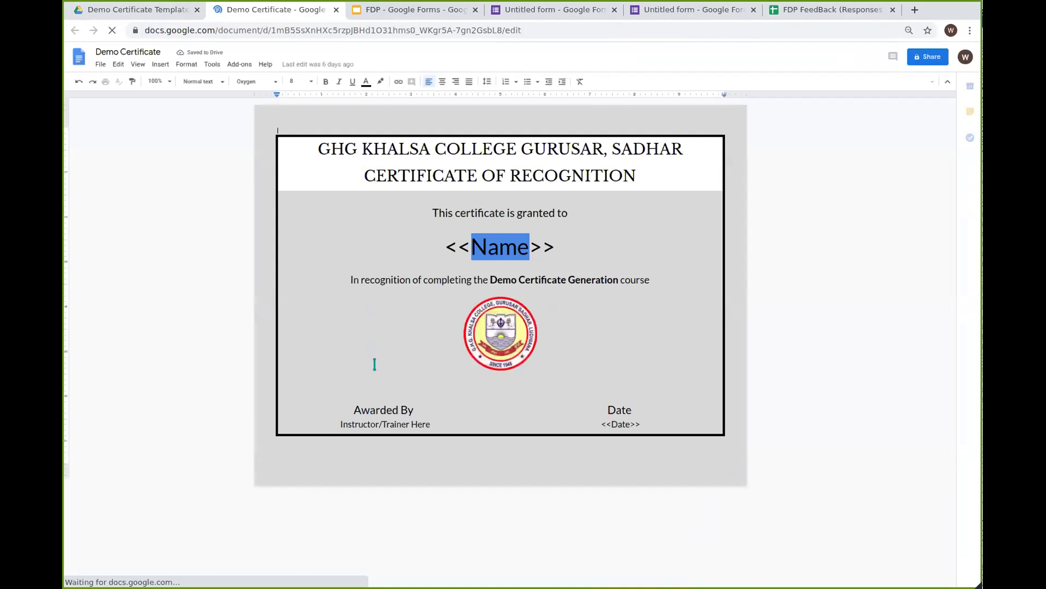
pyautogui.click(336, 10)
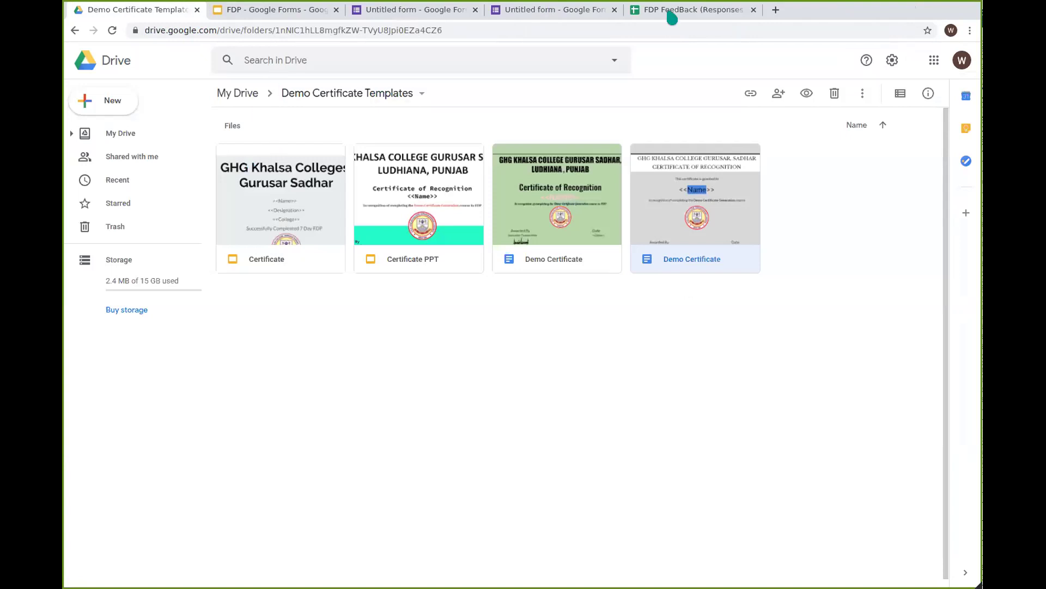
# Step: Back in the FDP FeedBack sheet, preview the Certificate template and choose it for the job
pyautogui.click(733, 16)
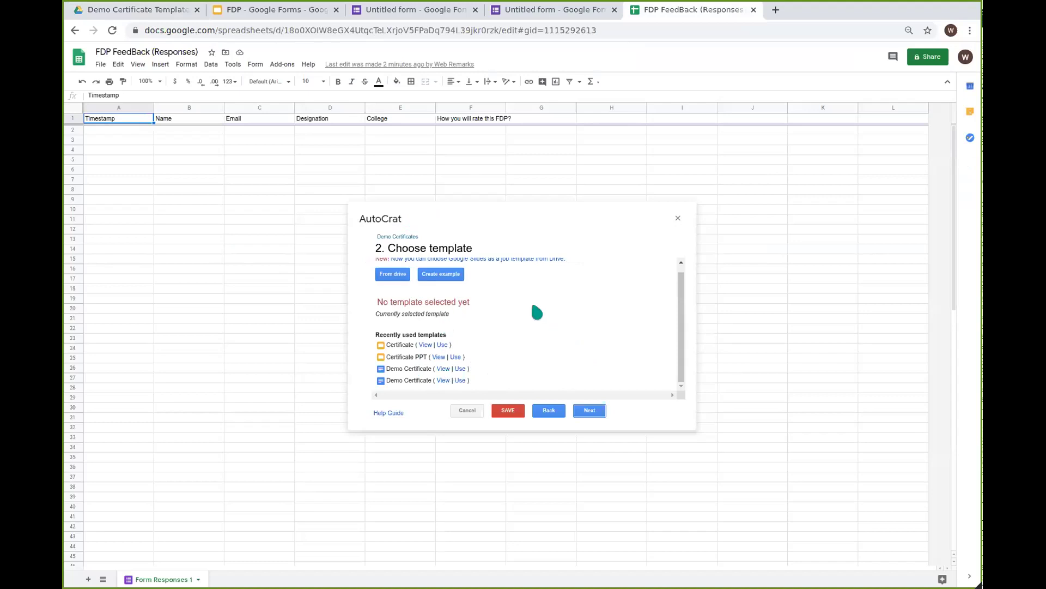
pyautogui.click(425, 345)
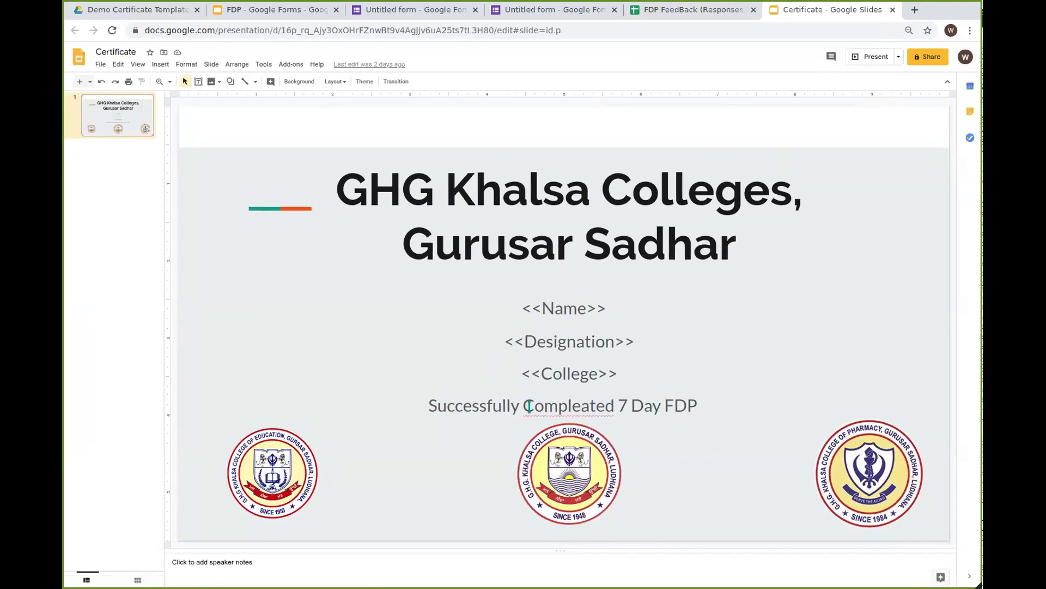
pyautogui.click(893, 9)
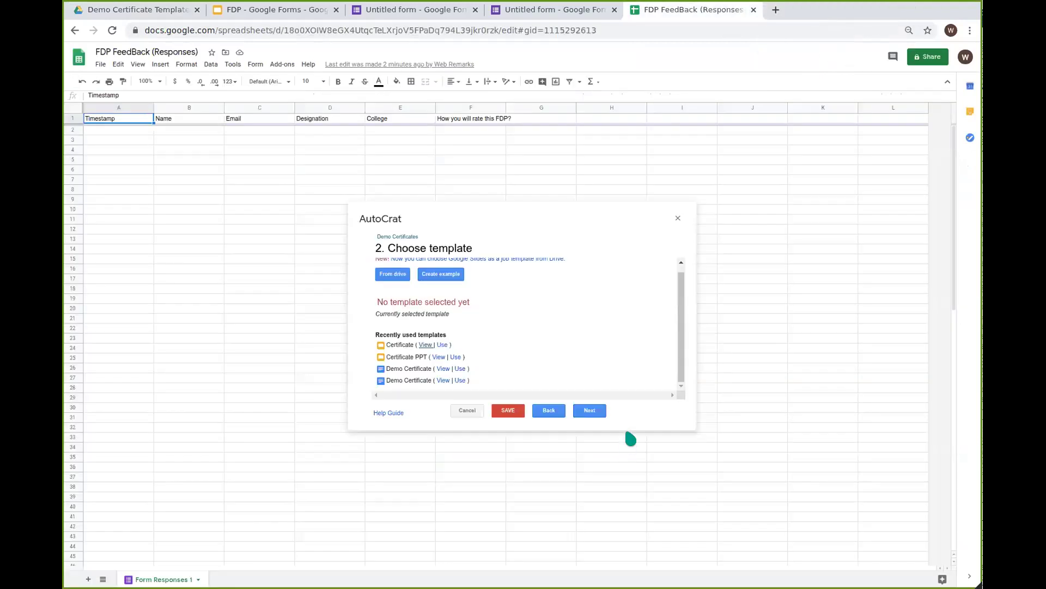
pyautogui.click(445, 344)
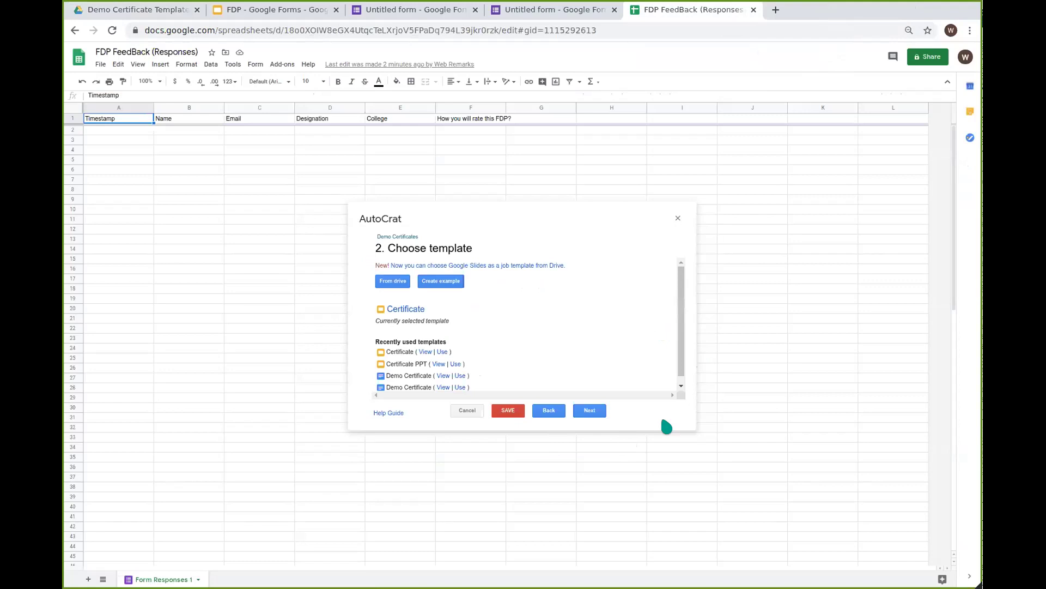
# Step: Map the <<Name>>, <<Designation>> and <<College>> tags to the Name, Designation and College columns
pyautogui.click(591, 411)
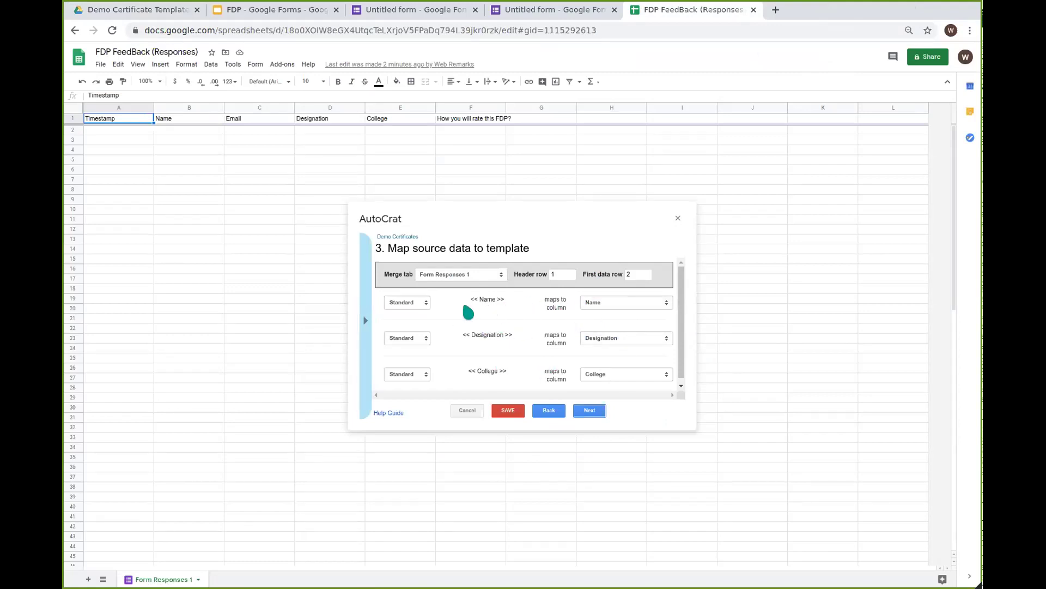
pyautogui.click(625, 302)
pyautogui.click(631, 322)
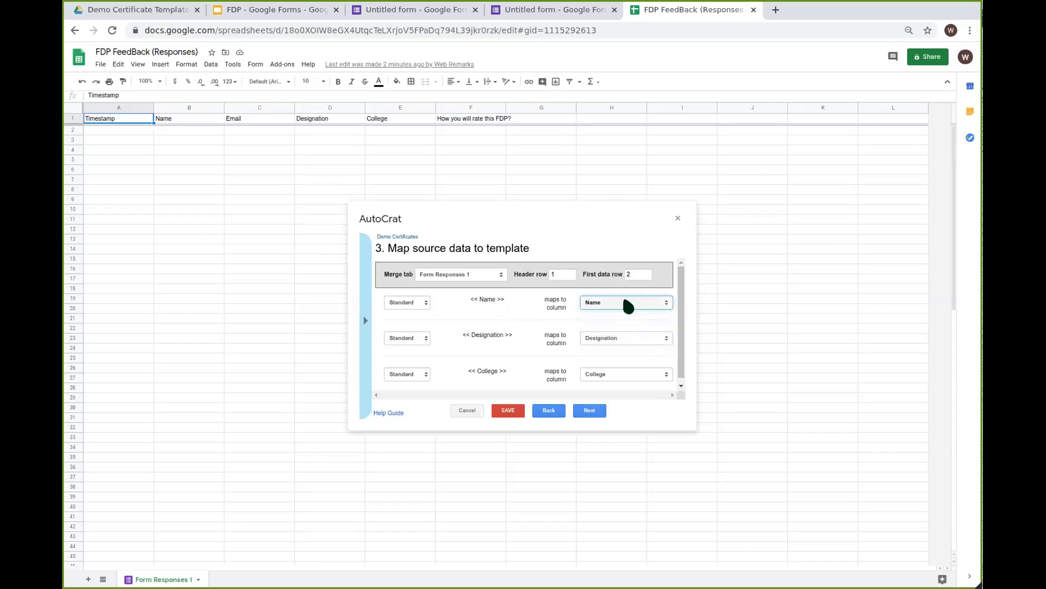
pyautogui.click(629, 339)
pyautogui.click(647, 372)
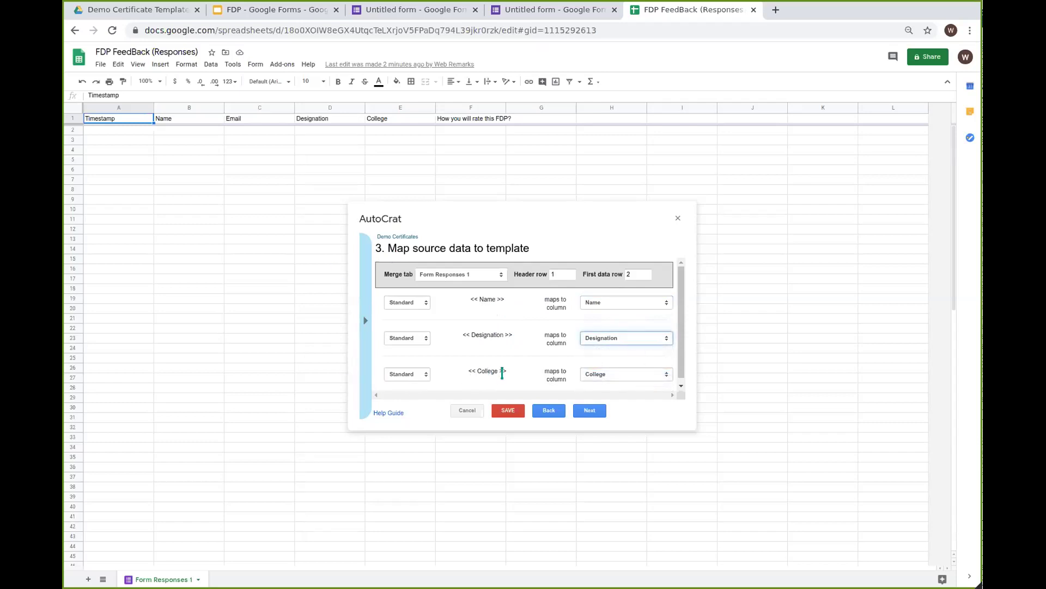
pyautogui.click(593, 374)
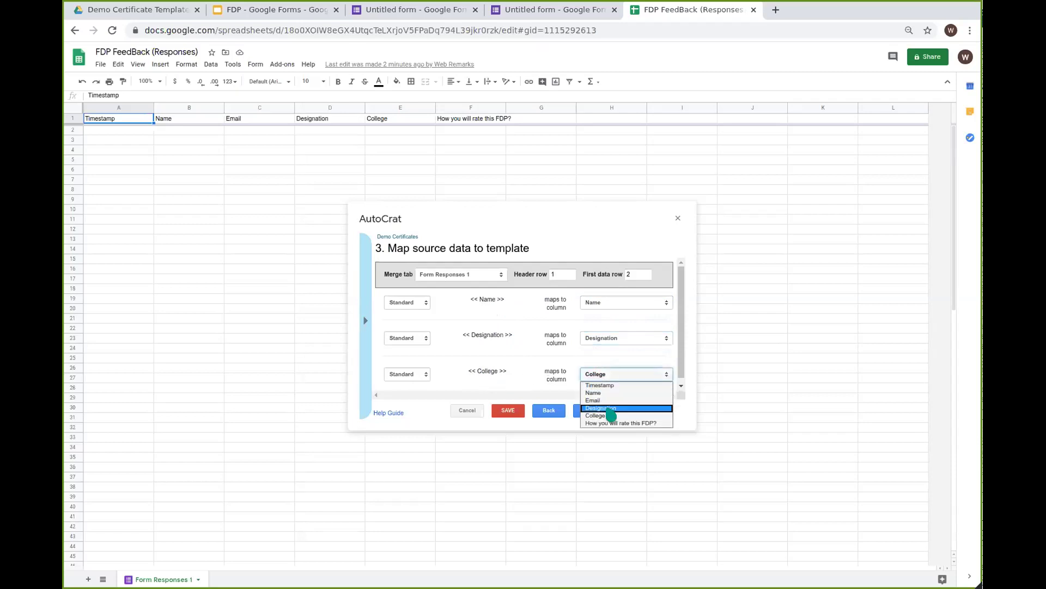
pyautogui.click(610, 416)
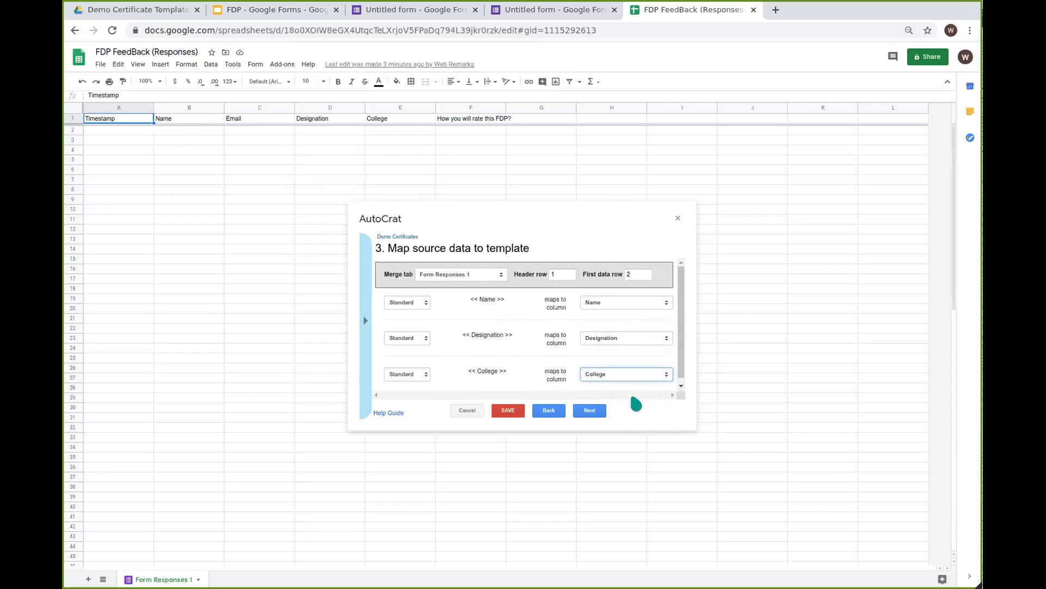
# Step: Set the job's output file type to PDF
pyautogui.click(599, 415)
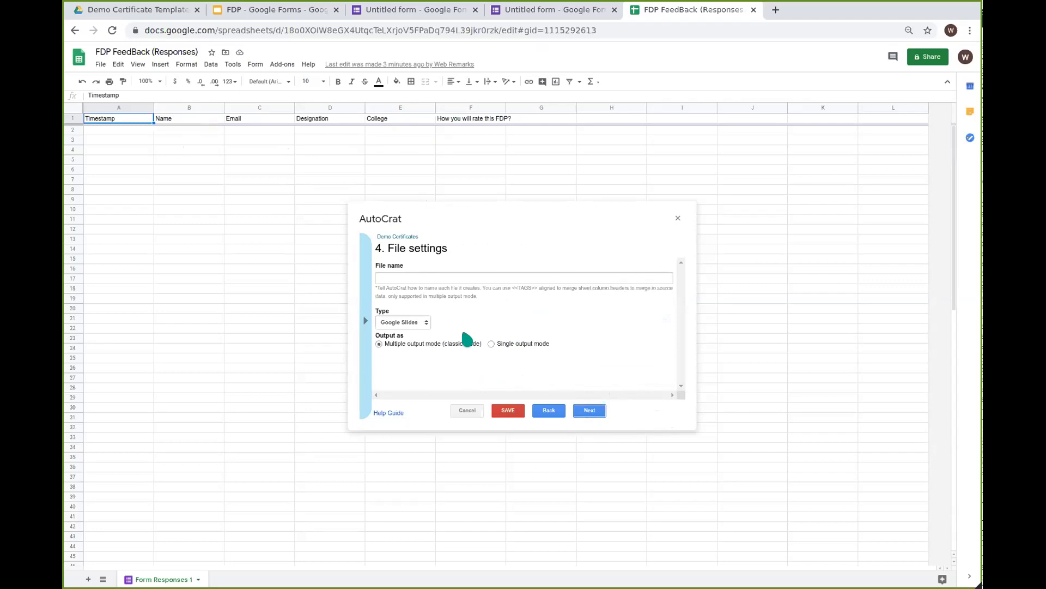
pyautogui.click(429, 326)
pyautogui.click(420, 343)
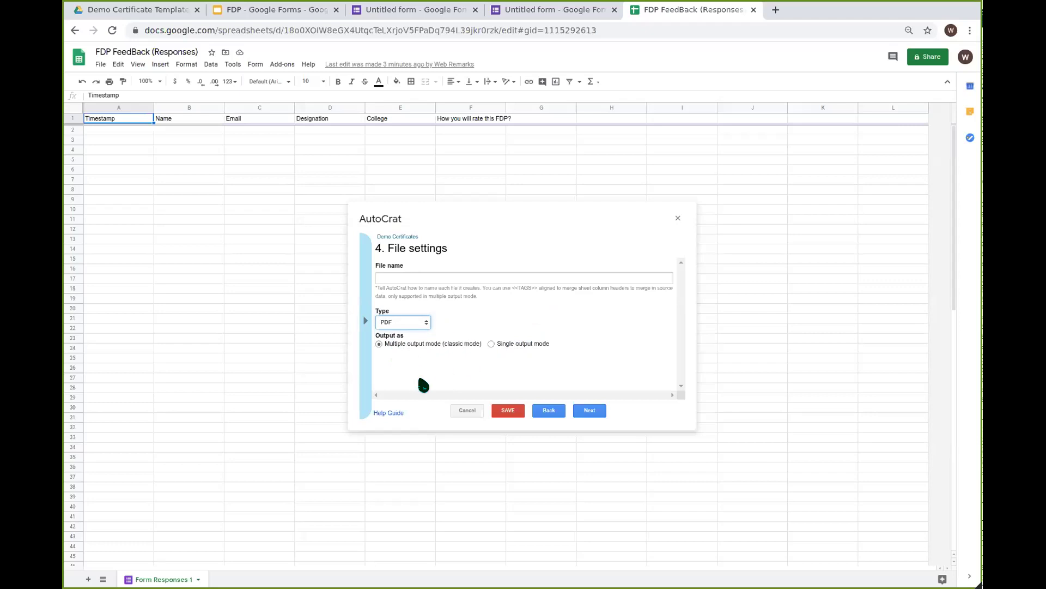
# Step: Build the file name '<<NOW>> <<Name>> <<College>>' from the merge tag list
pyautogui.click(366, 322)
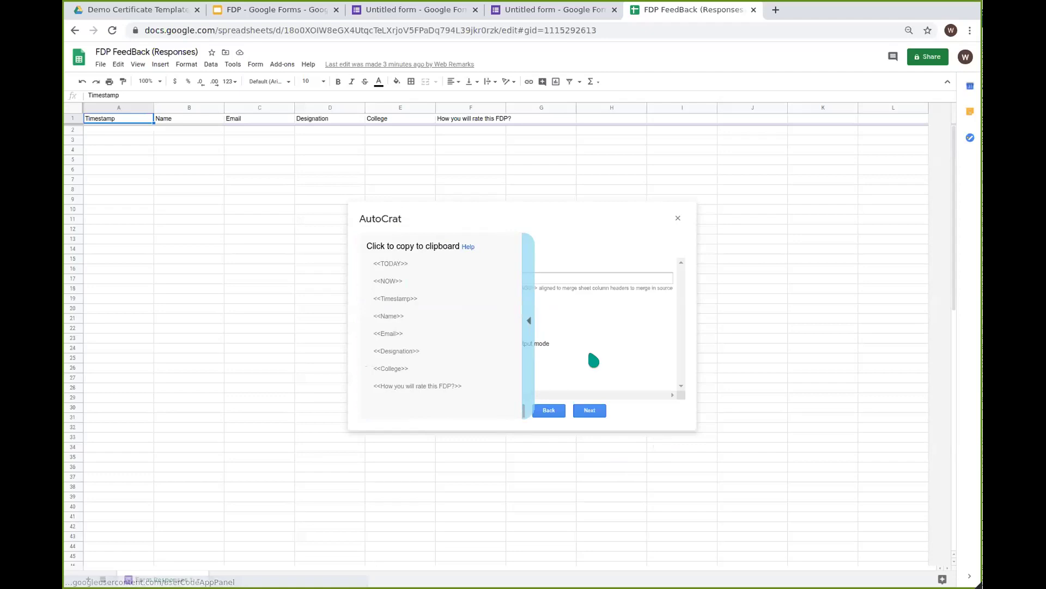
pyautogui.click(456, 292)
pyautogui.hotkey('ctrl', 'c')
pyautogui.click(454, 277)
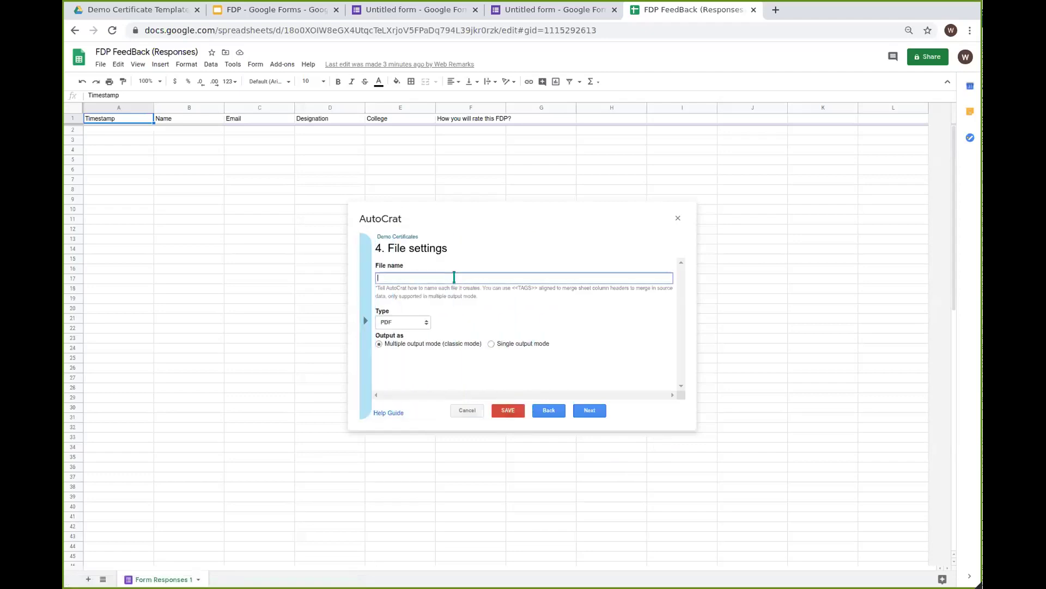
pyautogui.hotkey('ctrl', 'v')
pyautogui.click(367, 334)
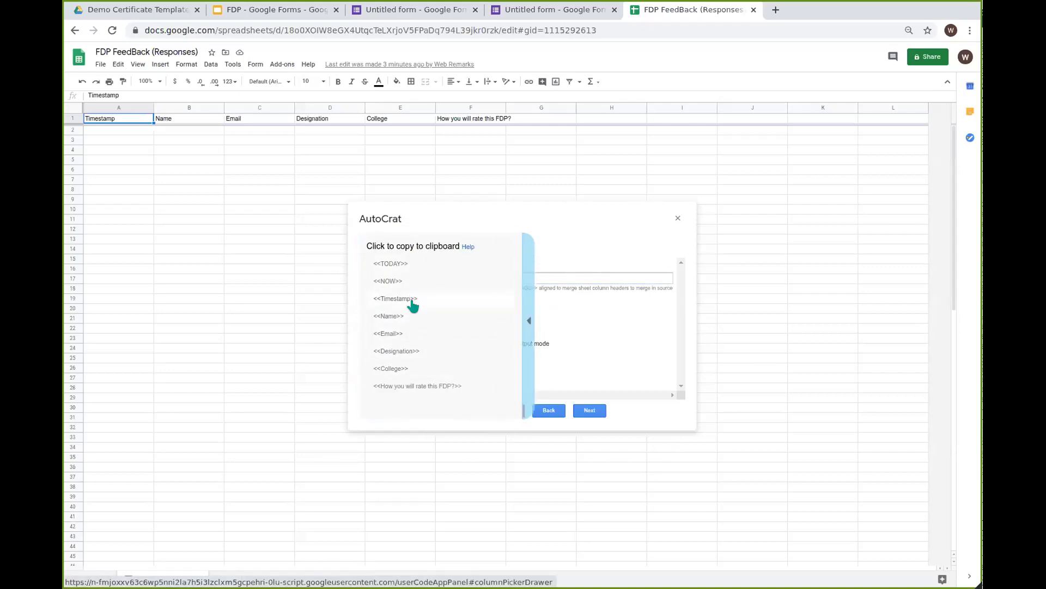
pyautogui.click(416, 325)
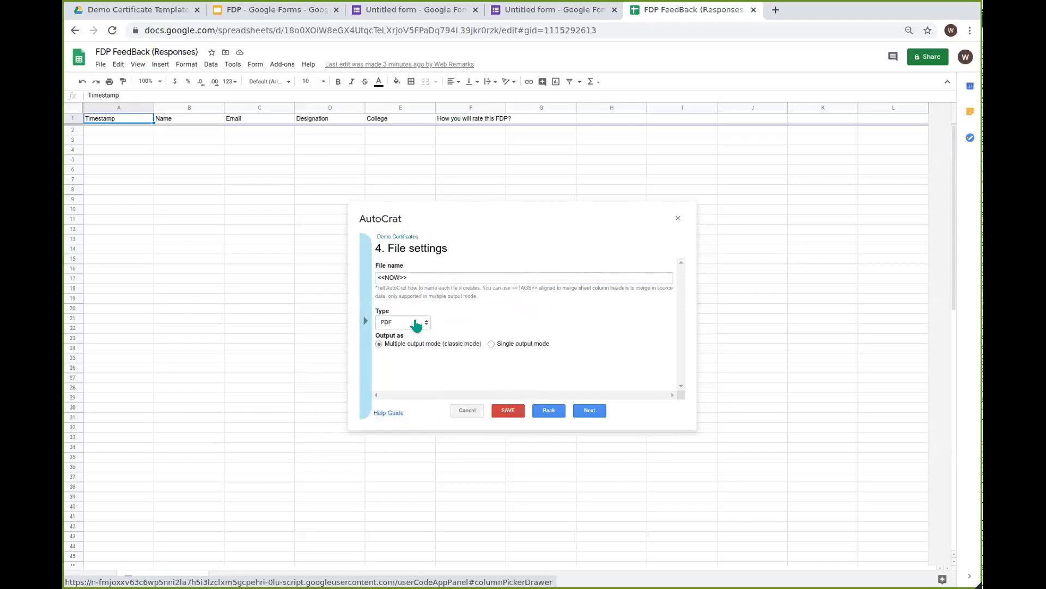
pyautogui.click(440, 277)
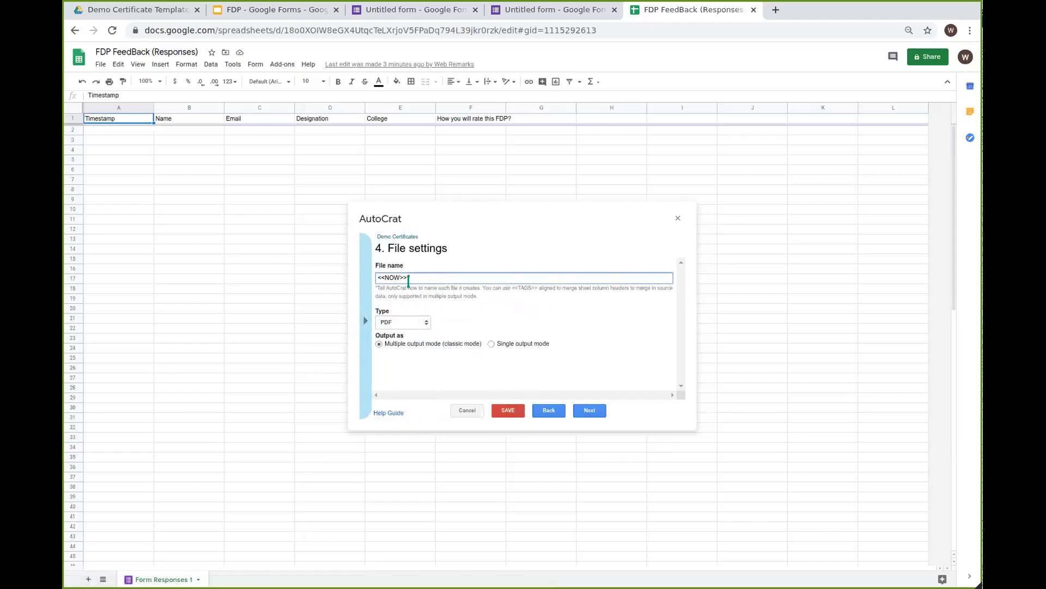
pyautogui.write('<<Name>>')
pyautogui.click(364, 336)
pyautogui.click(461, 368)
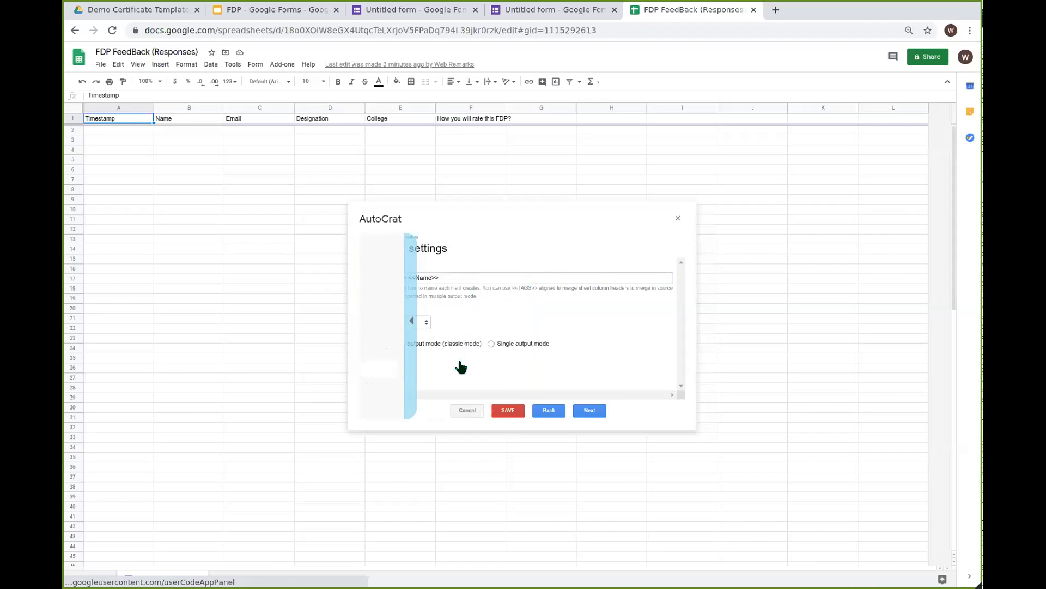
pyautogui.click(491, 276)
pyautogui.write('<<College>>')
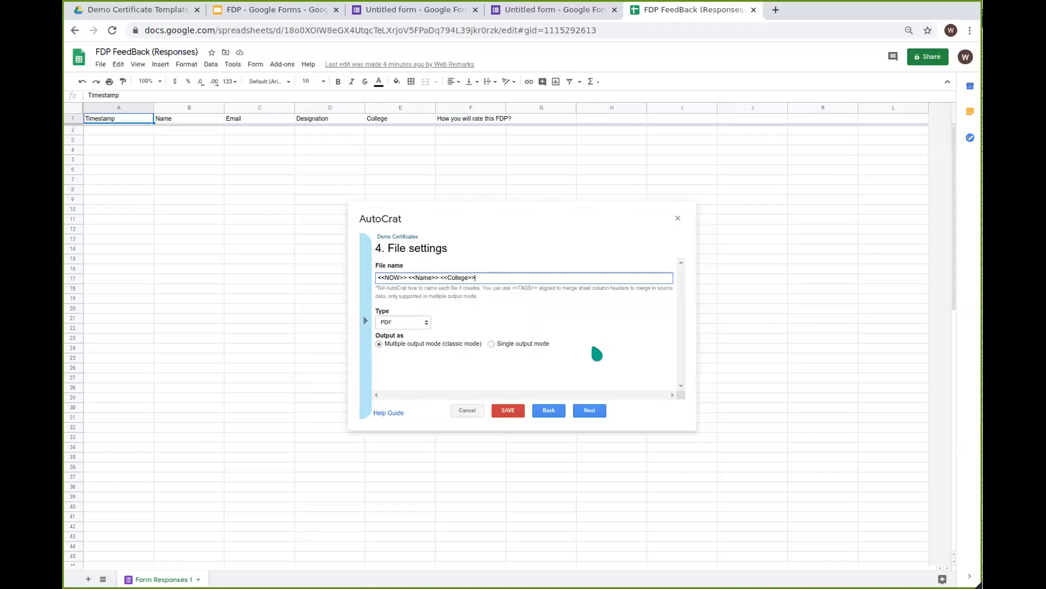
# Step: Choose the TempForm Drive folder as the destination and continue to dynamic folder references
pyautogui.click(593, 415)
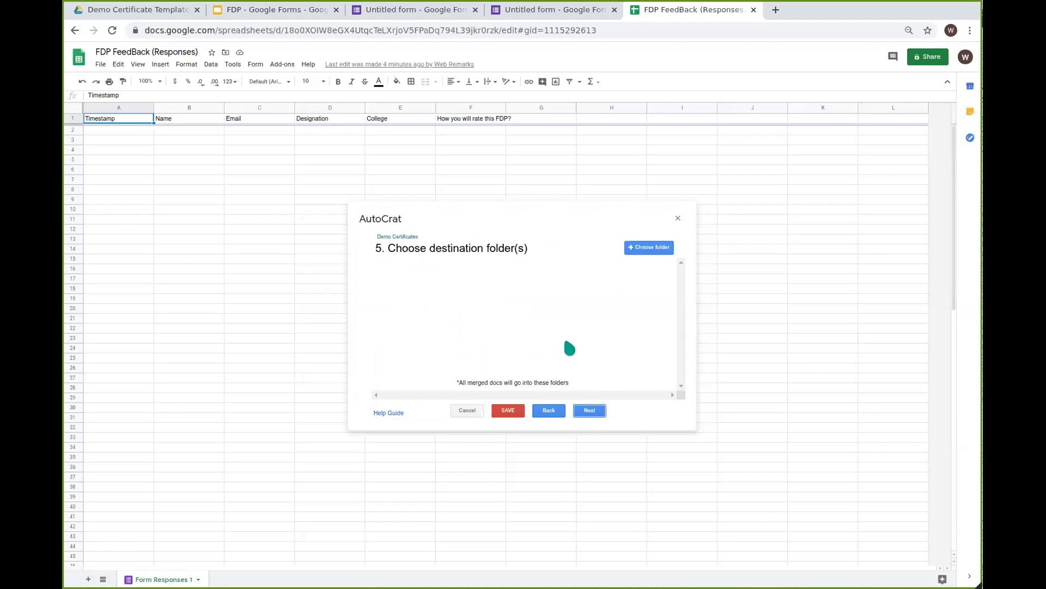
pyautogui.click(651, 247)
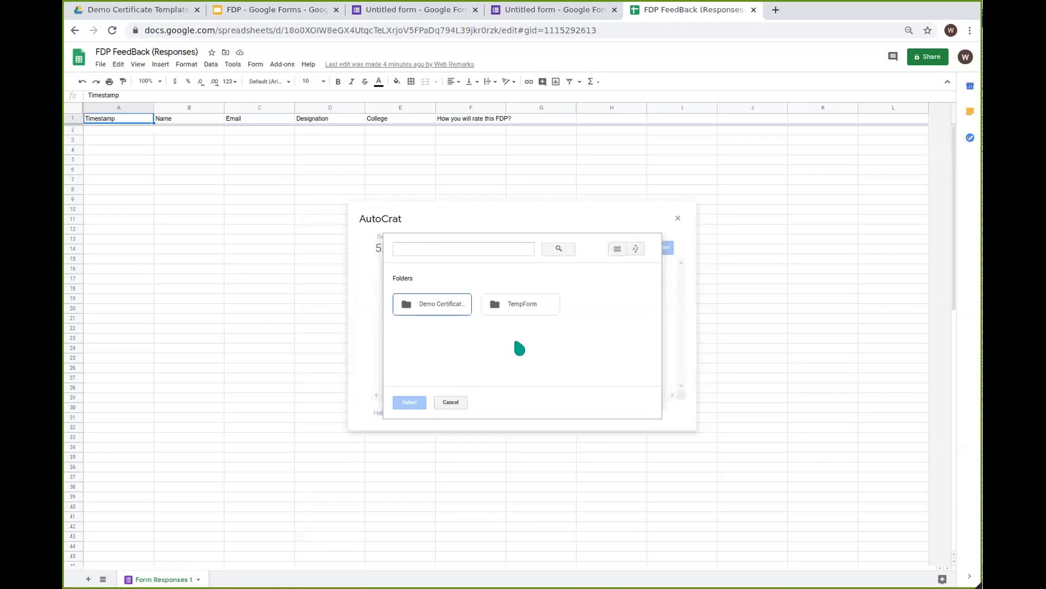
pyautogui.click(529, 315)
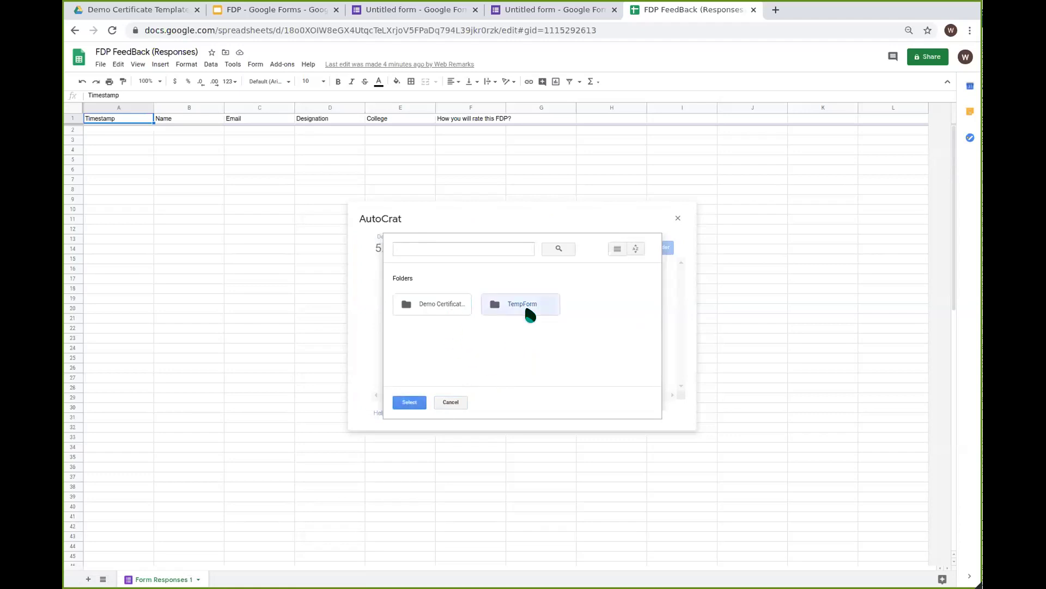
pyautogui.click(406, 404)
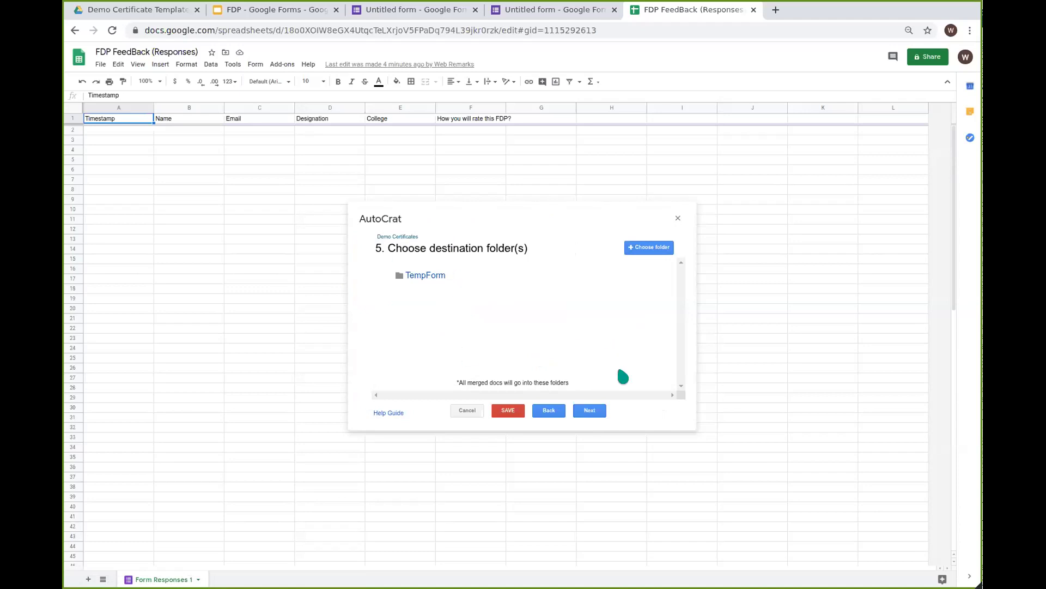
pyautogui.click(598, 412)
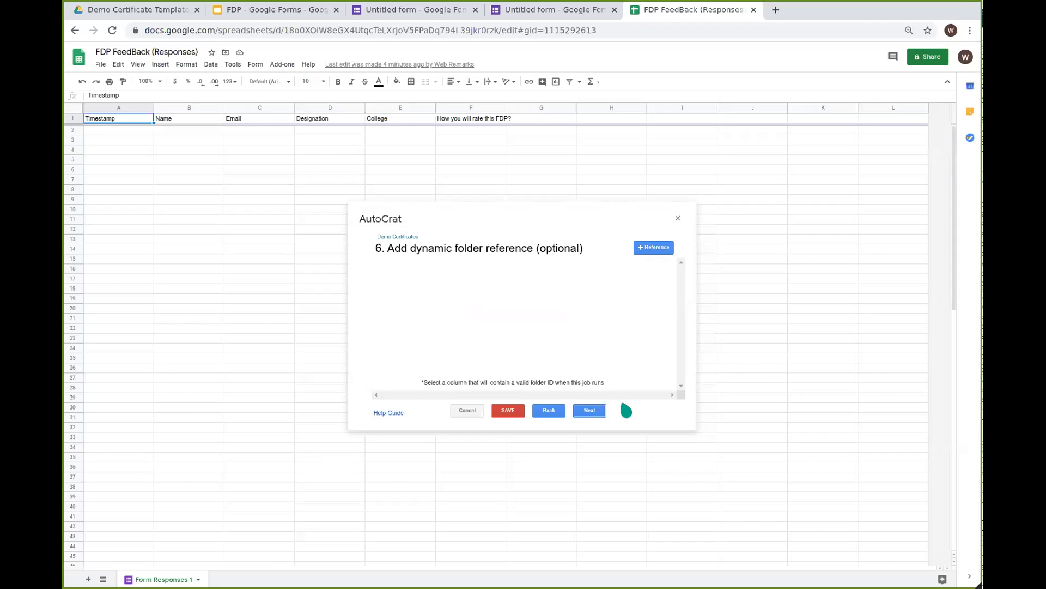
# Step: Skip the dynamic folder reference and merge condition steps, and set Share doc to Yes as PDF
pyautogui.click(600, 412)
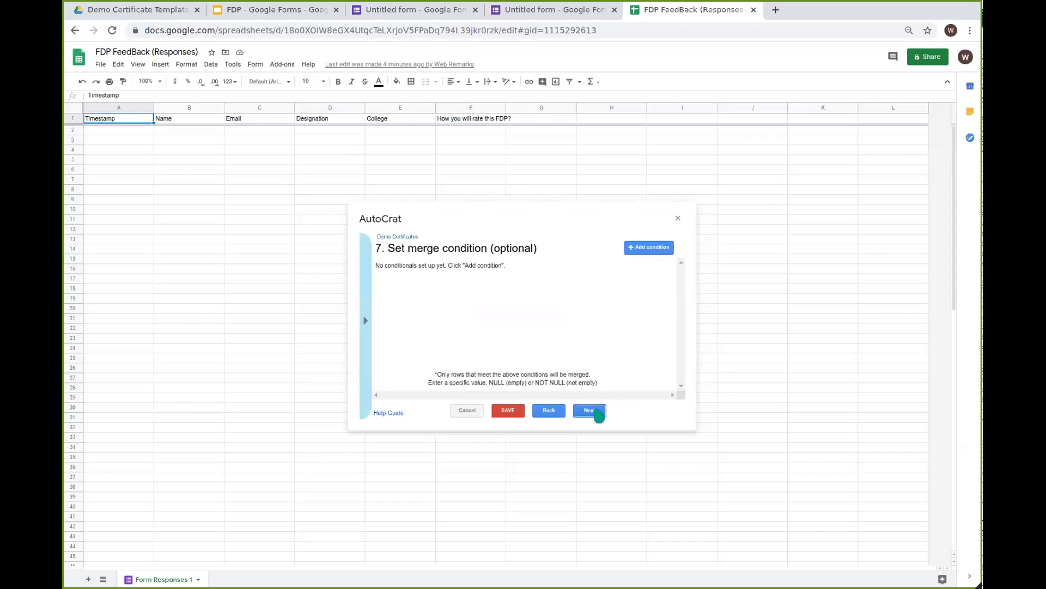
pyautogui.click(599, 412)
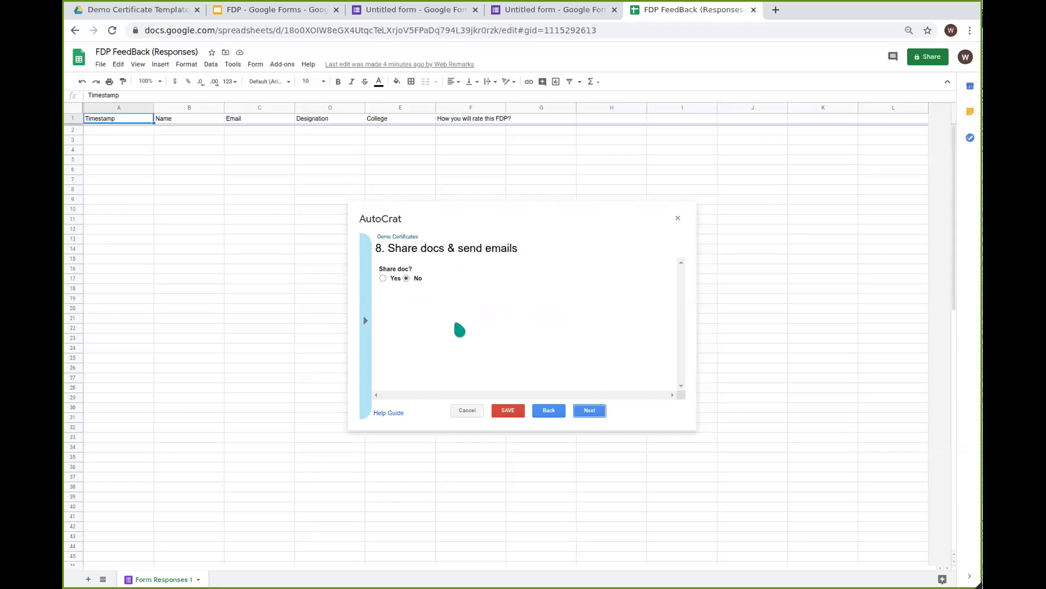
pyautogui.click(395, 279)
pyautogui.moveTo(682, 286); pyautogui.dragTo(685, 285)
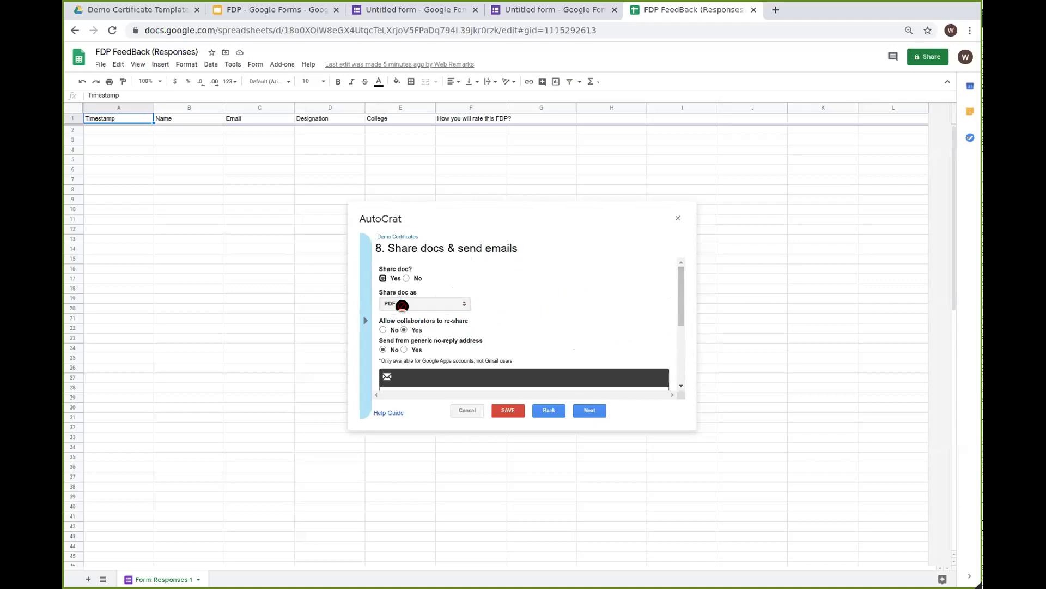
pyautogui.moveTo(681, 299); pyautogui.dragTo(682, 349)
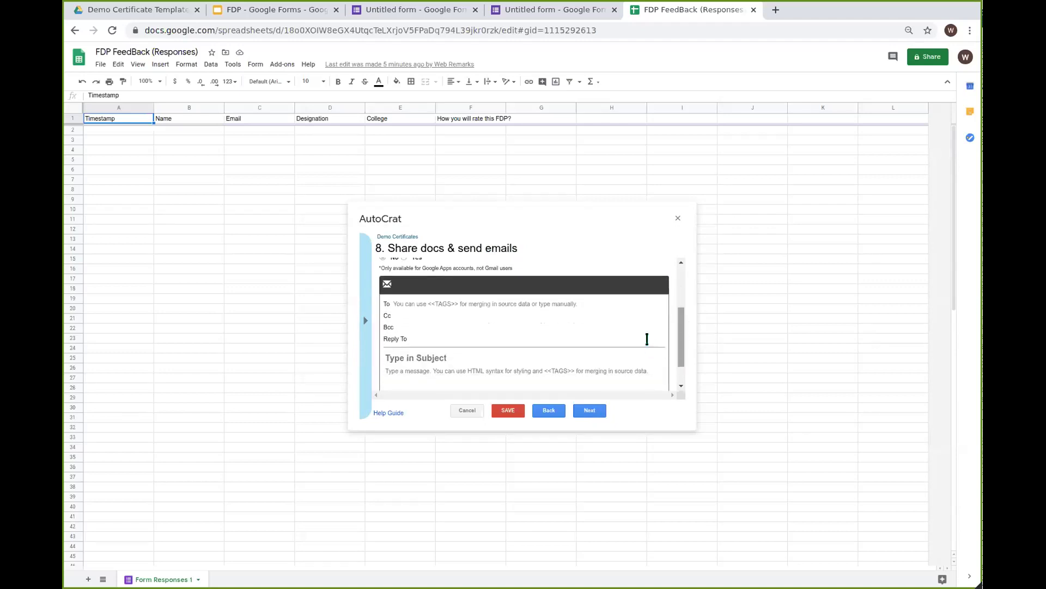
# Step: Set the email recipient field to the <<Email>> merge tag
pyautogui.click(458, 303)
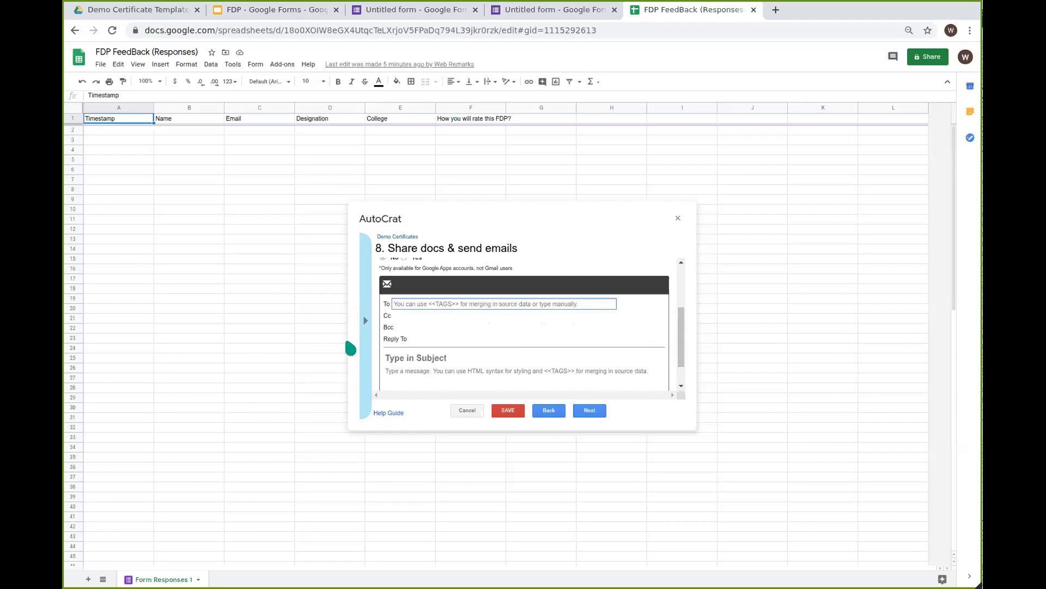
pyautogui.click(364, 321)
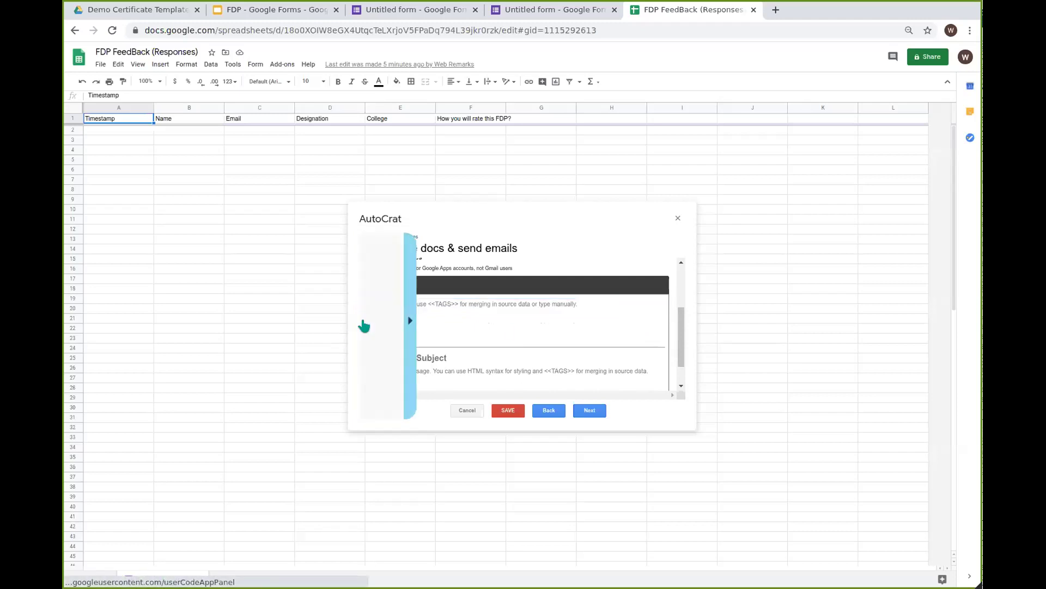
pyautogui.click(392, 332)
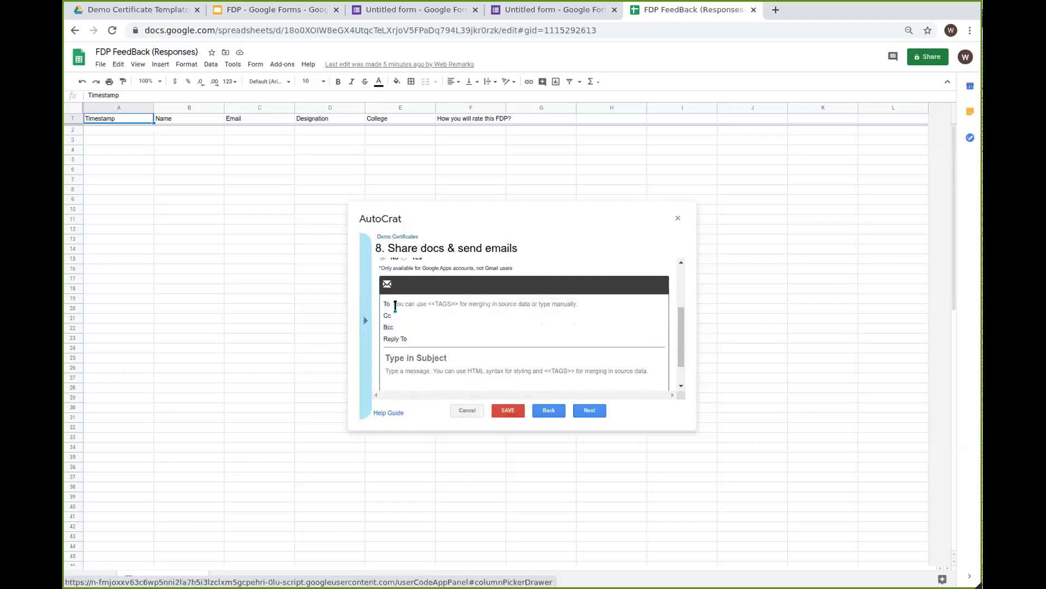
pyautogui.click(406, 303)
pyautogui.write('<<Email>>')
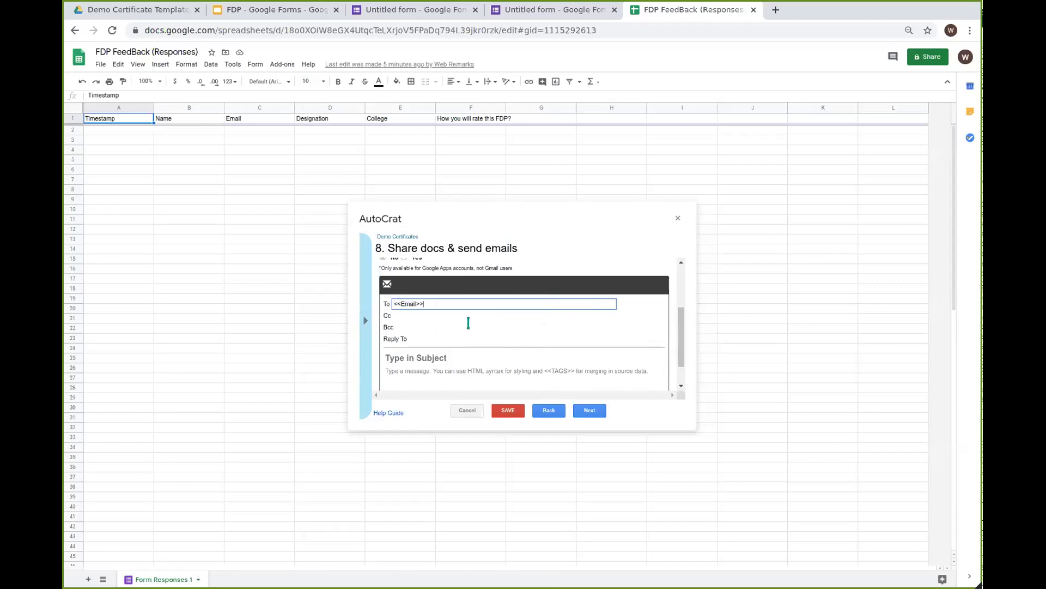
# Step: Write the email subject and a short thank-you message body, then go on to job triggers
pyautogui.click(435, 357)
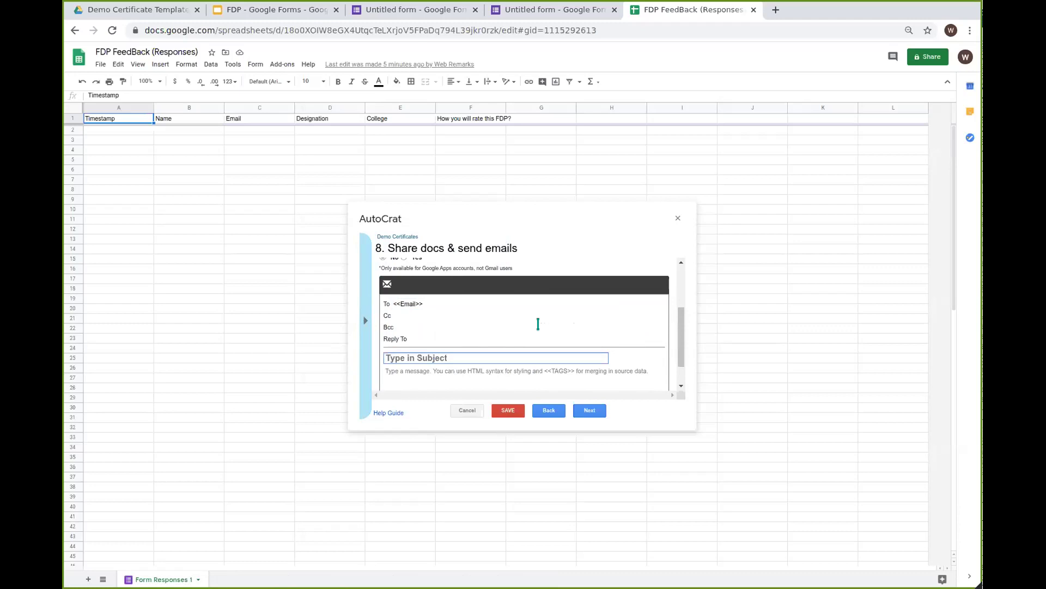
pyautogui.write('Pl')
pyautogui.press('BackSpace')
pyautogui.press('BackSpace')
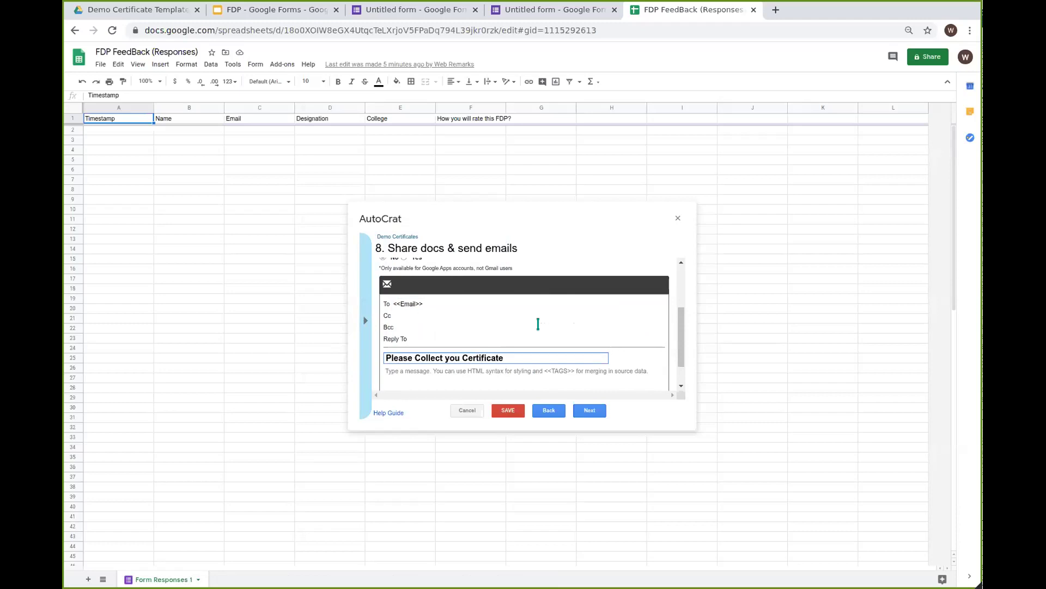
pyautogui.scroll(-1, 610, 333)
pyautogui.click(611, 339)
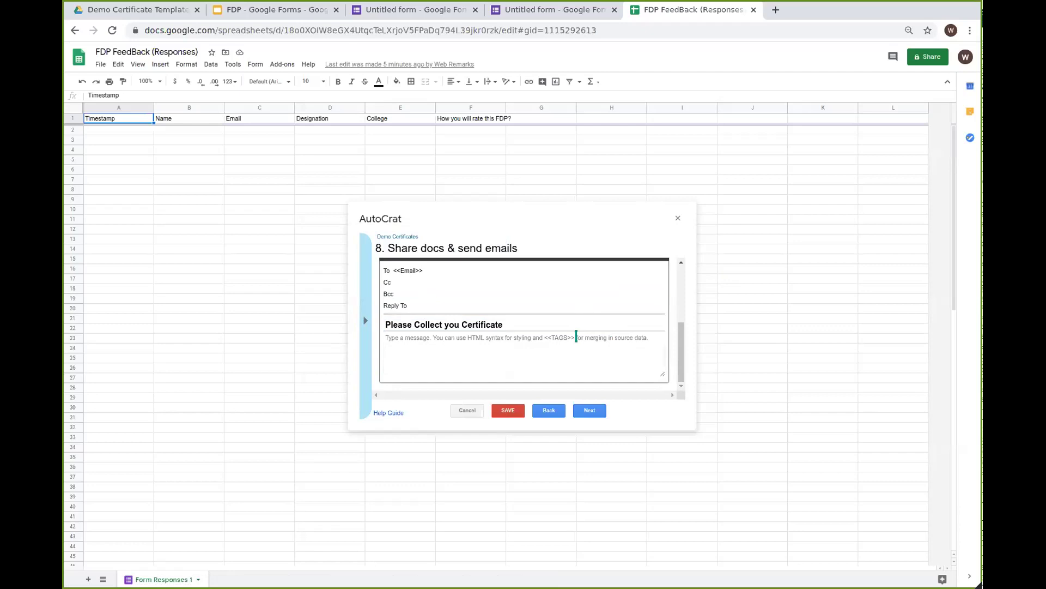
pyautogui.write('Thank for This')
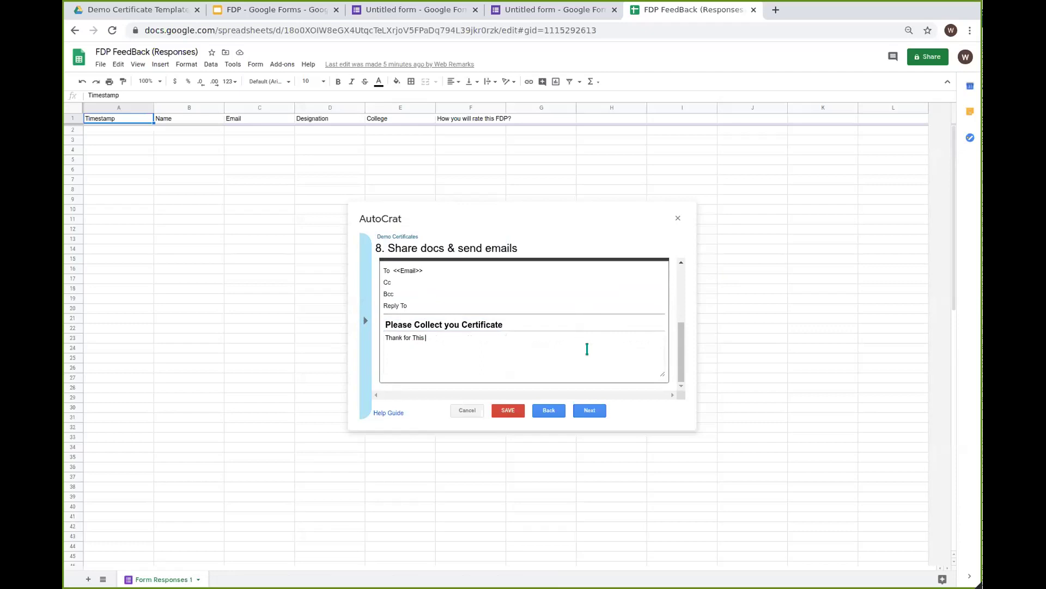
pyautogui.scroll(5, 635, 362)
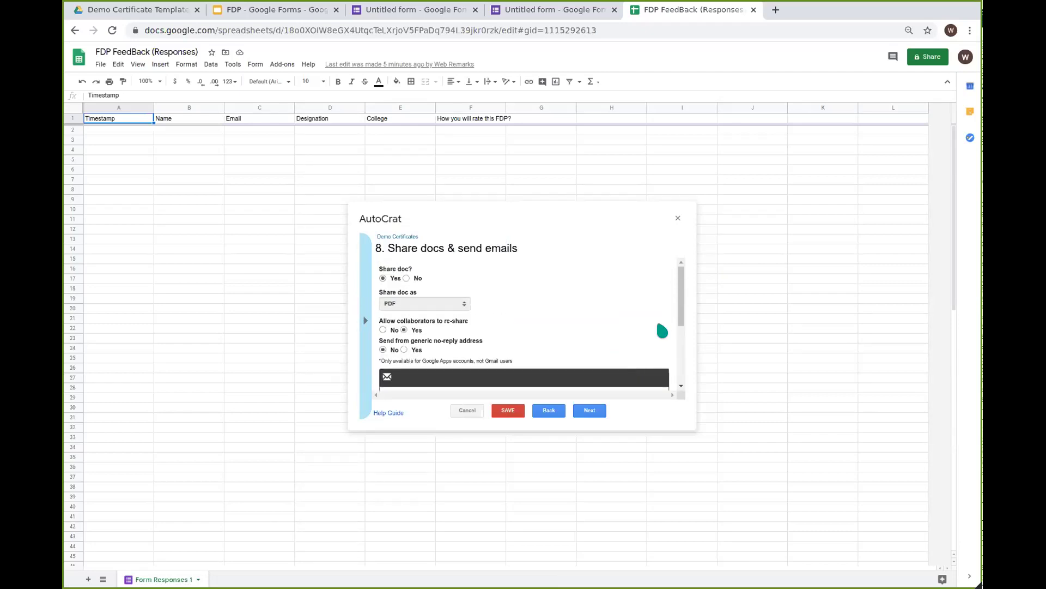
pyautogui.click(592, 415)
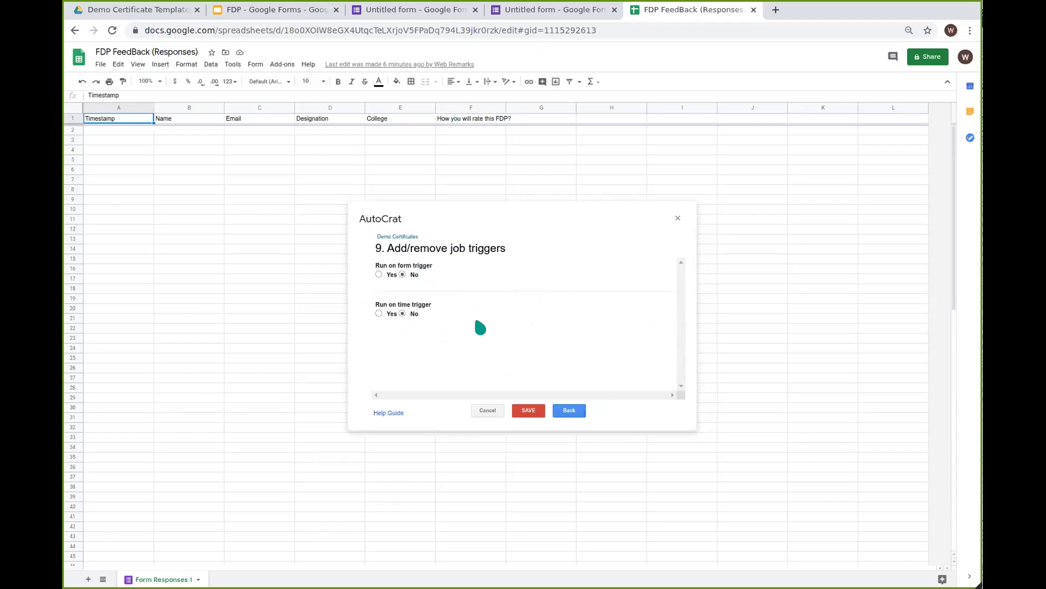
# Step: Turn on Run on form trigger, confirm enabling triggers, save the Demo Certificates job and close AutoCrat
pyautogui.click(380, 275)
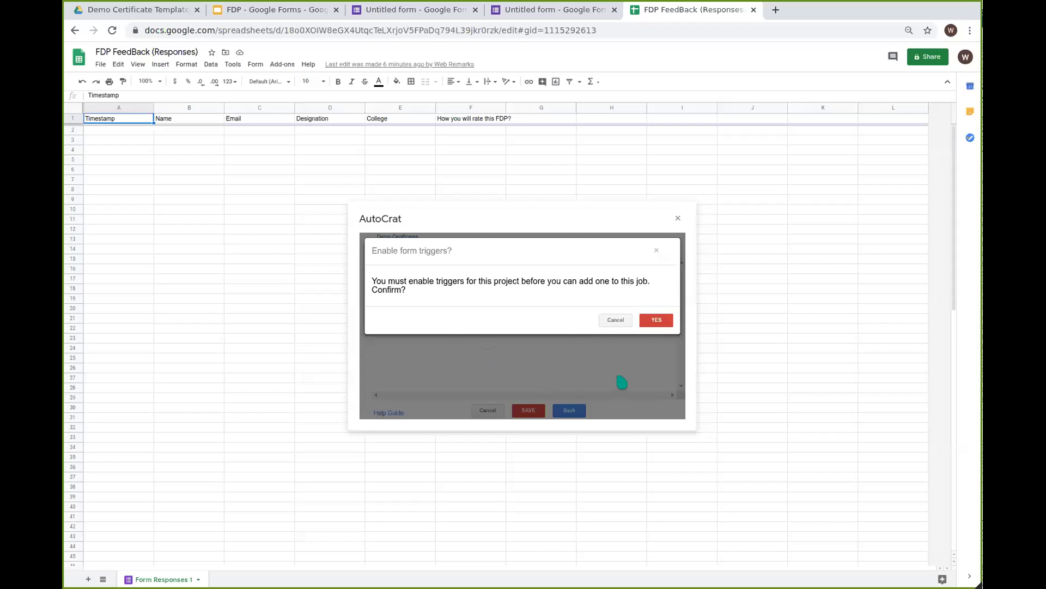
pyautogui.click(656, 323)
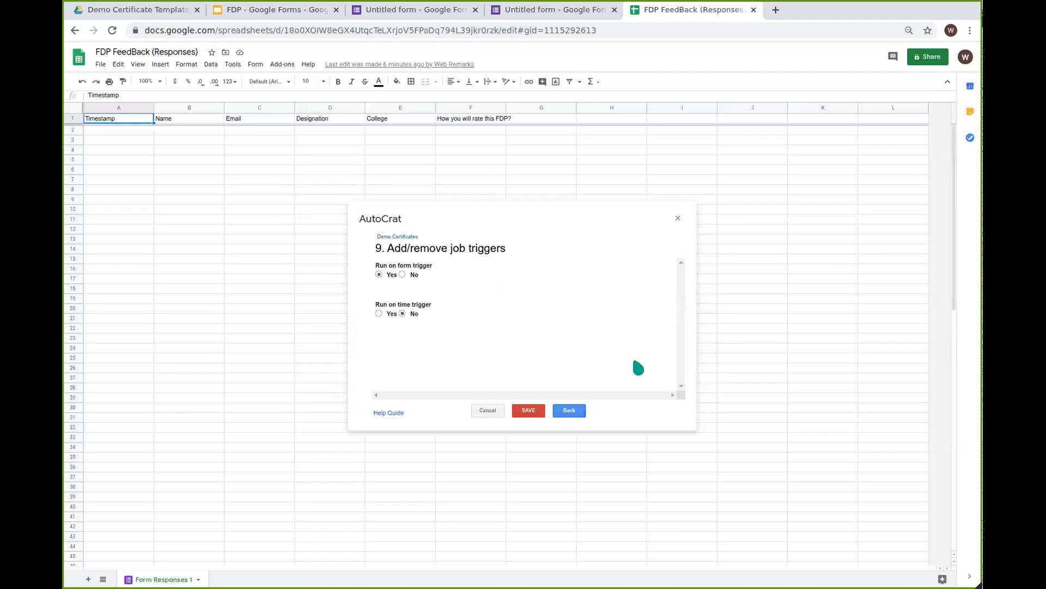
pyautogui.click(539, 412)
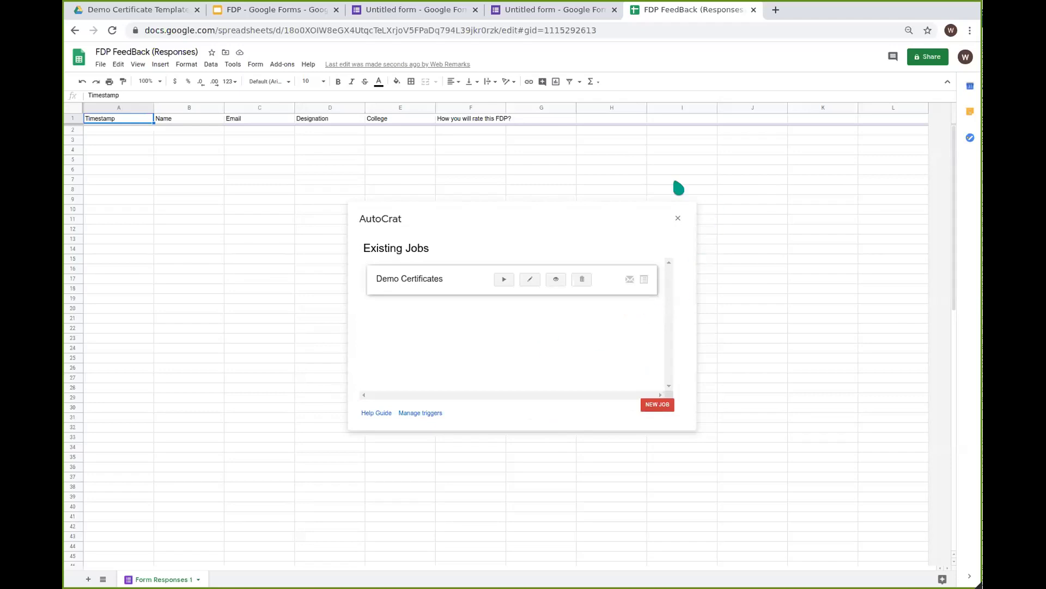
pyautogui.click(678, 218)
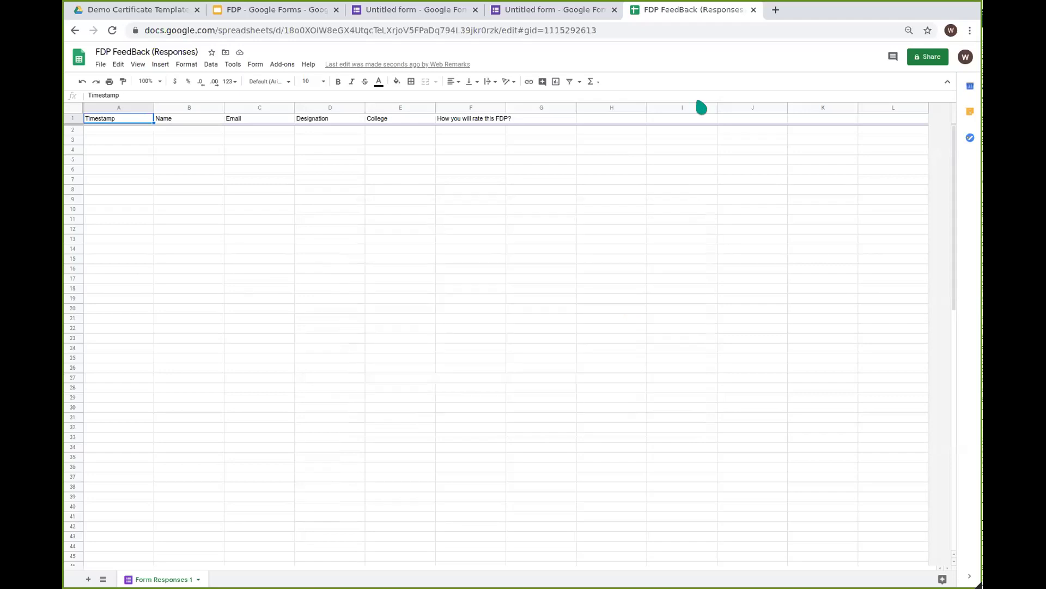
# Step: Go to the FDP FeedBack Form and open its live preview
pyautogui.click(563, 15)
pyautogui.click(444, 12)
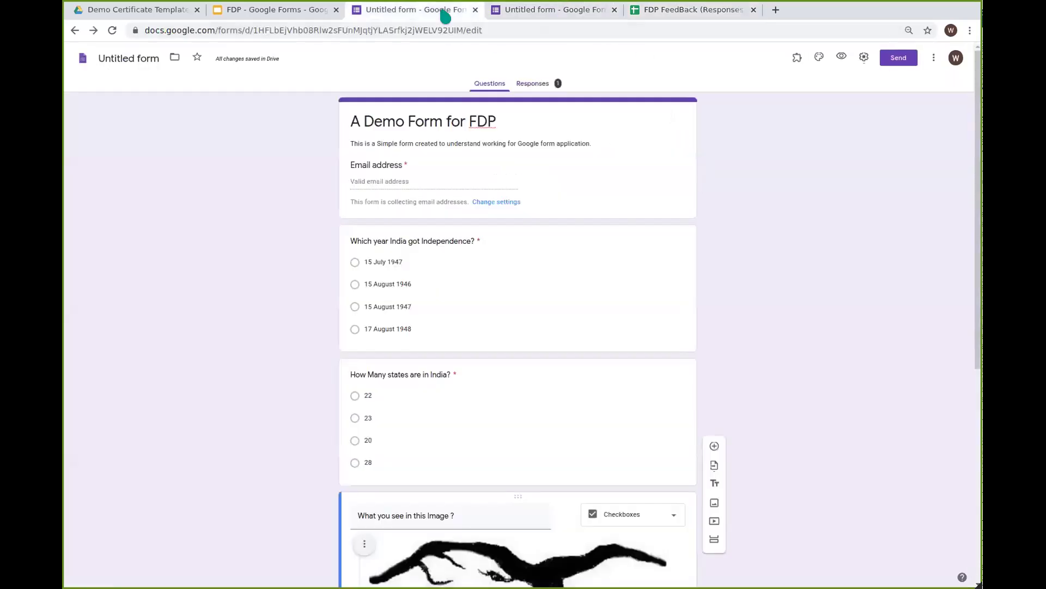
pyautogui.click(561, 12)
pyautogui.click(499, 83)
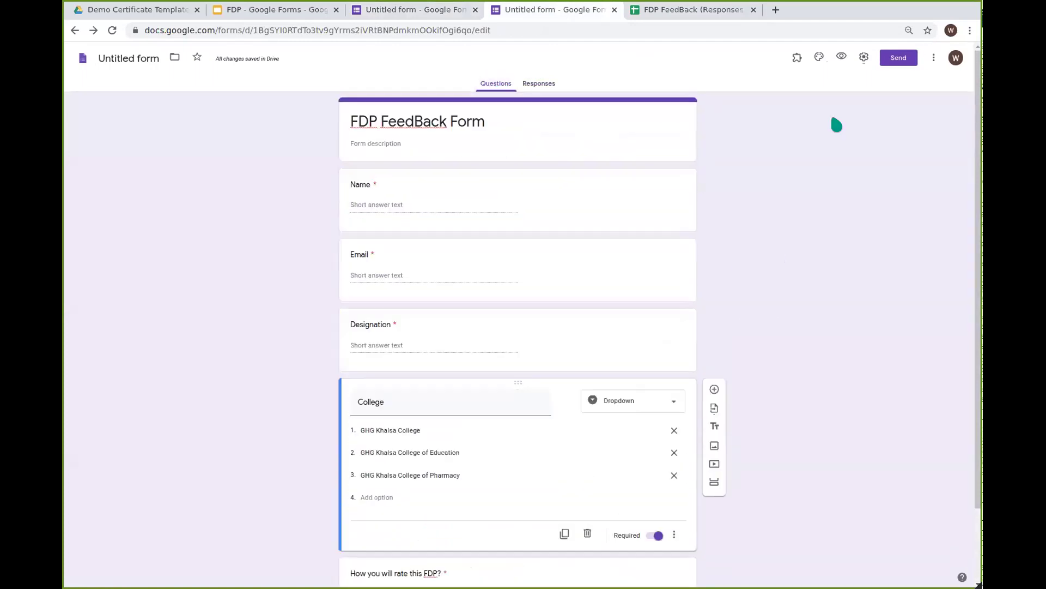
pyautogui.click(841, 60)
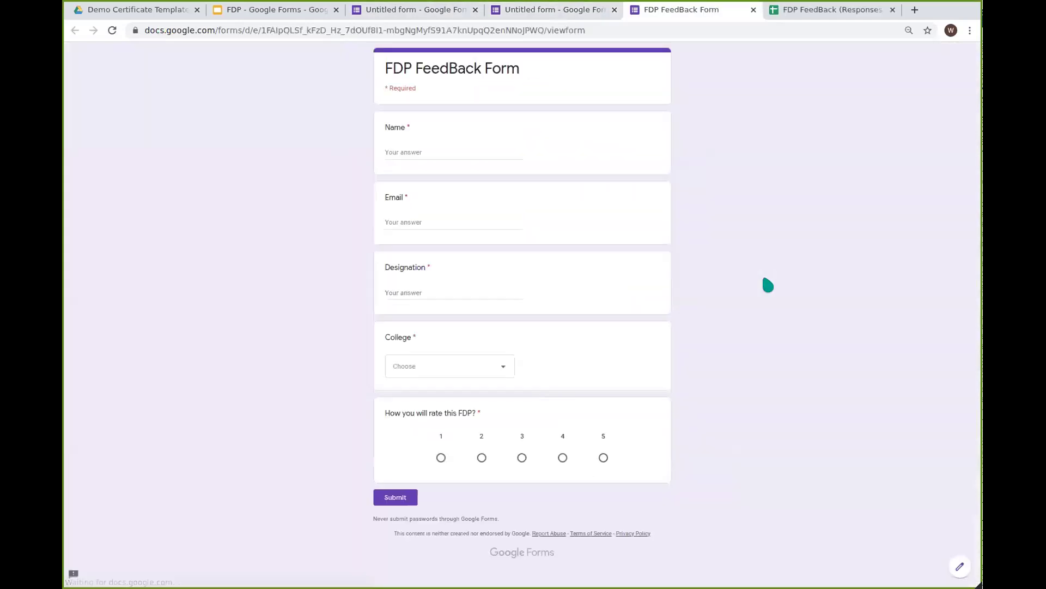
# Step: Enter the respondent's name, their e-mail address and the Assistant Professor designation
pyautogui.click(439, 147)
pyautogui.write('u')
pyautogui.press('Tab')
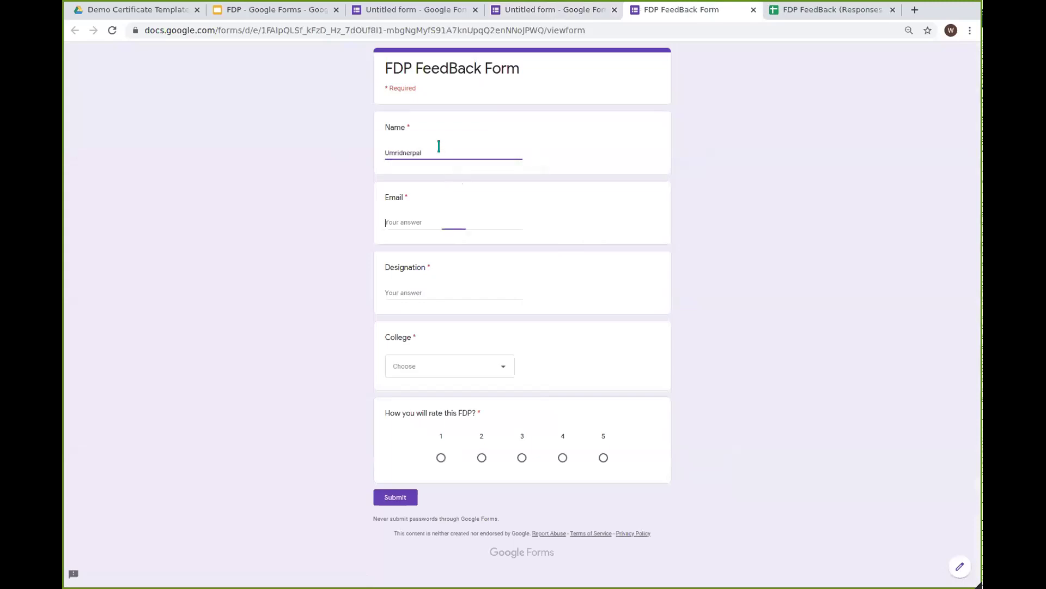
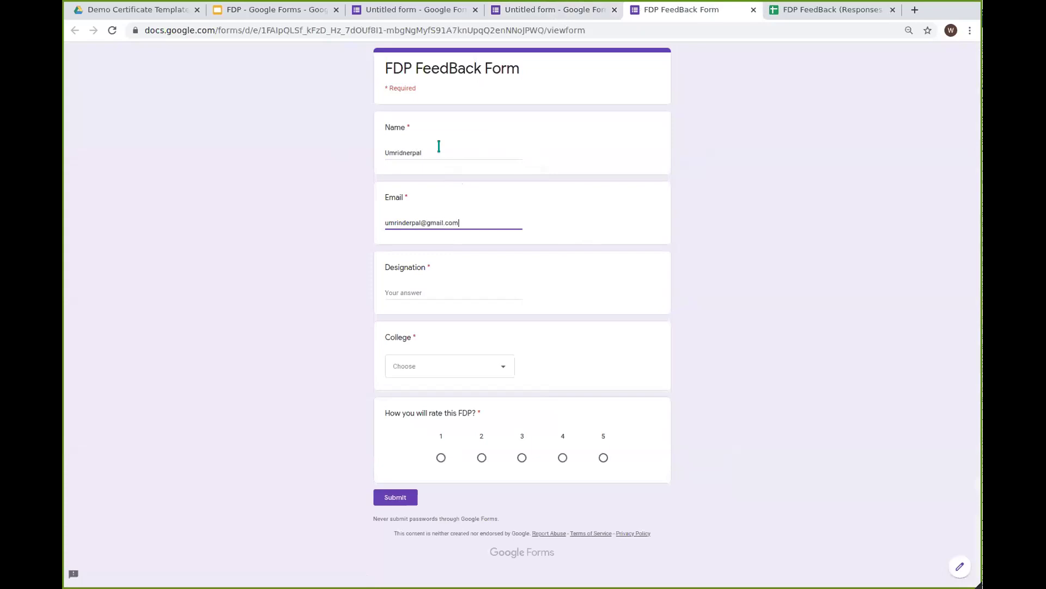
pyautogui.press('Tab')
pyautogui.write('A')
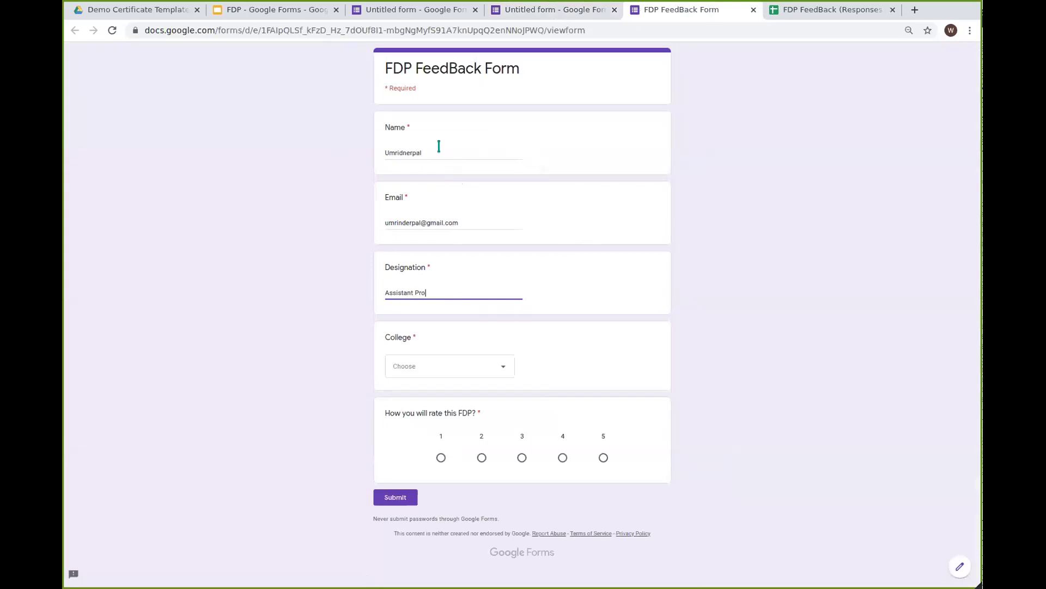
pyautogui.write('r')
# Step: Choose GHG Khalsa College, rate the FDP 5, and submit the response
pyautogui.press('Tab')
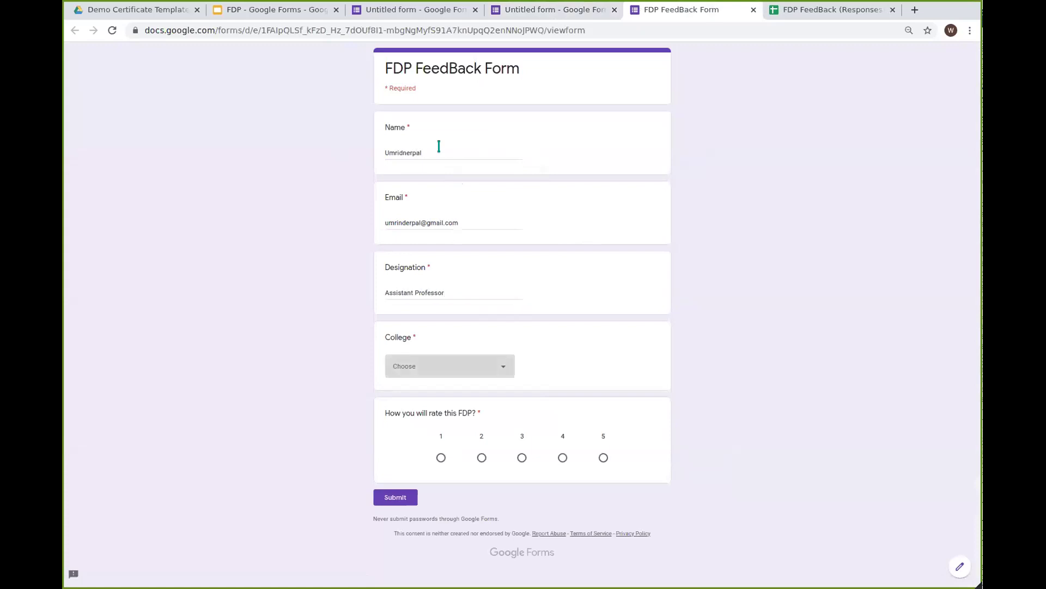
pyautogui.press('Return')
pyautogui.press('Down')
pyautogui.press('Return')
pyautogui.click(604, 458)
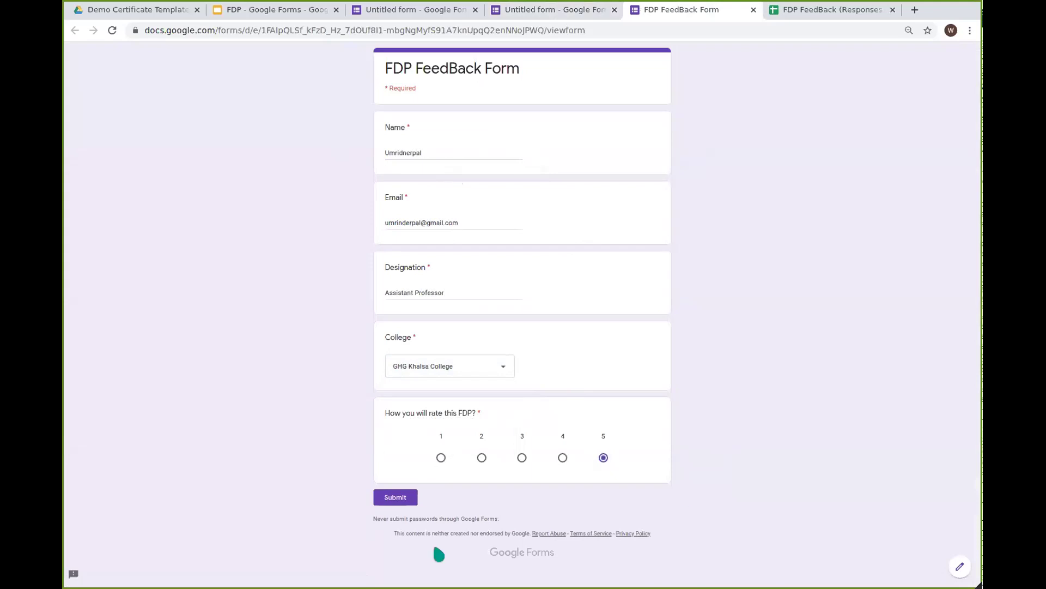
pyautogui.click(406, 503)
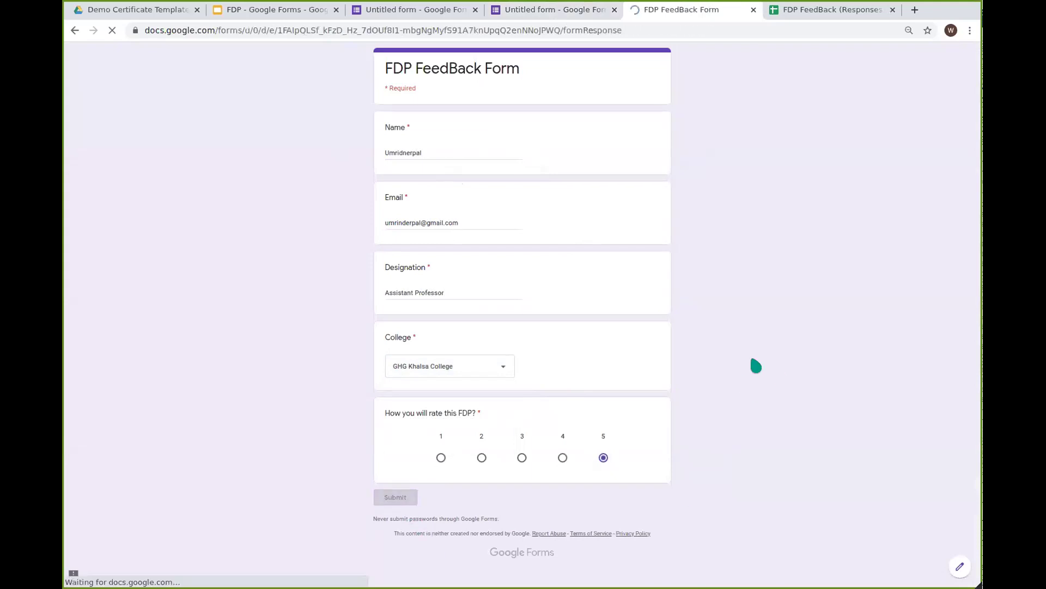
# Step: Check the new response row and open the merged certificate PDF linked in cell H2
pyautogui.click(847, 18)
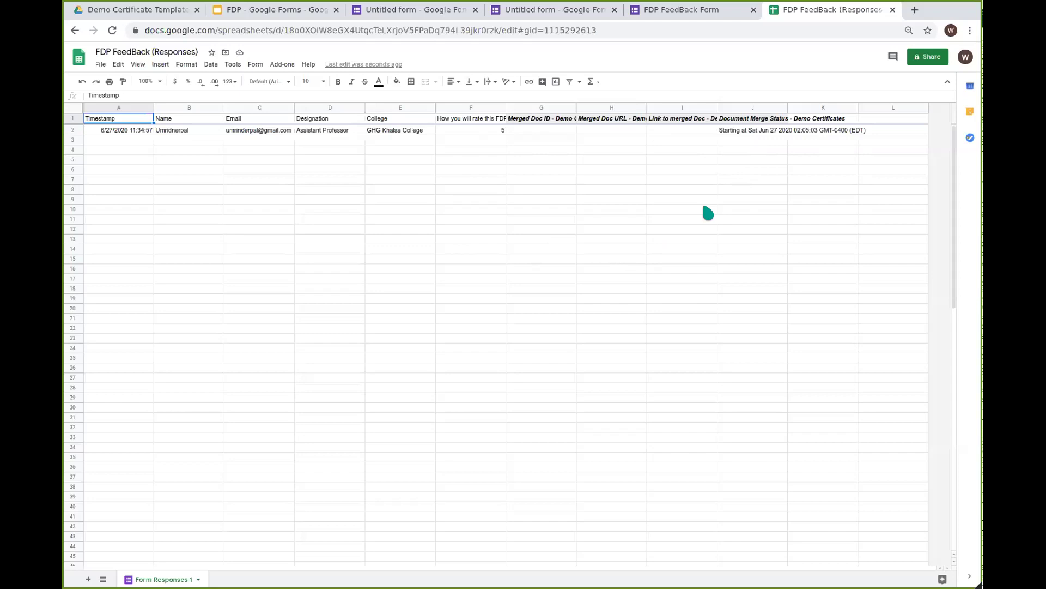
pyautogui.moveTo(620, 135)
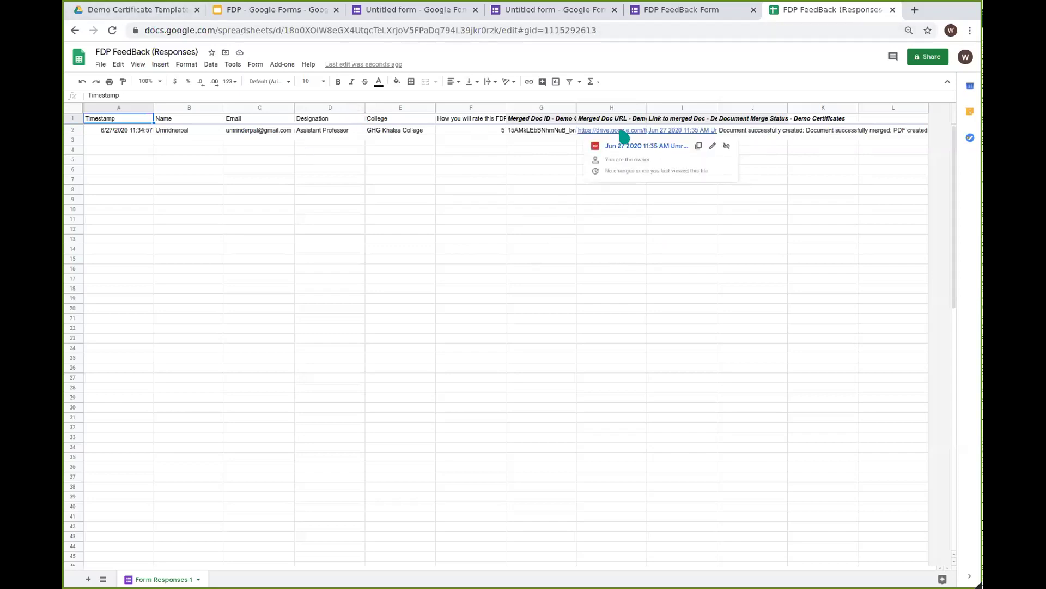
pyautogui.click(624, 135)
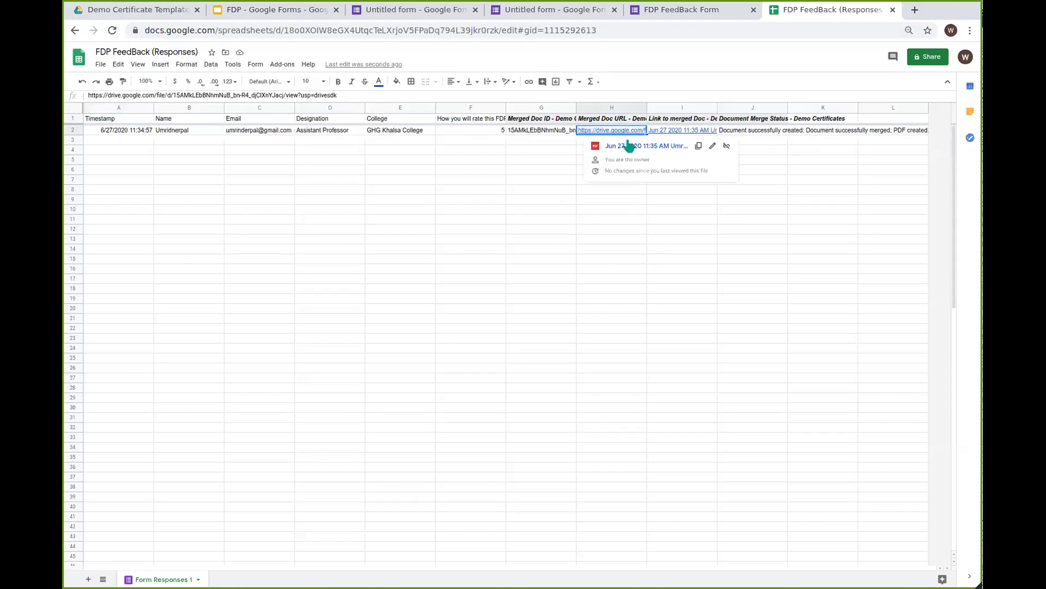
pyautogui.click(628, 144)
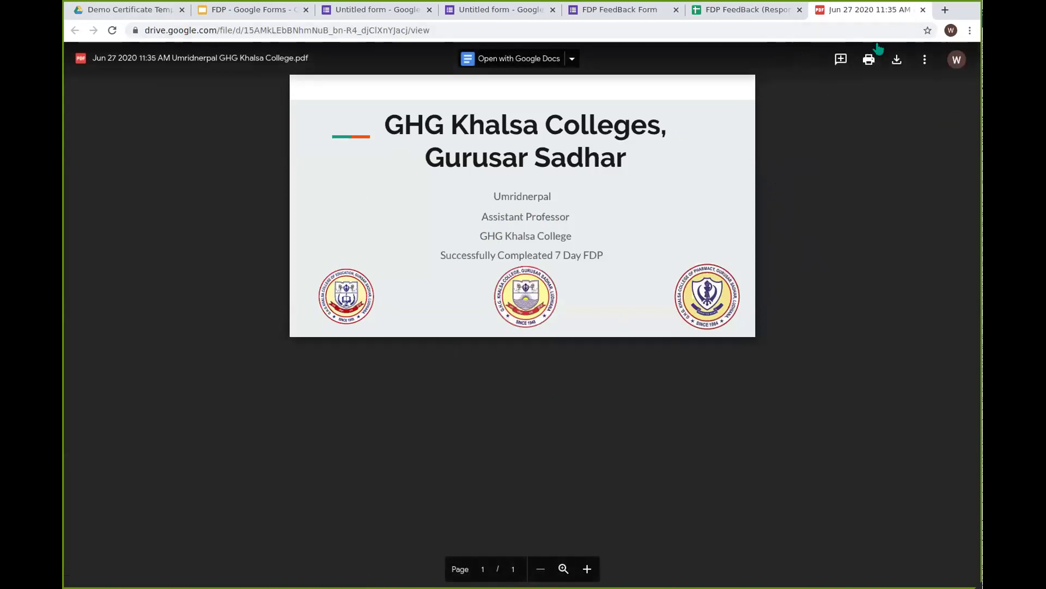
# Step: Close the certificate PDF and return to the FDP - Google Forms slides
pyautogui.click(922, 10)
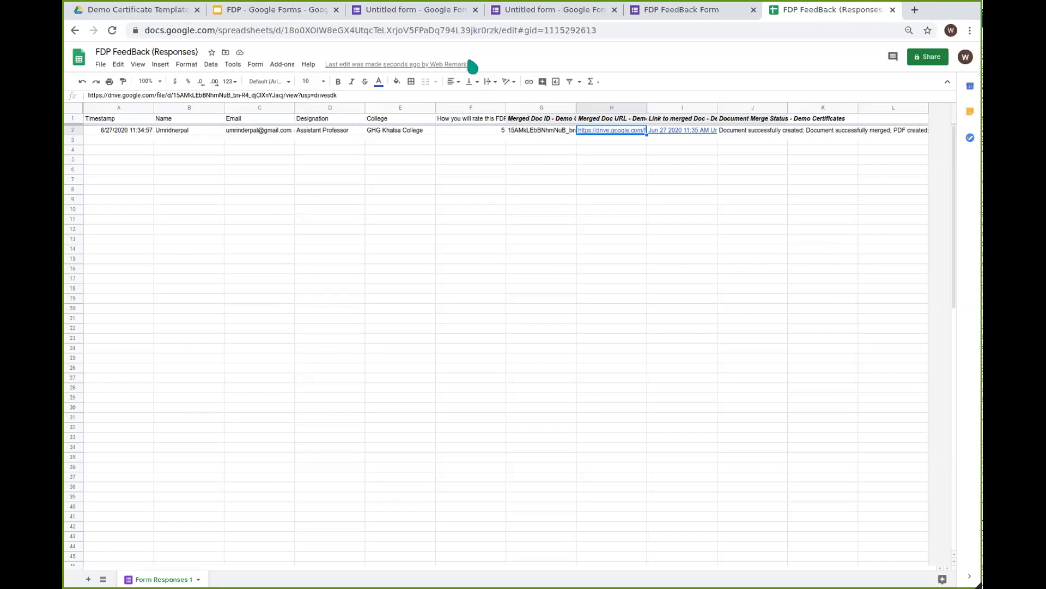
pyautogui.click(293, 16)
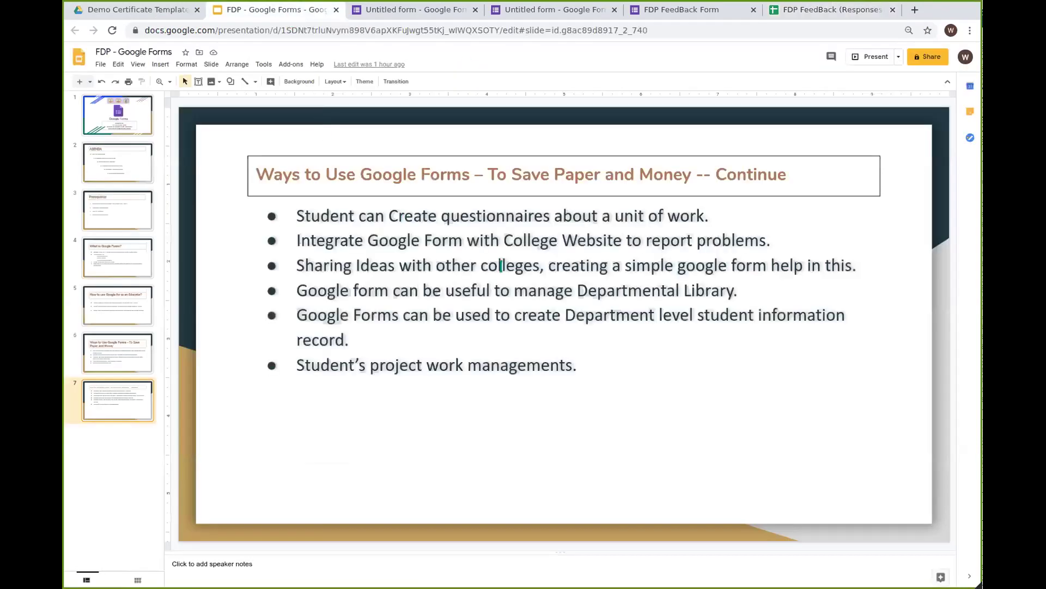
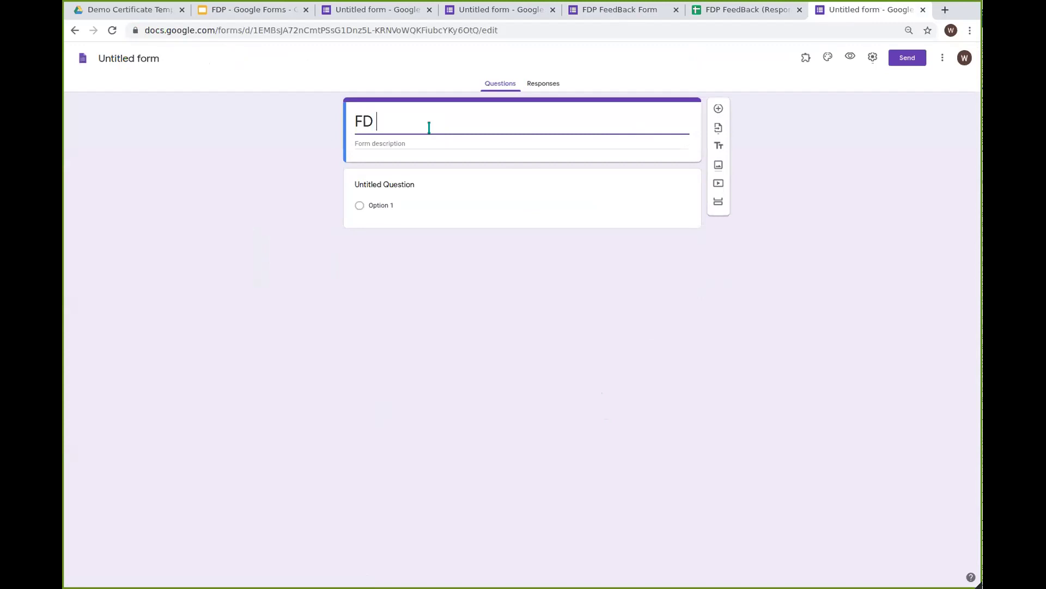
# Step: Finish the title 'FDP From' and rename the saved document to match
pyautogui.write('From')
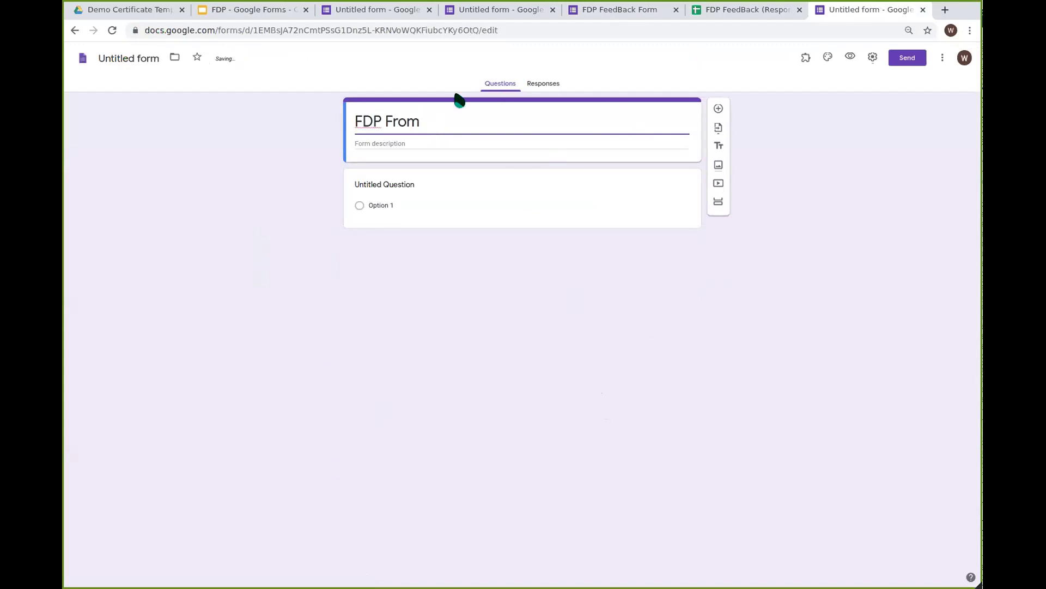
pyautogui.click(131, 61)
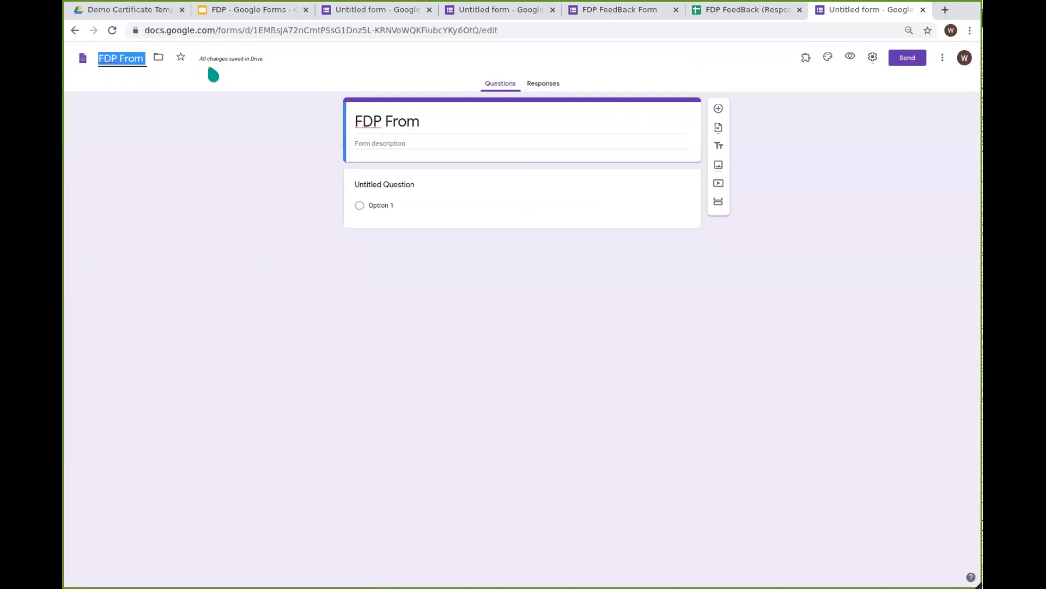
pyautogui.click(349, 331)
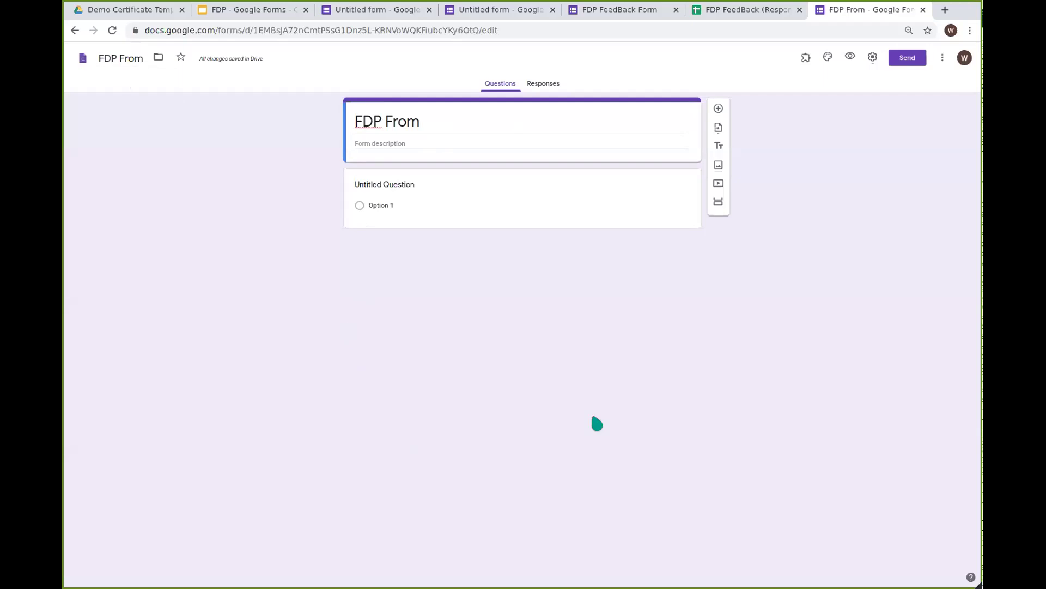
# Step: Leave the form description empty and open the first untitled question for editing
pyautogui.click(401, 142)
pyautogui.click(403, 433)
pyautogui.click(410, 143)
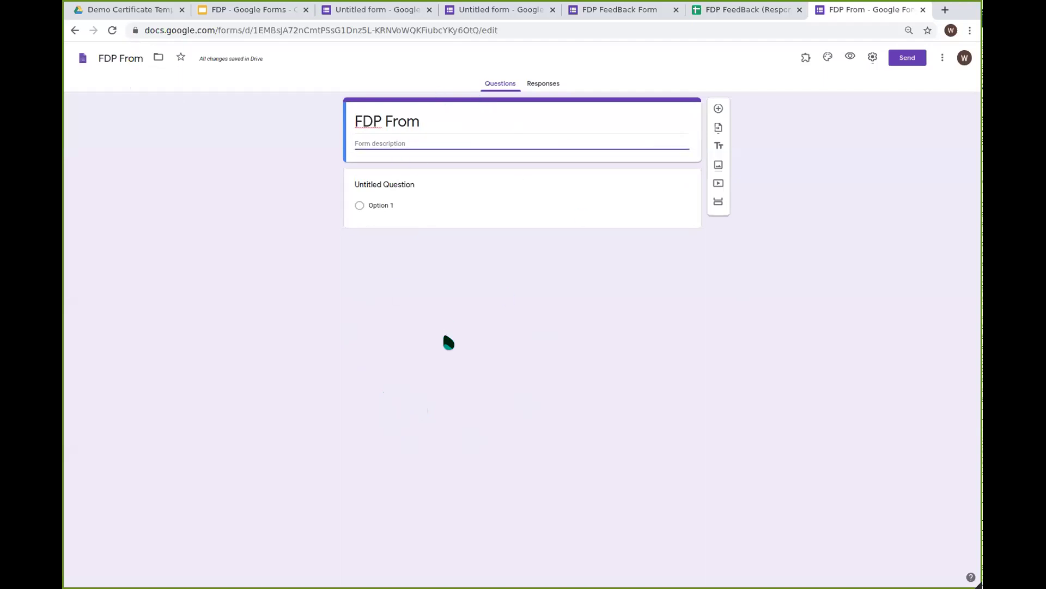
pyautogui.click(391, 184)
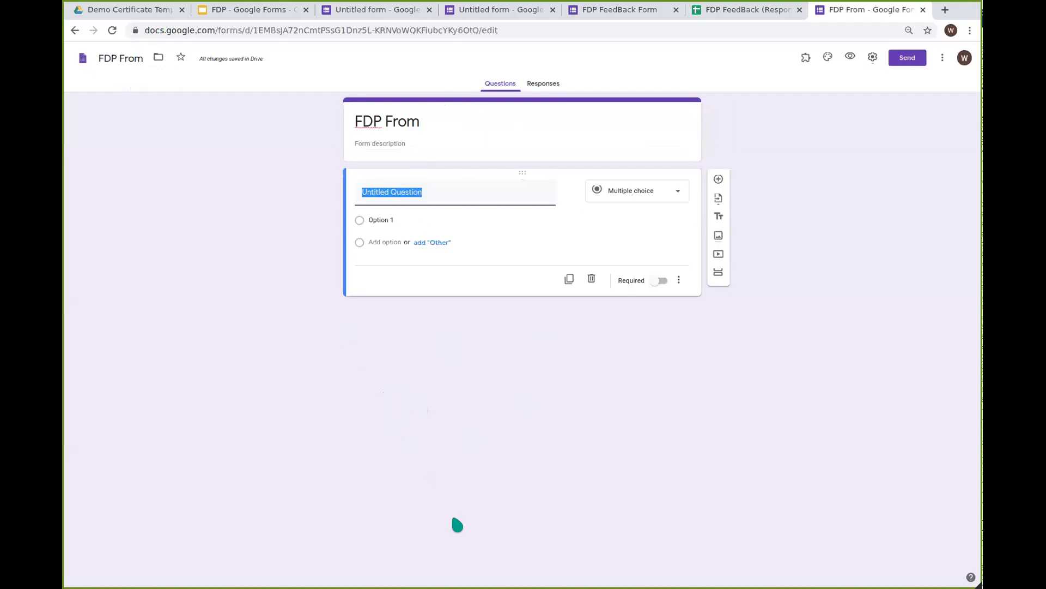
# Step: Keep the first question as multiple choice and bring up the form picker for importing questions
pyautogui.click(685, 191)
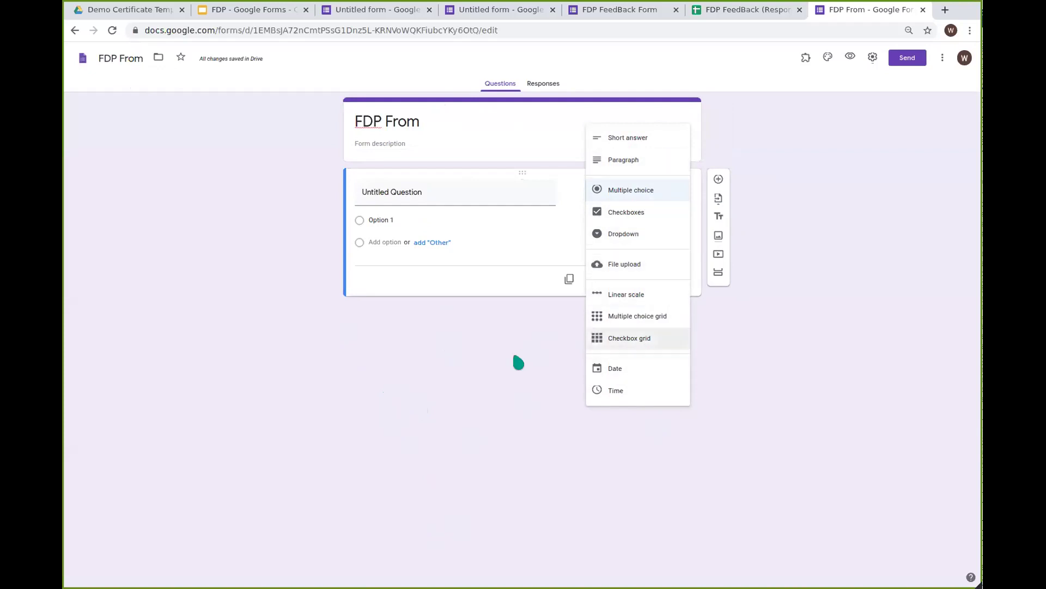
pyautogui.click(774, 169)
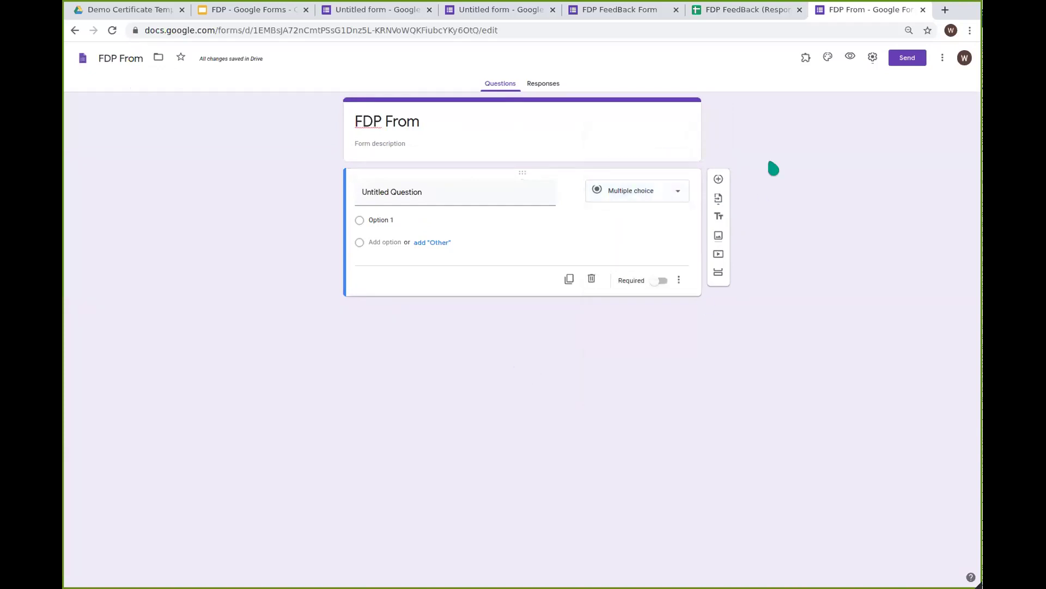
pyautogui.click(719, 199)
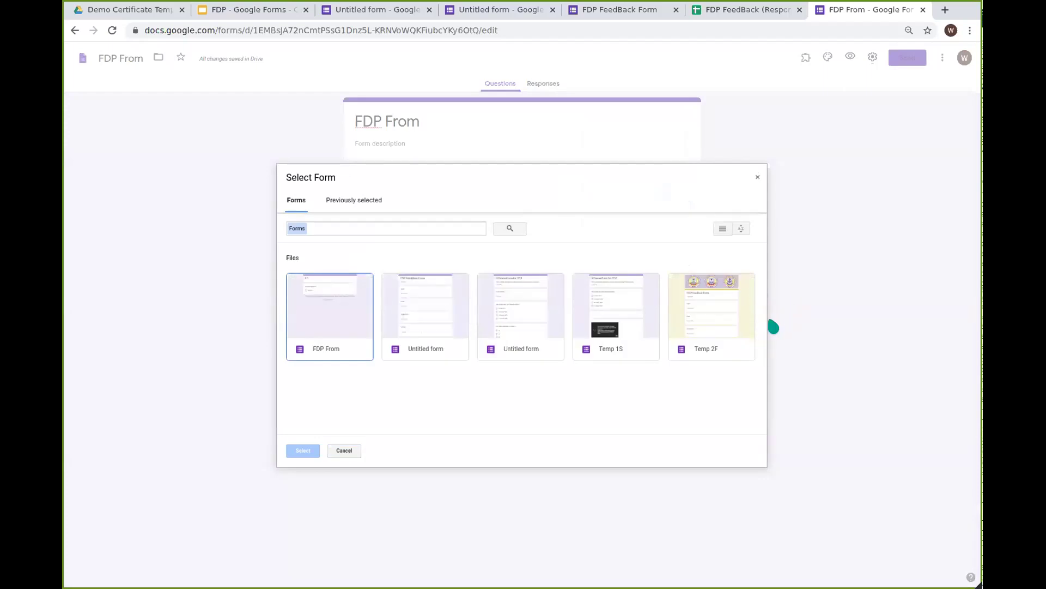
# Step: Import the 1-to-5 rating question 'How you will rate this FDP?' from the other Untitled form
pyautogui.click(428, 327)
pyautogui.doubleClick(446, 328)
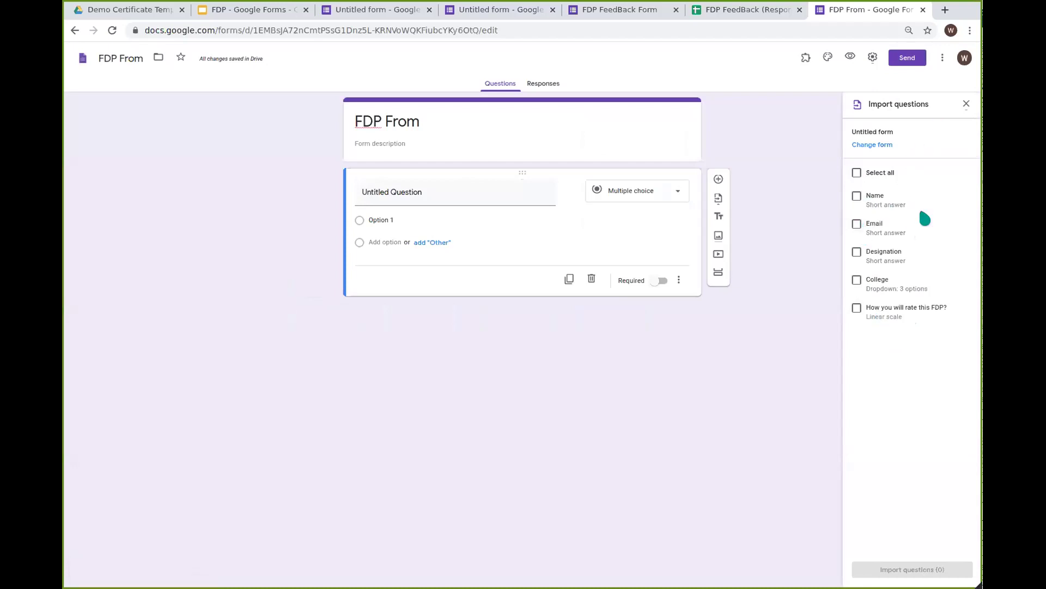
pyautogui.click(856, 309)
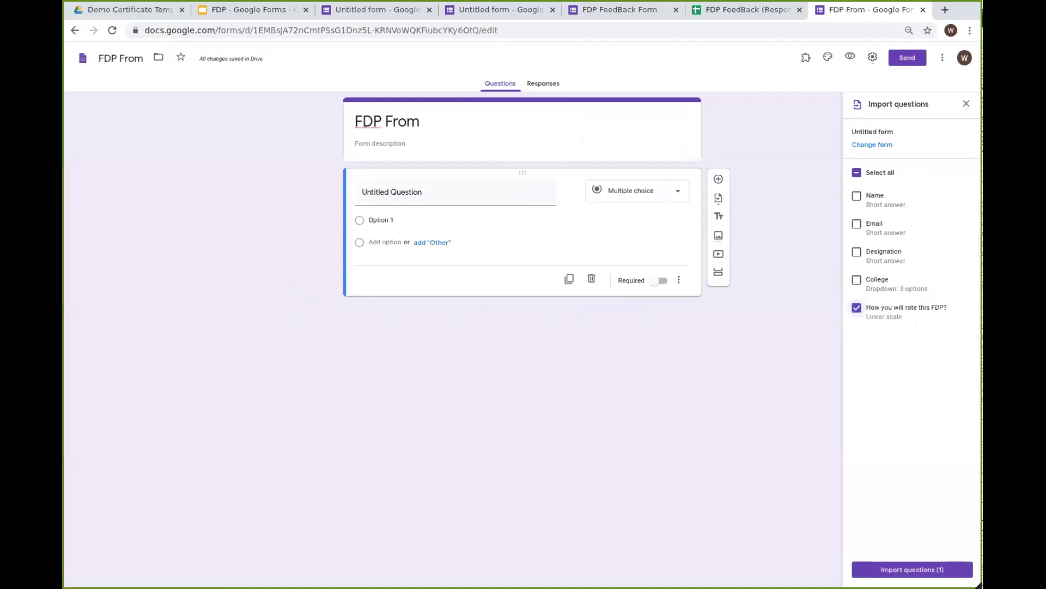
pyautogui.click(867, 569)
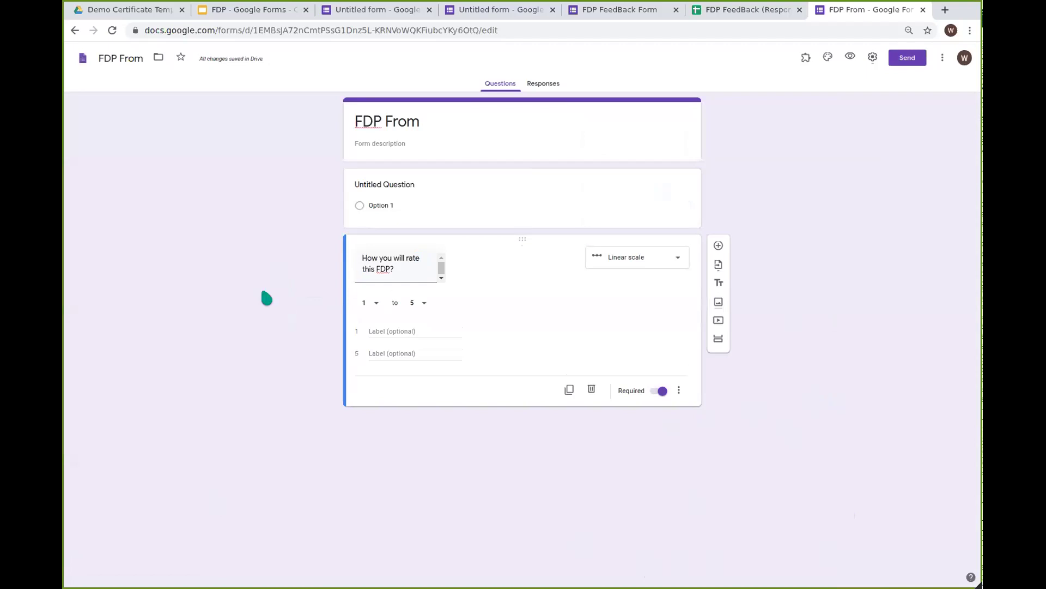
# Step: Insert the black monkey silhouette image below the rating question
pyautogui.click(719, 302)
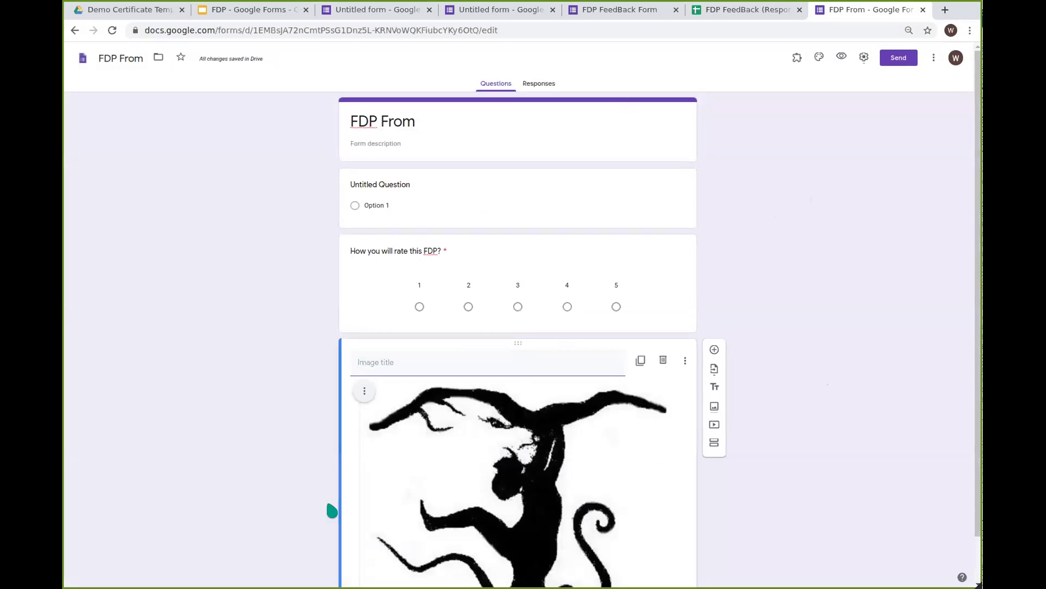
# Step: Give the form a yellow theme colour and an uploaded three-college-logo header image
pyautogui.click(819, 58)
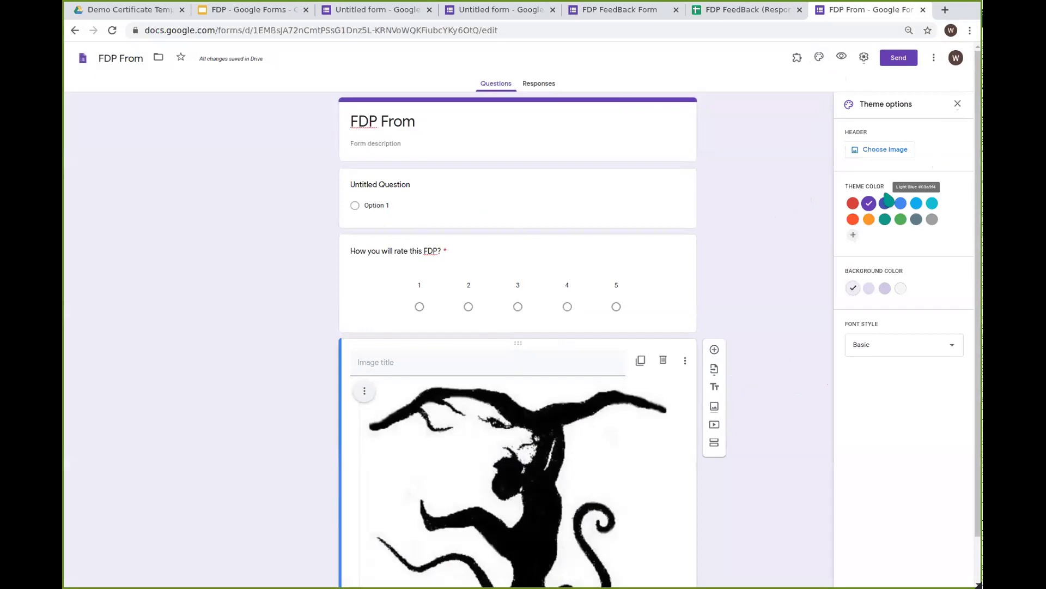
pyautogui.click(901, 202)
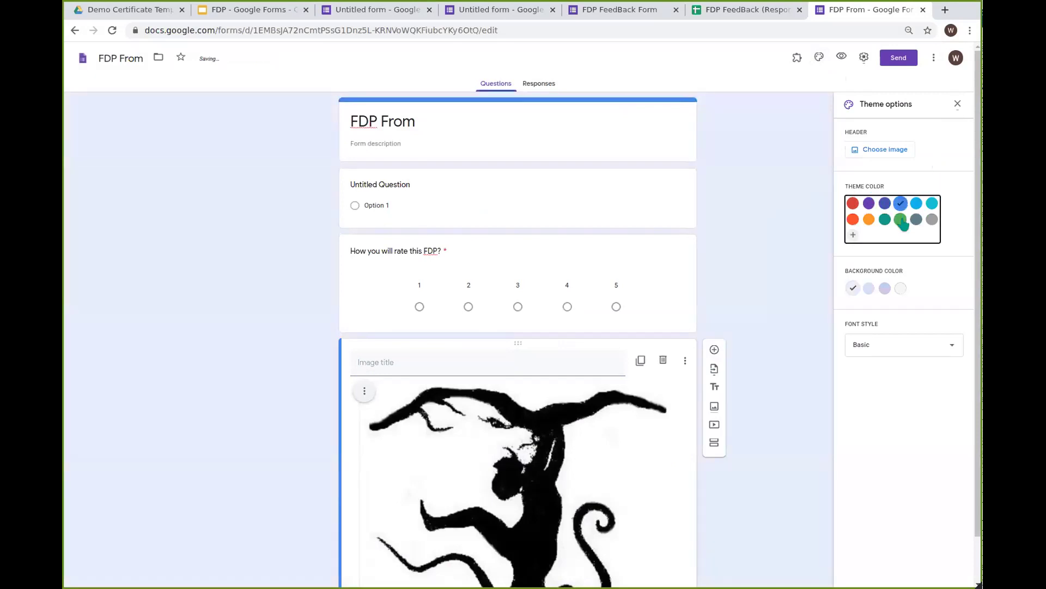
pyautogui.click(869, 219)
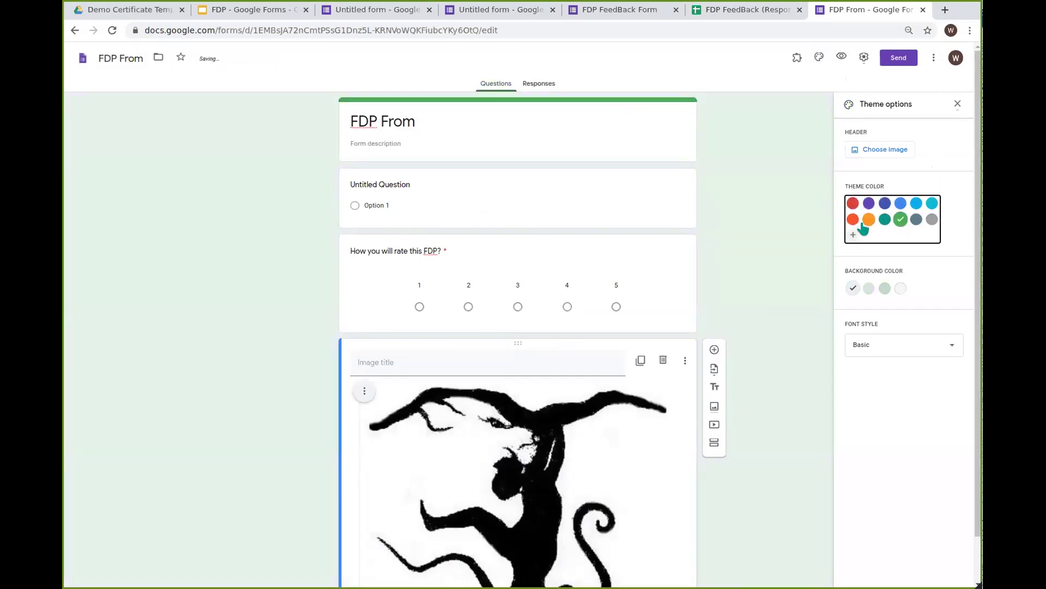
pyautogui.click(880, 151)
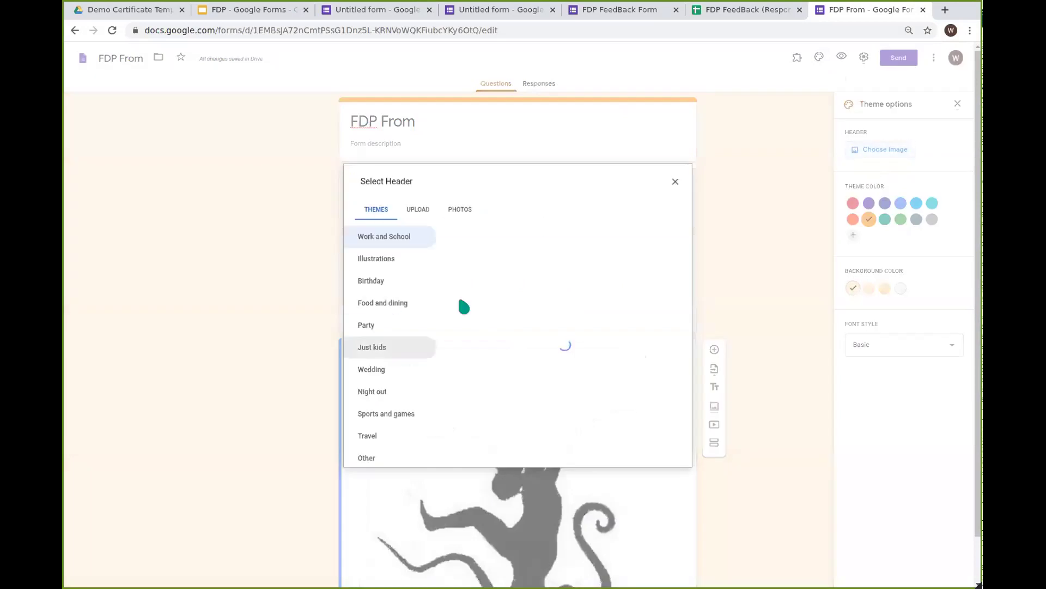
pyautogui.click(419, 208)
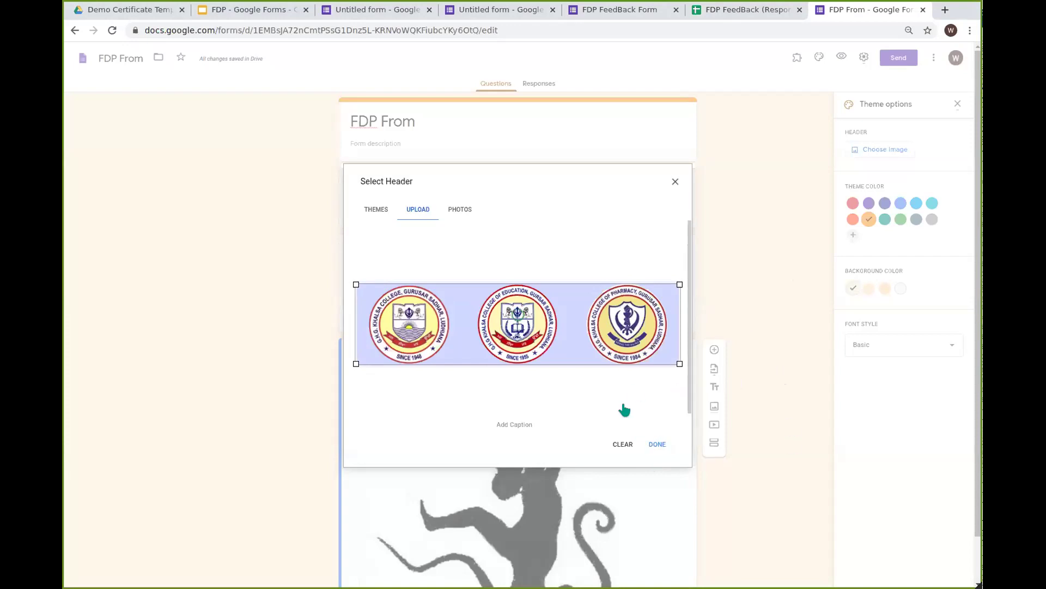
pyautogui.click(658, 445)
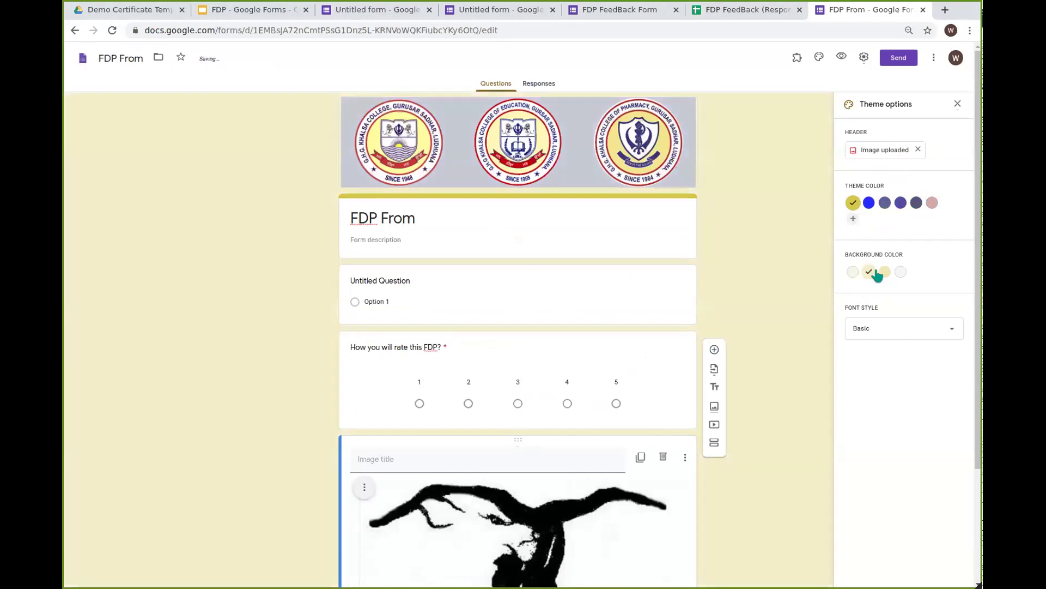
# Step: Set the form's page background colour to cream
pyautogui.click(901, 272)
pyautogui.click(853, 272)
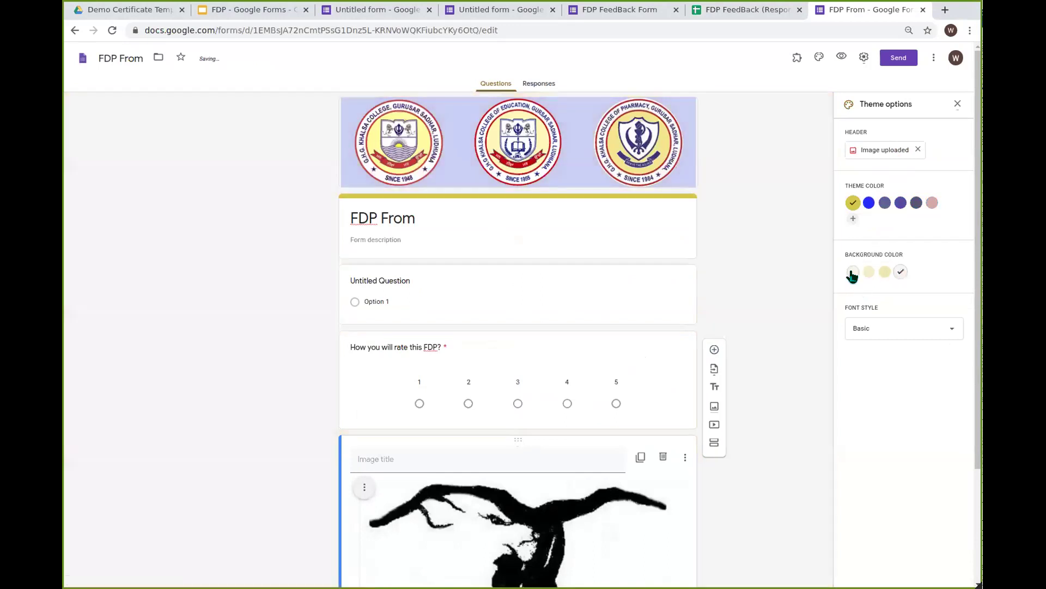
pyautogui.scroll(-3, 750, 329)
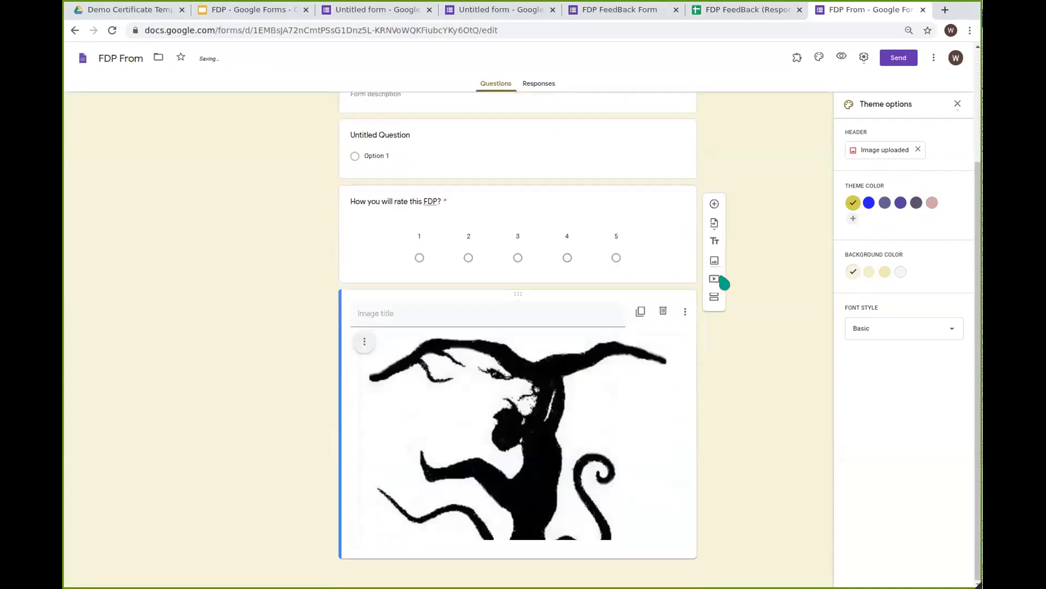
pyautogui.click(718, 280)
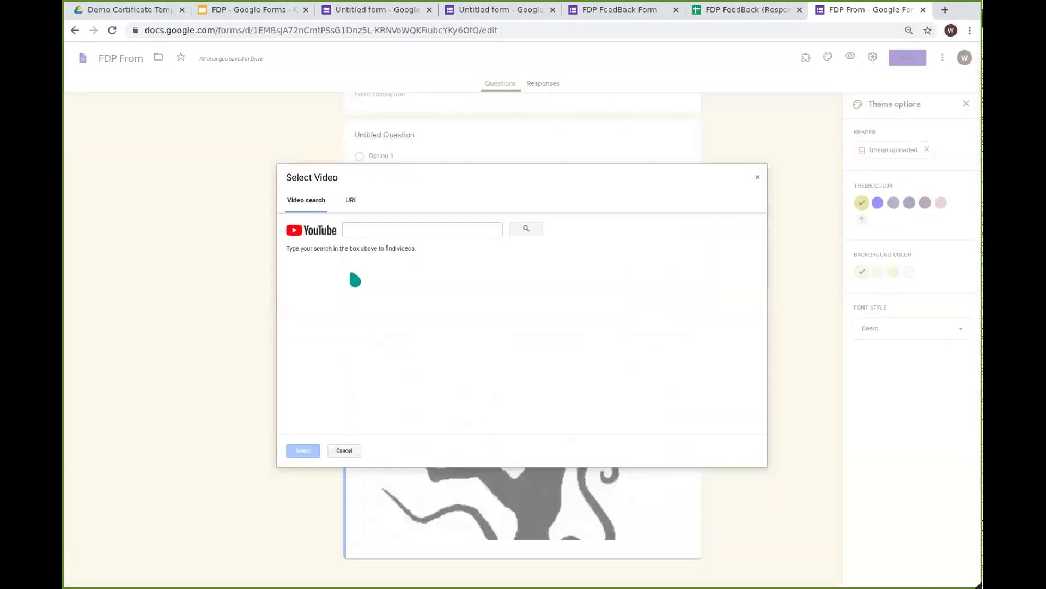
# Step: Insert the 'Map of Computer Science' YouTube video from a 'computer science' search, then add a blank question
pyautogui.click(361, 229)
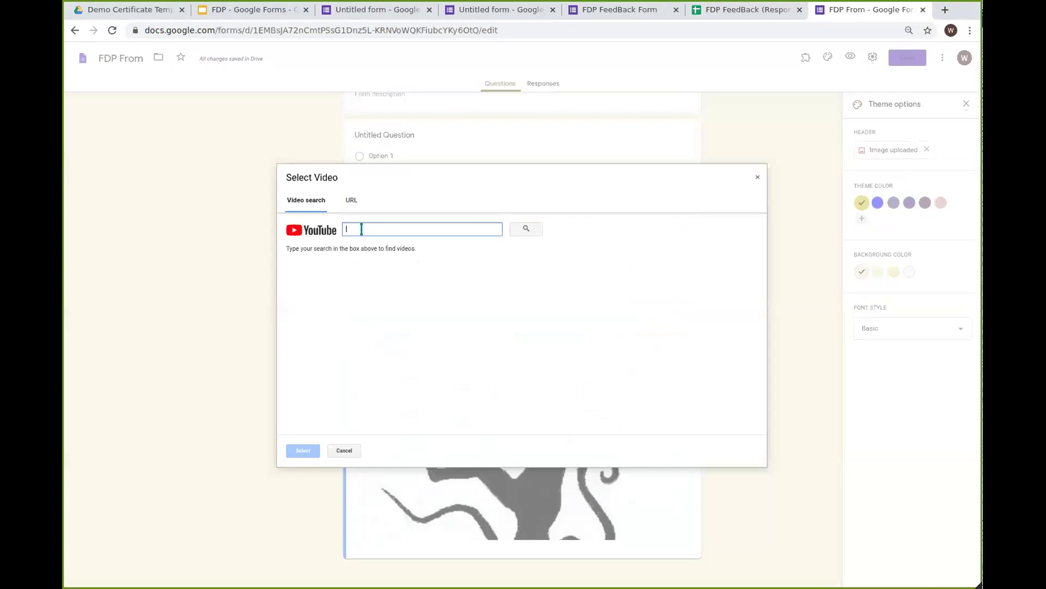
pyautogui.write('computer scie')
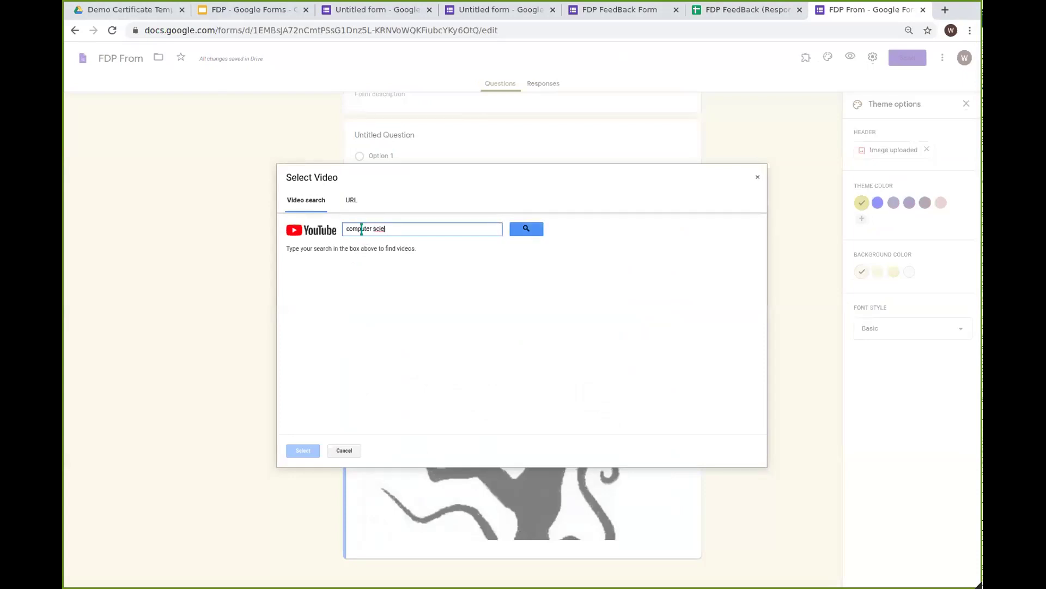
pyautogui.press('Return')
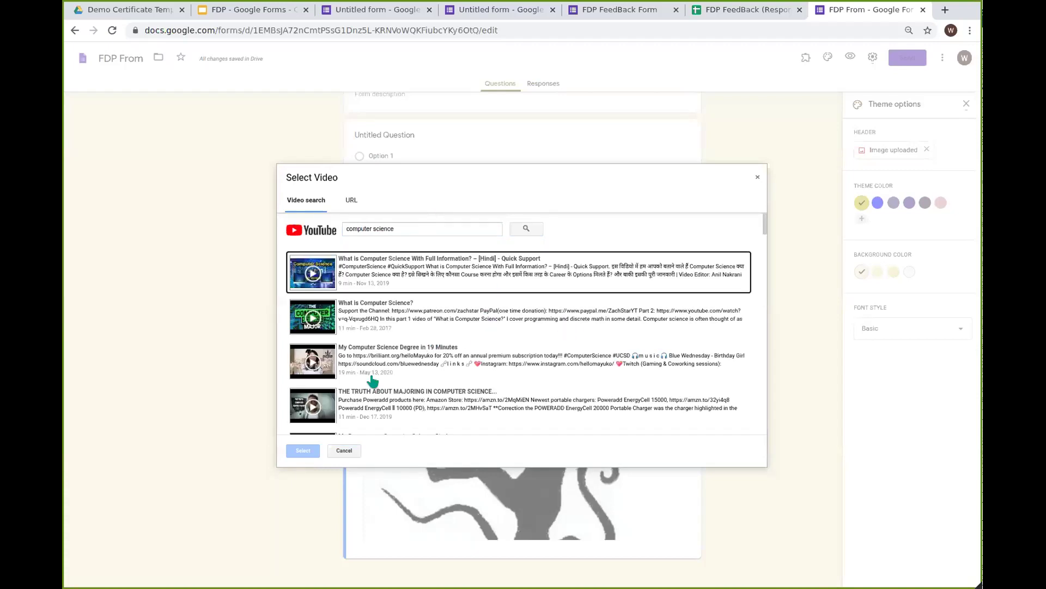
pyautogui.scroll(-4, 376, 377)
pyautogui.click(402, 321)
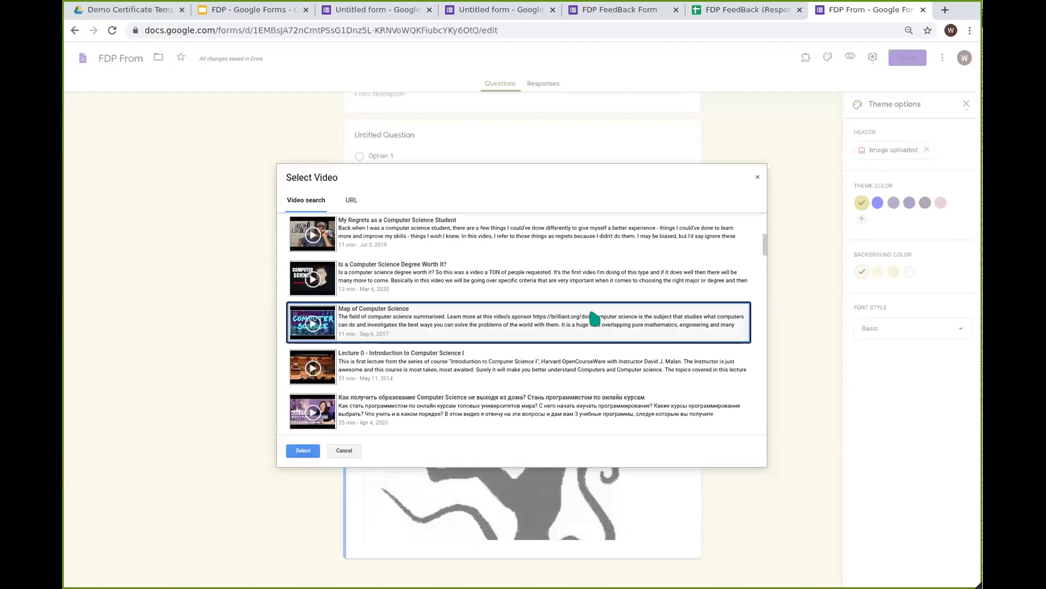
pyautogui.doubleClick(594, 317)
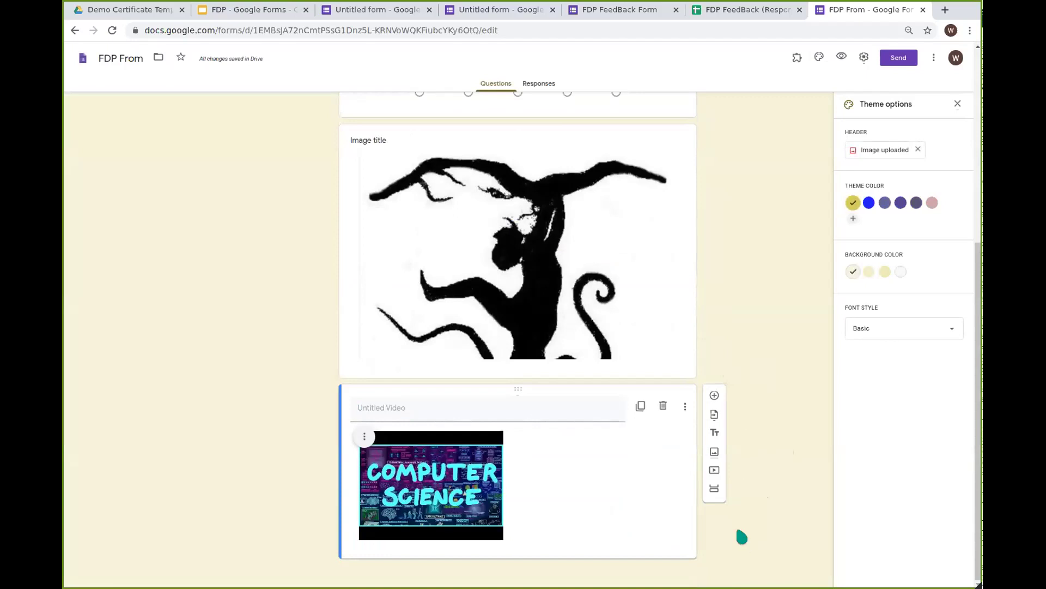
pyautogui.click(715, 395)
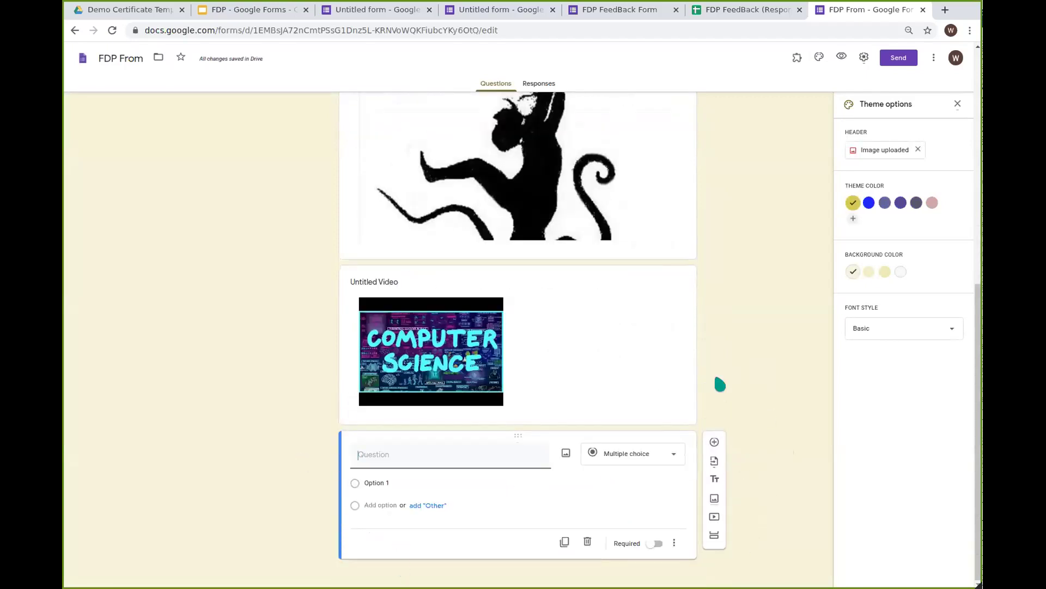
# Step: Upload the Google Docs, Drive and Sheets logos image onto the new multiple-choice question
pyautogui.click(565, 457)
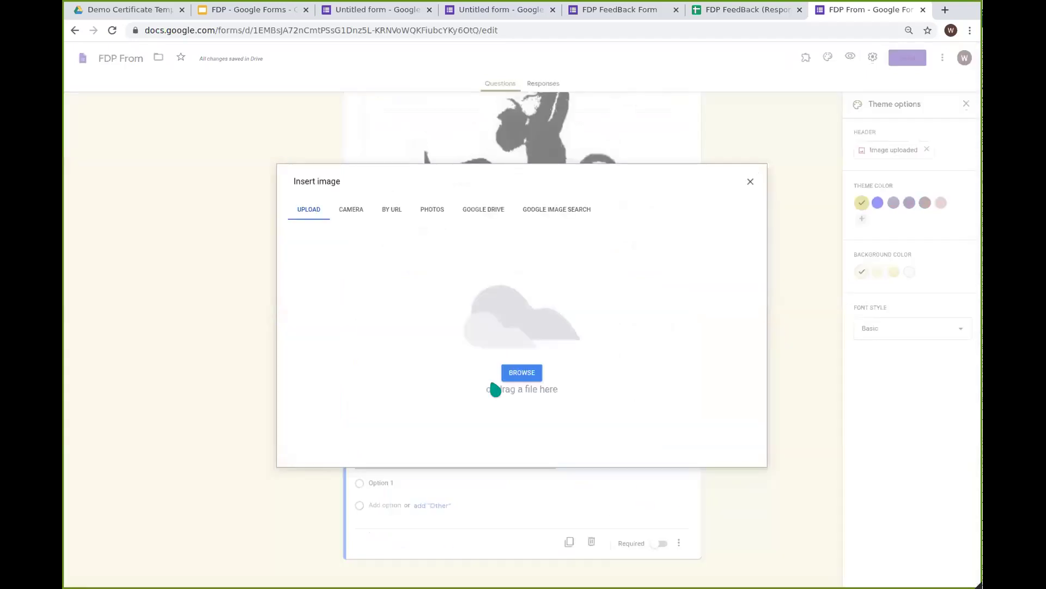
pyautogui.click(522, 373)
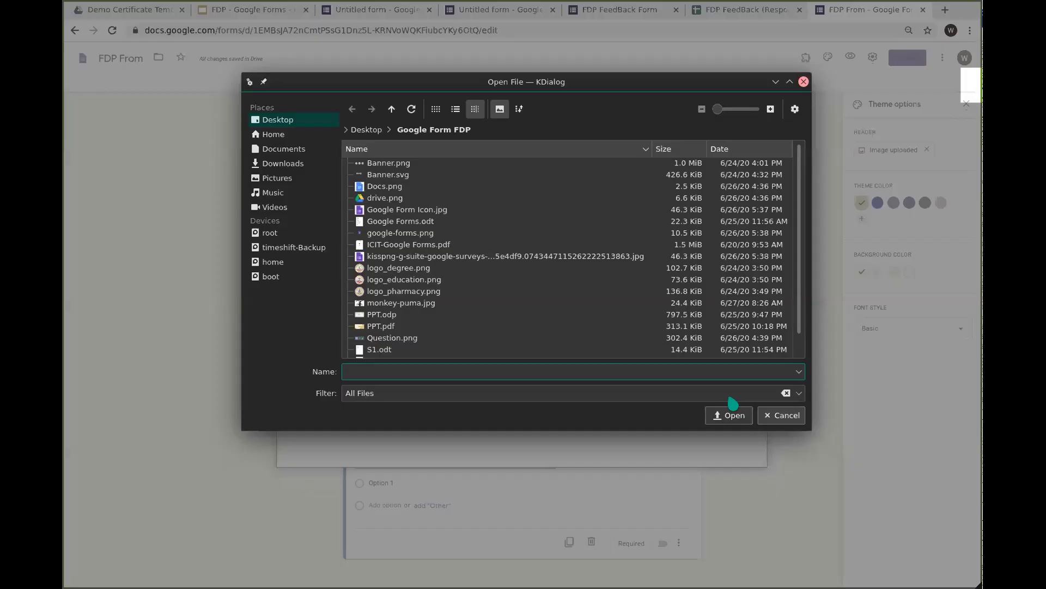
pyautogui.click(730, 413)
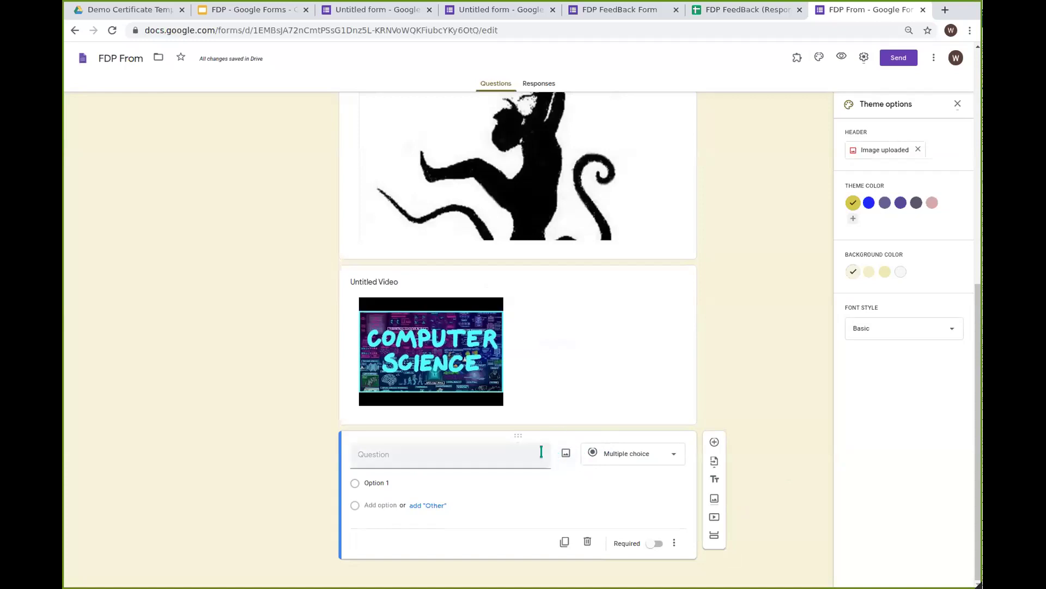
pyautogui.click(566, 455)
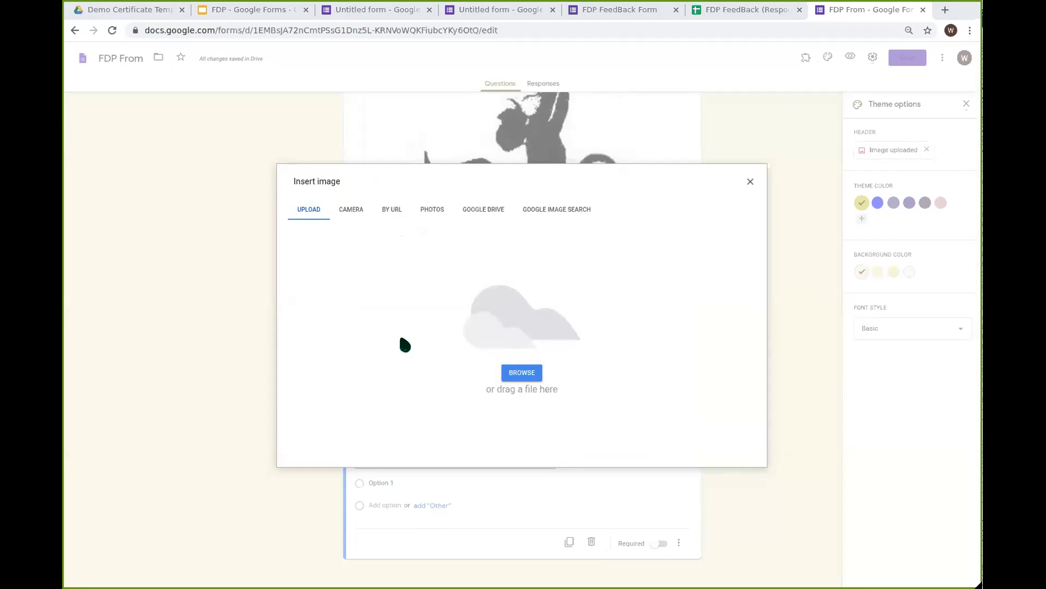
pyautogui.click(518, 375)
pyautogui.click(773, 412)
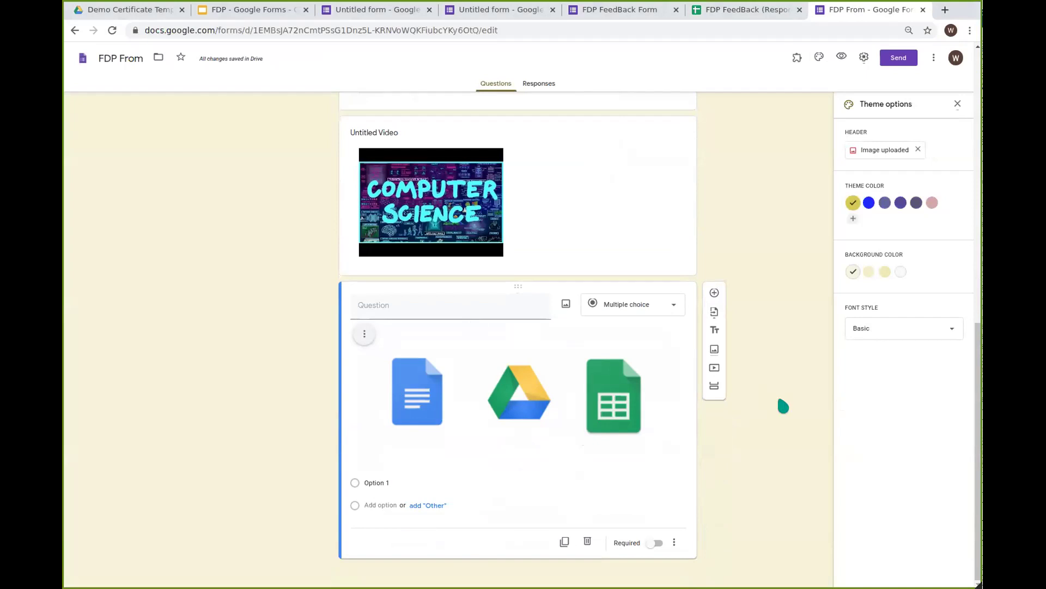
pyautogui.click(420, 310)
pyautogui.scroll(15, 749, 498)
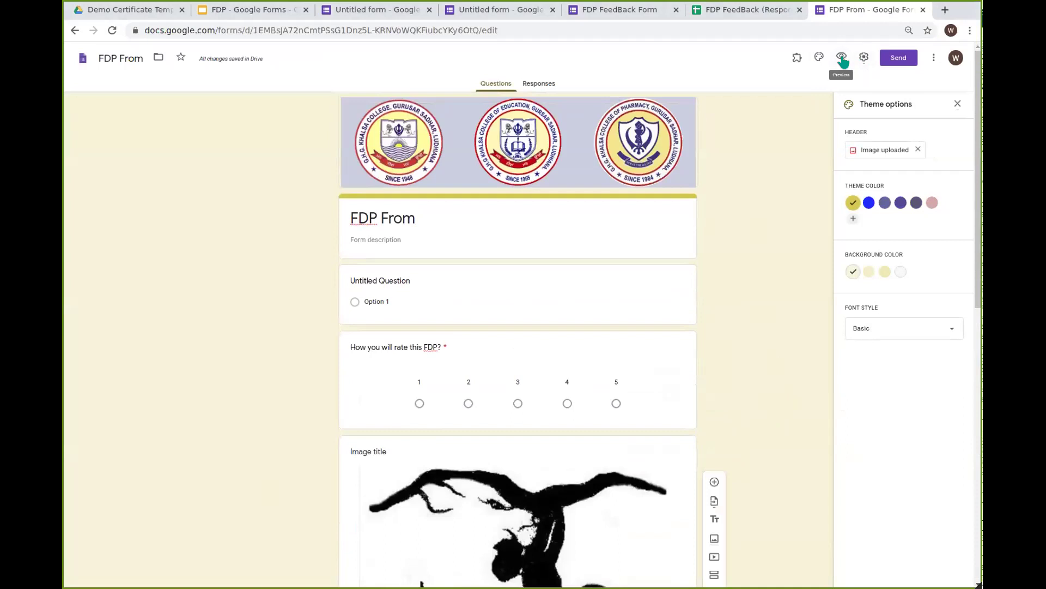
# Step: Preview the FDP From form as a respondent, then check the Responses page showing 0 responses
pyautogui.click(842, 58)
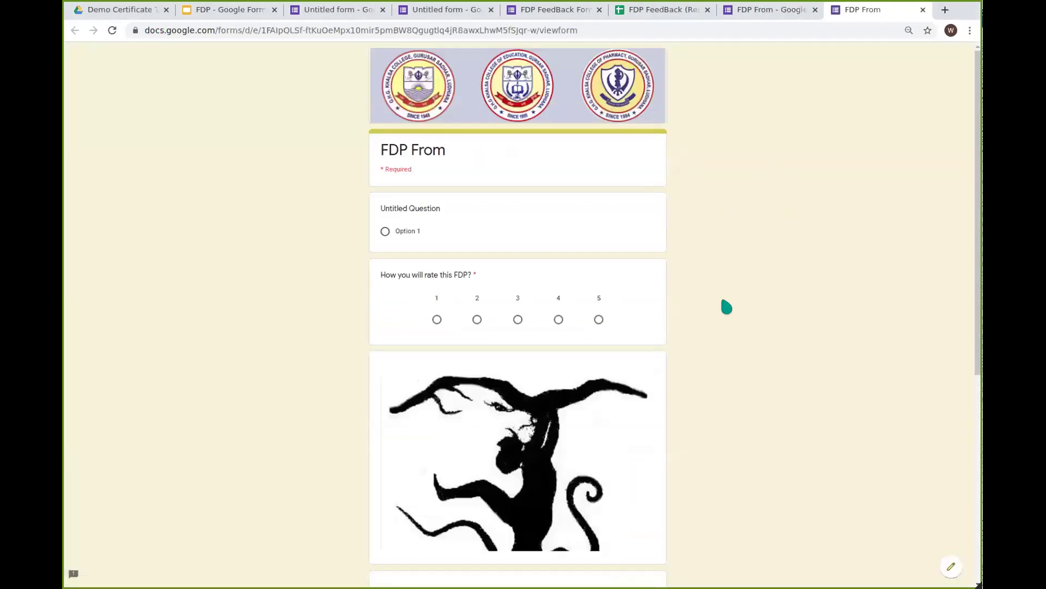
pyautogui.scroll(-6, 725, 307)
pyautogui.scroll(5, 677, 445)
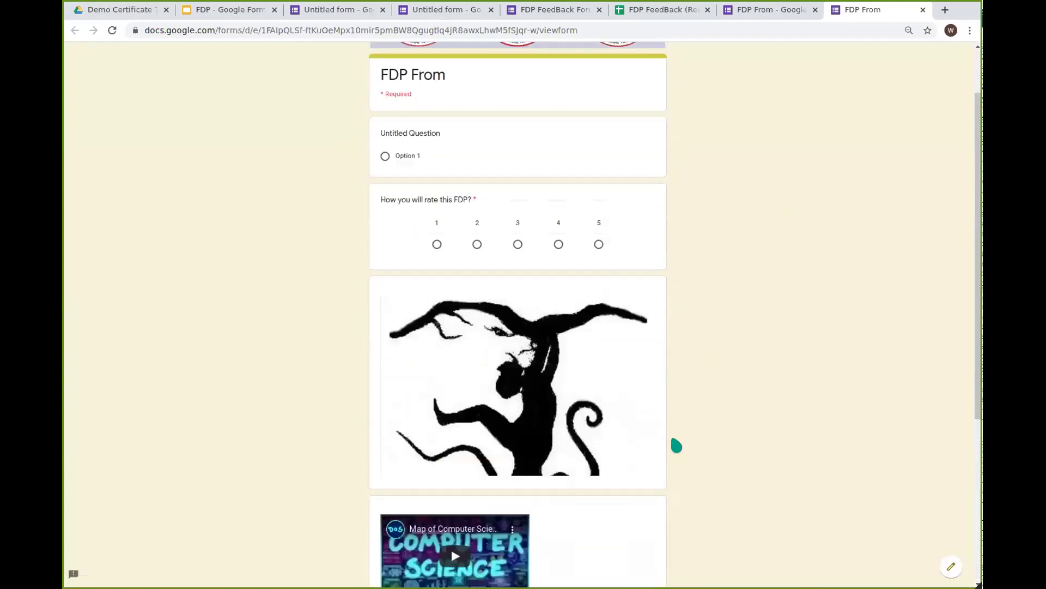
pyautogui.scroll(2, 676, 444)
pyautogui.scroll(-6, 686, 430)
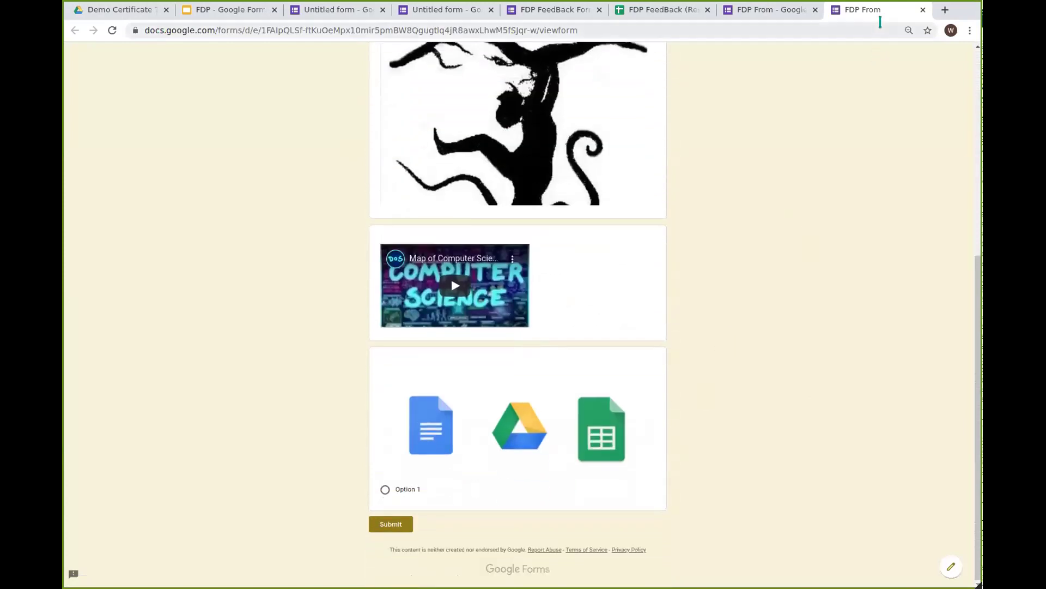
pyautogui.click(923, 9)
pyautogui.click(552, 85)
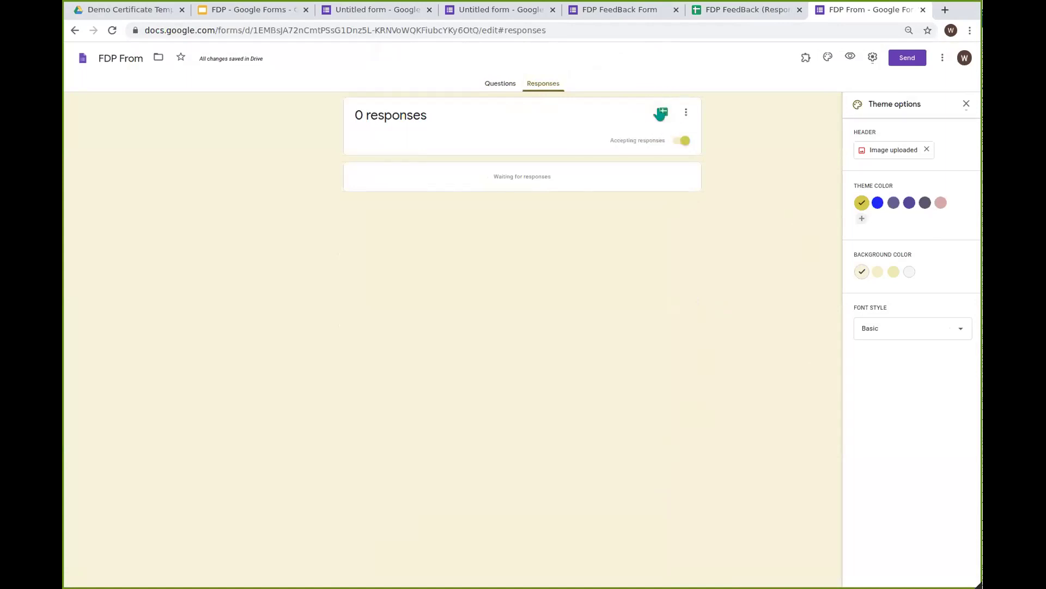
# Step: Link responses to a new 'FDP From (Responses)' spreadsheet and return to the Questions view
pyautogui.click(661, 113)
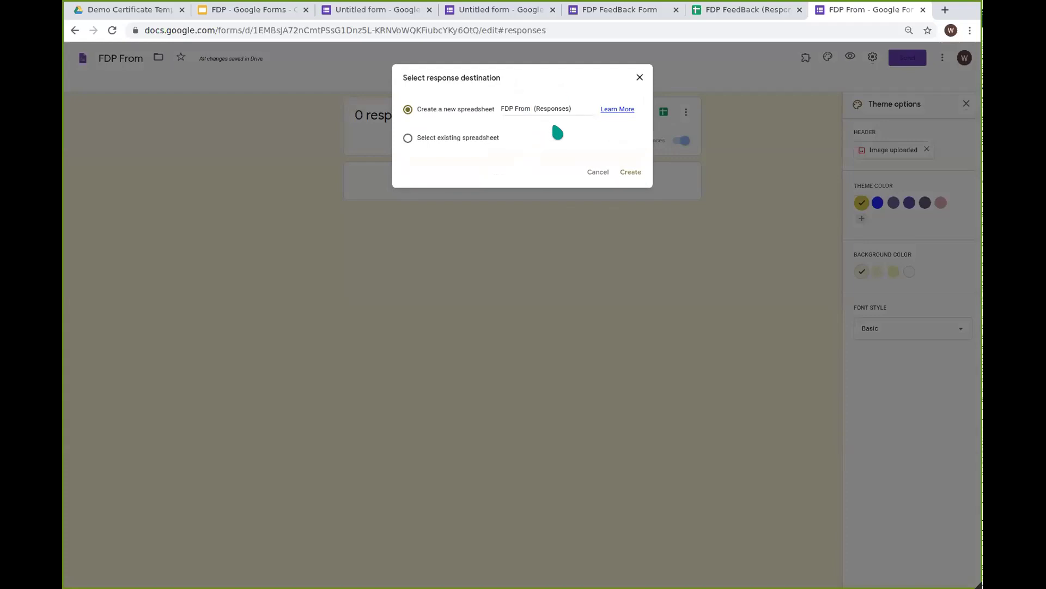
pyautogui.click(530, 109)
pyautogui.click(628, 173)
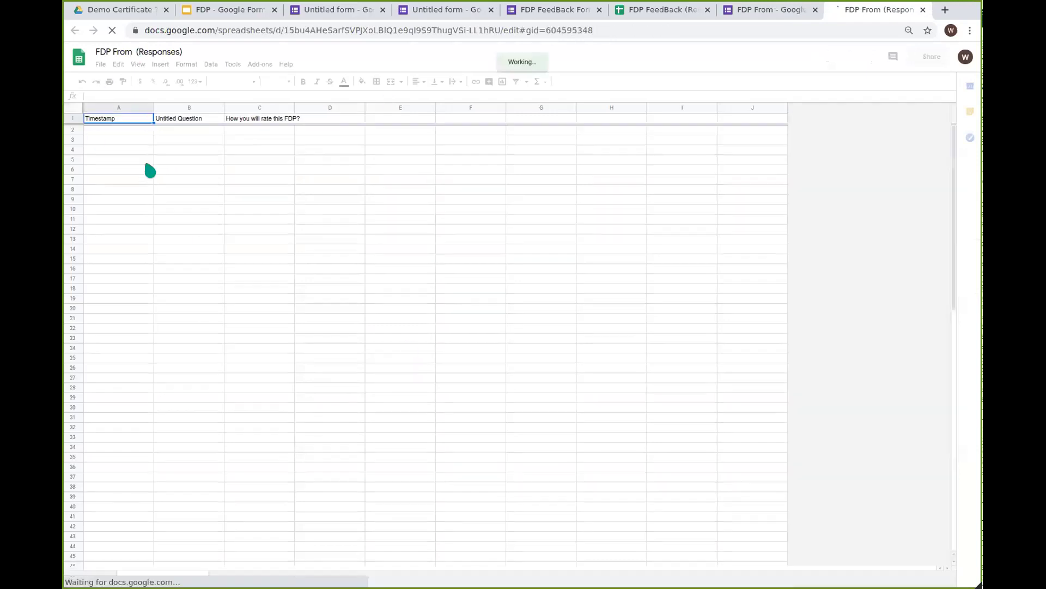
pyautogui.click(756, 11)
pyautogui.click(495, 85)
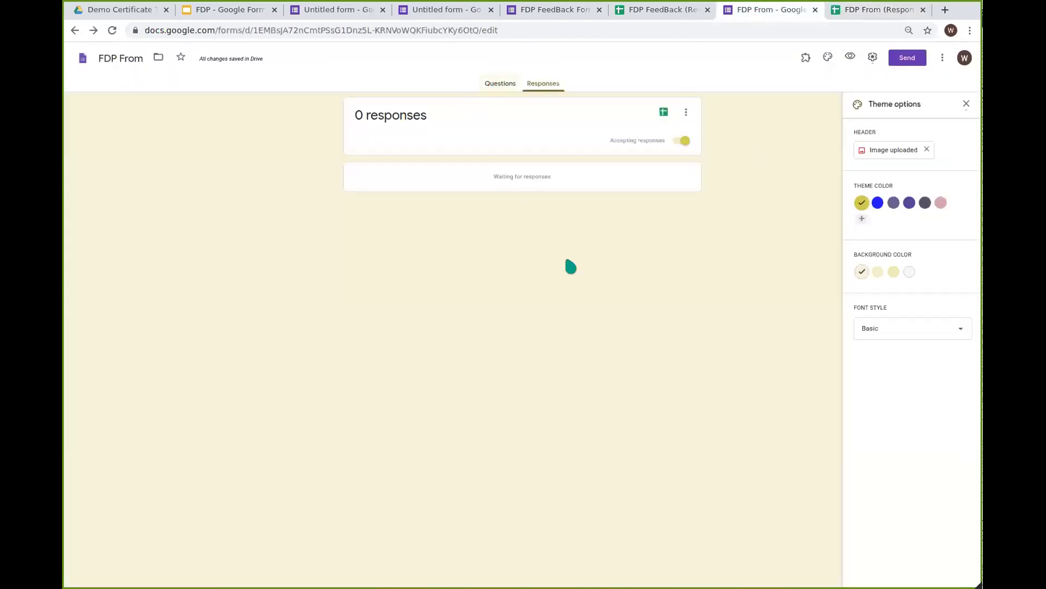
# Step: Collect email addresses with response receipts, limit to one response, allow editing and summary charts
pyautogui.click(864, 59)
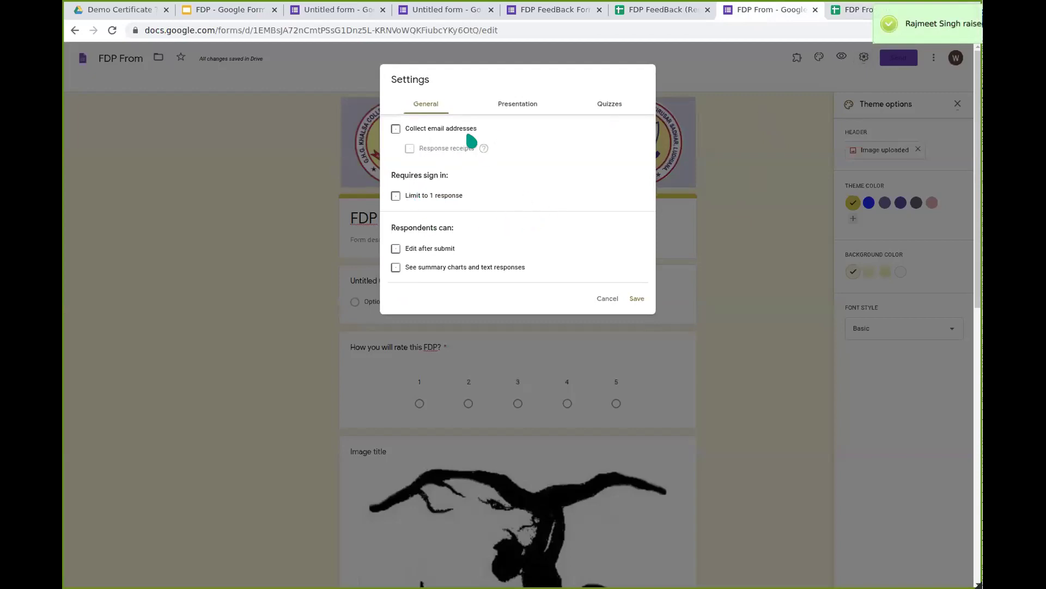
pyautogui.click(394, 131)
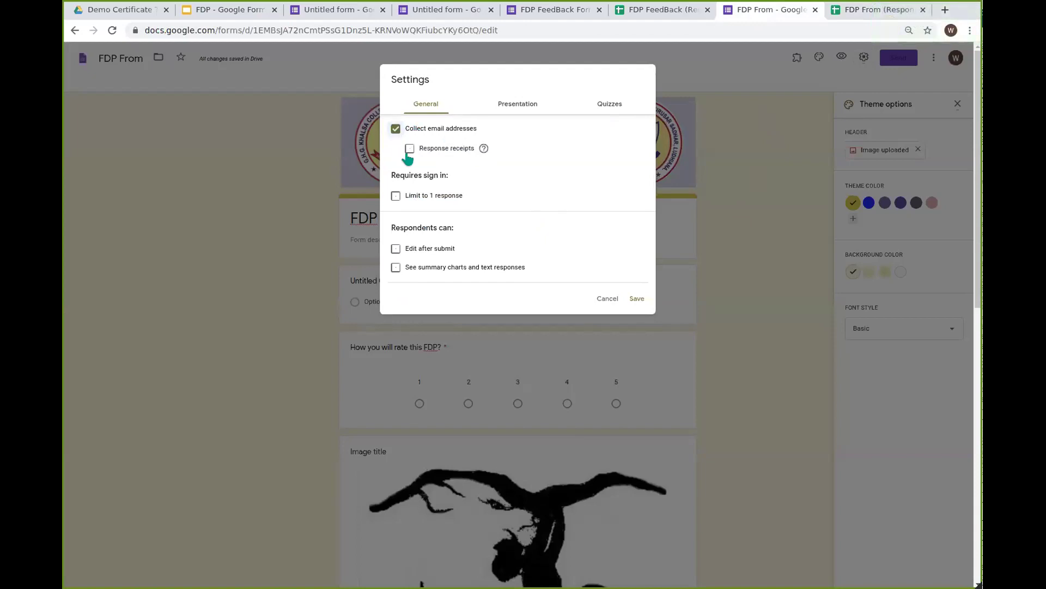
pyautogui.click(410, 149)
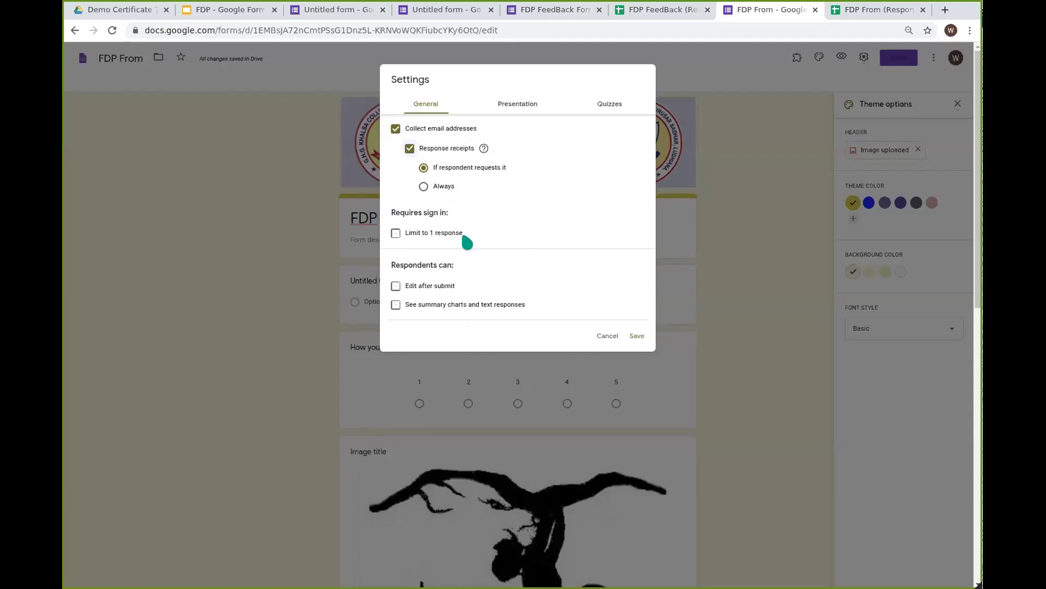
pyautogui.click(395, 234)
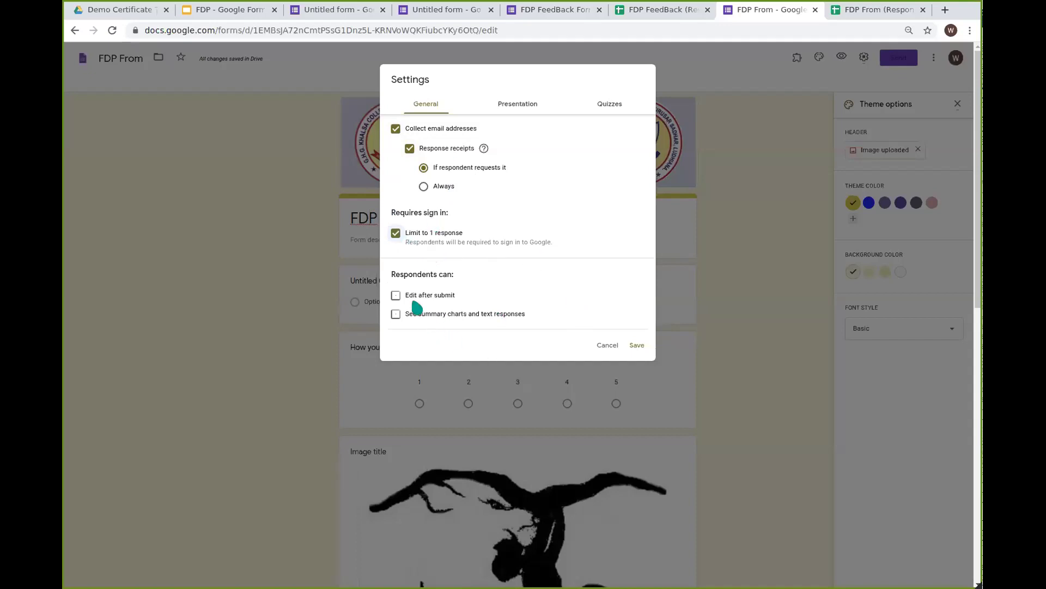
pyautogui.click(396, 315)
pyautogui.click(396, 295)
# Step: Show a progress bar and shuffle question order, then save the settings
pyautogui.click(518, 104)
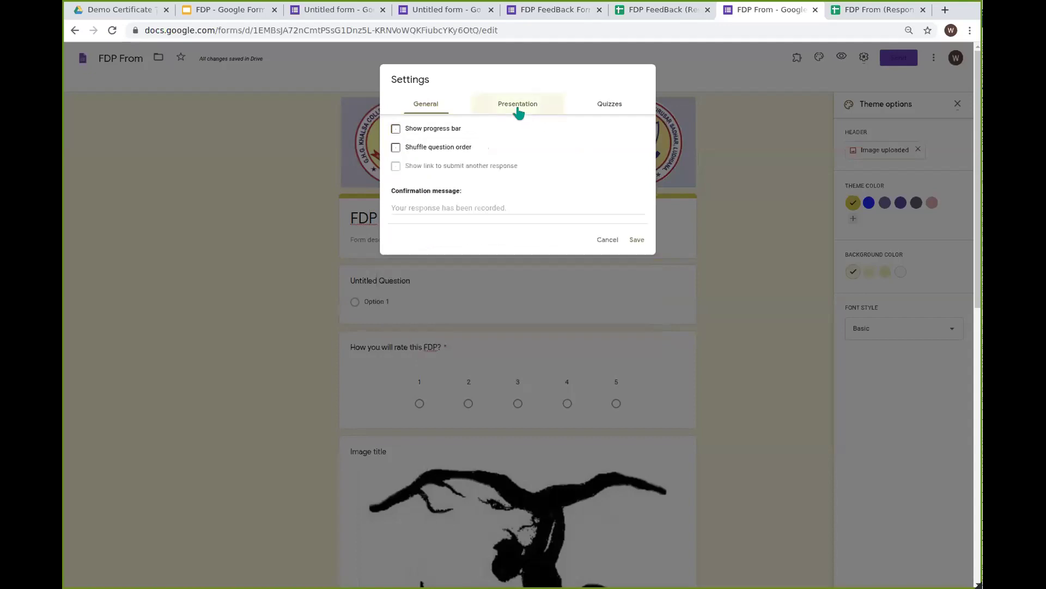
pyautogui.click(439, 129)
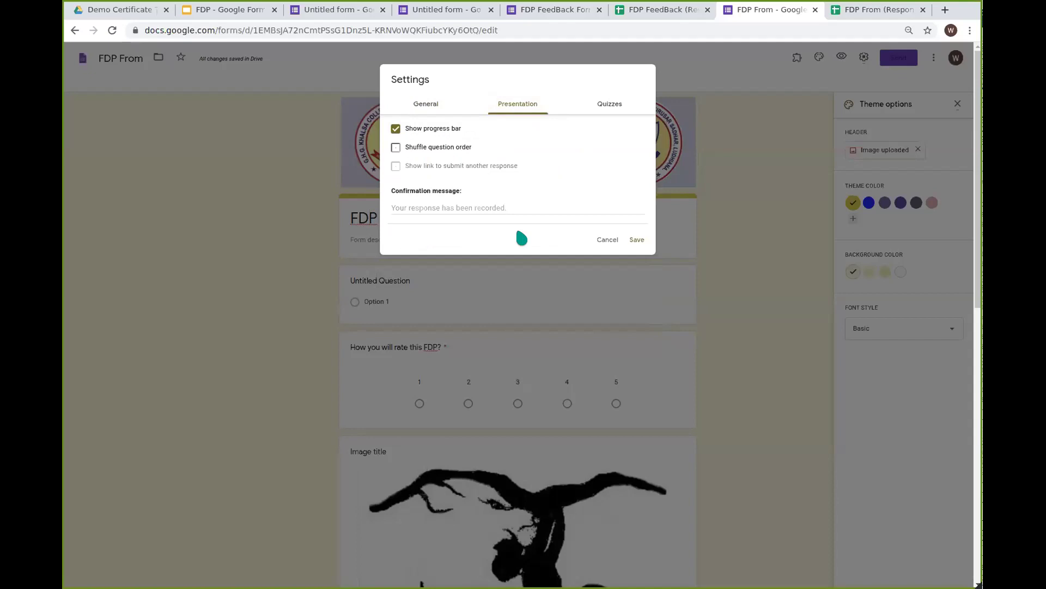
pyautogui.click(457, 155)
pyautogui.click(603, 104)
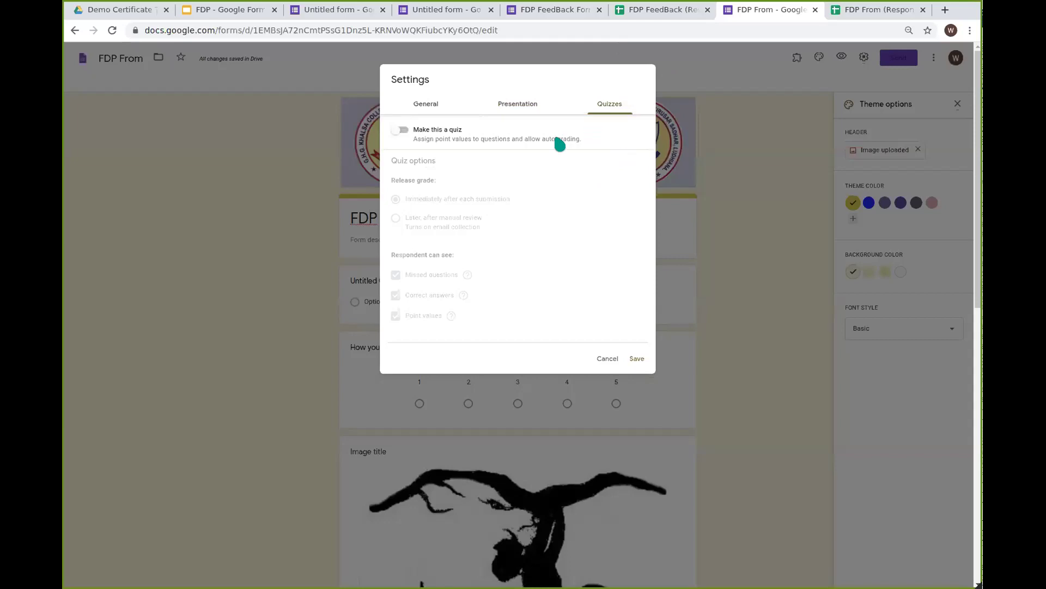
pyautogui.click(532, 110)
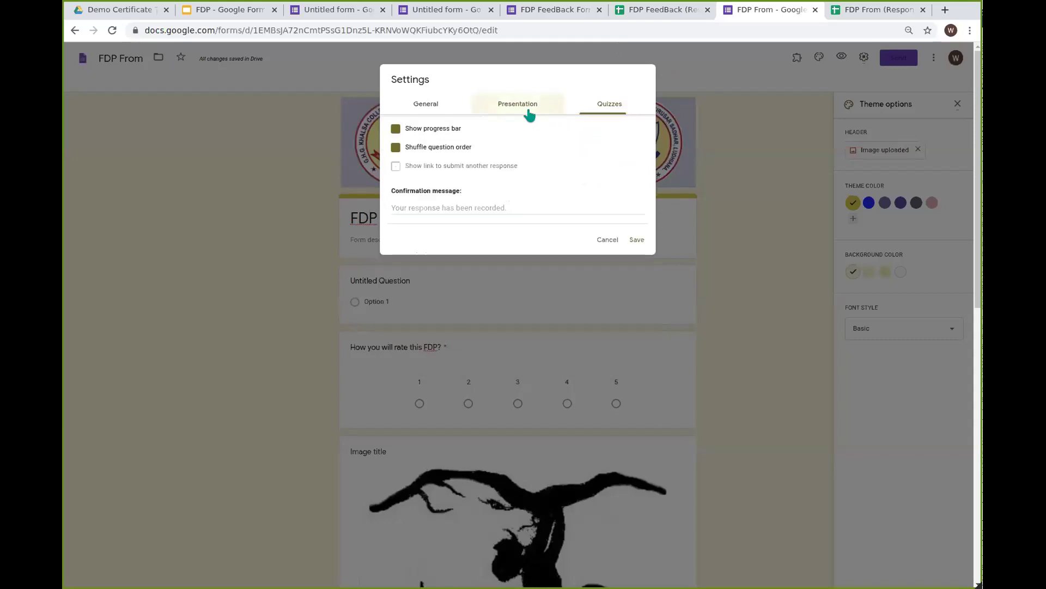
pyautogui.click(429, 110)
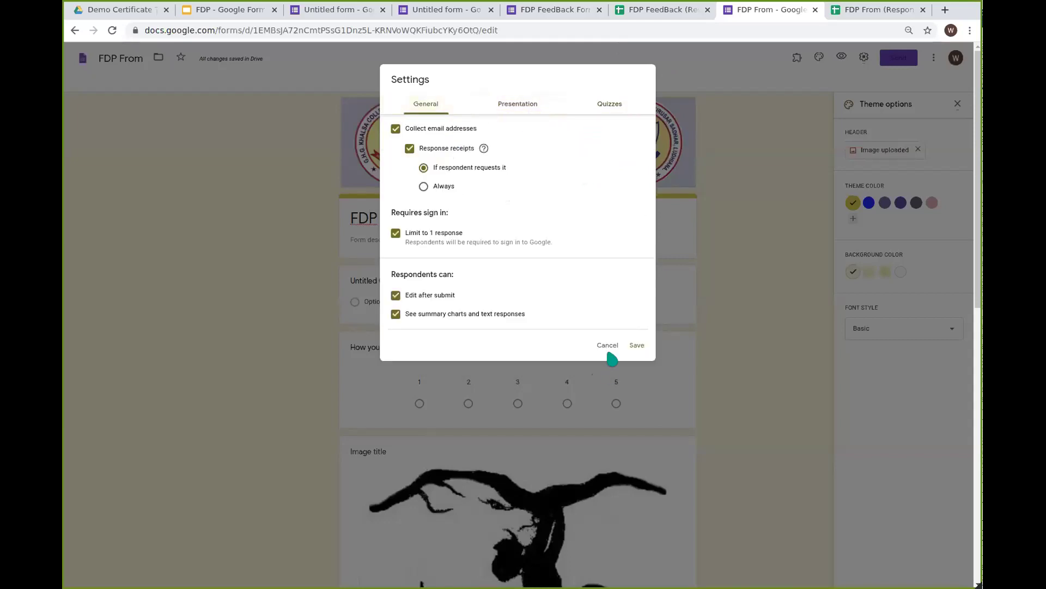
pyautogui.click(636, 345)
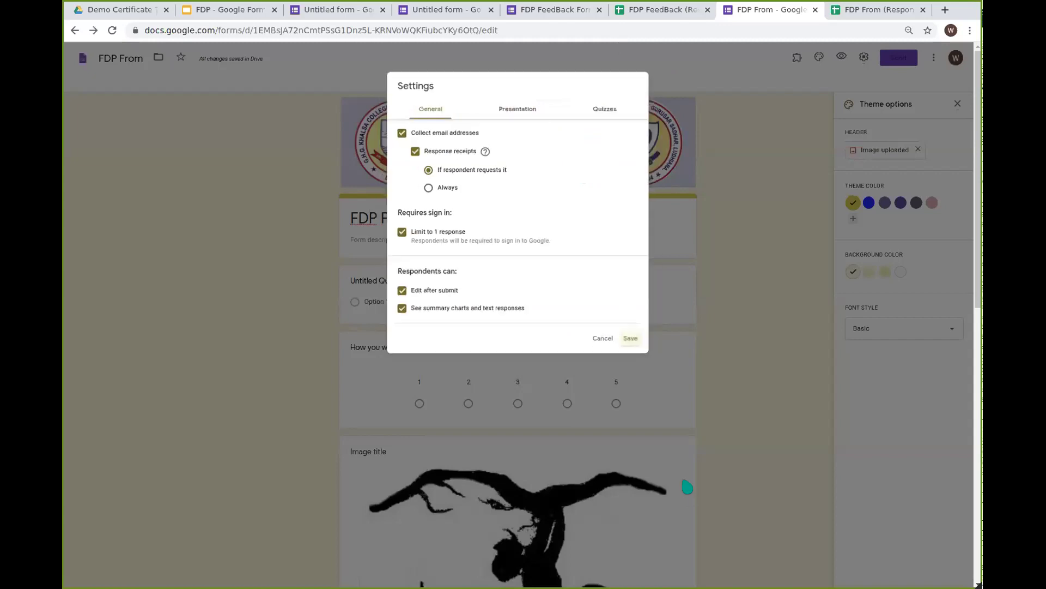
pyautogui.scroll(-5, 774, 333)
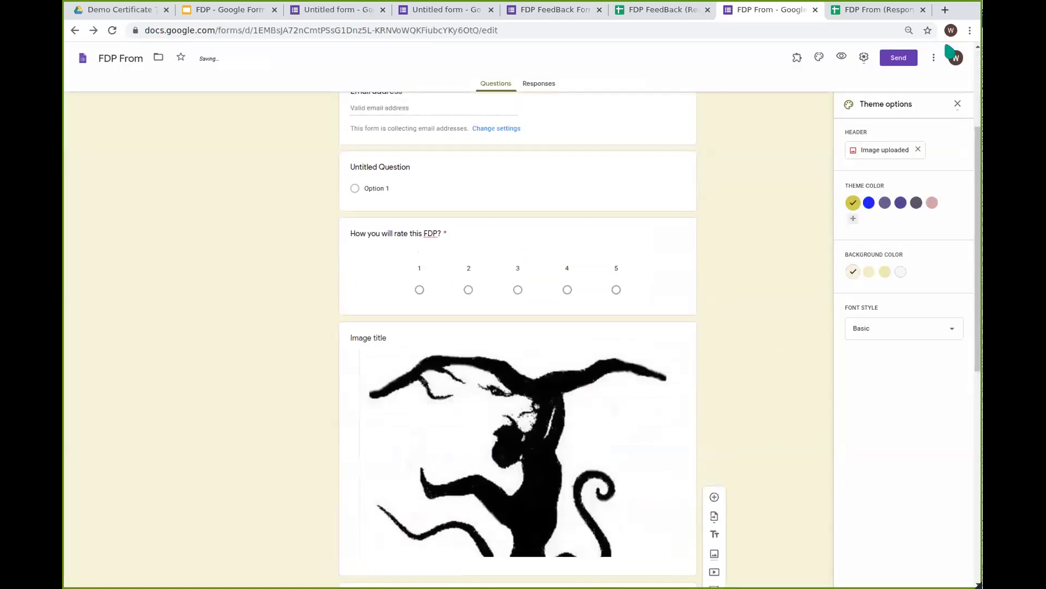
pyautogui.scroll(5, 899, 57)
# Step: In the Send dialog's Email tab, start typing a recipient address, then erase it
pyautogui.click(899, 57)
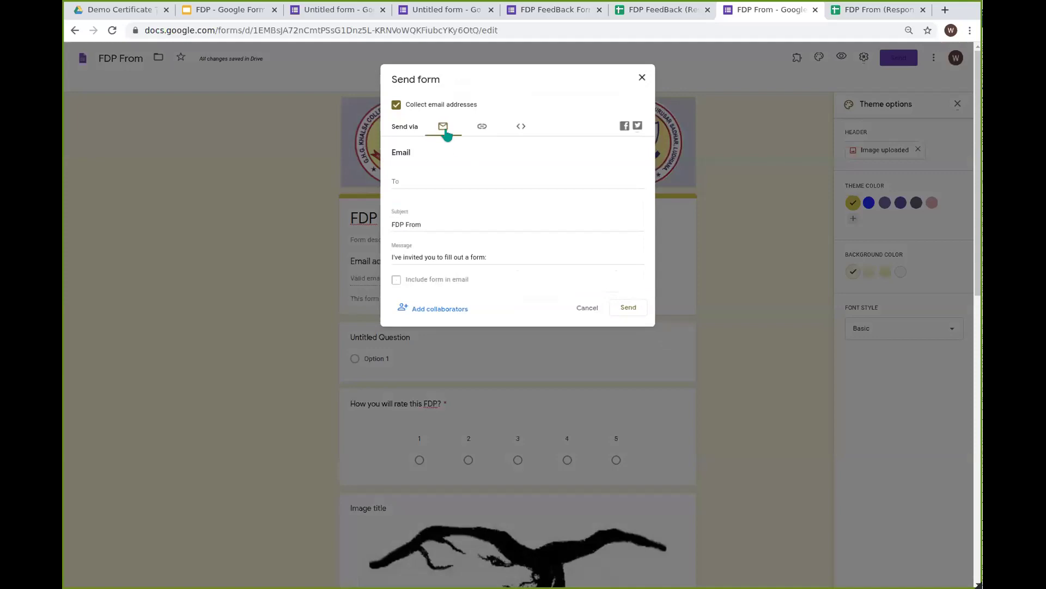
pyautogui.click(464, 186)
pyautogui.write('umrinder')
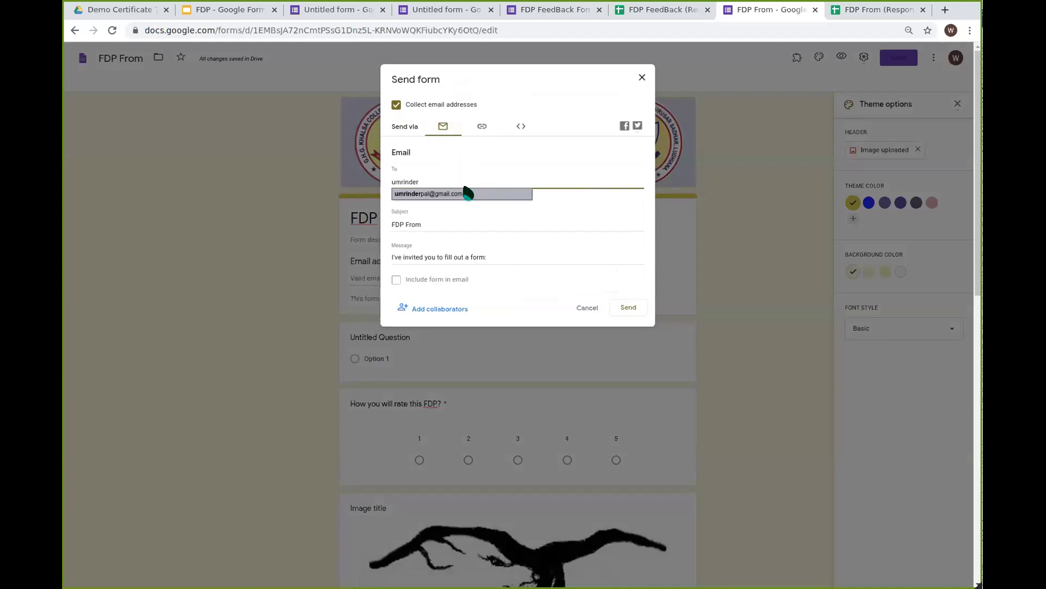
pyautogui.press('BackSpace')
pyautogui.press('BackSpace')
pyautogui.press('BackSpace')
pyautogui.press('BackSpace')
pyautogui.press('BackSpace')
pyautogui.press('BackSpace')
# Step: Get the form's share link with Shorten URL ticked, then close the send options
pyautogui.click(482, 128)
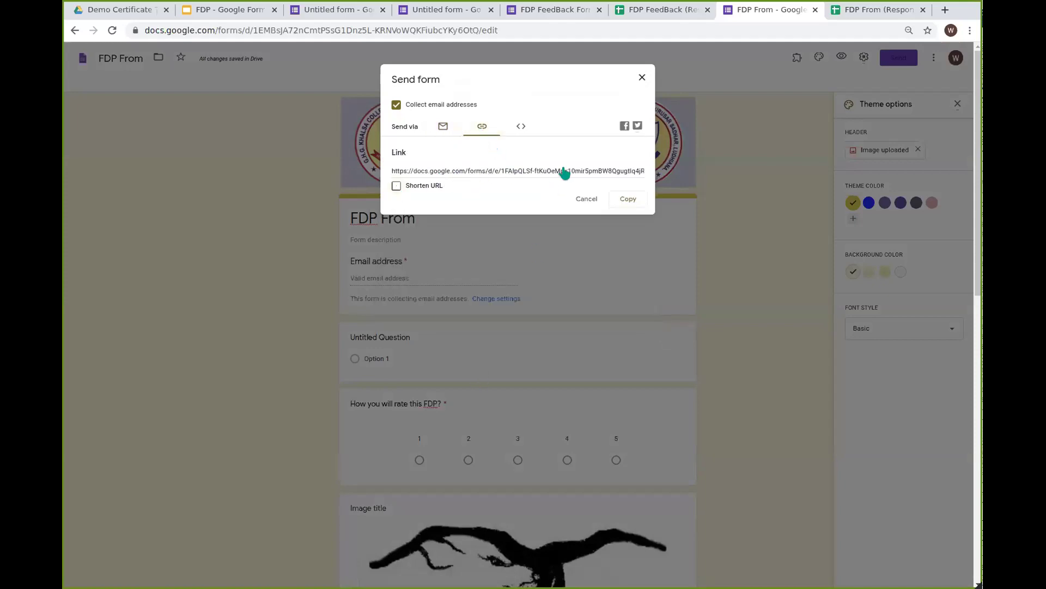
pyautogui.click(595, 169)
pyautogui.click(397, 187)
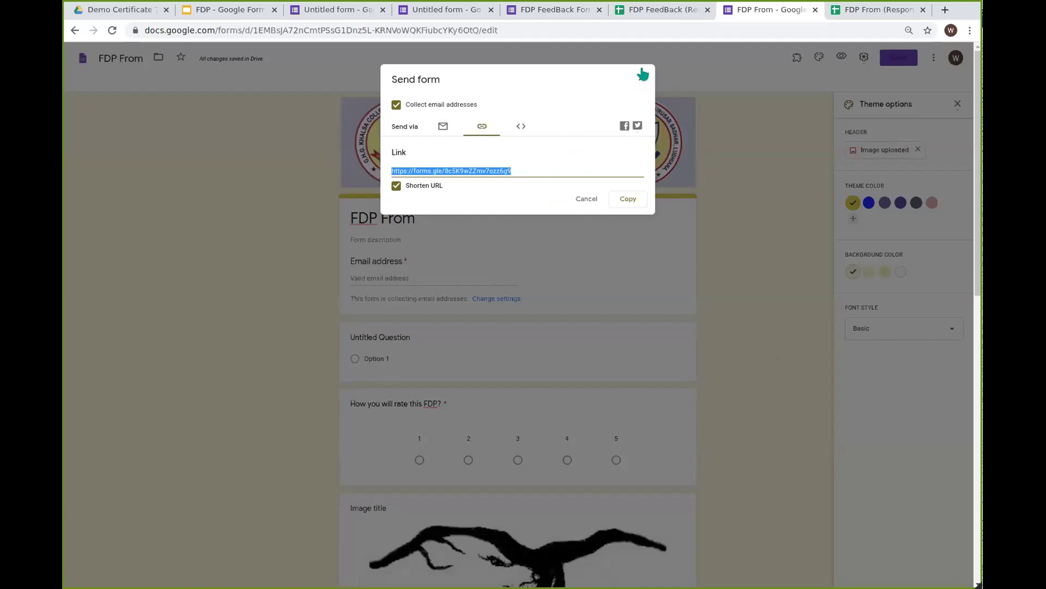
pyautogui.click(643, 76)
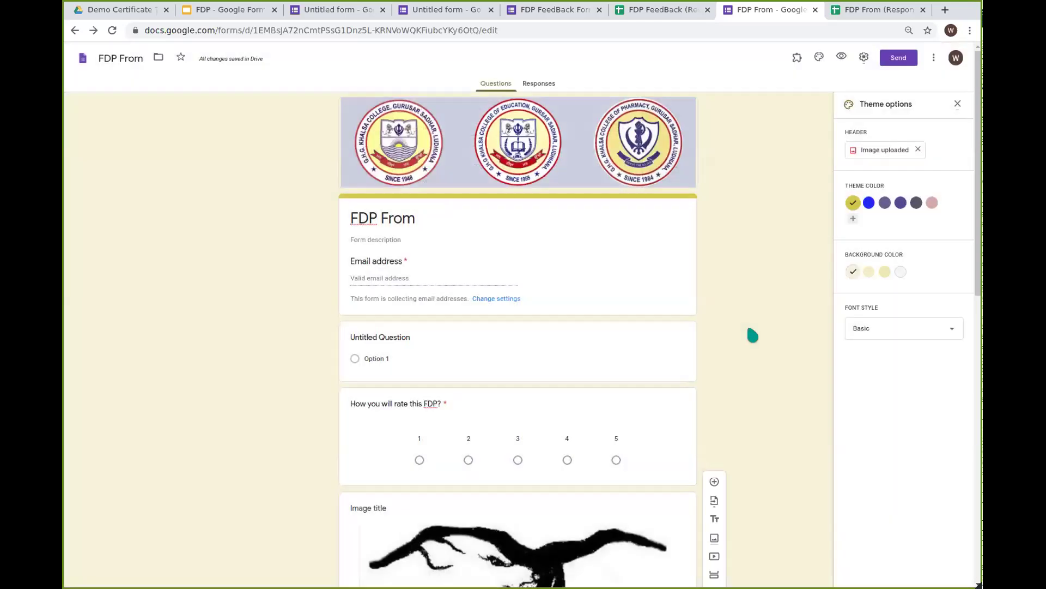
# Step: Switch to the FDP From (Responses) spreadsheet tab
pyautogui.scroll(-5, 751, 331)
pyautogui.scroll(5, 751, 332)
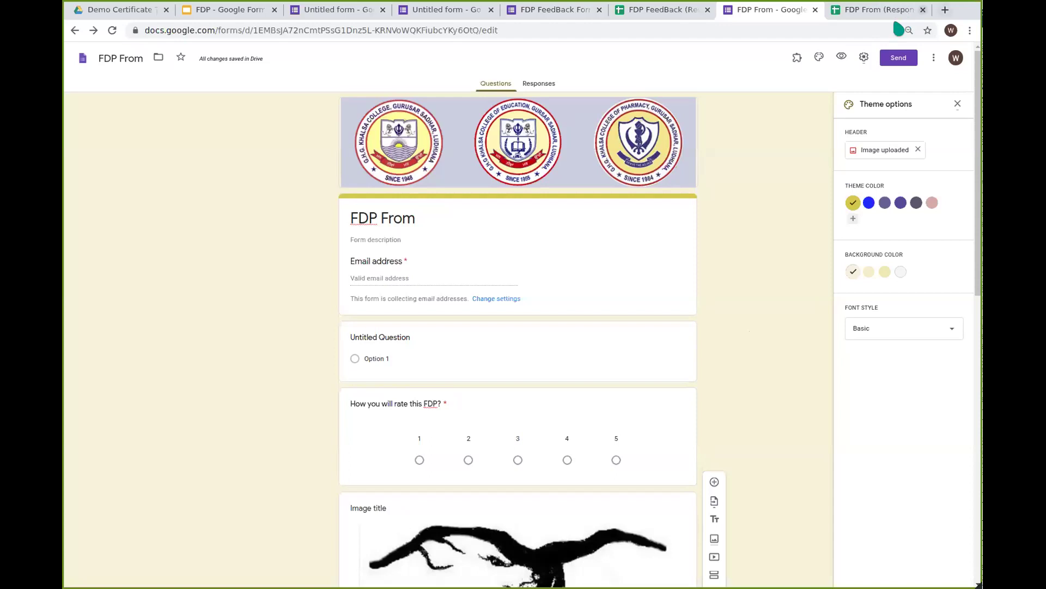
pyautogui.click(879, 9)
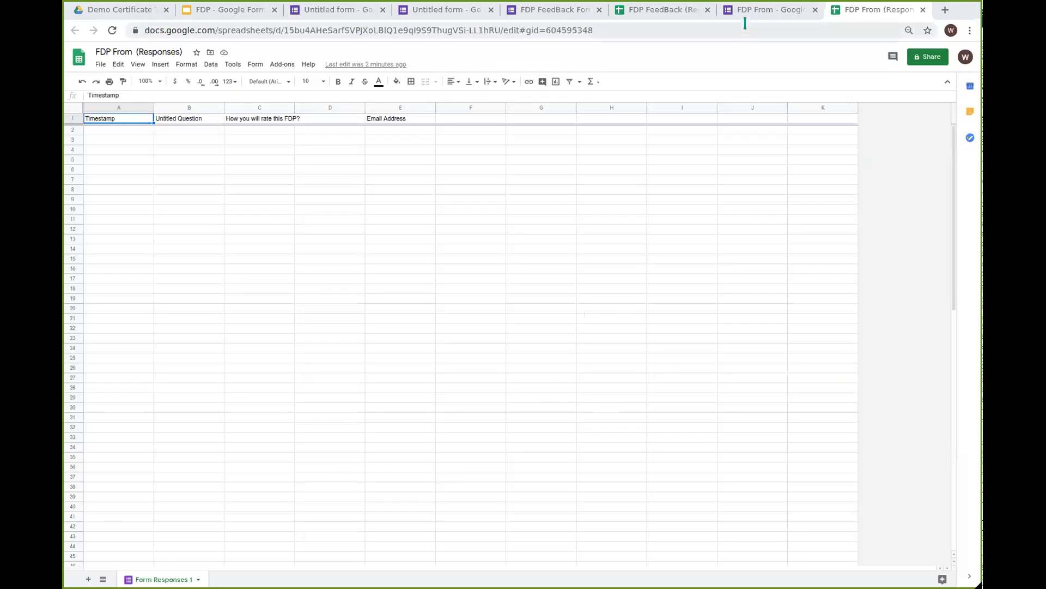
# Step: Check the new Email Address column E, then return to the FDP From form editor with Ctrl+Shift+Tab
pyautogui.hotkey('ctrl', 'shift', 'Tab')
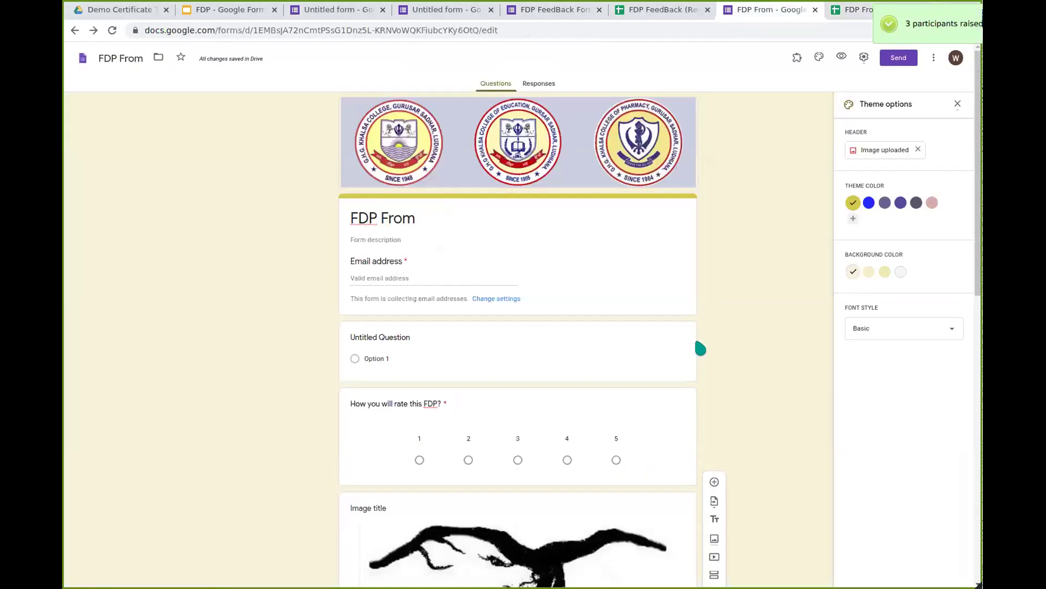
# Step: Add a new question at the end of the FDP From form
pyautogui.scroll(-3, 699, 347)
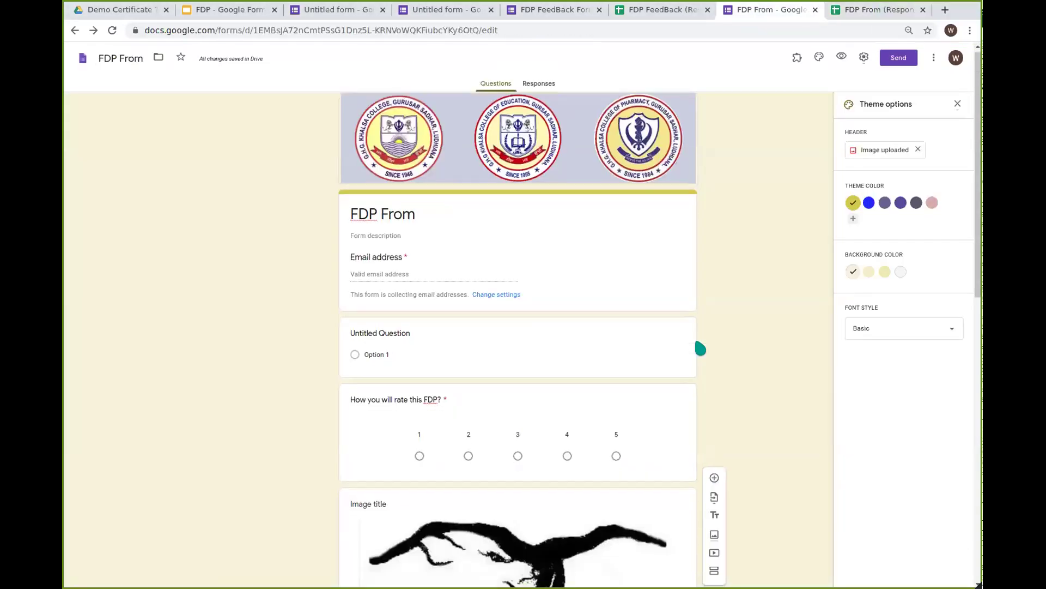
pyautogui.scroll(-6, 700, 348)
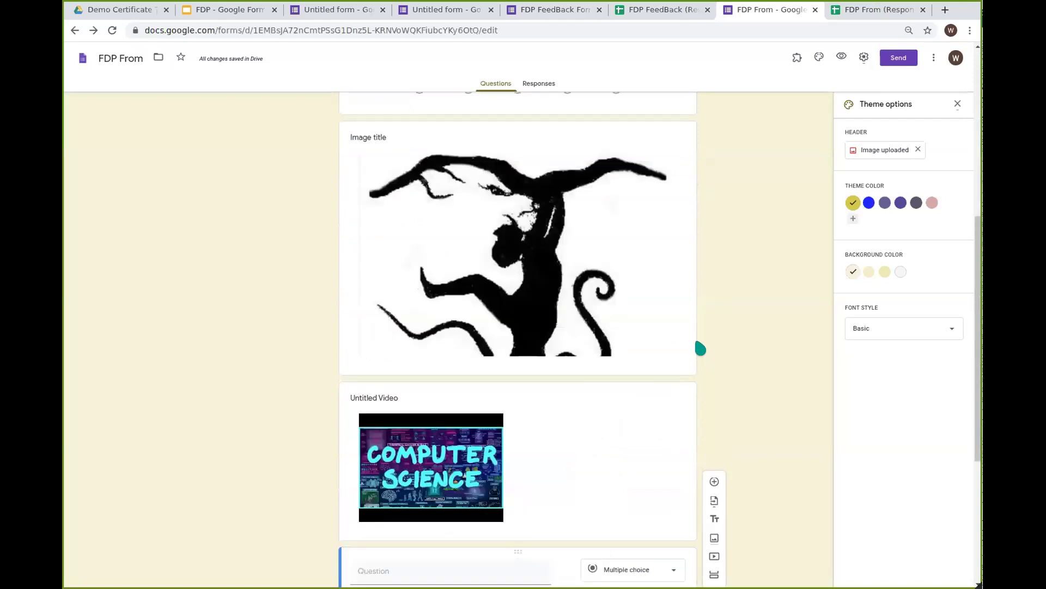
pyautogui.scroll(-4, 751, 427)
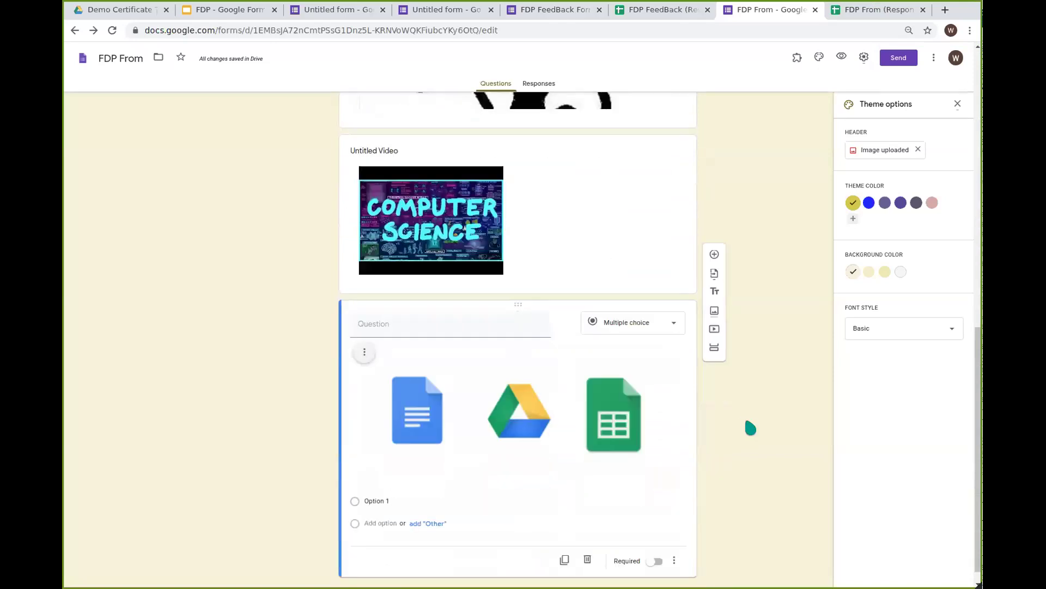
pyautogui.scroll(2, 751, 428)
pyautogui.scroll(5, 747, 427)
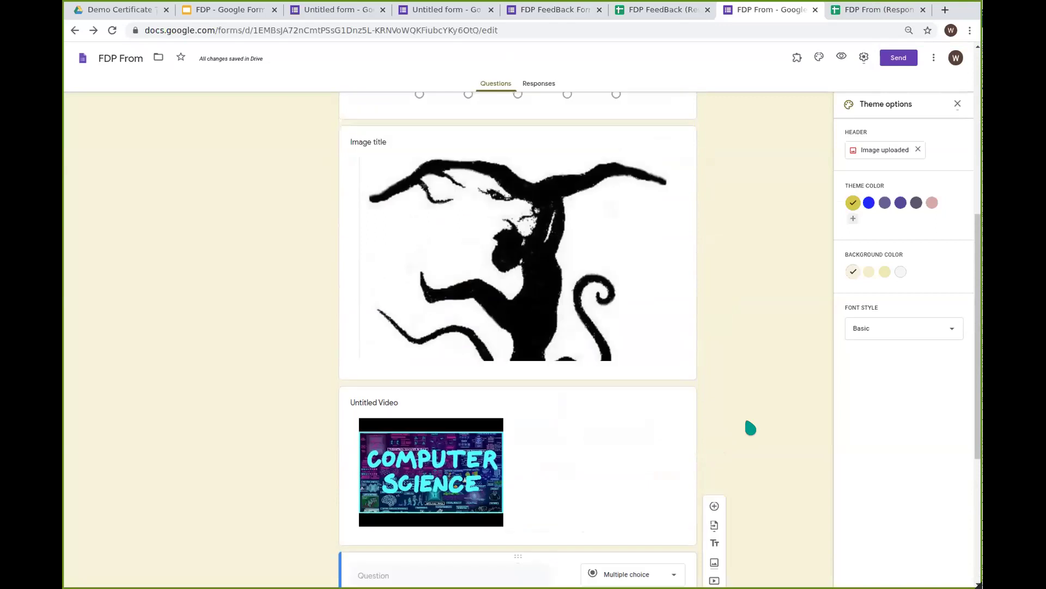
pyautogui.scroll(-7, 744, 419)
pyautogui.click(714, 236)
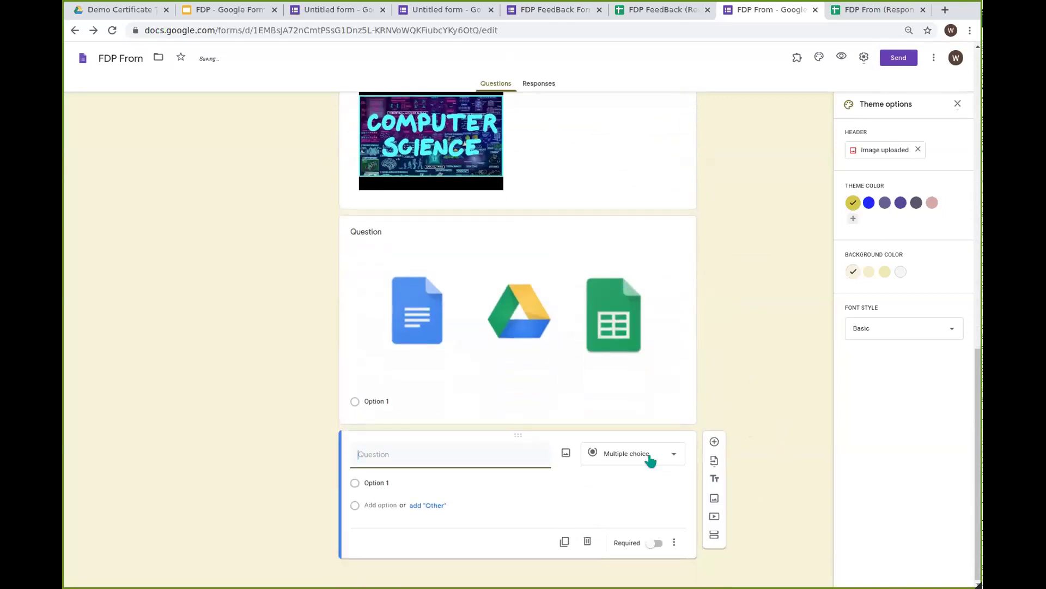
# Step: Make the new question a File upload question, then preview the form as a respondent
pyautogui.click(652, 460)
pyautogui.click(636, 436)
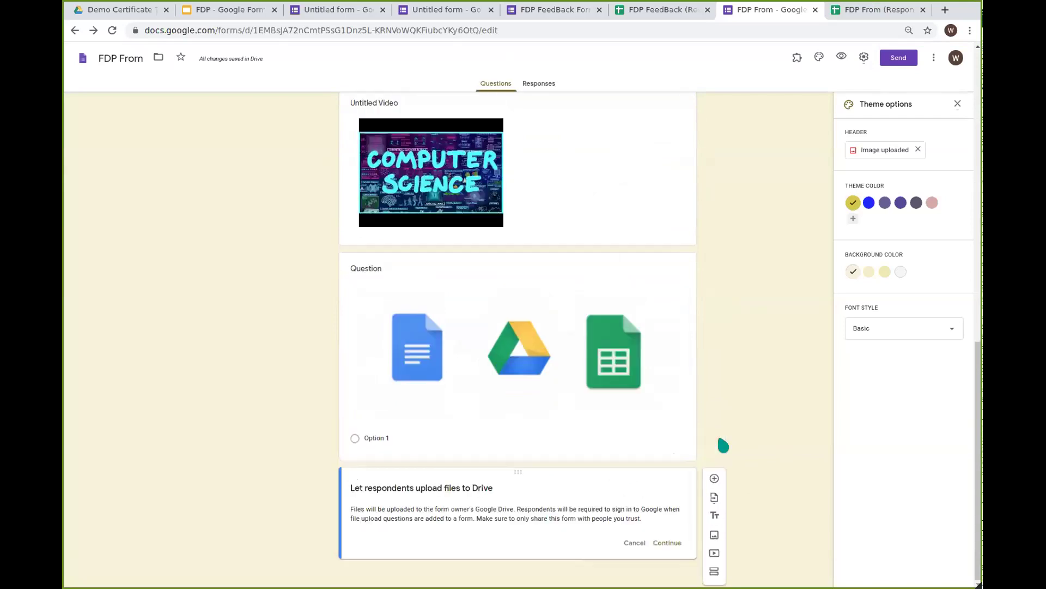
pyautogui.click(634, 543)
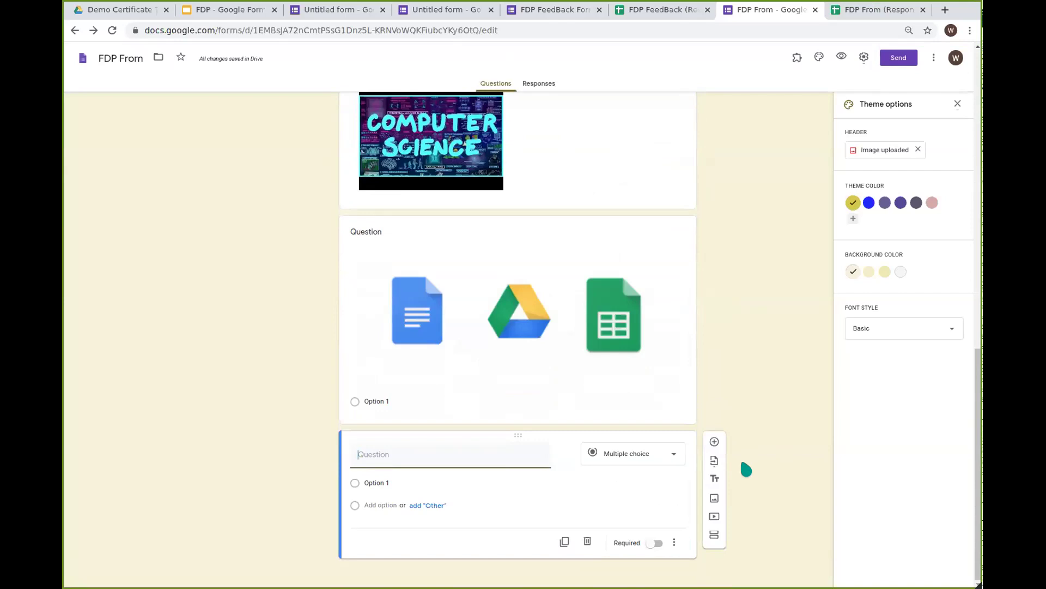
pyautogui.click(676, 460)
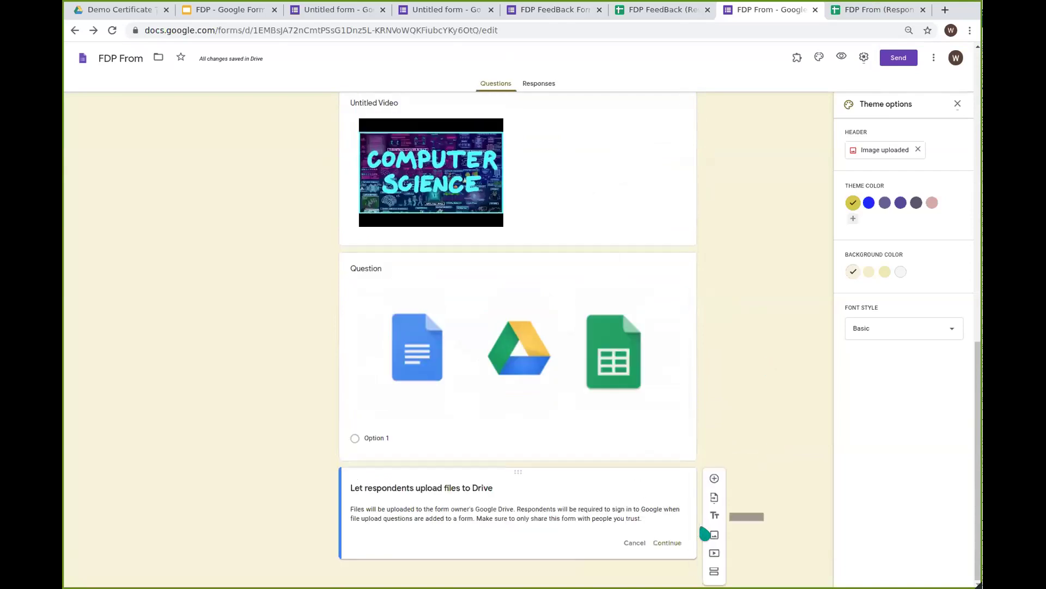
pyautogui.click(658, 542)
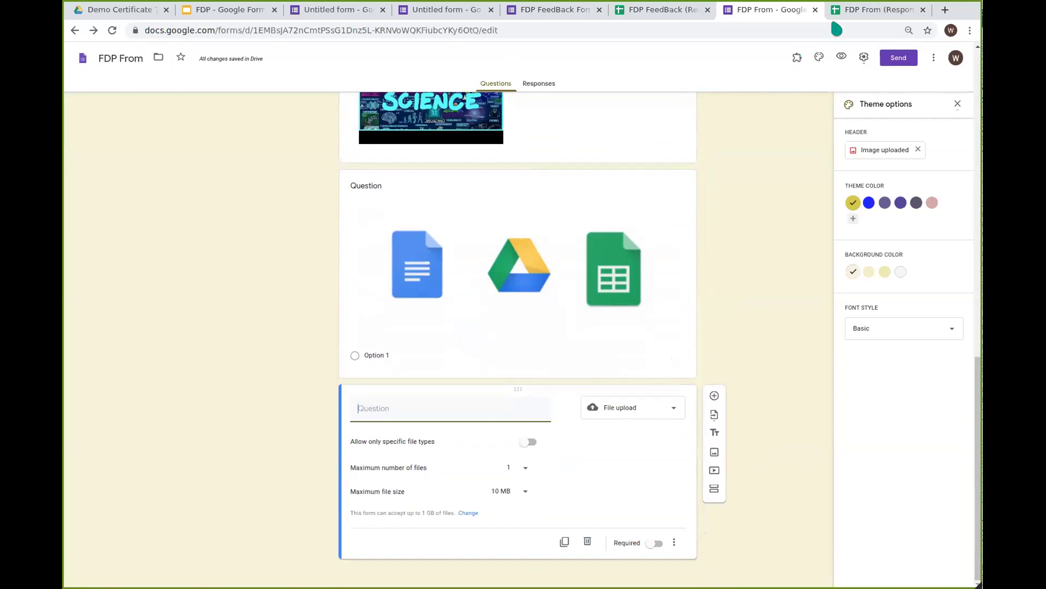
pyautogui.click(842, 57)
# Step: Try Add file on the preview's upload question, close the dialog, and return to FDP From (Responses)
pyautogui.scroll(-15, 734, 367)
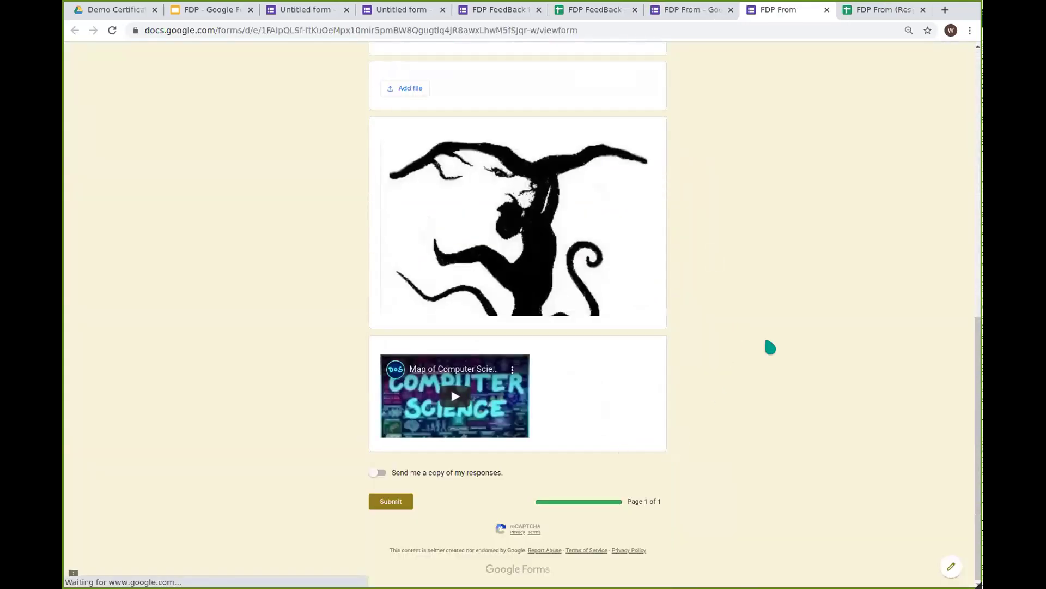
pyautogui.scroll(6, 770, 345)
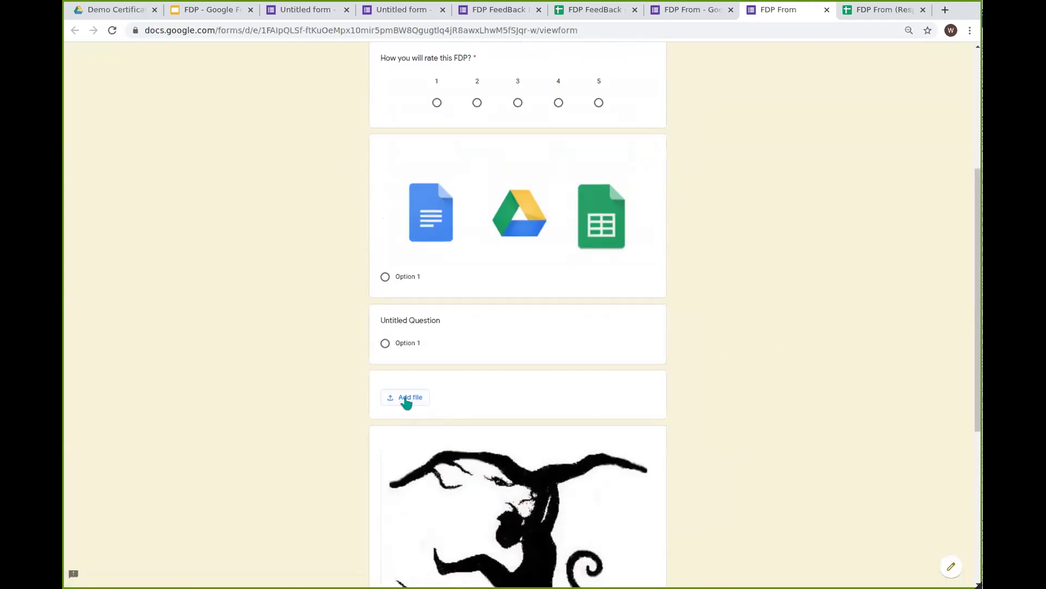
pyautogui.click(406, 401)
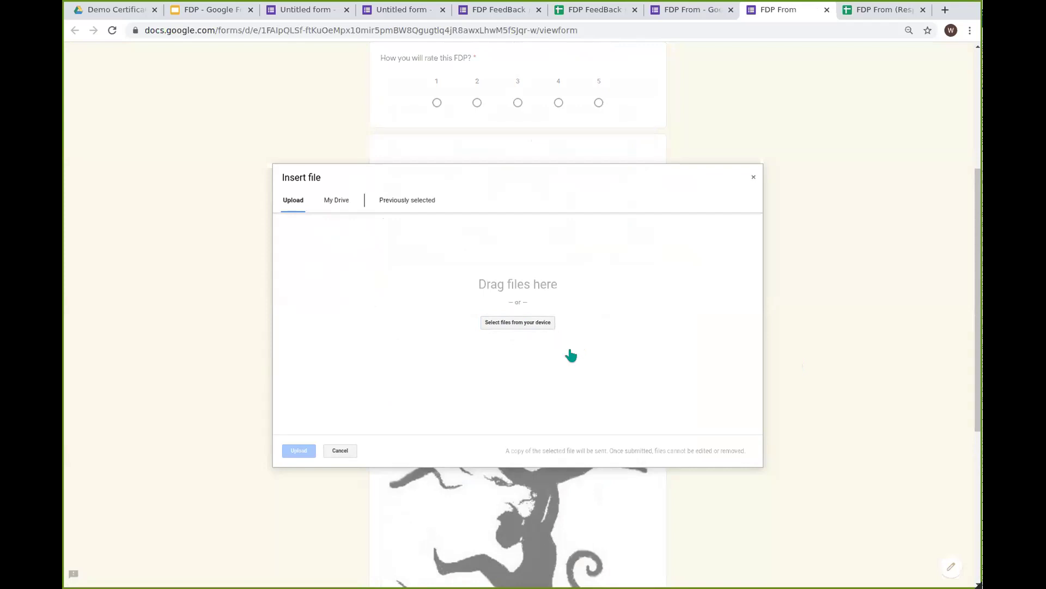
pyautogui.click(754, 178)
pyautogui.scroll(-1, 781, 312)
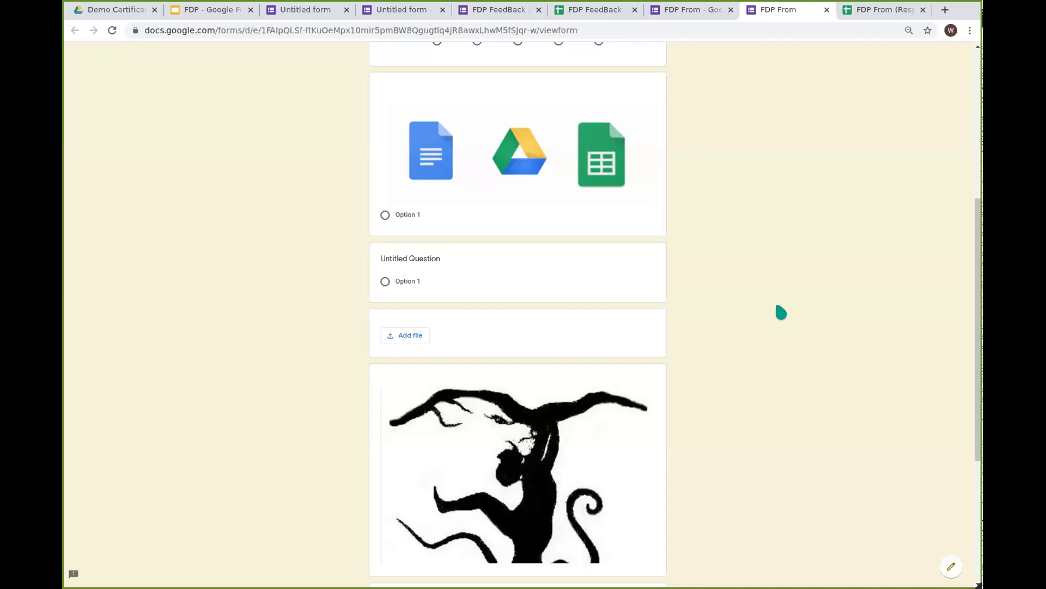
pyautogui.click(887, 18)
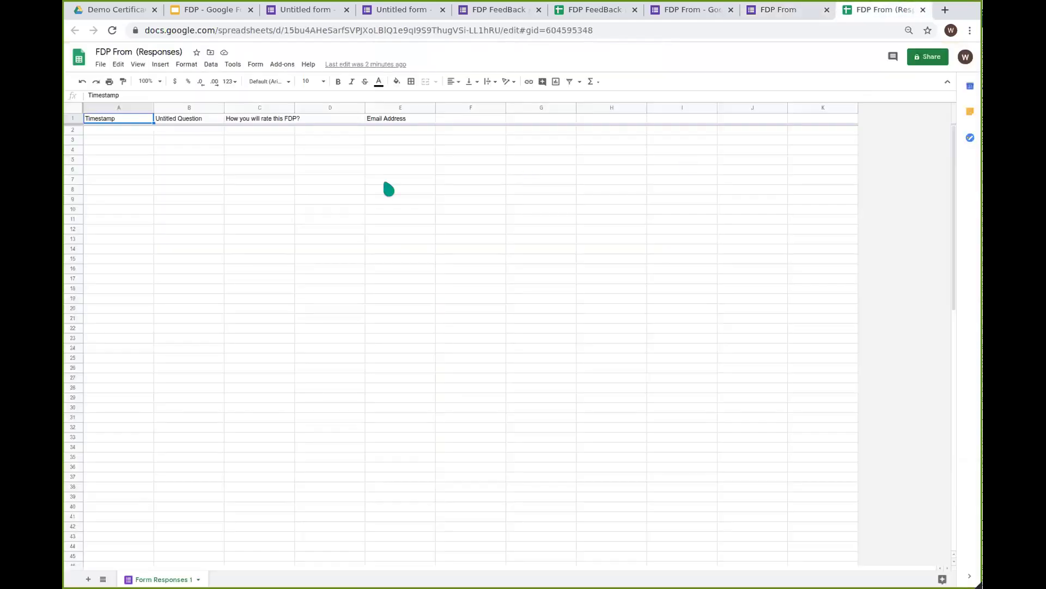
# Step: Launch AutoCrat from Add-ons on FDP From (Responses), close it, then switch to FDP FeedBack (Responses)
pyautogui.click(283, 64)
pyautogui.moveTo(315, 105)
pyautogui.click(376, 108)
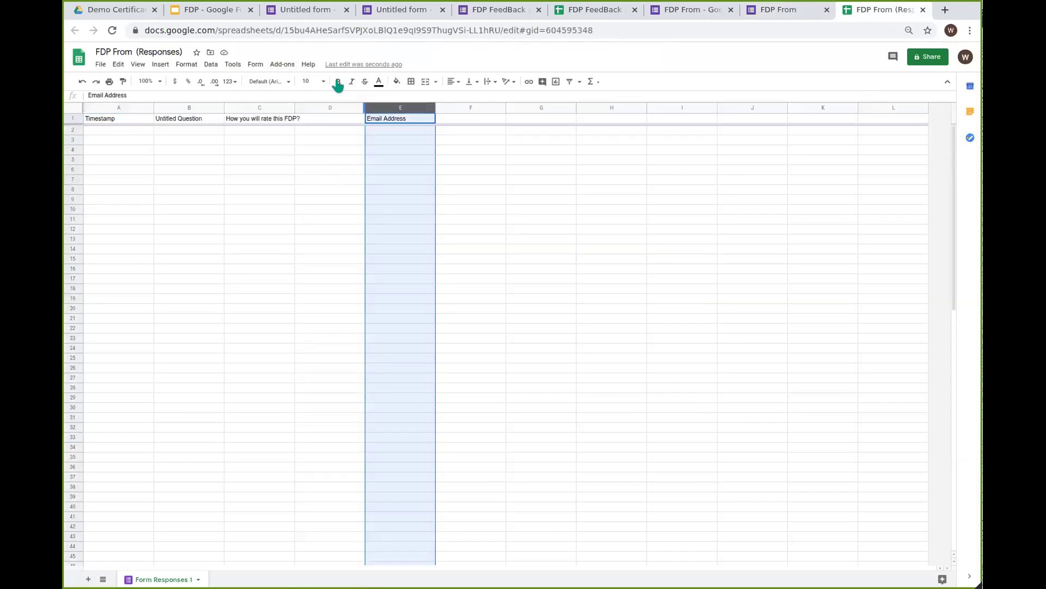
pyautogui.click(286, 64)
pyautogui.click(368, 106)
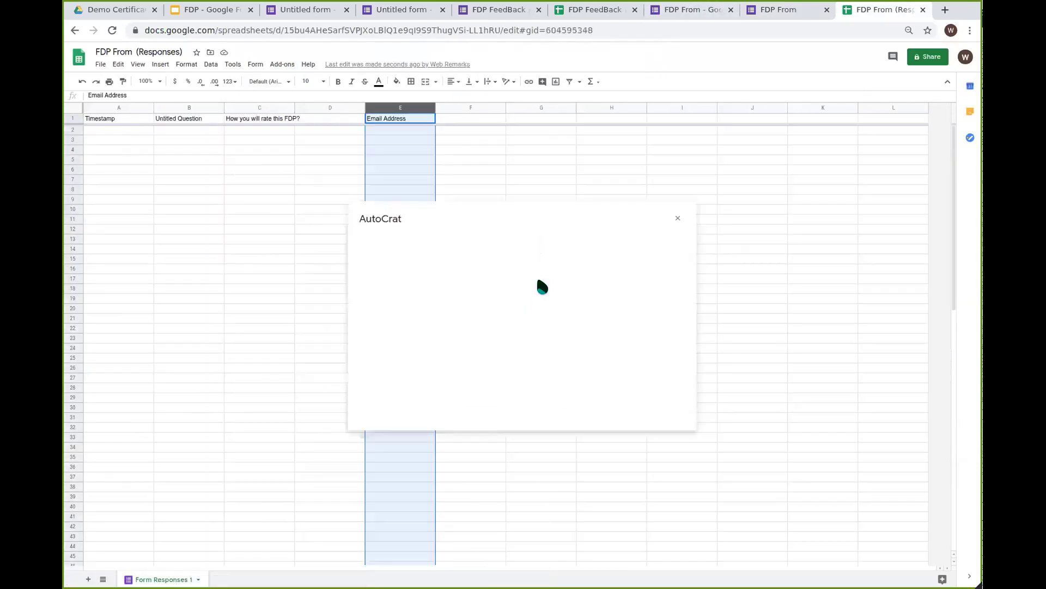
pyautogui.click(679, 219)
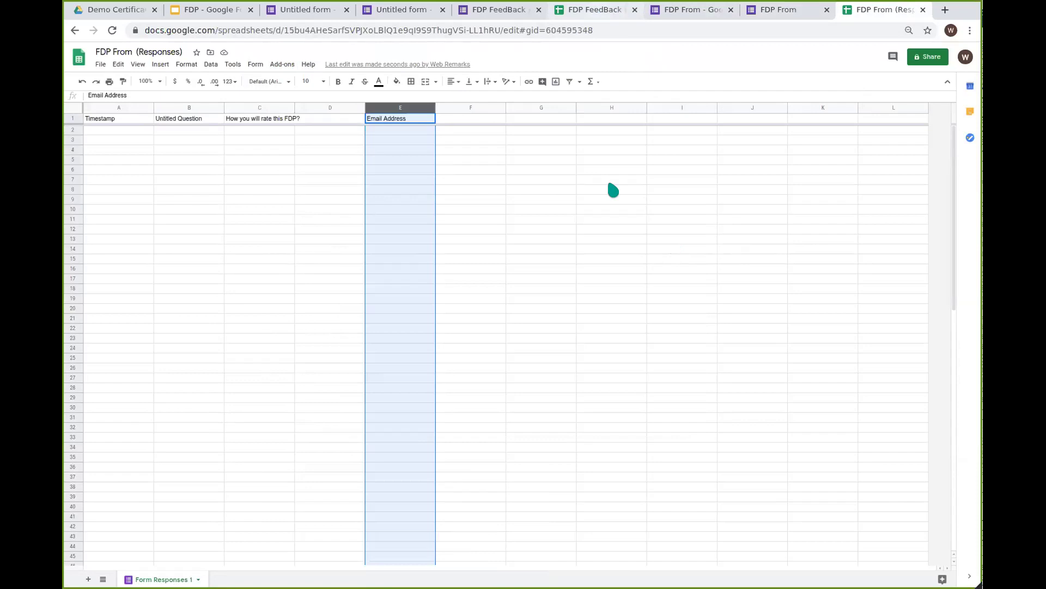
pyautogui.hotkey('ctrl', '6')
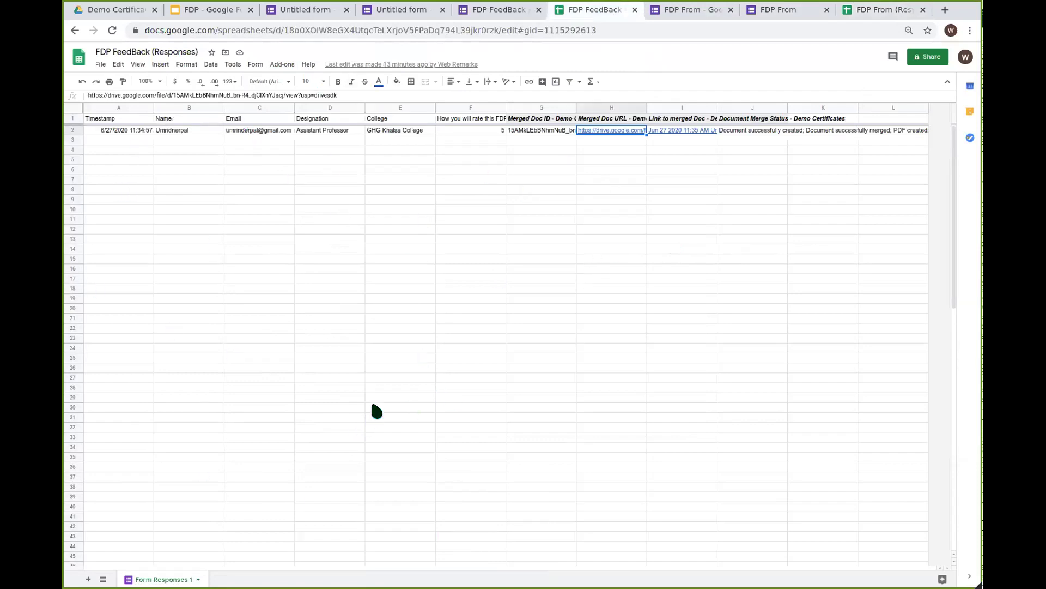
# Step: Launch AutoCrat on FDP FeedBack (Responses) to show its Demo Certificates merge job
pyautogui.click(276, 64)
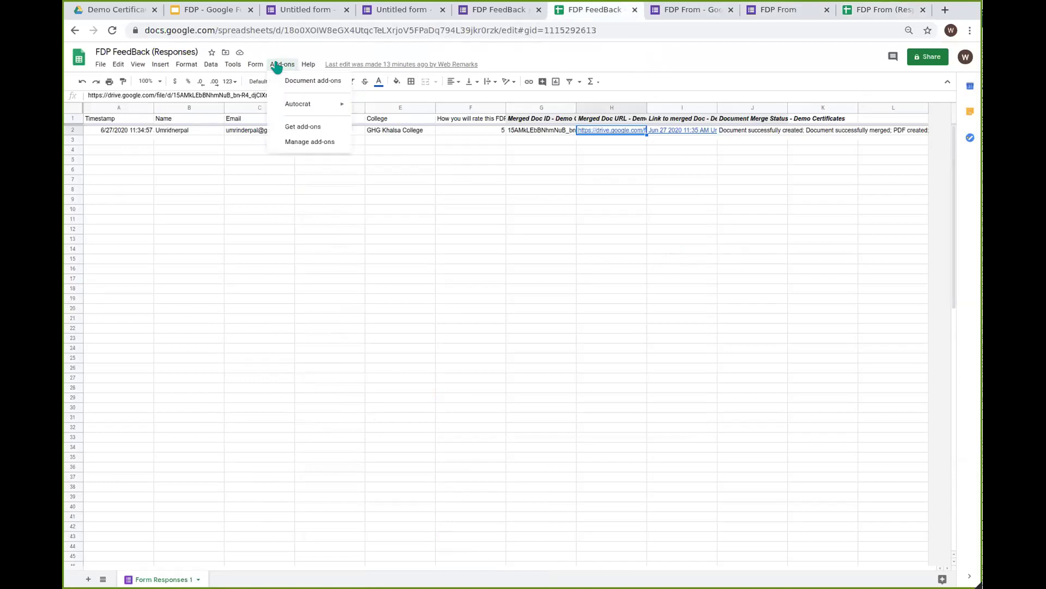
pyautogui.moveTo(327, 105)
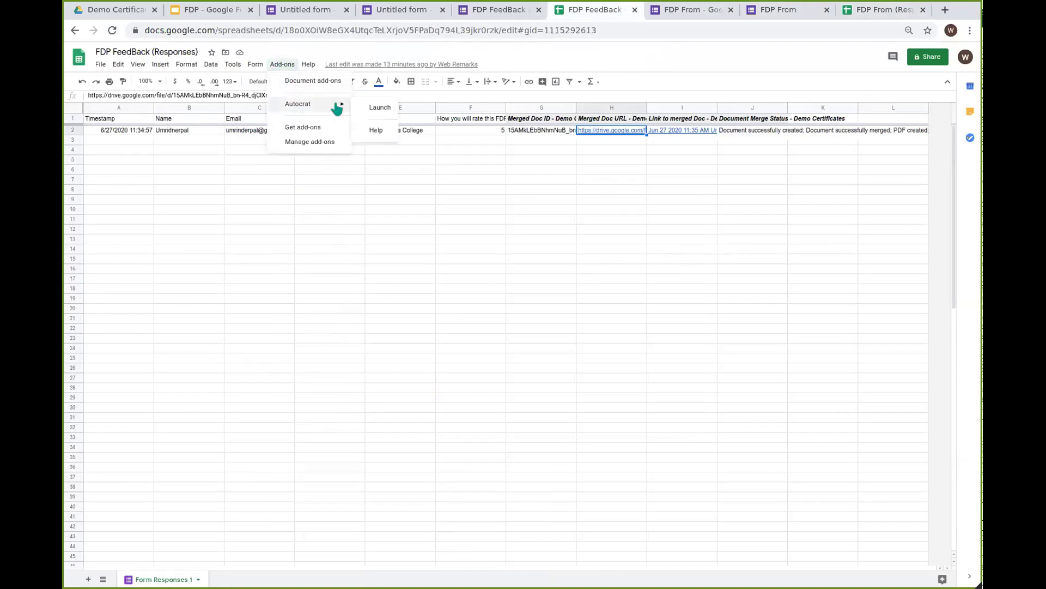
pyautogui.click(371, 110)
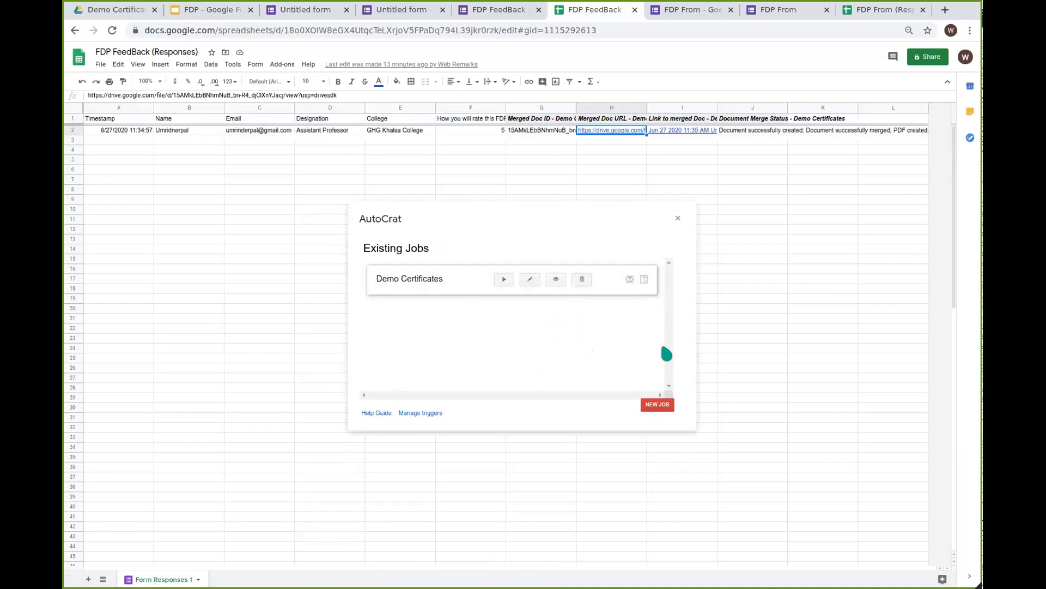
# Step: Edit the Demo Certificates merge job, reviewing its Name and Choose template pages
pyautogui.click(533, 284)
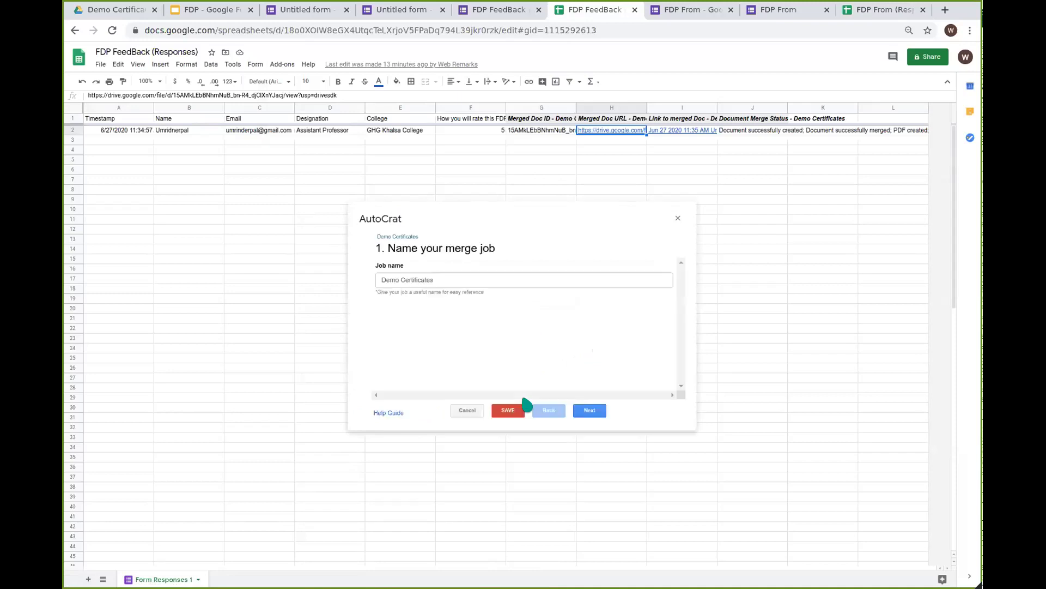
pyautogui.click(456, 280)
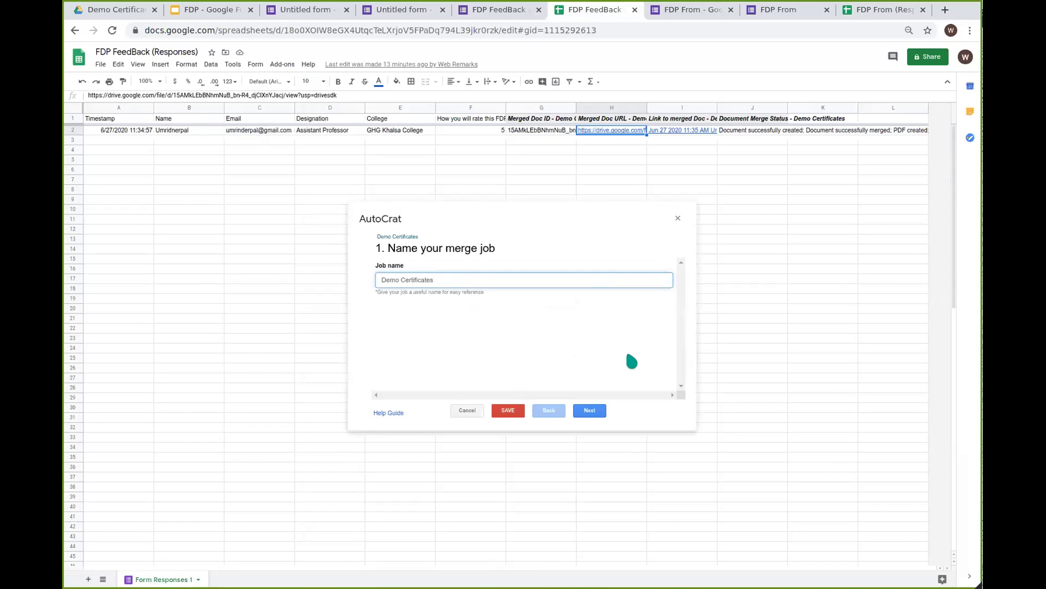
pyautogui.click(587, 413)
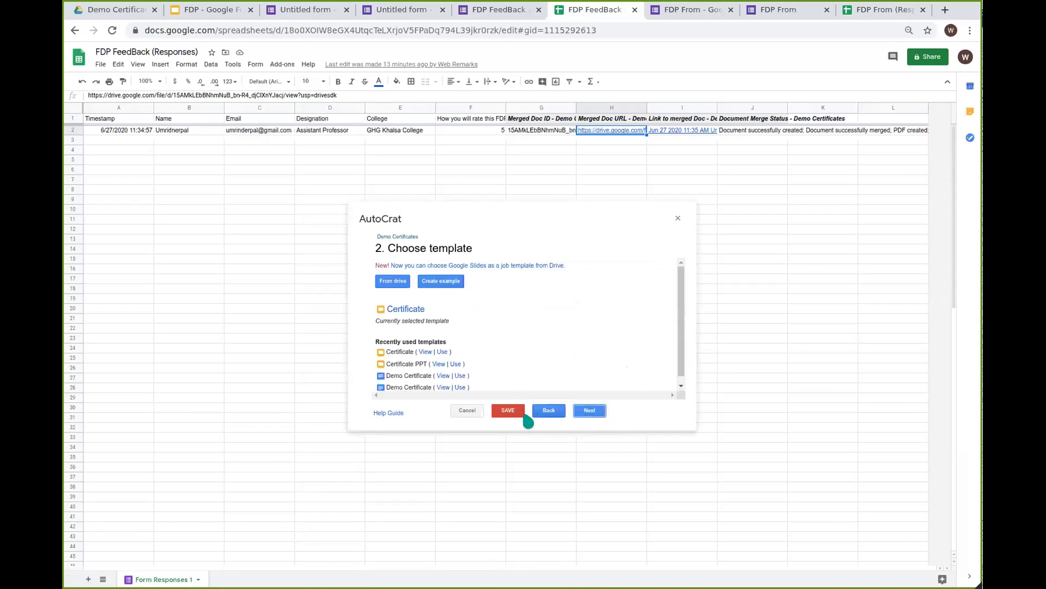
pyautogui.click(546, 413)
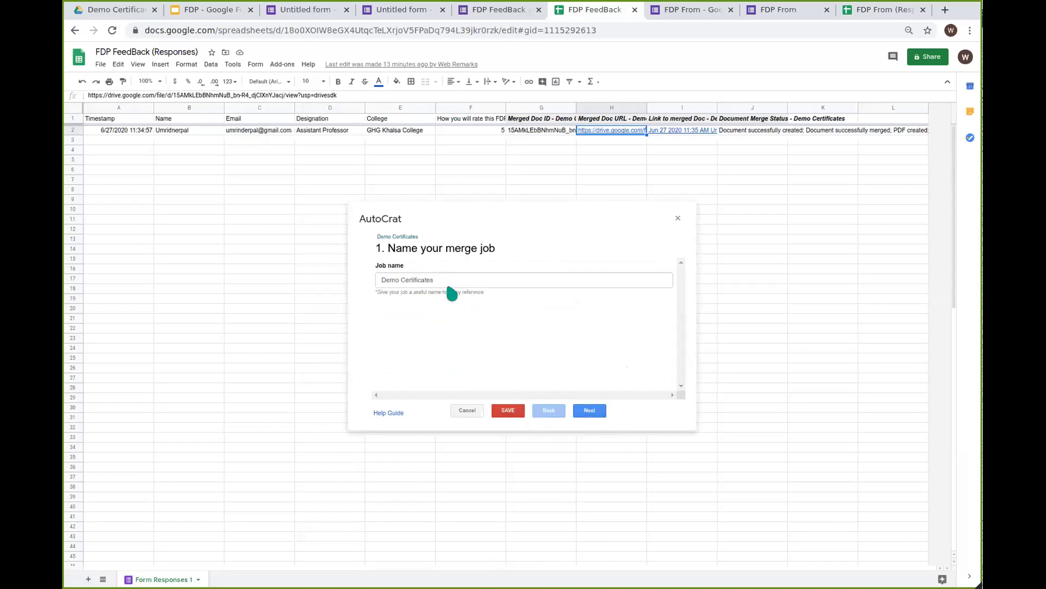
pyautogui.click(471, 278)
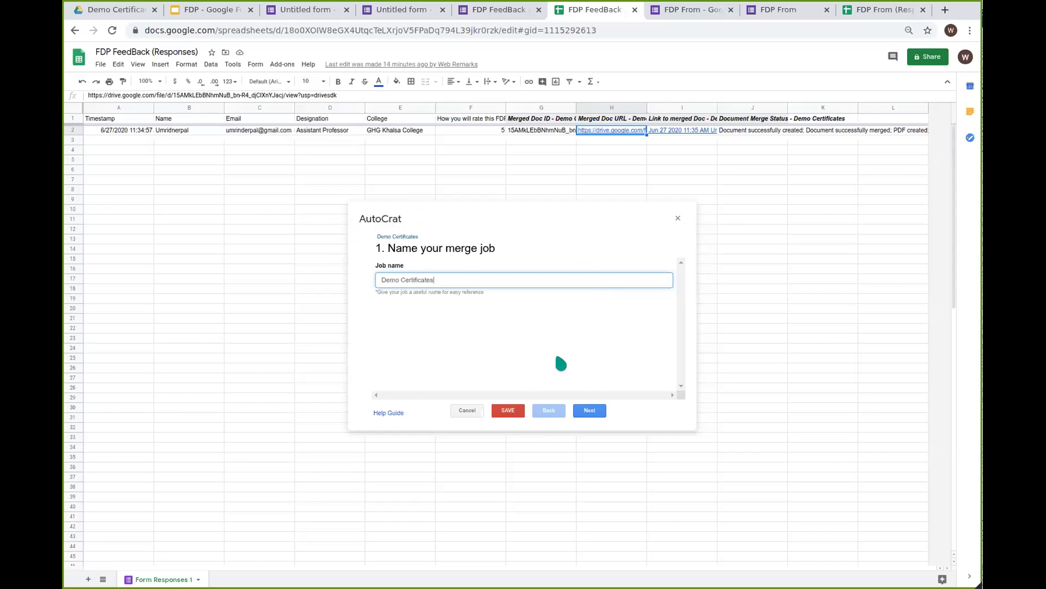
pyautogui.click(593, 411)
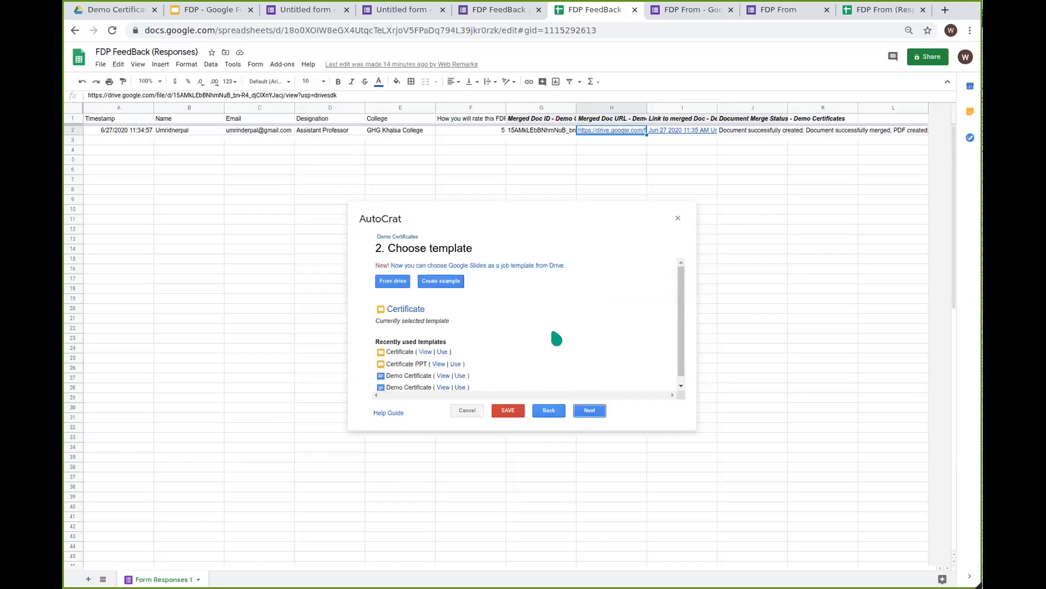
# Step: Look over the template choices, then switch to the Demo Certificate Templates folder in Drive
pyautogui.scroll(-1, 555, 336)
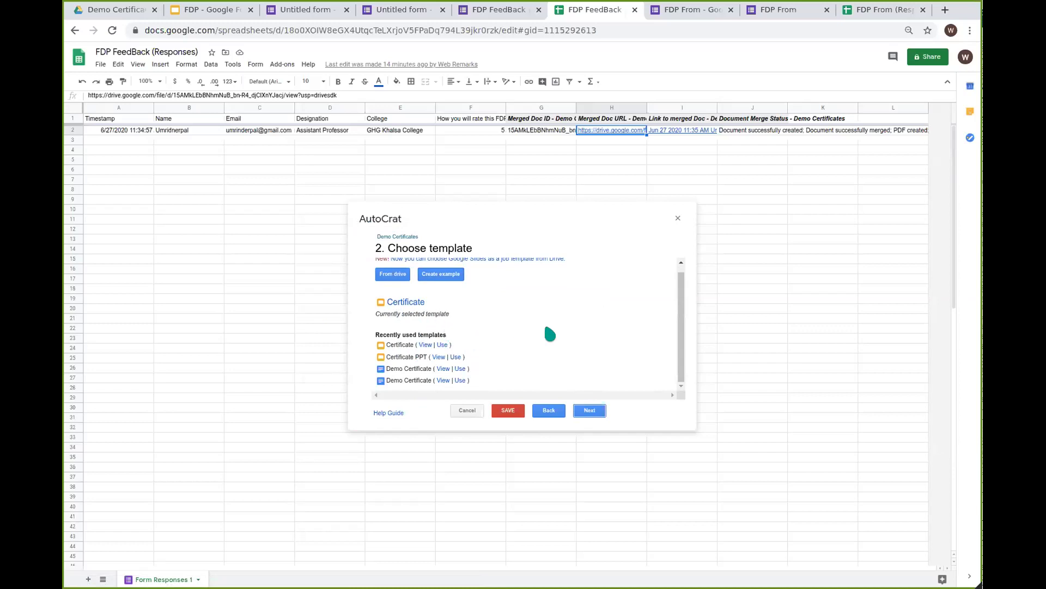
pyautogui.scroll(1, 549, 333)
pyautogui.scroll(-1, 549, 334)
pyautogui.click(130, 14)
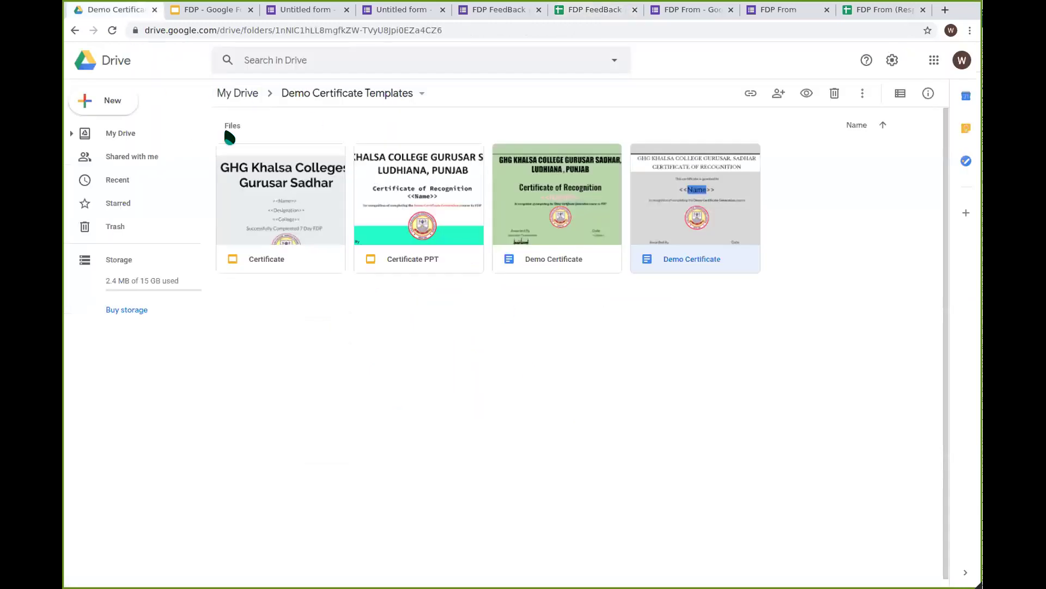
# Step: From My Drive, open the Demo Certificate Templates folder and the second Demo Certificate document
pyautogui.click(241, 94)
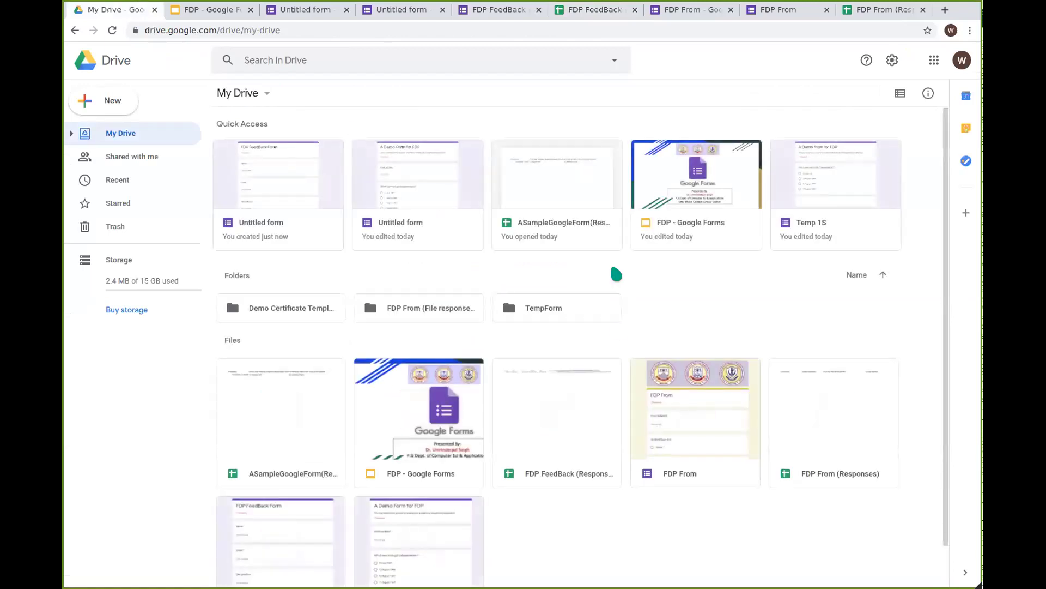
pyautogui.doubleClick(285, 316)
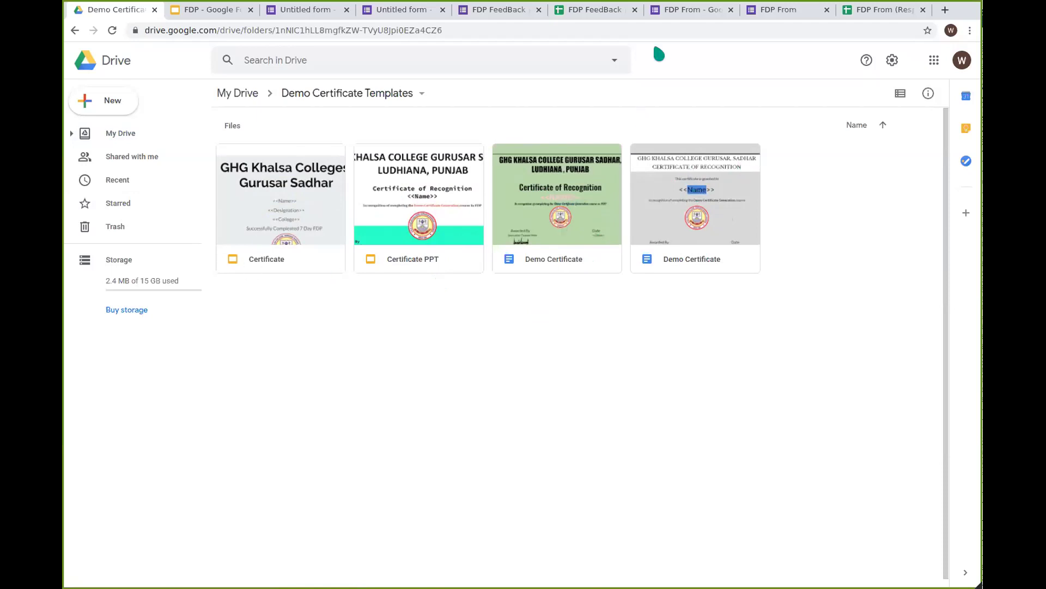
pyautogui.click(604, 13)
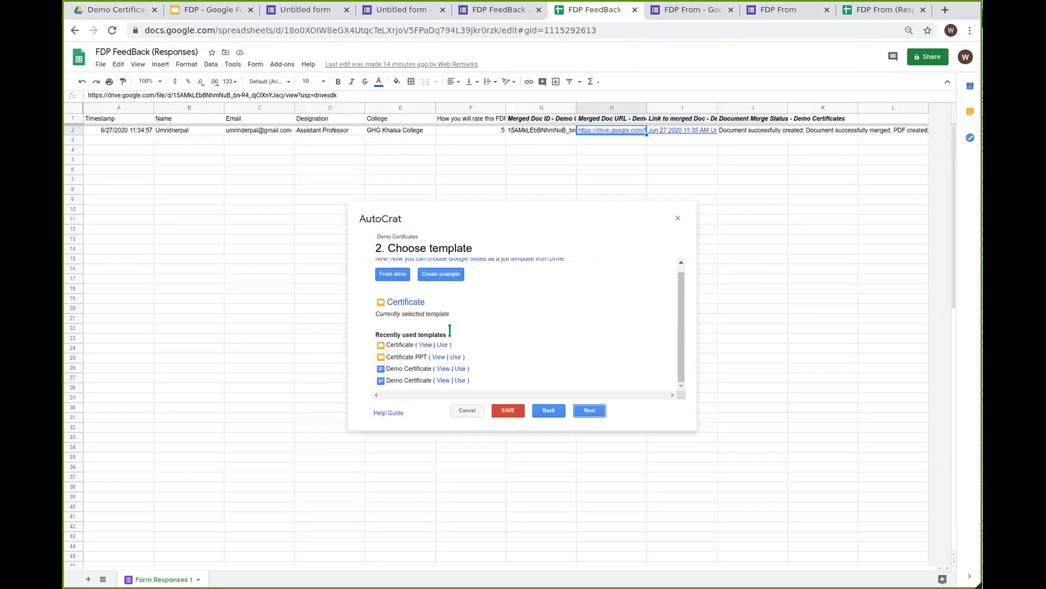
pyautogui.click(135, 13)
pyautogui.doubleClick(691, 210)
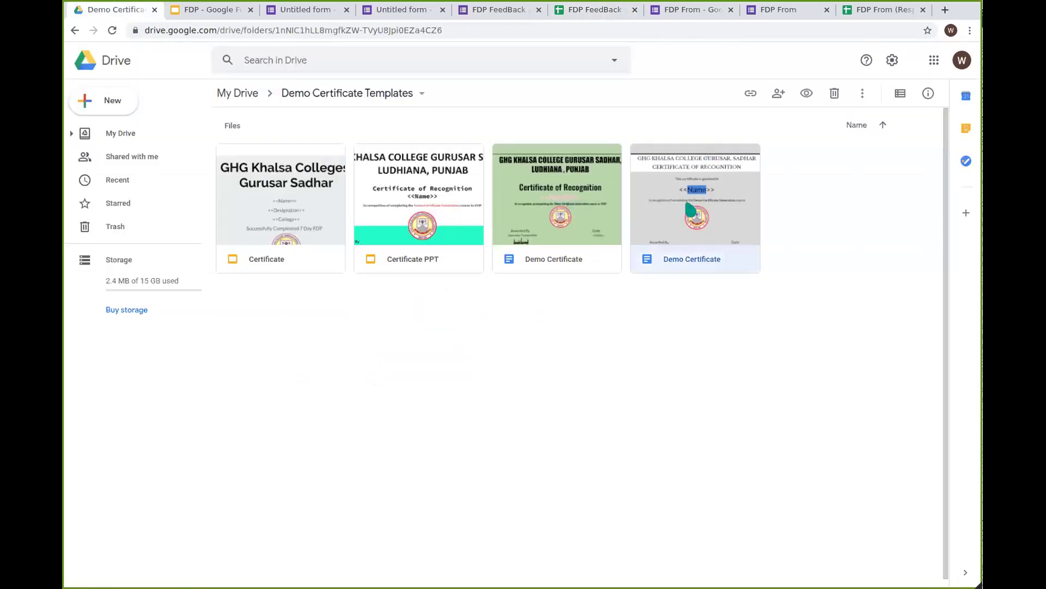
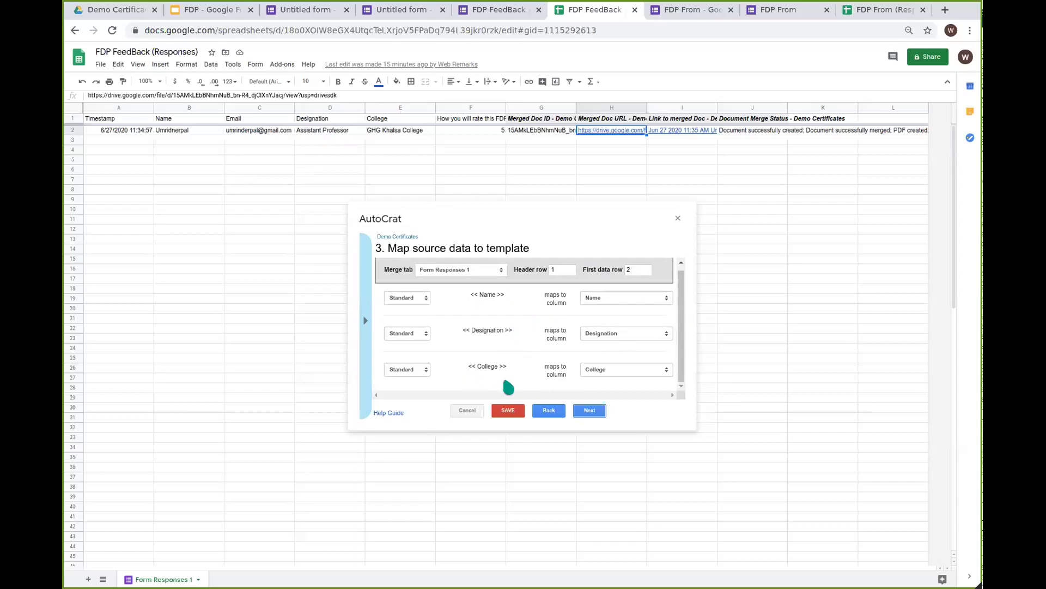
# Step: Keep the Name, Designation and College tags mapped to their matching columns, then continue to file settings
pyautogui.click(618, 298)
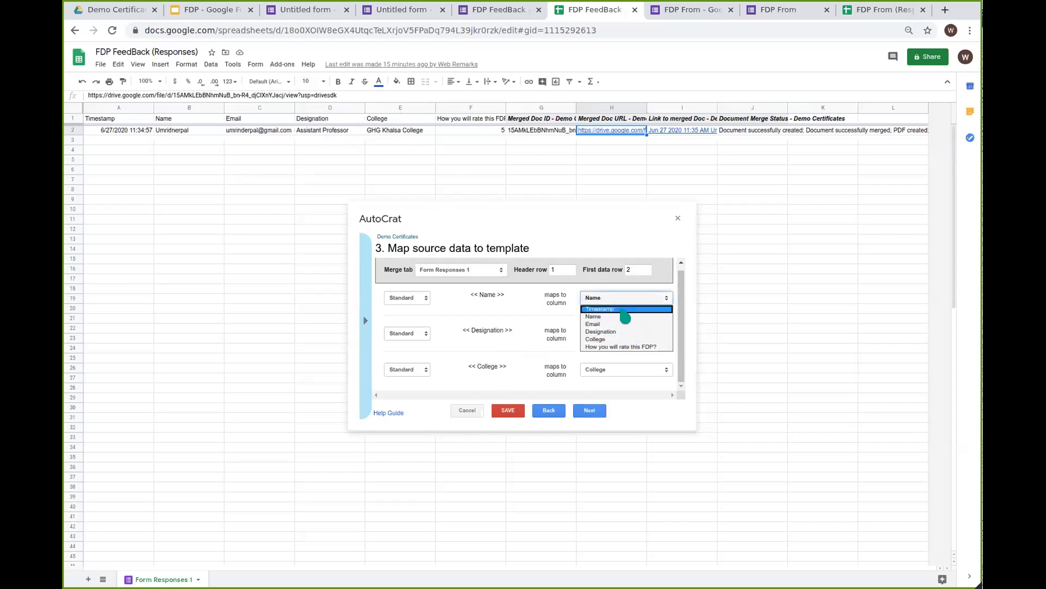
pyautogui.click(600, 316)
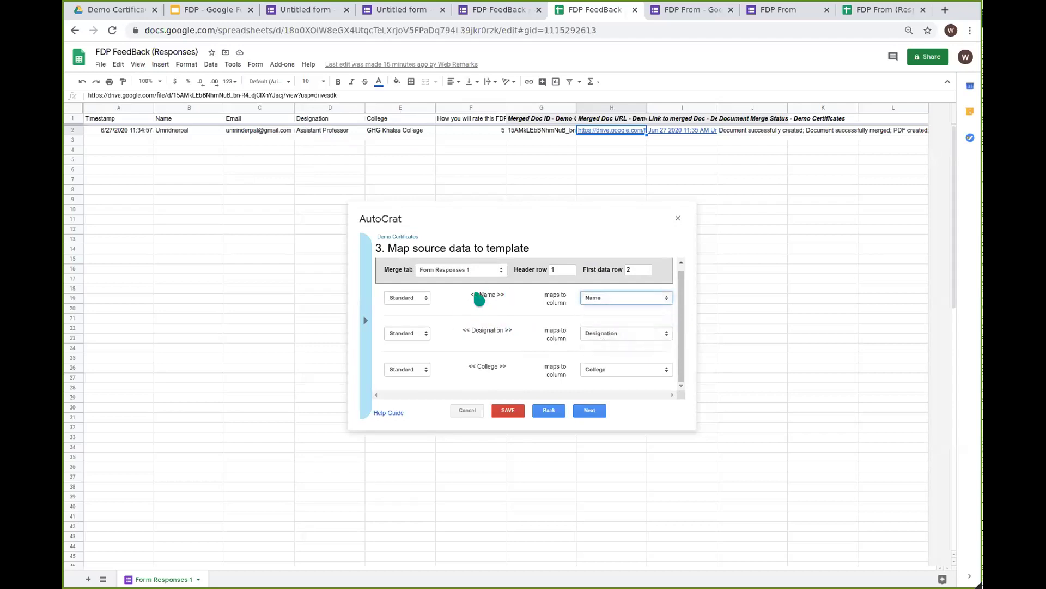
pyautogui.click(606, 298)
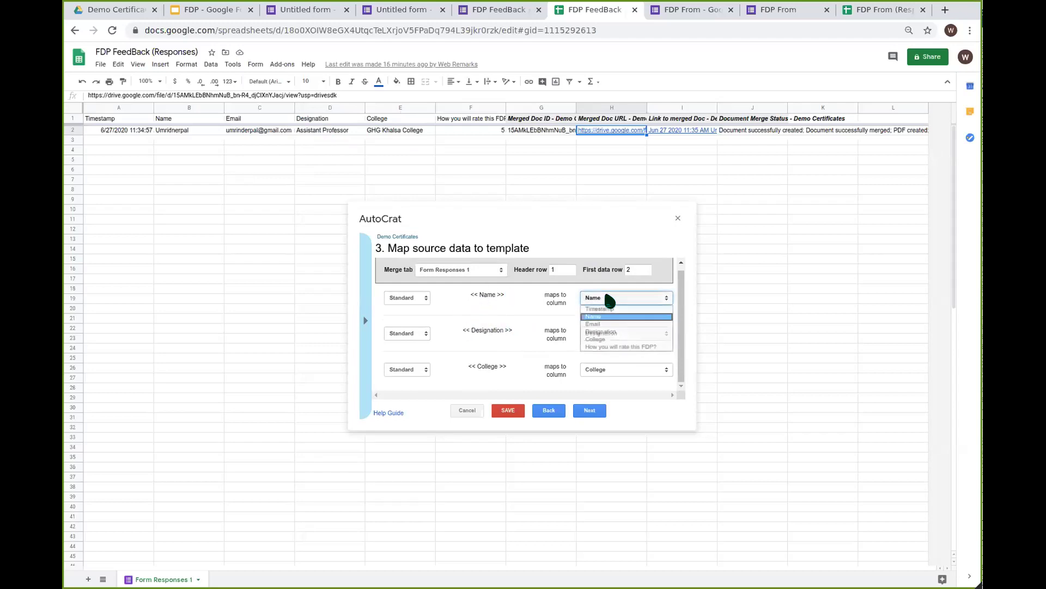
pyautogui.click(597, 327)
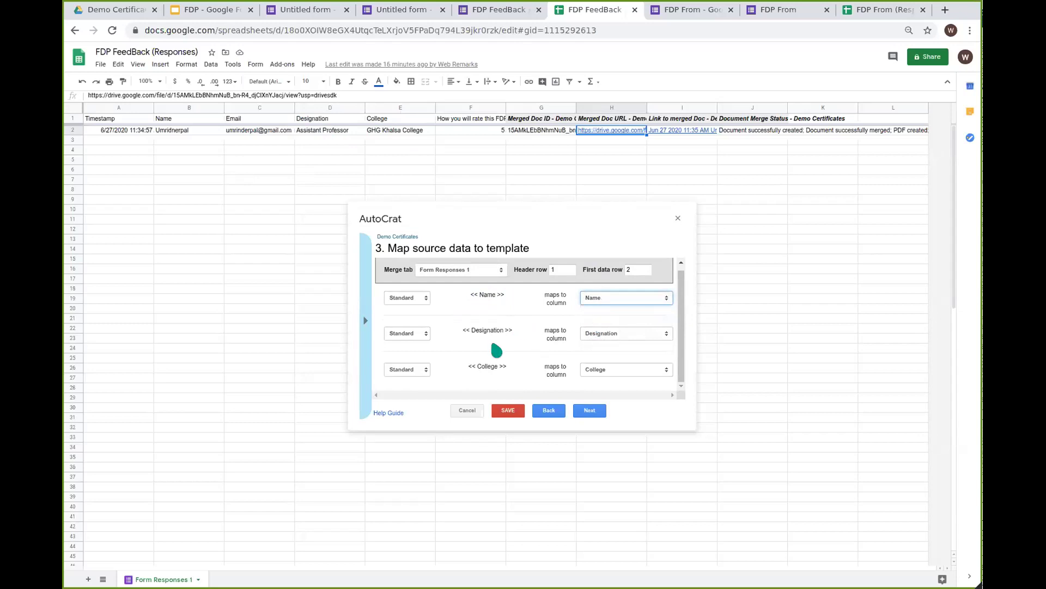
pyautogui.click(594, 334)
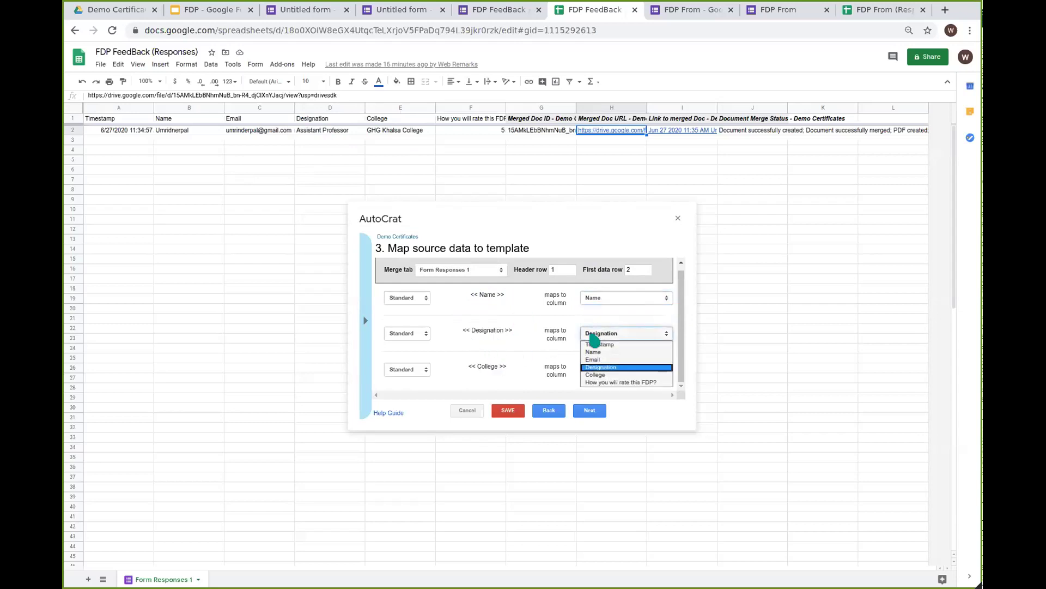
pyautogui.click(600, 366)
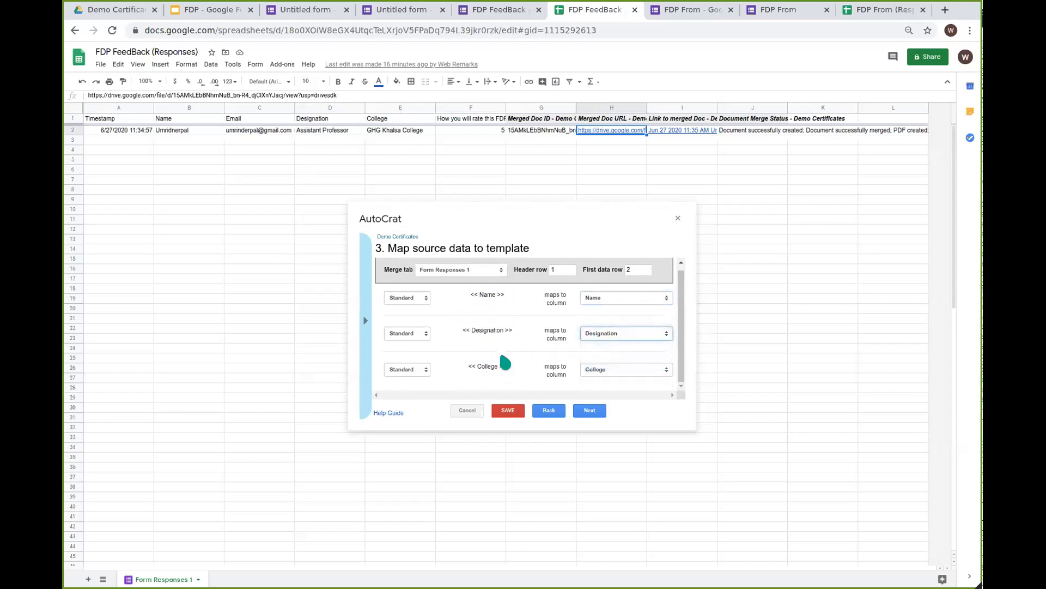
pyautogui.click(617, 372)
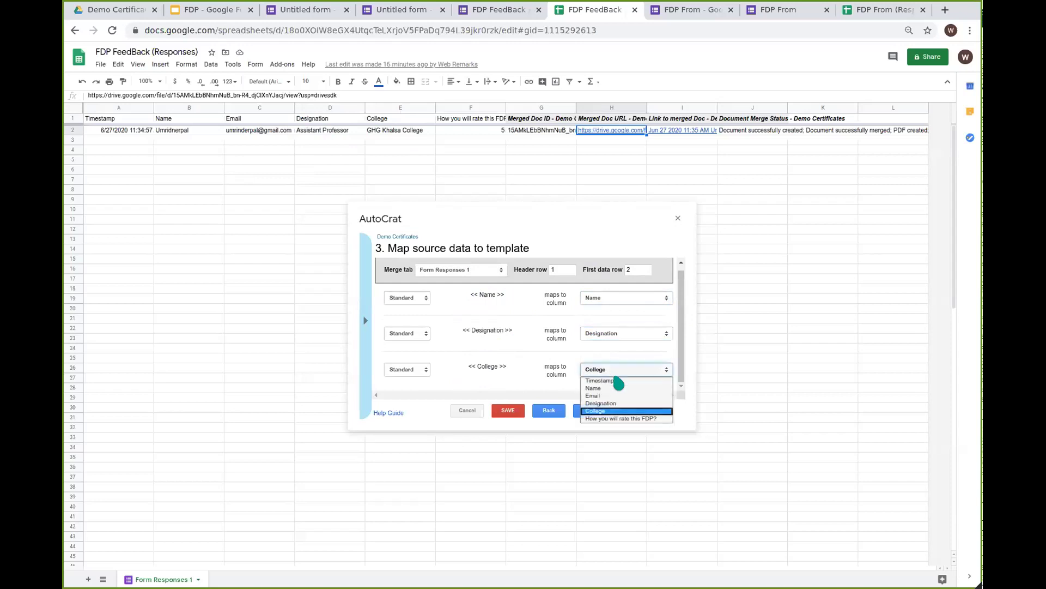
pyautogui.click(617, 412)
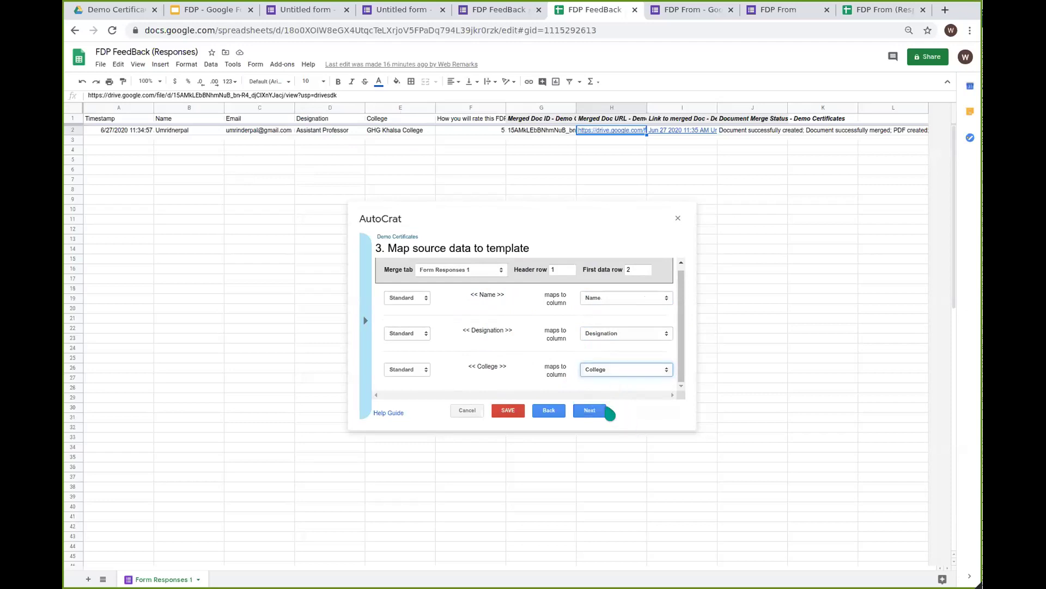
pyautogui.click(601, 412)
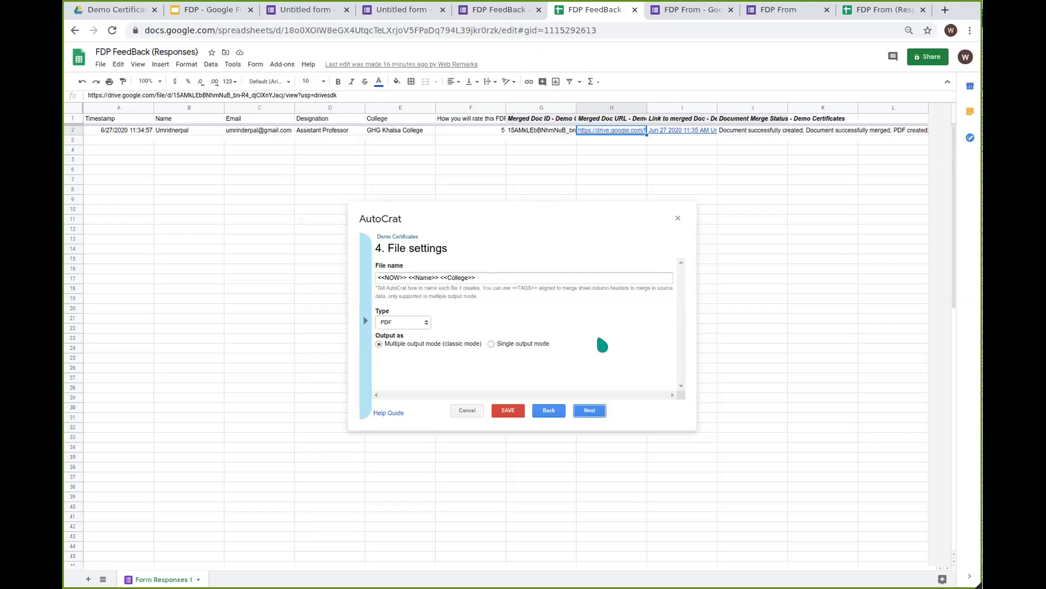
pyautogui.click(131, 9)
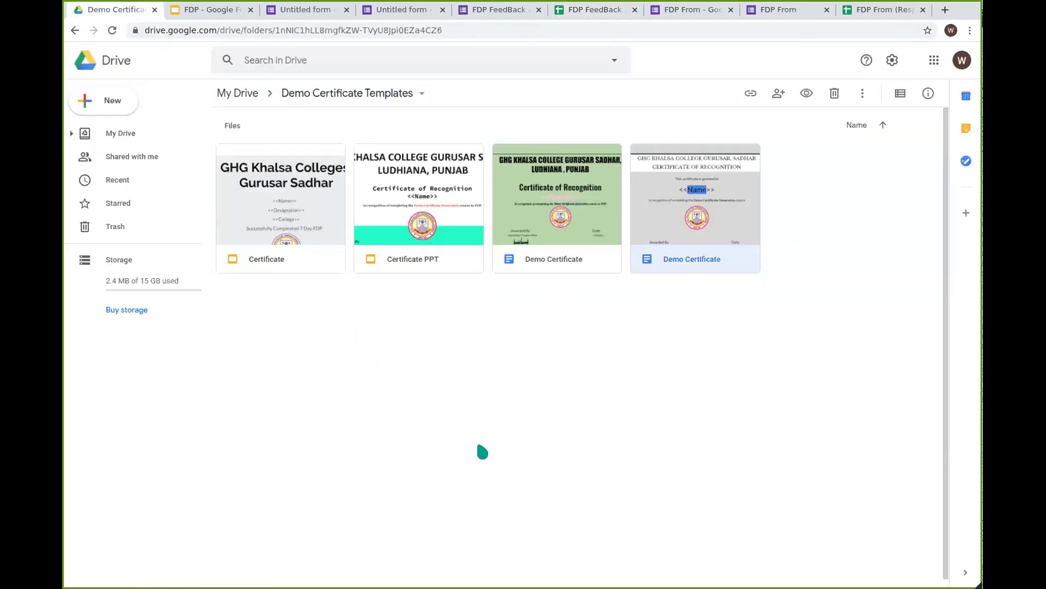
pyautogui.click(235, 96)
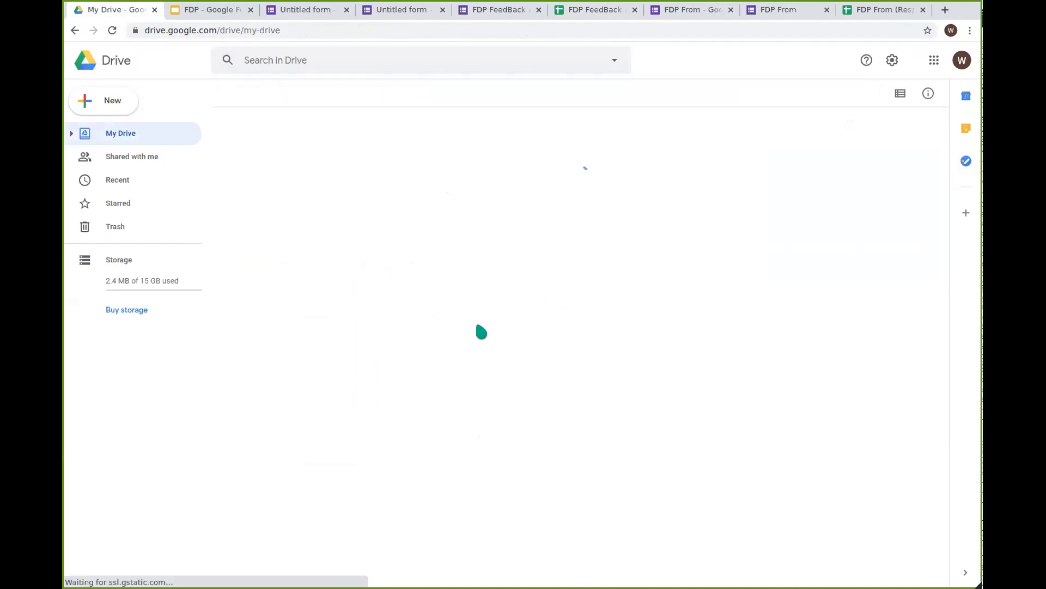
pyautogui.doubleClick(525, 312)
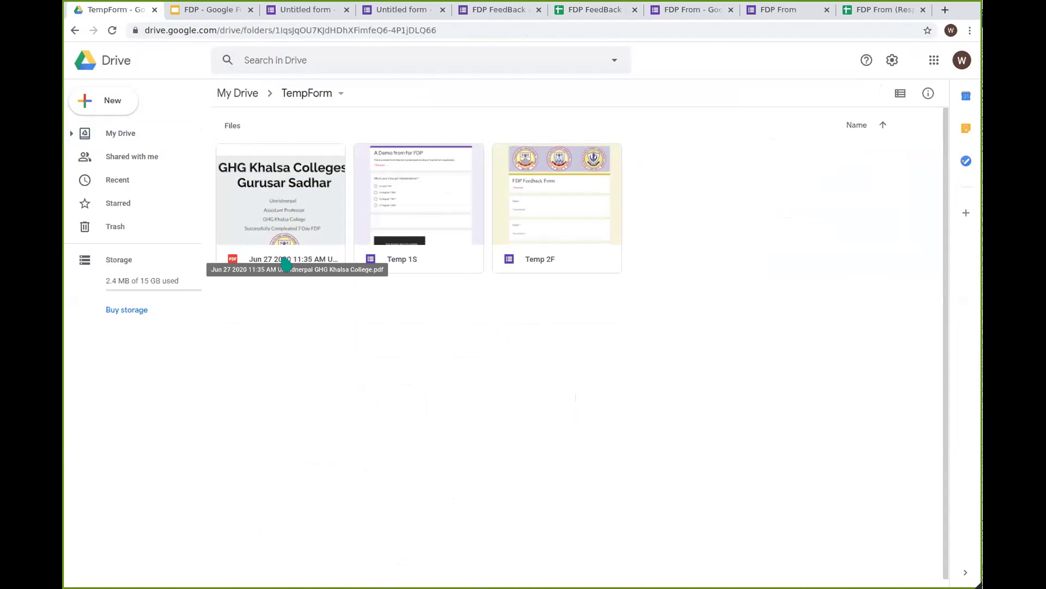
pyautogui.doubleClick(286, 264)
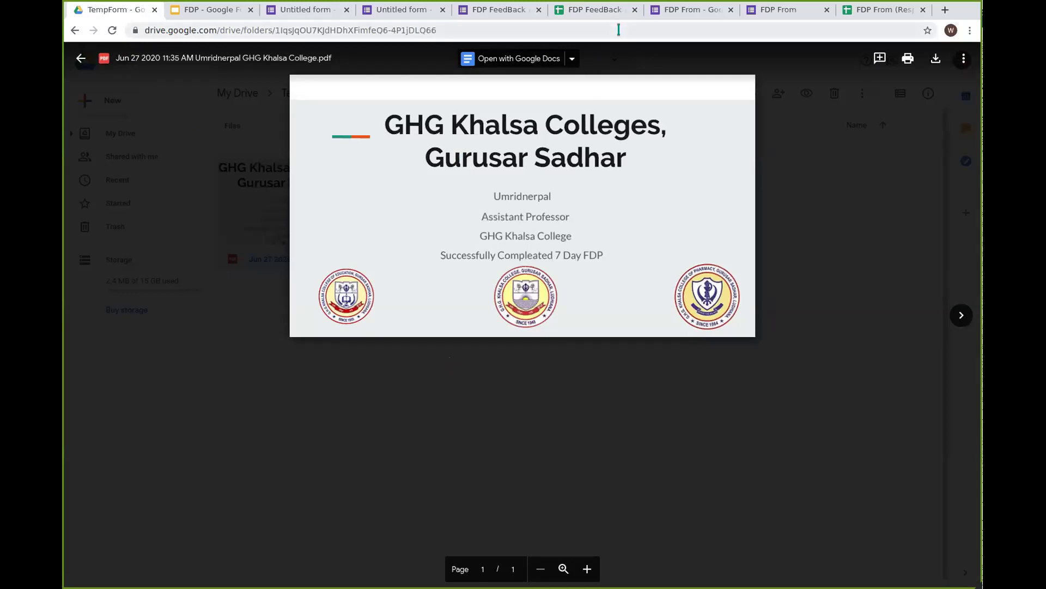
pyautogui.hotkey('ctrl', '6')
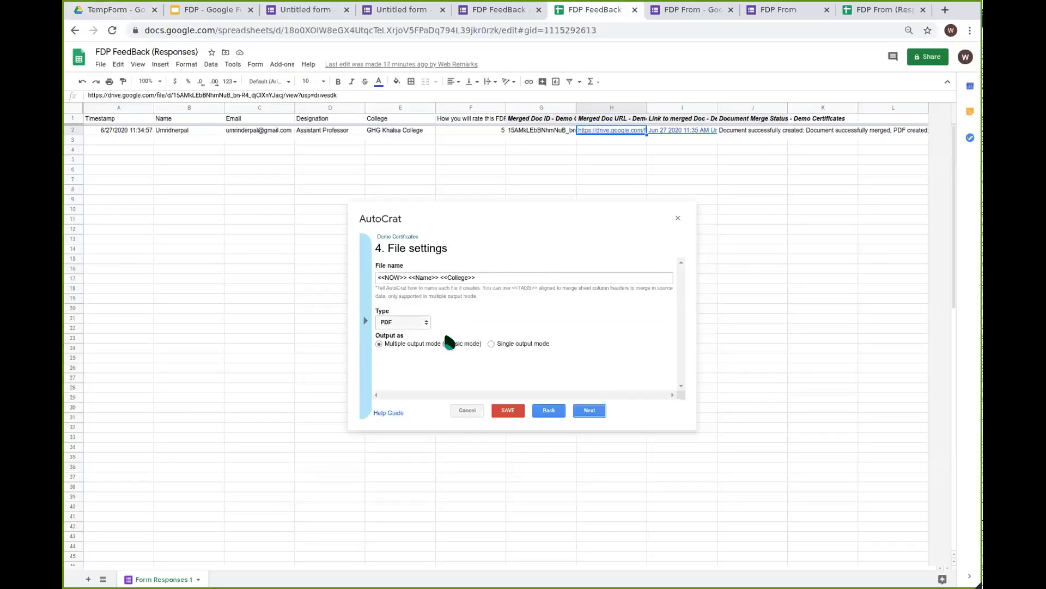
# Step: Keep PDF as the merged file's output type
pyautogui.click(428, 321)
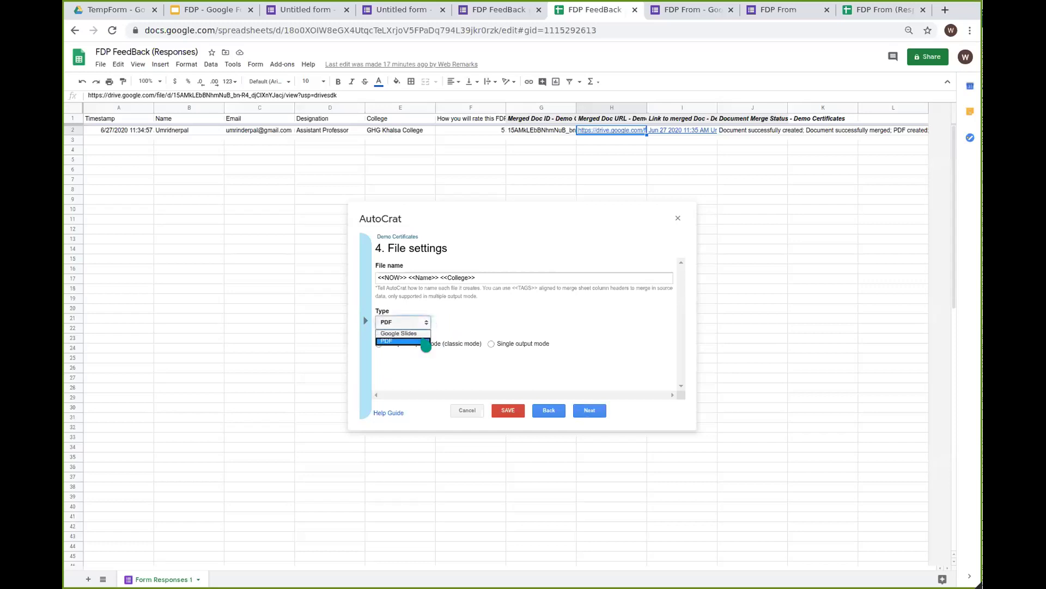
pyautogui.click(424, 342)
pyautogui.click(412, 326)
pyautogui.click(414, 341)
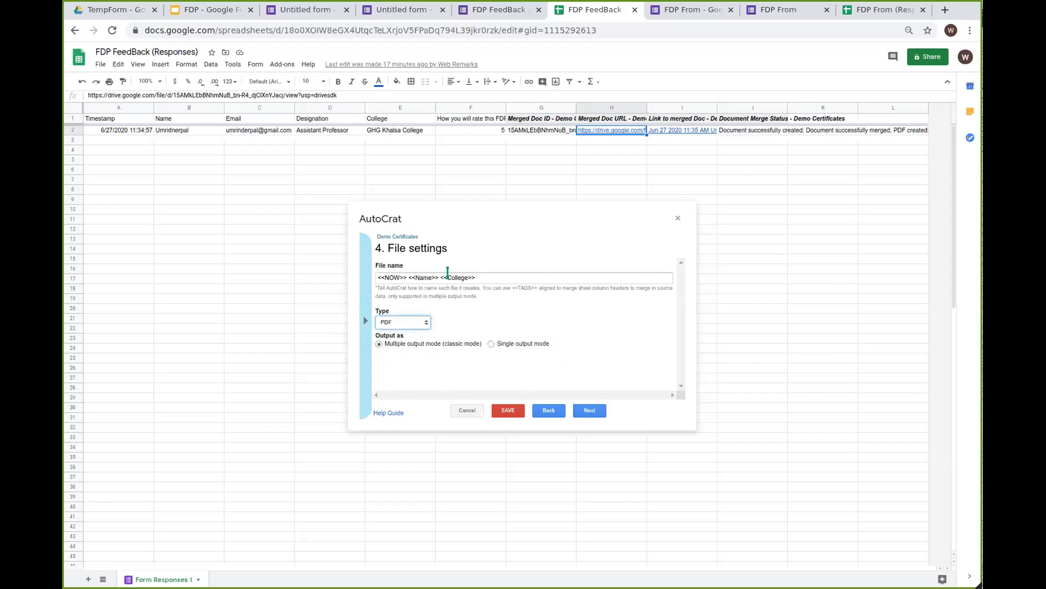
# Step: Keep the file name pattern <<NOW>> <<Name>> <<College>>, checking the available merge tags
pyautogui.click(406, 277)
pyautogui.moveTo(406, 277); pyautogui.dragTo(376, 279)
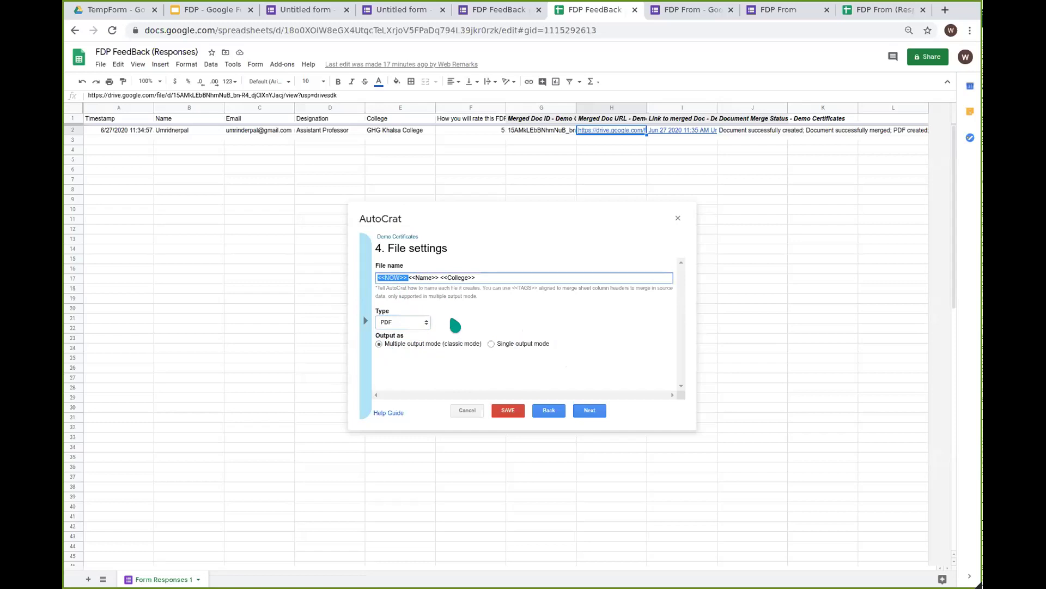
pyautogui.click(414, 278)
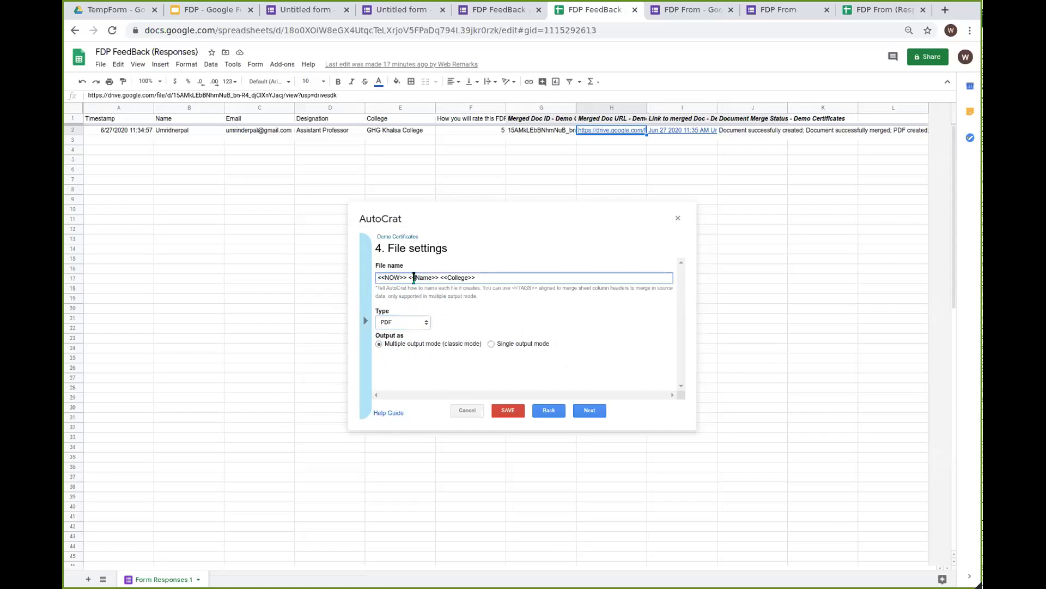
pyautogui.click(368, 322)
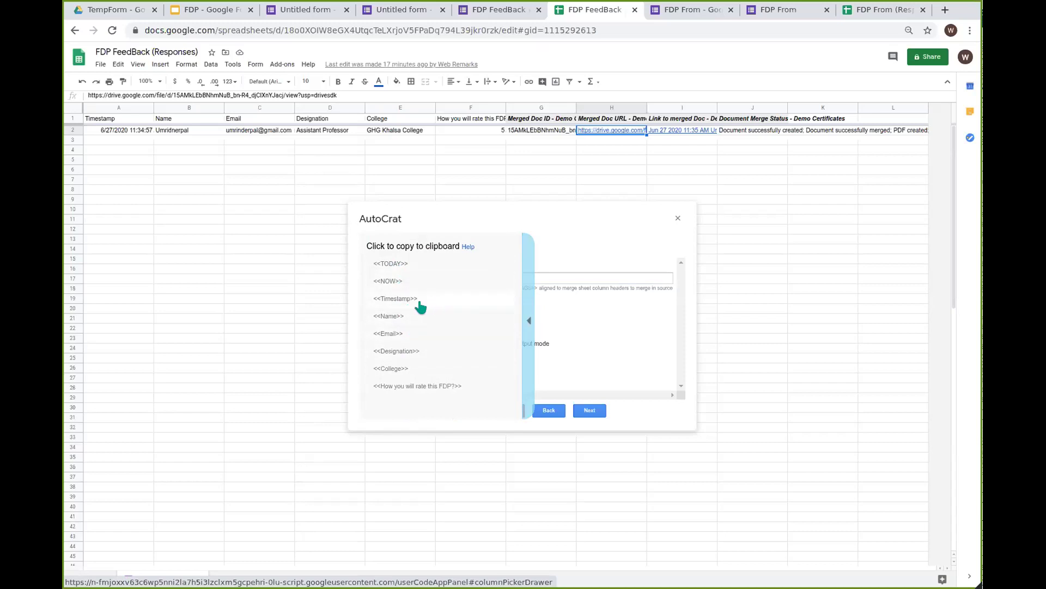
pyautogui.click(402, 320)
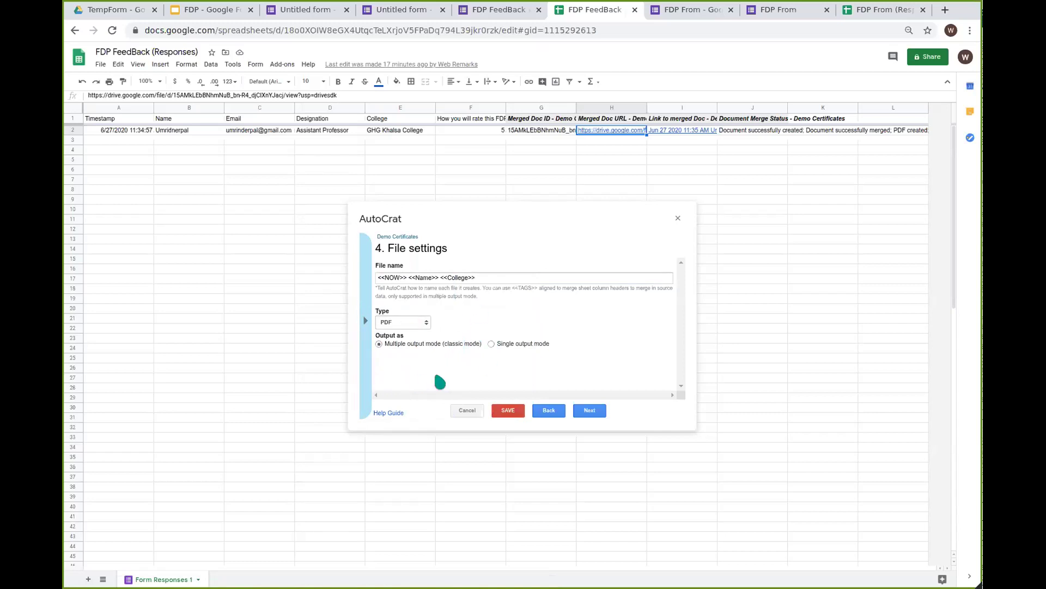
# Step: Accept the destination folder and skip the optional folder reference and merge condition steps
pyautogui.click(591, 410)
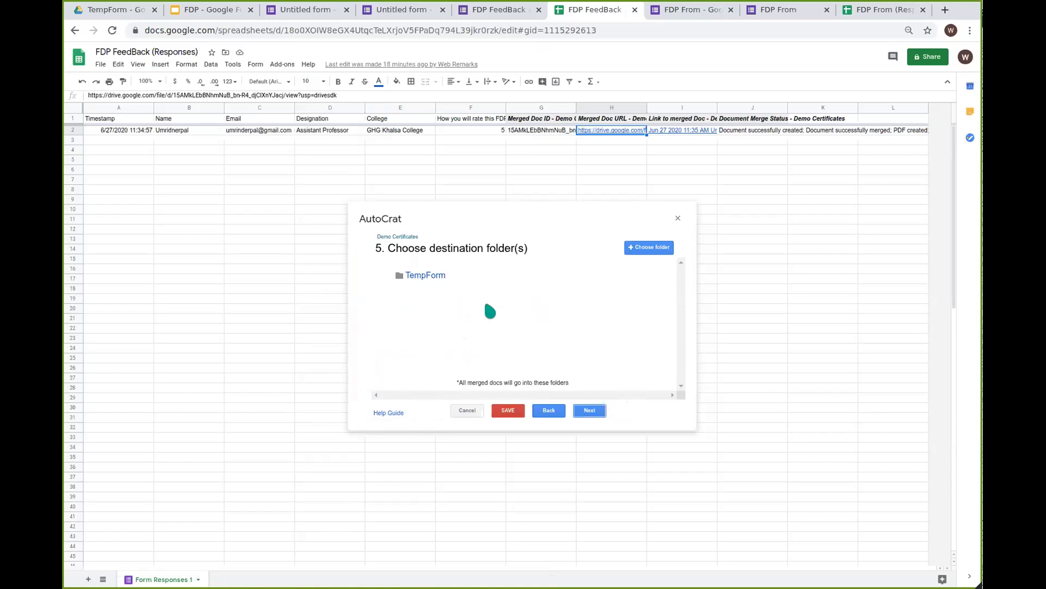
pyautogui.moveTo(435, 287)
pyautogui.click(582, 414)
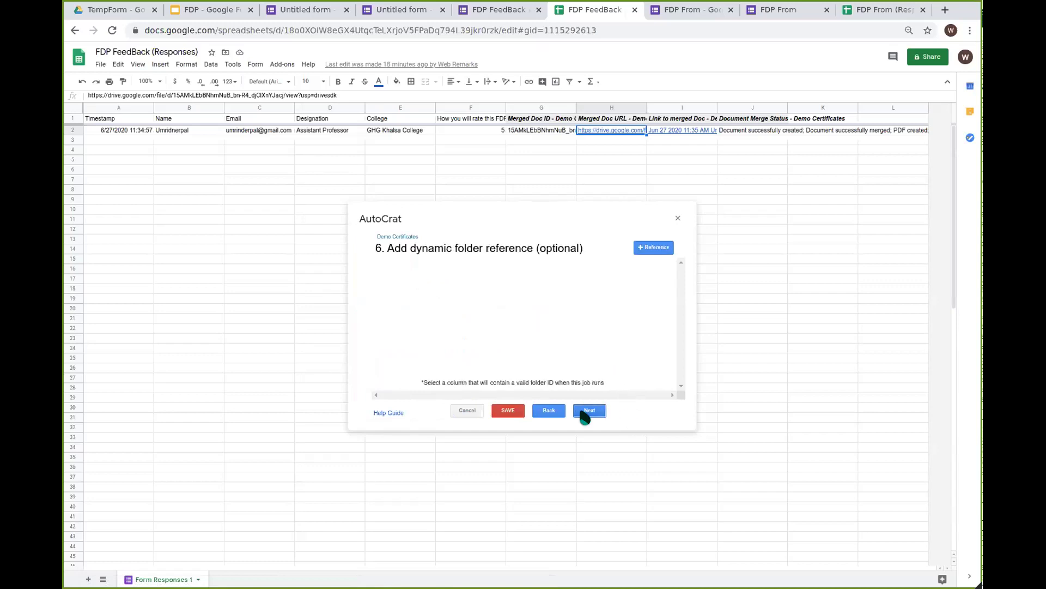
pyautogui.click(593, 413)
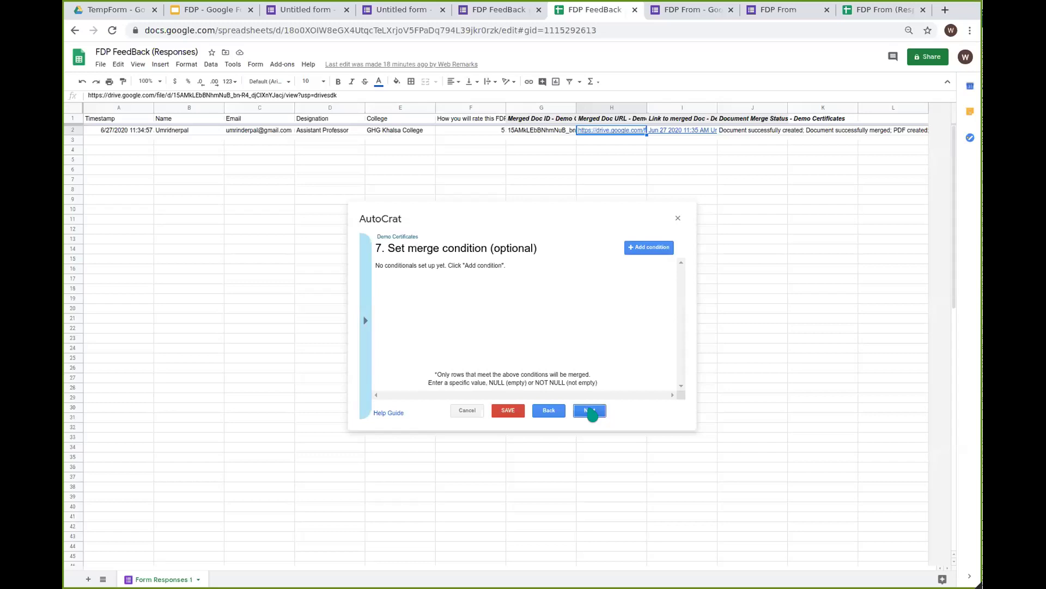
pyautogui.click(593, 412)
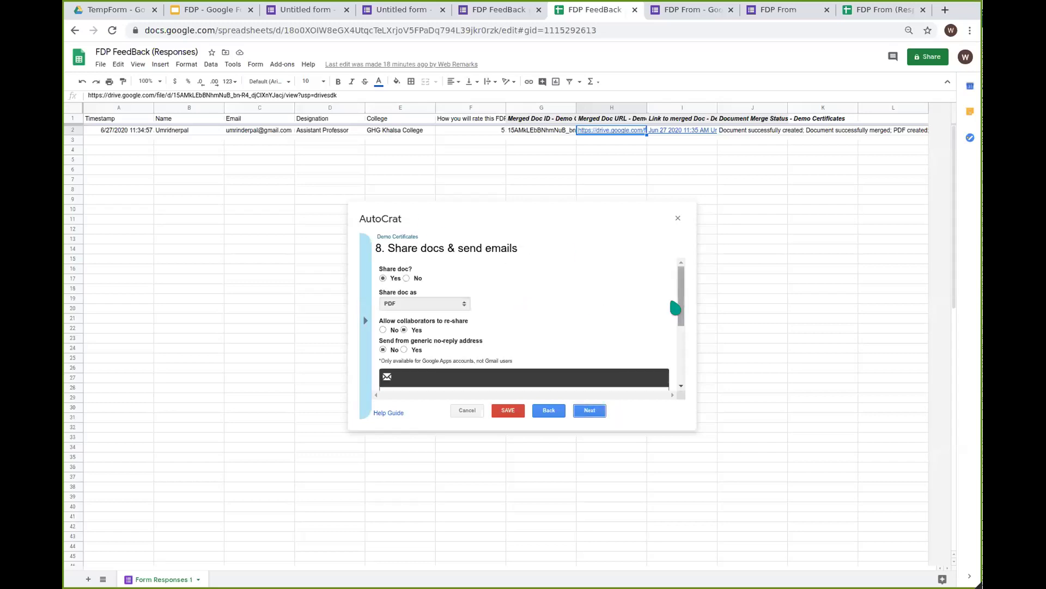
# Step: Review the email recipient and the 'Please Collect you Certificate' subject, then reach the triggers step
pyautogui.scroll(-3, 680, 314)
pyautogui.scroll(3, 684, 295)
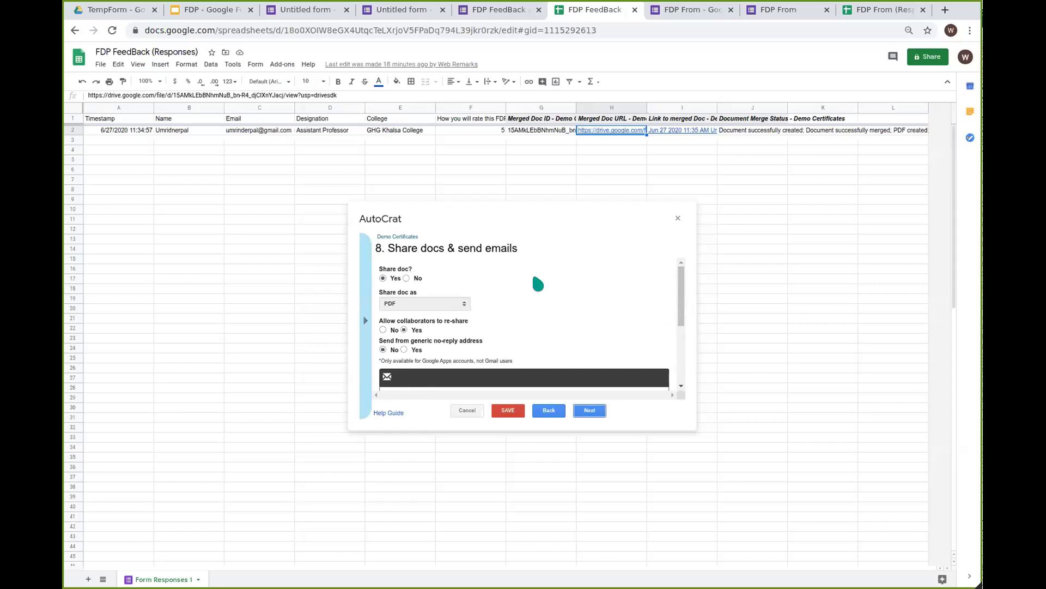
pyautogui.moveTo(684, 295); pyautogui.dragTo(685, 283)
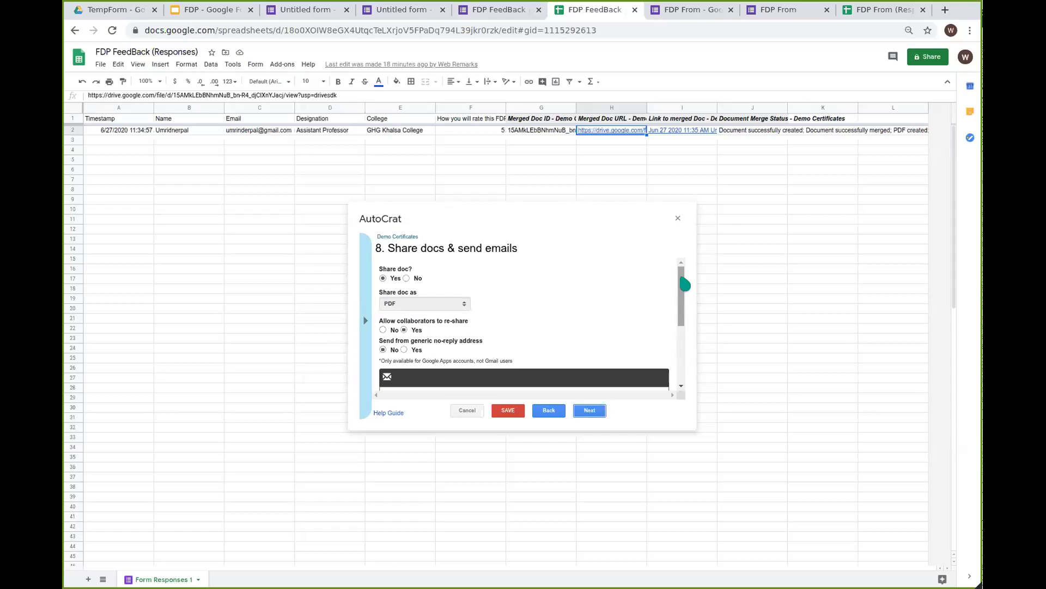
pyautogui.moveTo(685, 283); pyautogui.dragTo(683, 341)
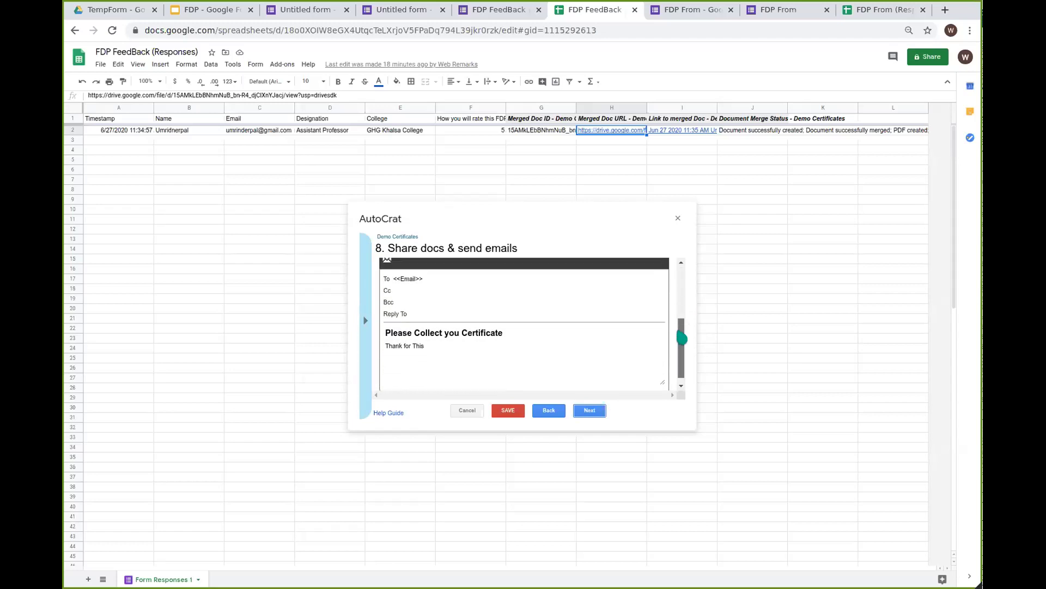
pyautogui.click(438, 282)
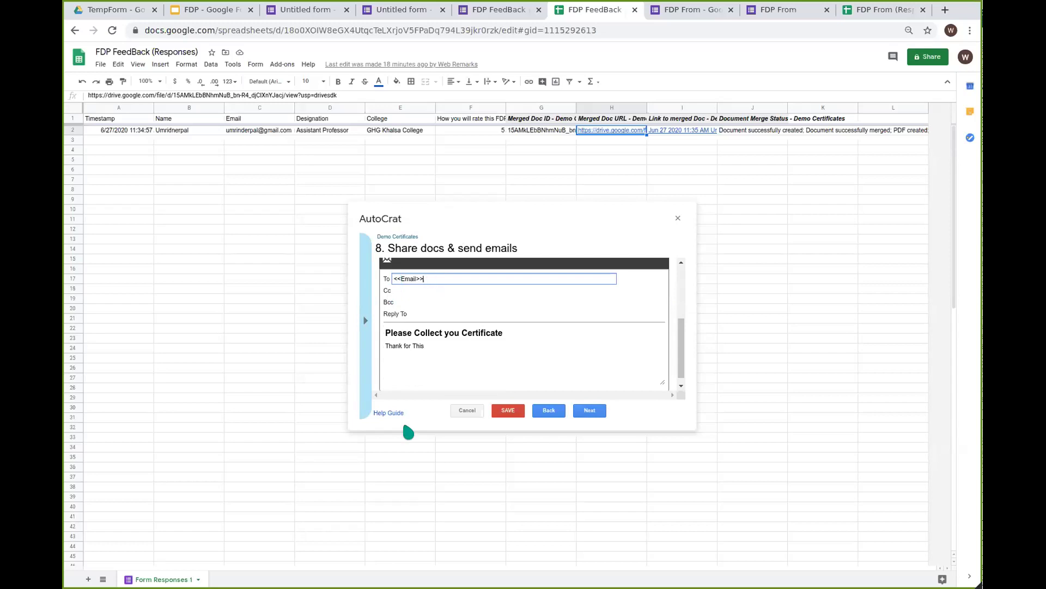
pyautogui.click(411, 330)
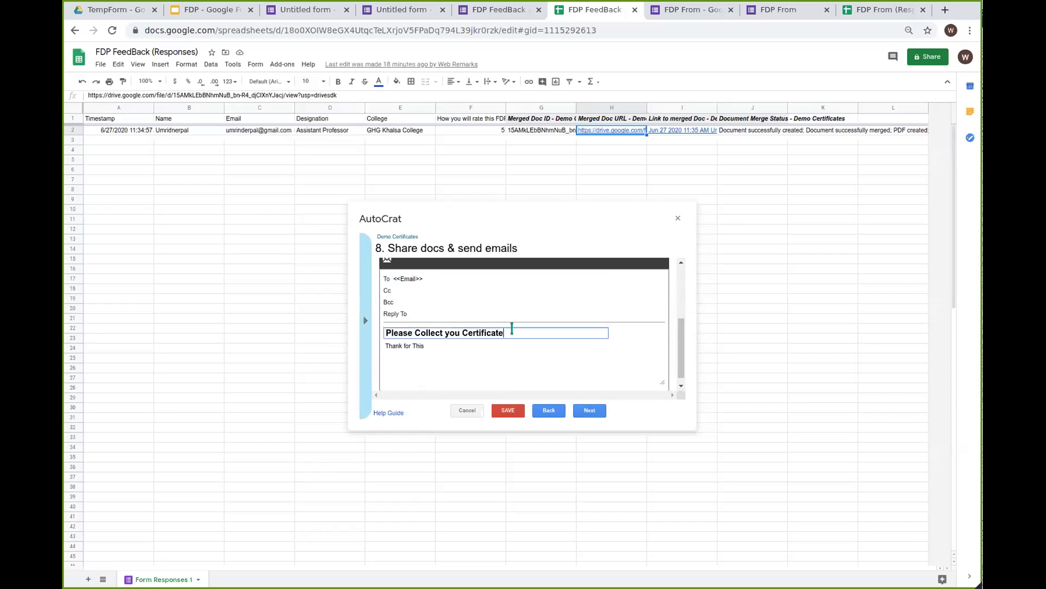
pyautogui.click(505, 350)
pyautogui.moveTo(682, 359); pyautogui.dragTo(694, 299)
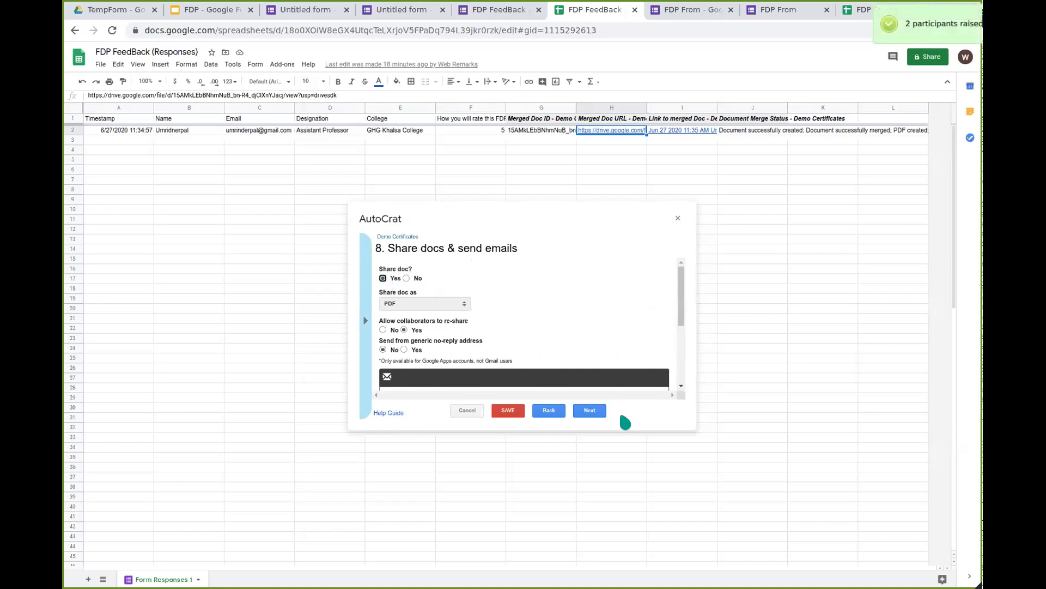
pyautogui.click(590, 411)
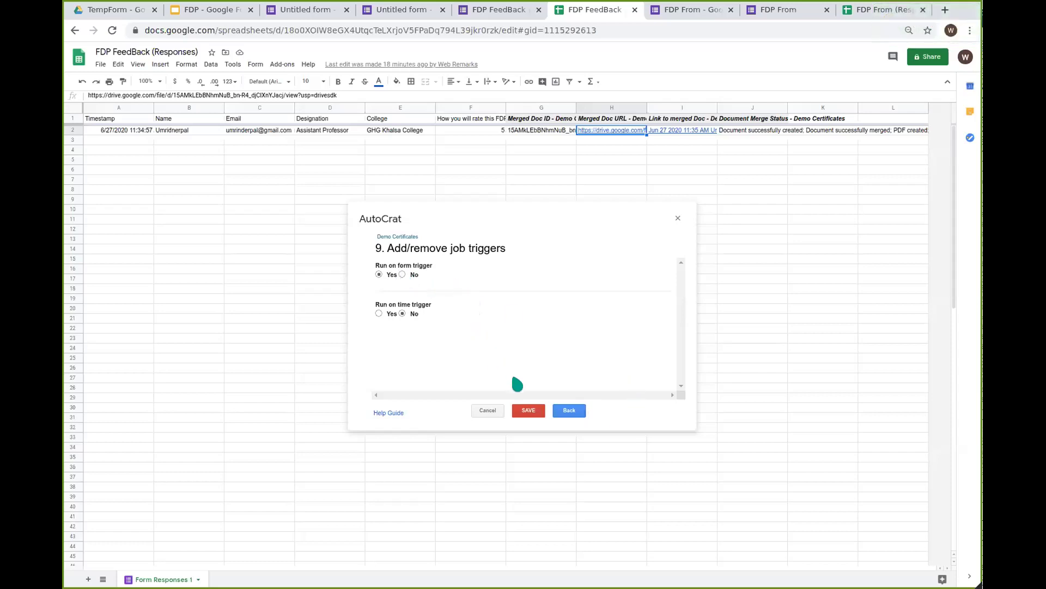
# Step: Save the Demo Certificates job so it appears under Existing Jobs
pyautogui.click(529, 411)
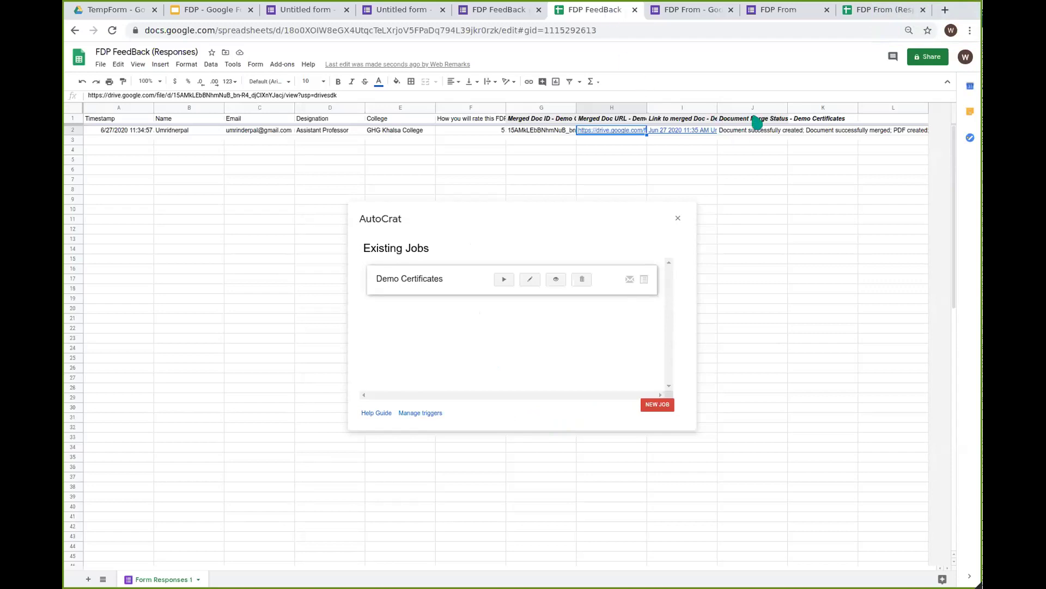
# Step: Close AutoCrat and view the TempForm Drive folder with the generated certificate PDF and both forms
pyautogui.click(678, 219)
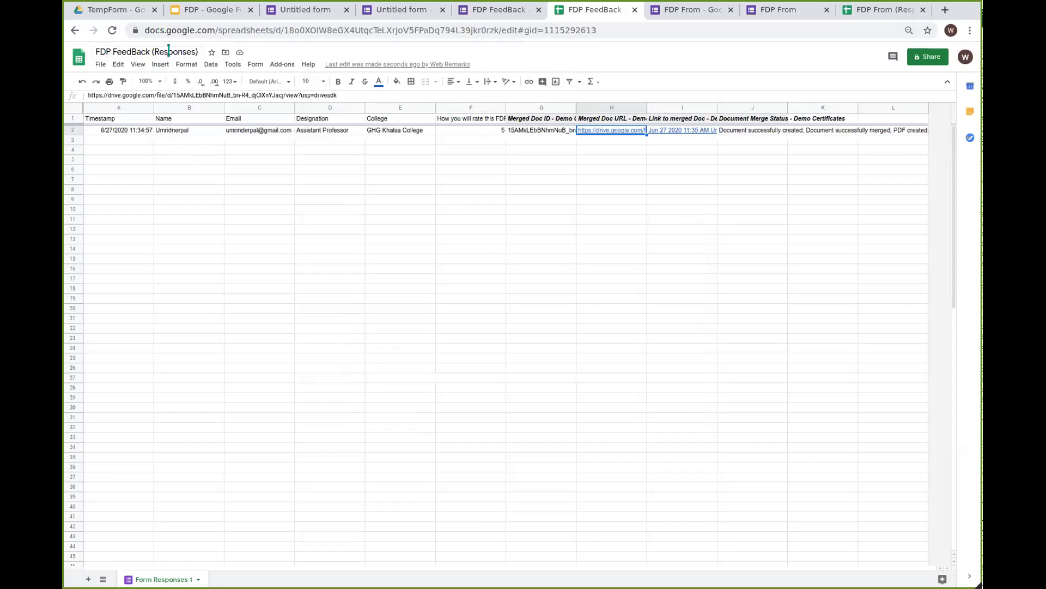
pyautogui.click(128, 15)
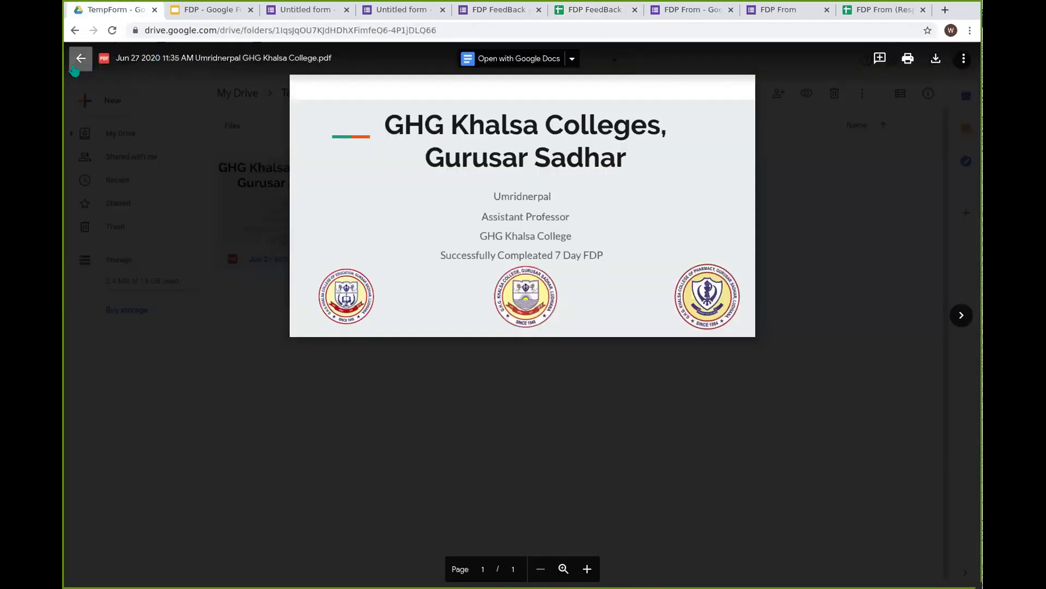
pyautogui.click(77, 55)
pyautogui.click(513, 450)
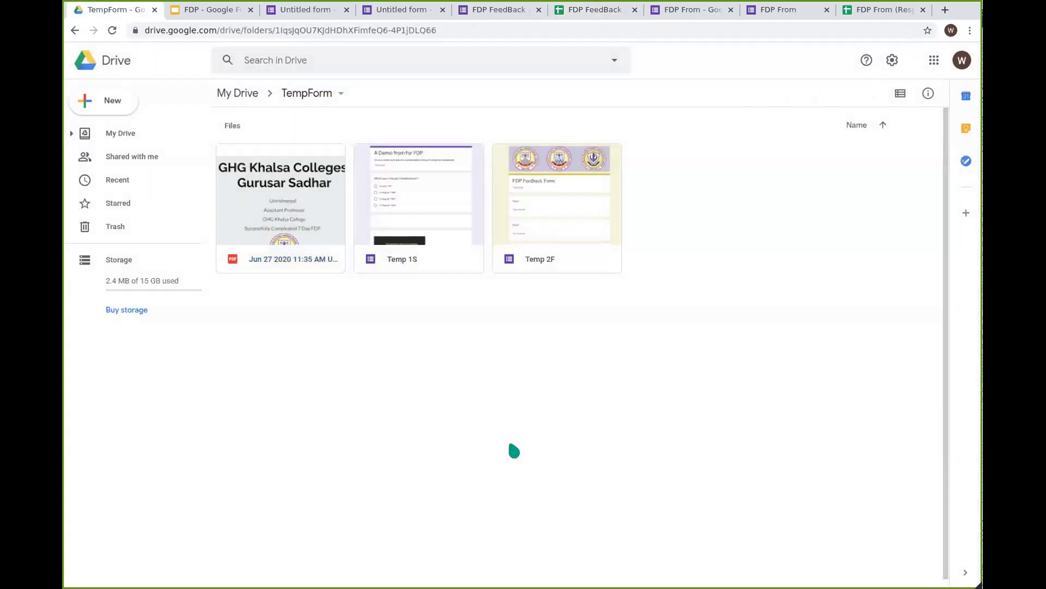